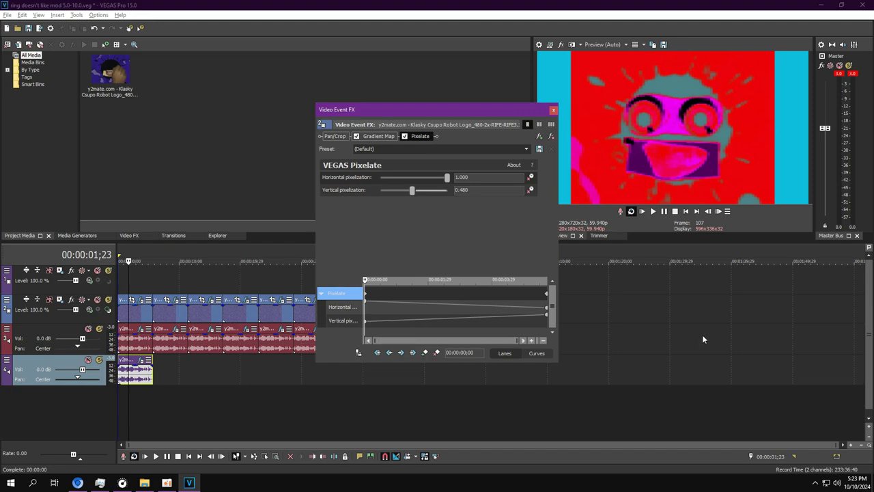
Step: Inspect the first clip's closing Pixelate keyframe and the Orange Vocoder effect on its audio
{"action": "left_click_drag", "start_coordinate": [430, 302], "coordinate": [866, 299]}
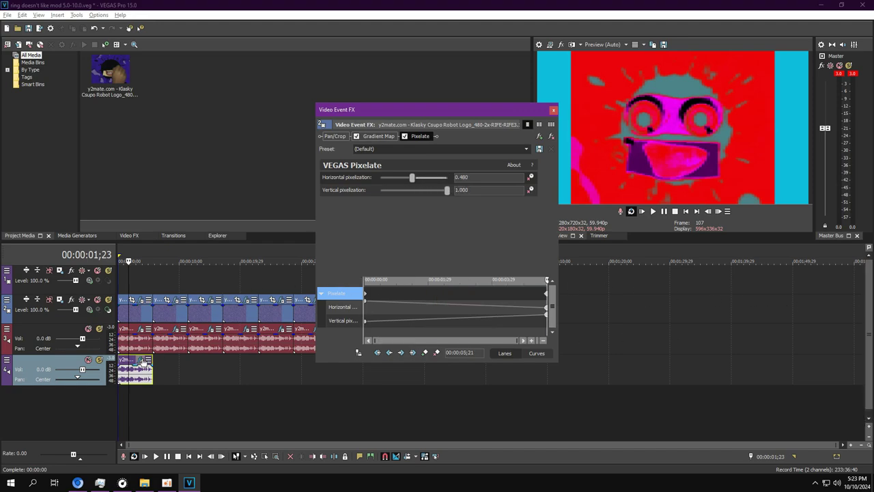
{"action": "left_click", "coordinate": [141, 331]}
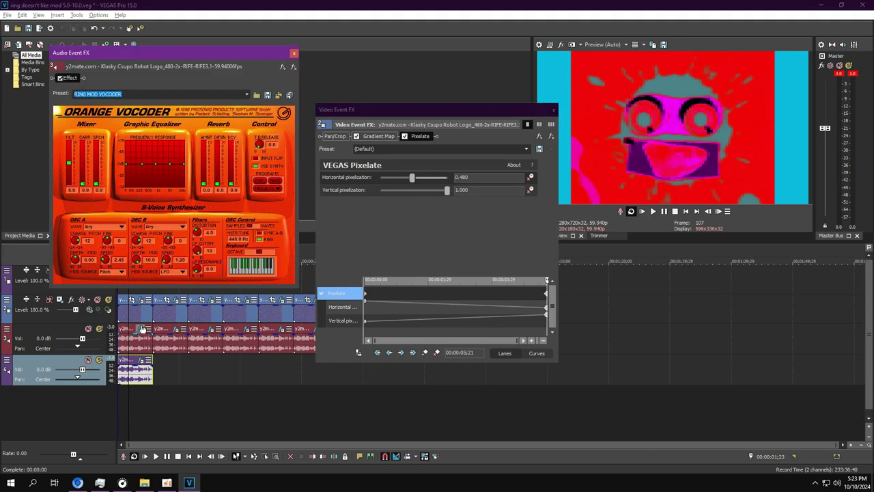
{"action": "left_click", "coordinate": [140, 360]}
Step: Inspect the second clip's TV Simulator settings at the start and end keyframes and its Gradient Map control-point colours
{"action": "left_click", "coordinate": [176, 307]}
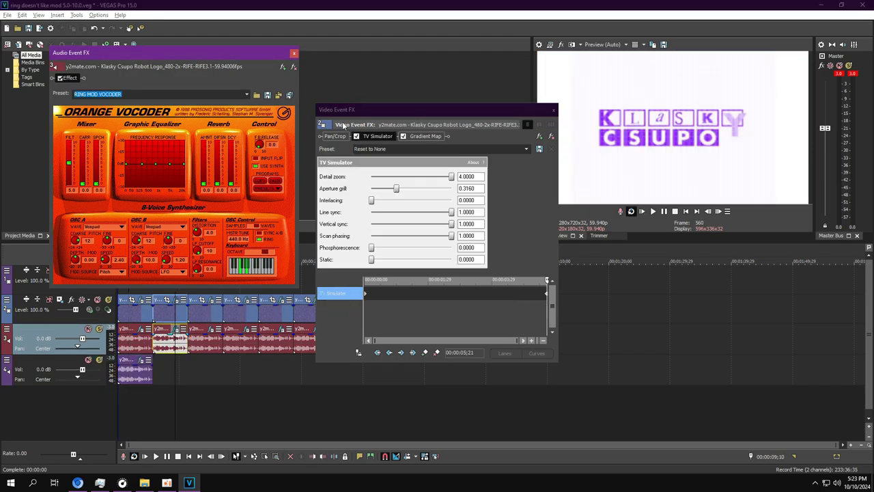
{"action": "left_click_drag", "start_coordinate": [398, 303], "coordinate": [320, 314]}
{"action": "mouse_move", "coordinate": [249, 313]}
{"action": "left_mouse_down"}
{"action": "mouse_move", "coordinate": [485, 321]}
{"action": "mouse_move", "coordinate": [548, 307]}
{"action": "left_mouse_up"}
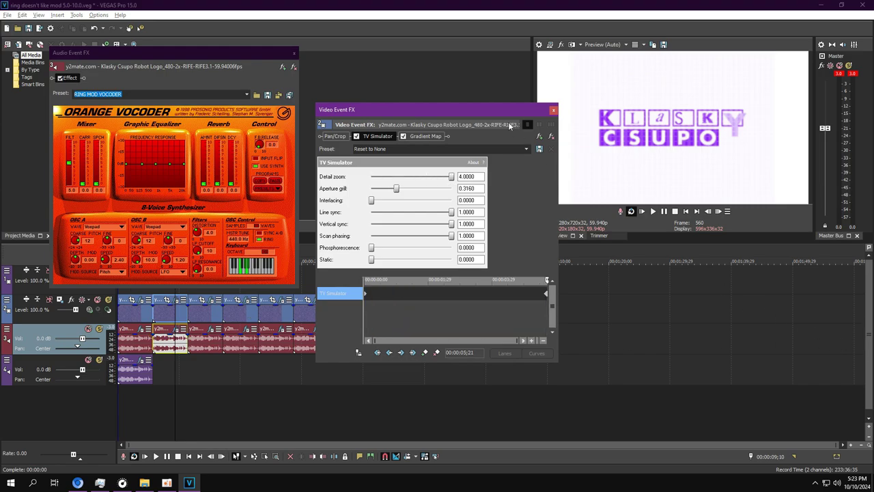
{"action": "left_click", "coordinate": [420, 138]}
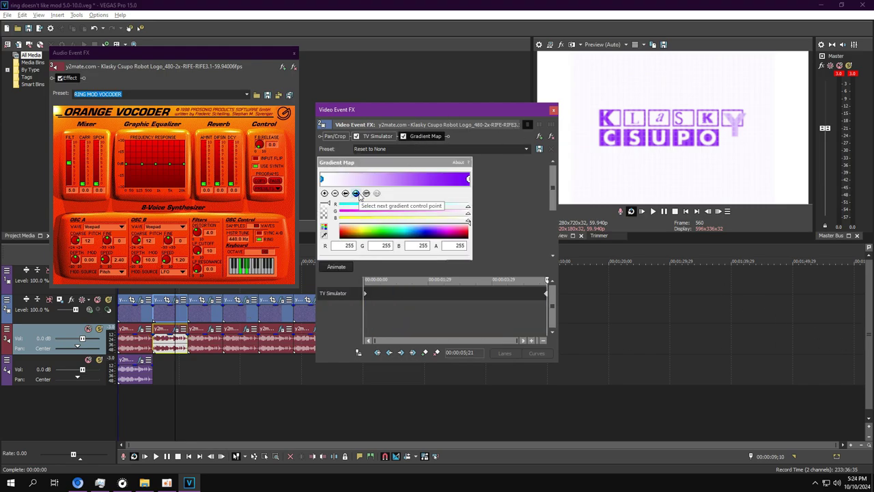
{"action": "left_click", "coordinate": [355, 193]}
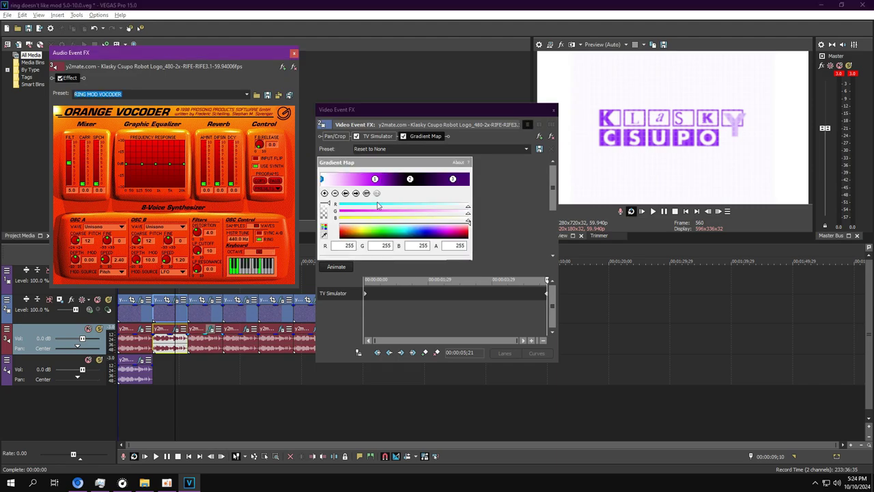
Step: Inspect the third clip's TV Simulator keyframes, preview frame and the colours of its Gradient Map control points
{"action": "left_click", "coordinate": [380, 136]}
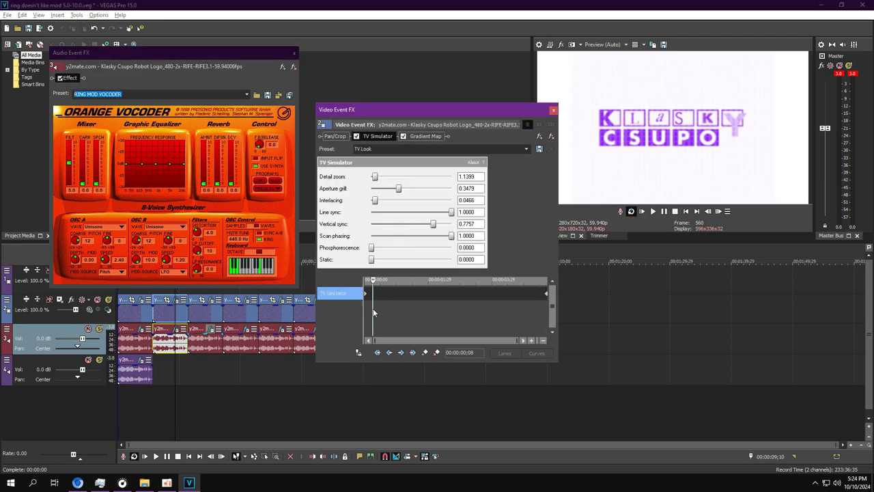
{"action": "key", "text": "End"}
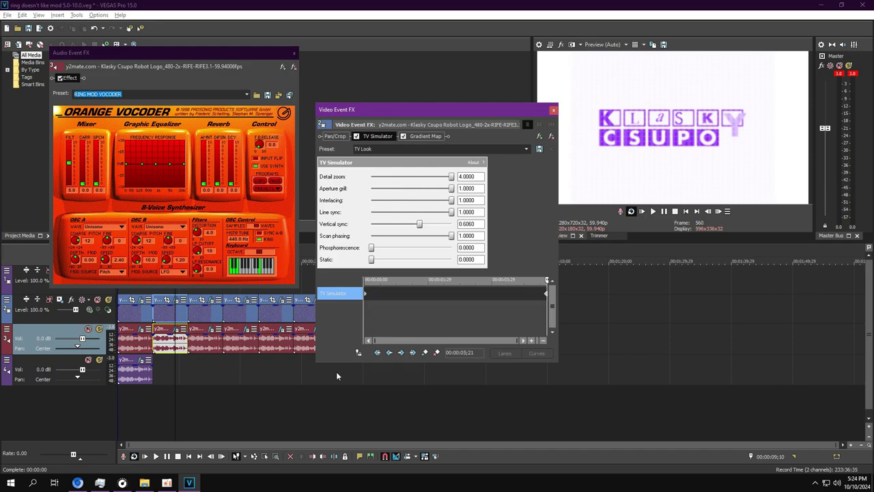
{"action": "left_click", "coordinate": [209, 420]}
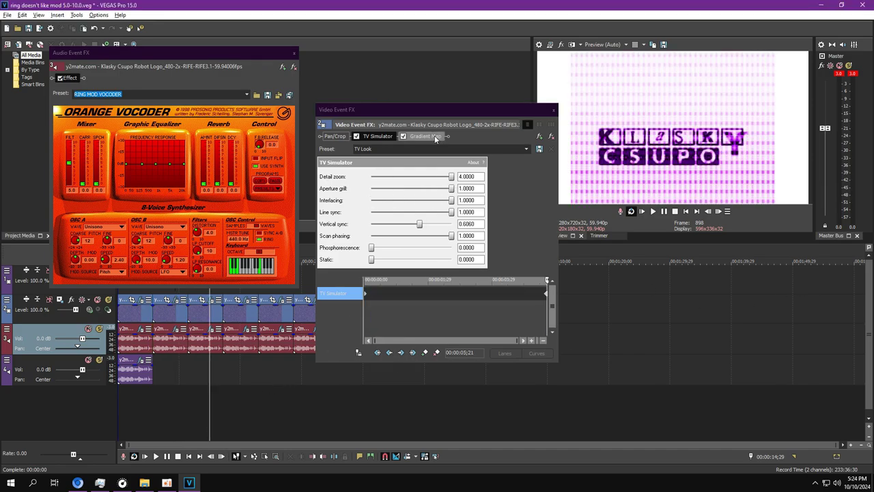
{"action": "left_click", "coordinate": [425, 136]}
{"action": "left_click", "coordinate": [374, 180]}
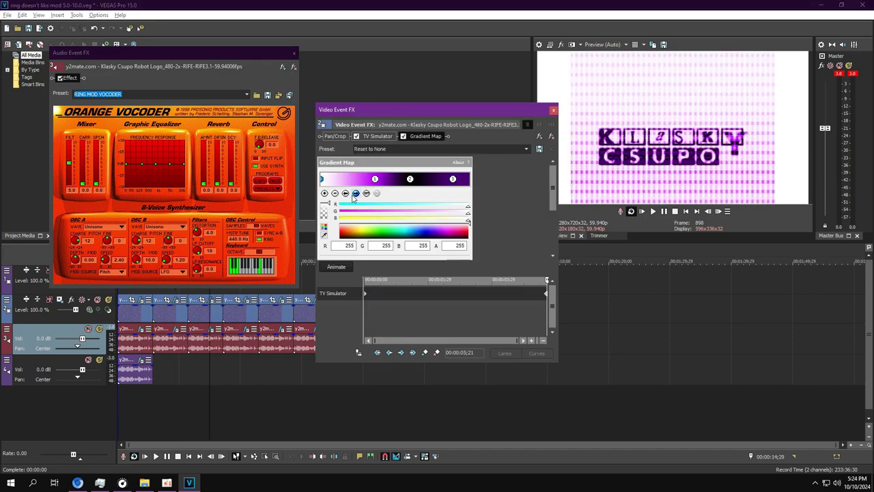
{"action": "left_click", "coordinate": [355, 194]}
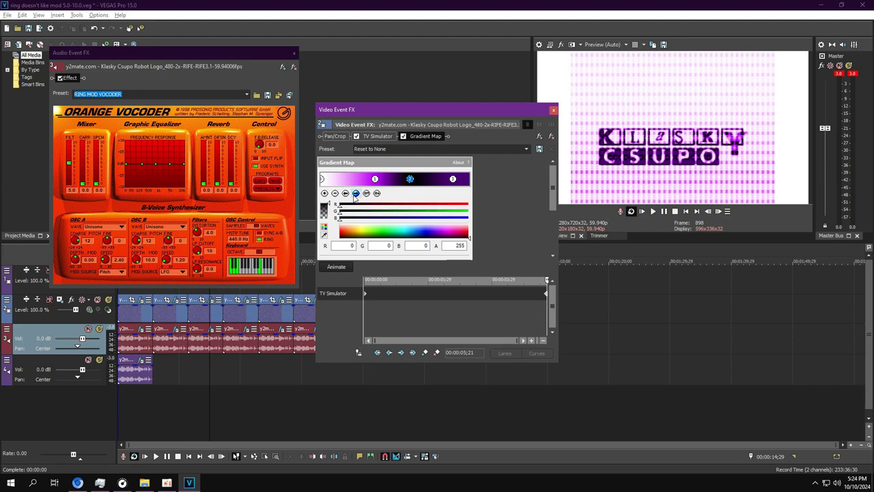
{"action": "left_click", "coordinate": [355, 193]}
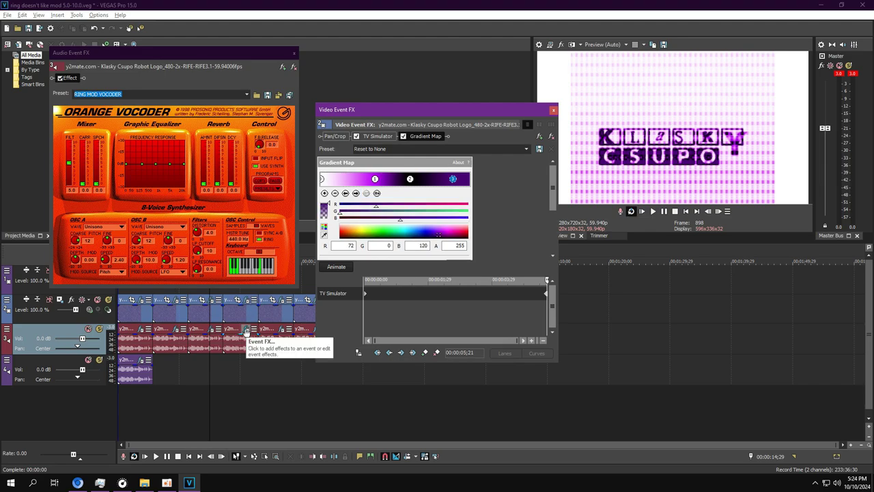
Step: Inspect the fourth clip's Orange Vocoder audio effect, Radial Pixelate strength keyframes and Gradient Map control-point colours
{"action": "left_click", "coordinate": [245, 330]}
{"action": "left_click", "coordinate": [245, 301]}
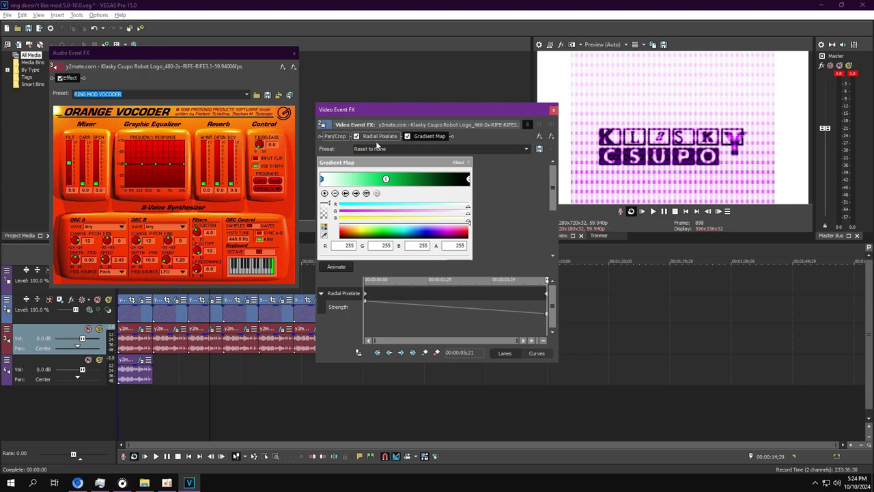
{"action": "left_click", "coordinate": [380, 137]}
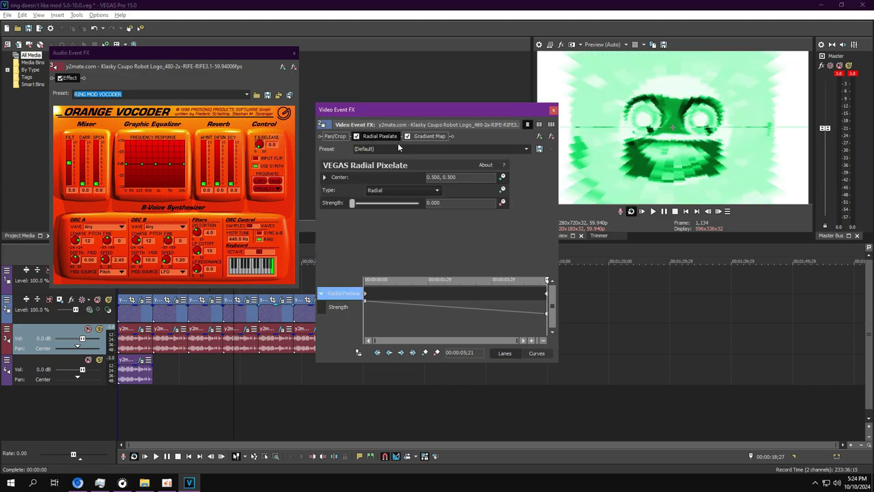
{"action": "left_click_drag", "start_coordinate": [384, 316], "coordinate": [548, 315]}
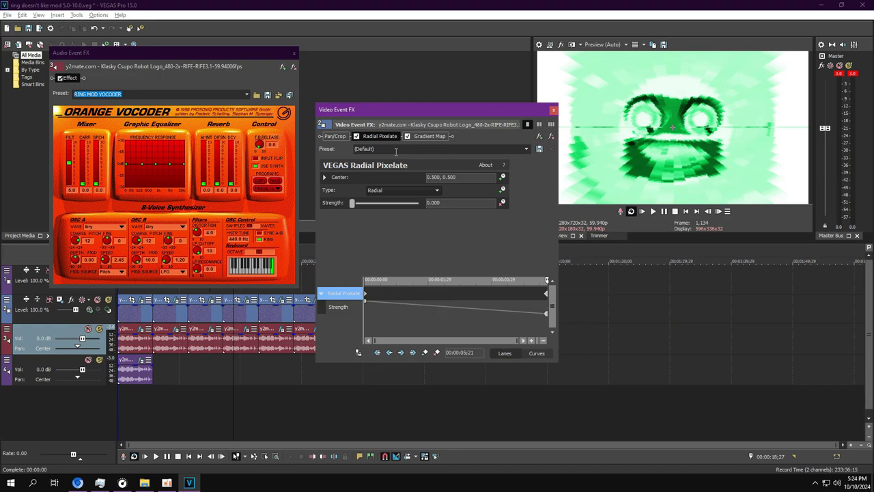
{"action": "left_click", "coordinate": [427, 136]}
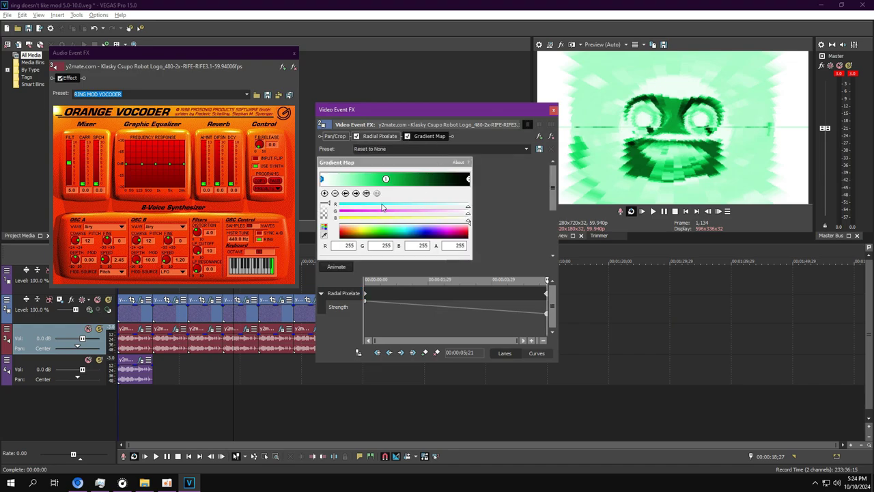
{"action": "left_click", "coordinate": [356, 194]}
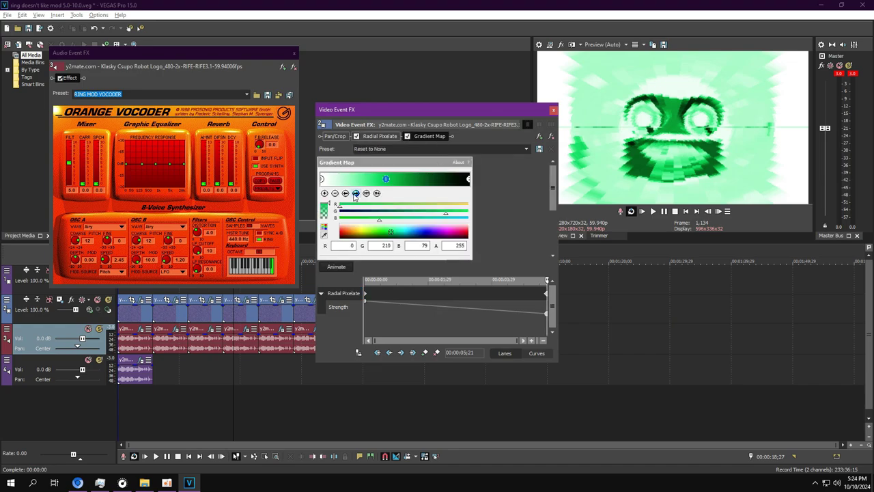
{"action": "left_click", "coordinate": [356, 194]}
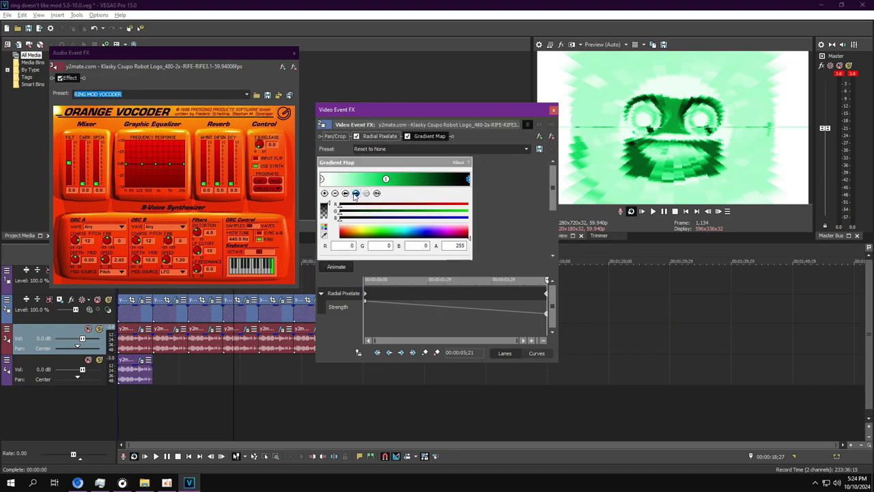
{"action": "left_click", "coordinate": [245, 329]}
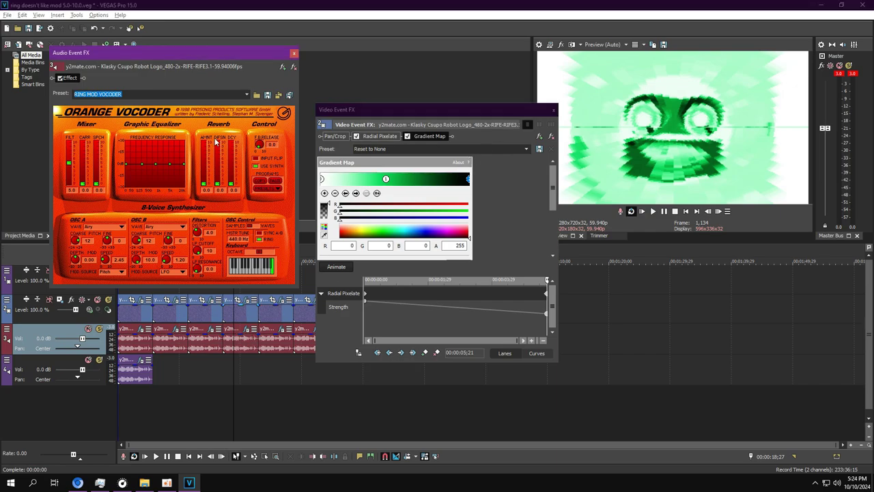
Step: Open the fifth clip's video and audio effects and inspect its Radial Pixelate strength at the start and end keyframes
{"action": "left_click", "coordinate": [280, 300]}
{"action": "left_click", "coordinate": [281, 329]}
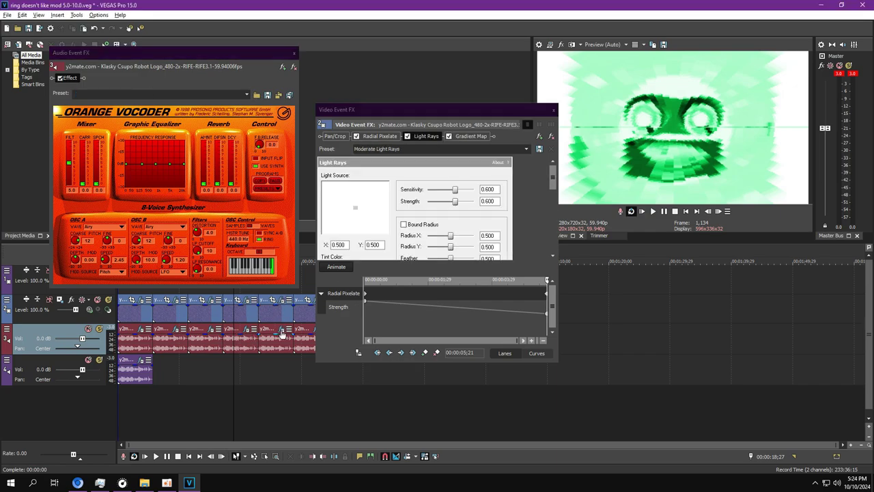
{"action": "left_click_drag", "start_coordinate": [427, 112], "coordinate": [426, 55]}
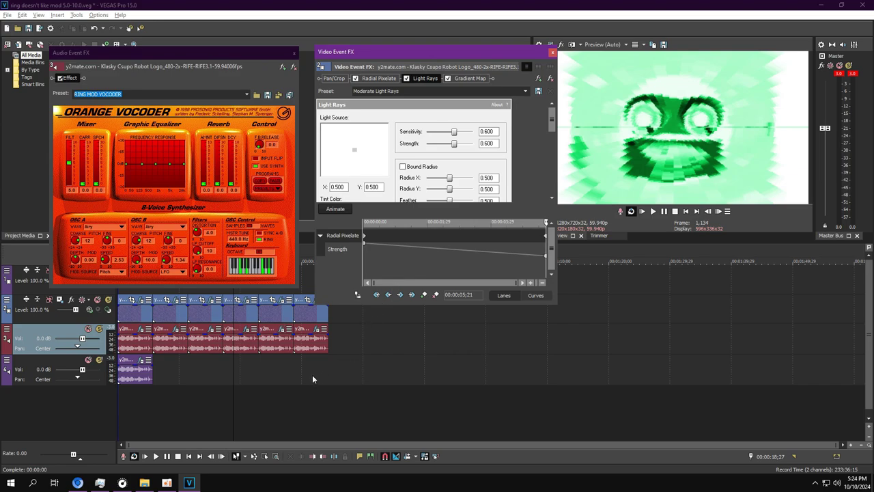
{"action": "left_click", "coordinate": [379, 78]}
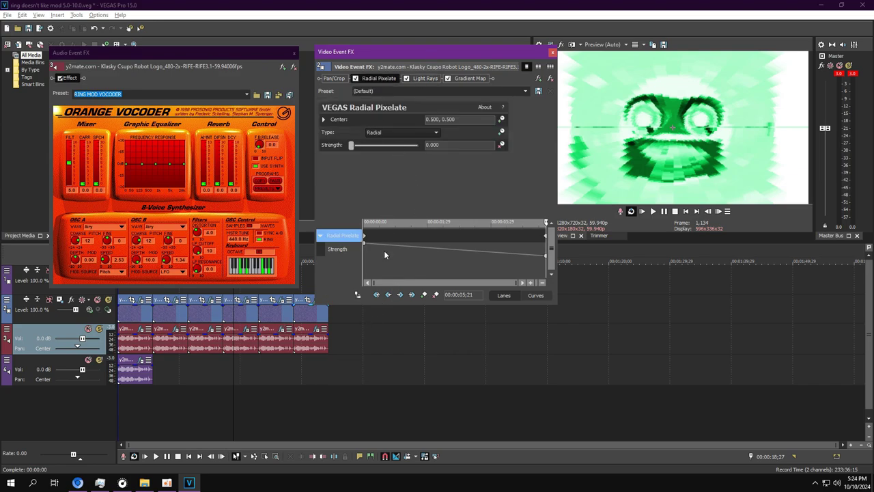
{"action": "left_click_drag", "start_coordinate": [379, 253], "coordinate": [172, 283]}
{"action": "left_click", "coordinate": [282, 405]}
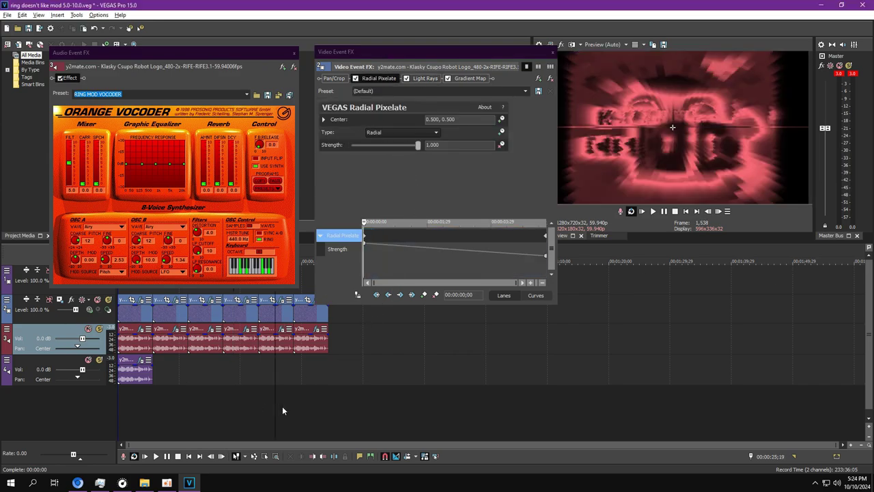
{"action": "left_click_drag", "start_coordinate": [380, 260], "coordinate": [547, 254]}
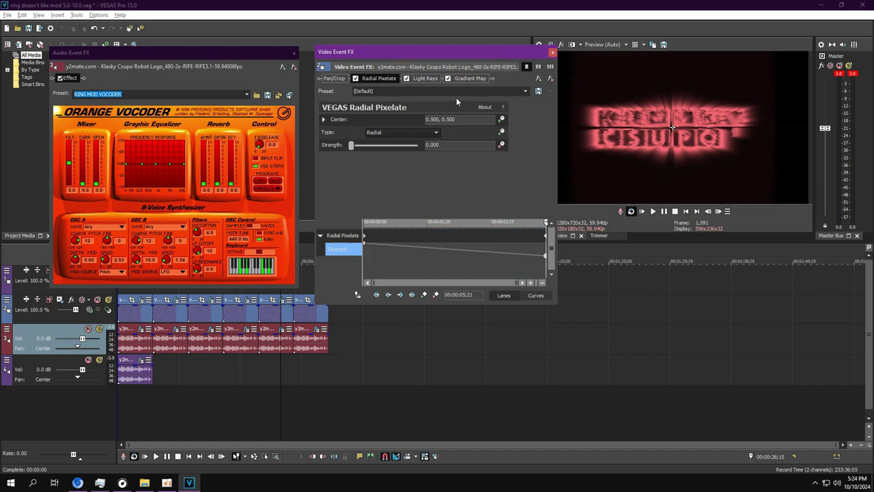
Step: Inspect the fifth clip's Light Rays settings and the colours of its middle and last Gradient Map control points
{"action": "left_click", "coordinate": [432, 79]}
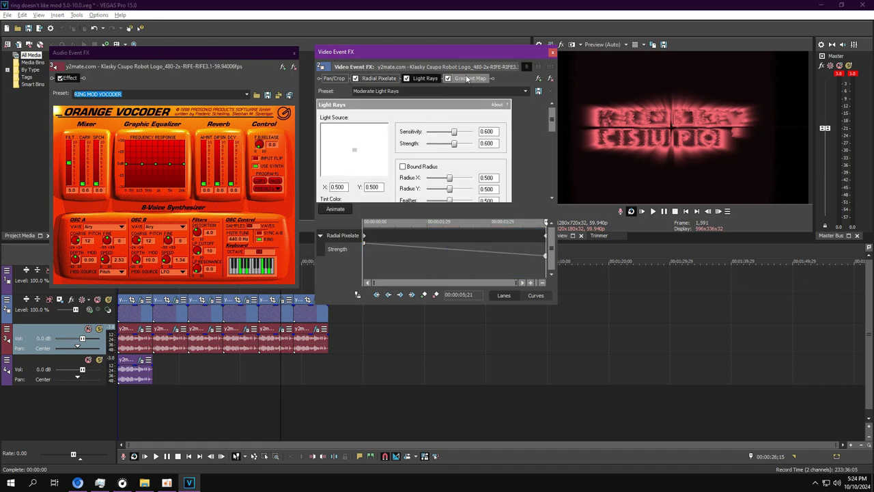
{"action": "left_click", "coordinate": [467, 80]}
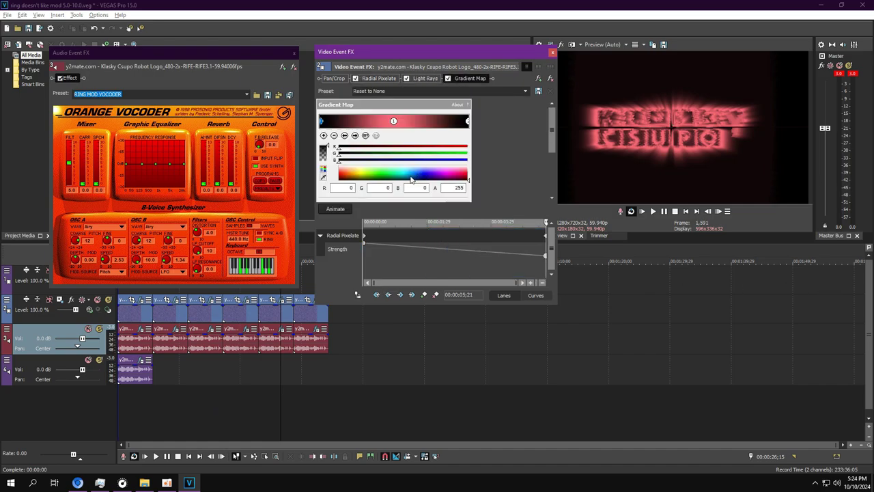
{"action": "left_click", "coordinate": [394, 122]}
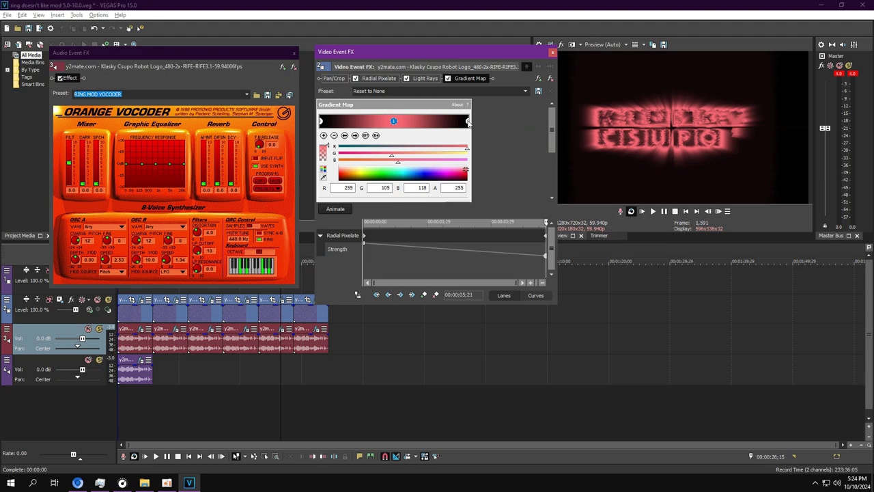
{"action": "left_click", "coordinate": [468, 122]}
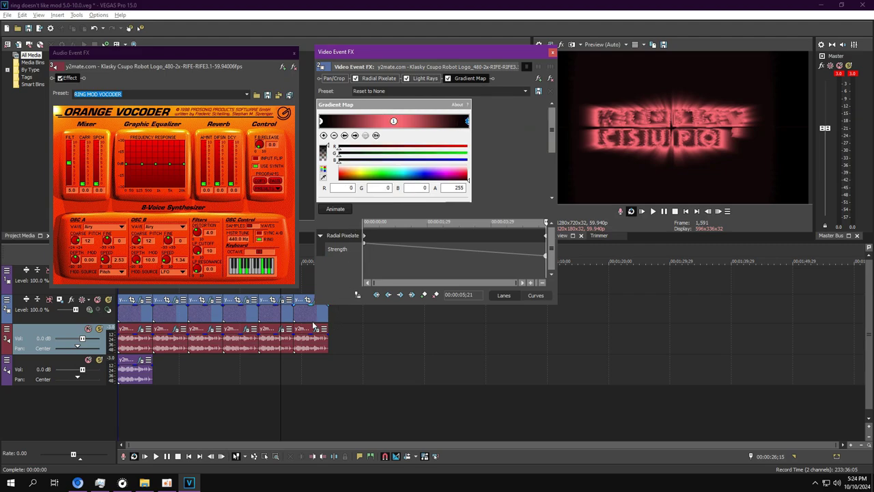
Step: Open the sixth clip's video and audio effects and inspect its Radial Pixelate strength at both keyframes
{"action": "left_click_drag", "start_coordinate": [418, 56], "coordinate": [429, 23]}
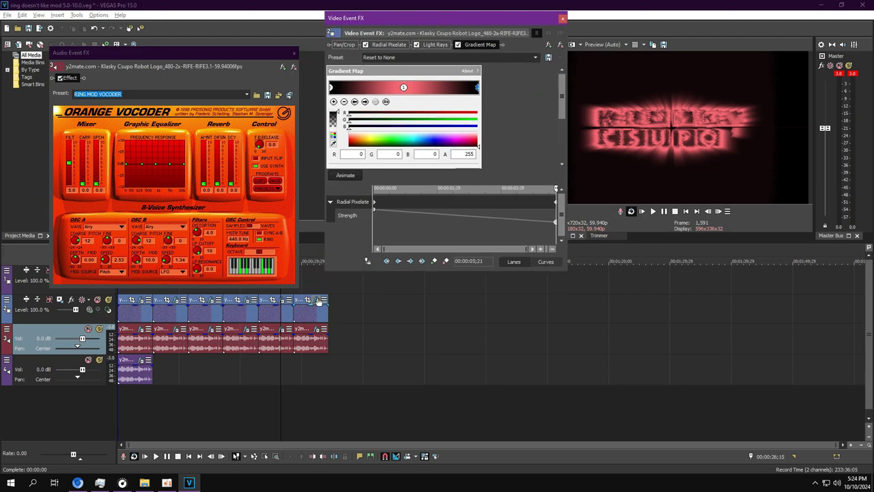
{"action": "left_click", "coordinate": [316, 300]}
{"action": "double_click", "coordinate": [314, 334]}
{"action": "left_click", "coordinate": [314, 334]}
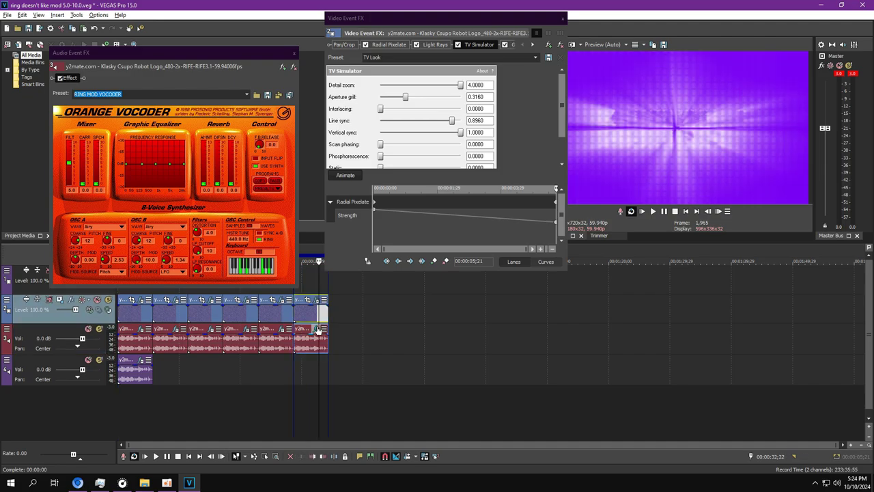
{"action": "left_click", "coordinate": [389, 45]}
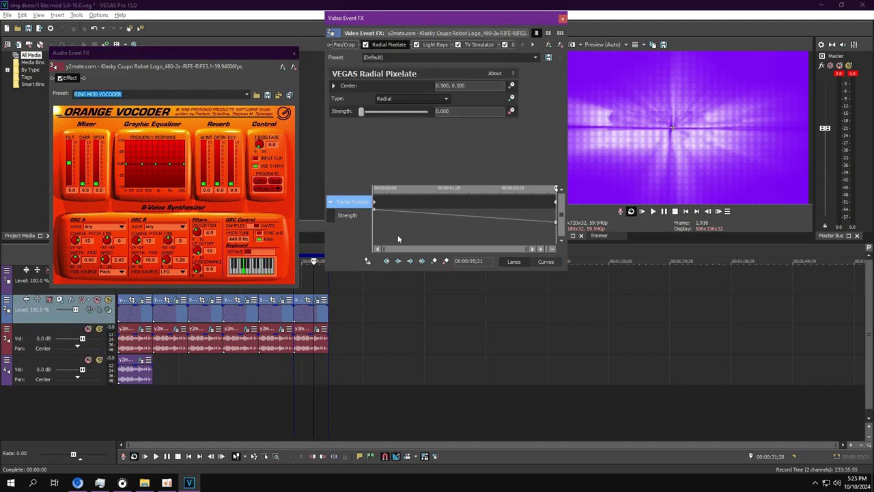
{"action": "left_click", "coordinate": [375, 193]}
{"action": "left_click_drag", "start_coordinate": [372, 205], "coordinate": [384, 190]}
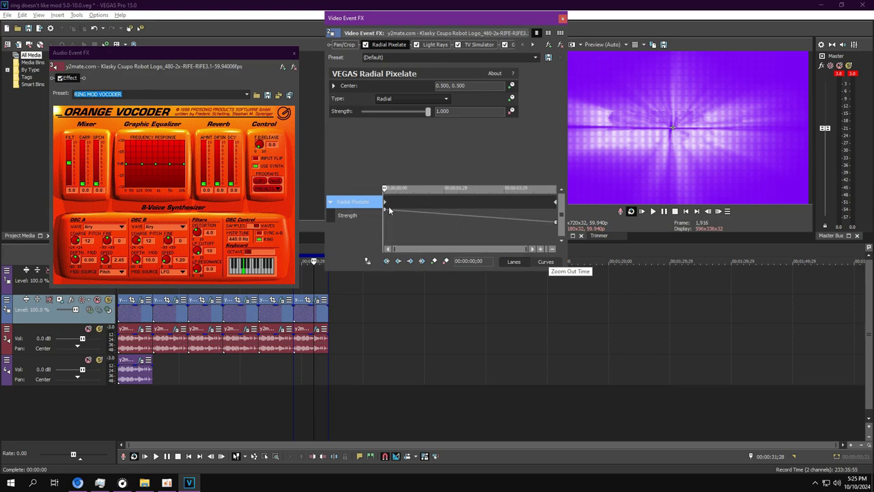
Step: Inspect the sixth clip's Light Rays, TV Simulator and Gradient Map settings
{"action": "left_click", "coordinate": [435, 44]}
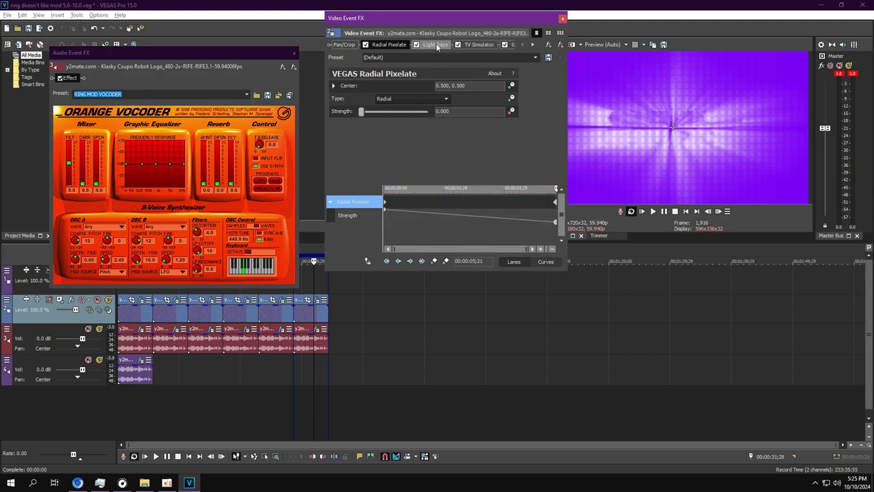
{"action": "left_click", "coordinate": [489, 44]}
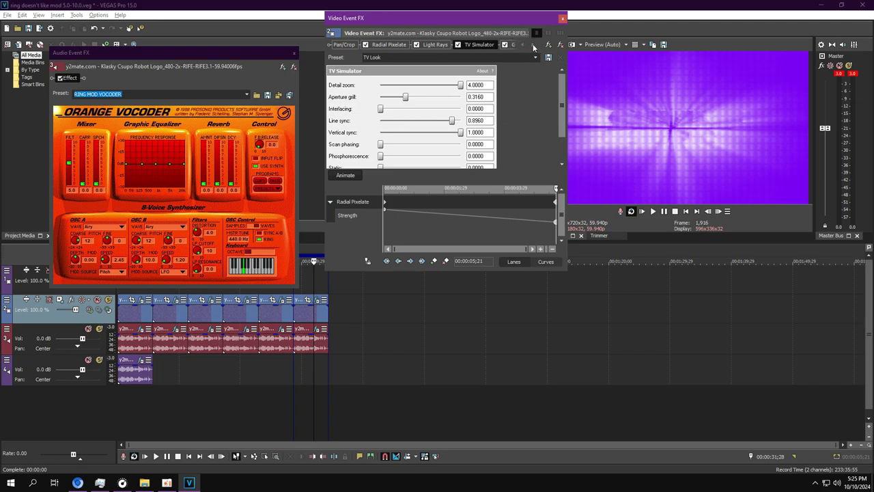
{"action": "left_click", "coordinate": [533, 44]}
{"action": "left_click", "coordinate": [449, 45]}
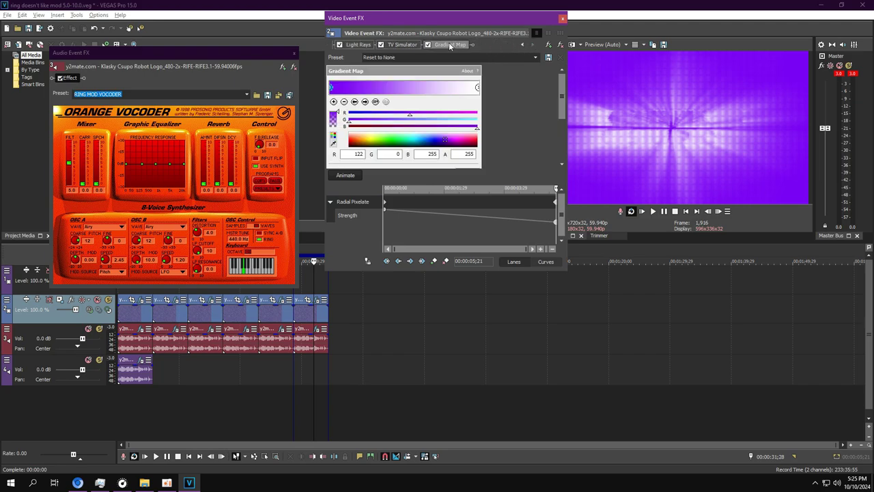
Step: Inspect the colour of the last Gradient Map control point on the sixth clip, and close its audio and video effects windows
{"action": "left_click", "coordinate": [366, 101]}
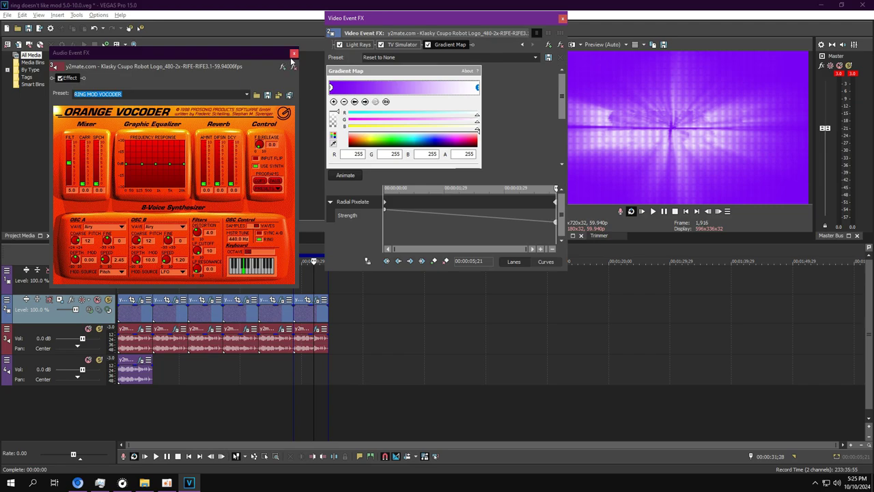
{"action": "left_click", "coordinate": [294, 53]}
{"action": "left_click", "coordinate": [563, 18]}
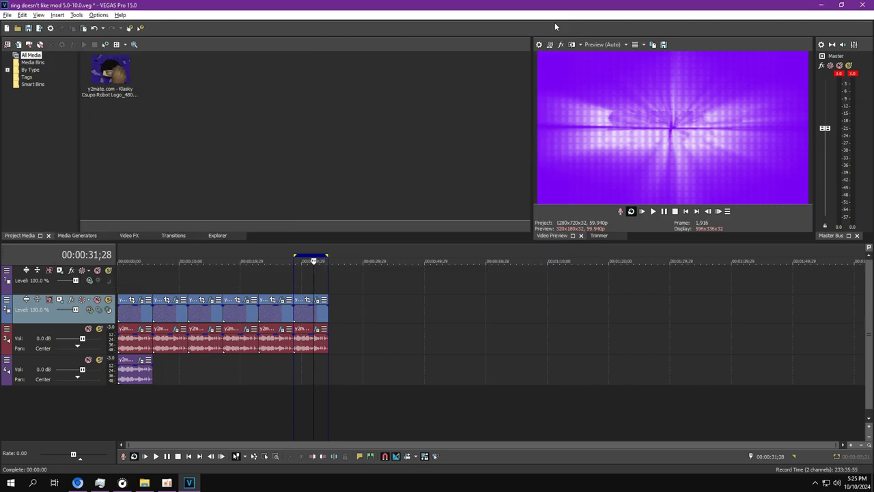
Step: Set the loop region to span all six clips and play the whole sequence
{"action": "left_click", "coordinate": [144, 408]}
{"action": "double_click", "coordinate": [128, 318]}
{"action": "left_click_drag", "start_coordinate": [152, 256], "coordinate": [329, 259]}
{"action": "key", "text": "space"}
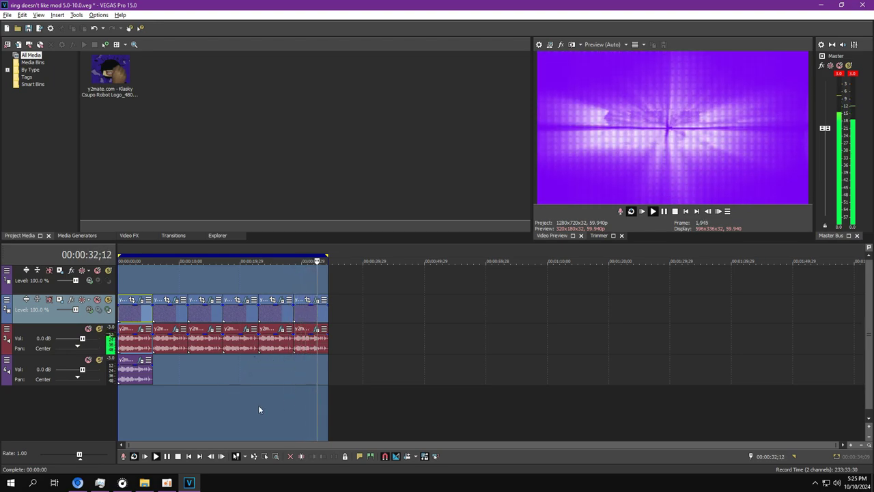
Step: Switch to the october 7 2024 effects project and inspect the first clip's Gradient Map colours and IL Vocodex settings
{"action": "left_click", "coordinate": [168, 483]}
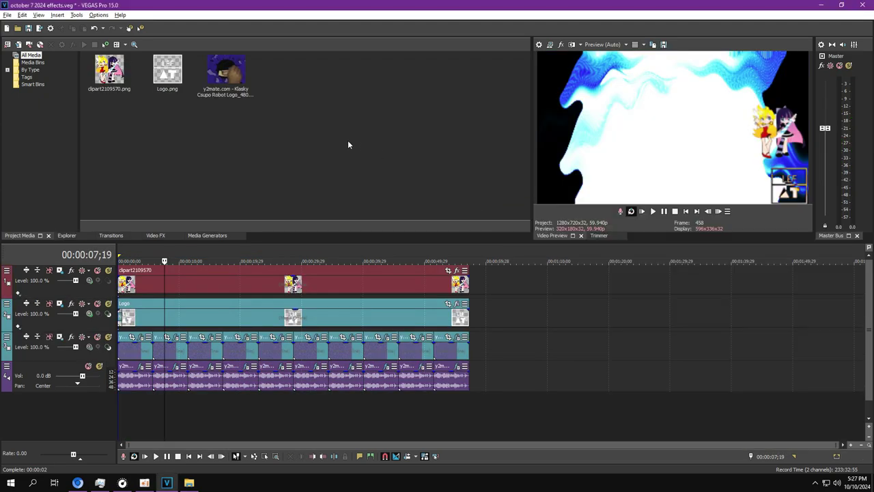
{"action": "left_click", "coordinate": [131, 406]}
{"action": "left_click", "coordinate": [141, 337]}
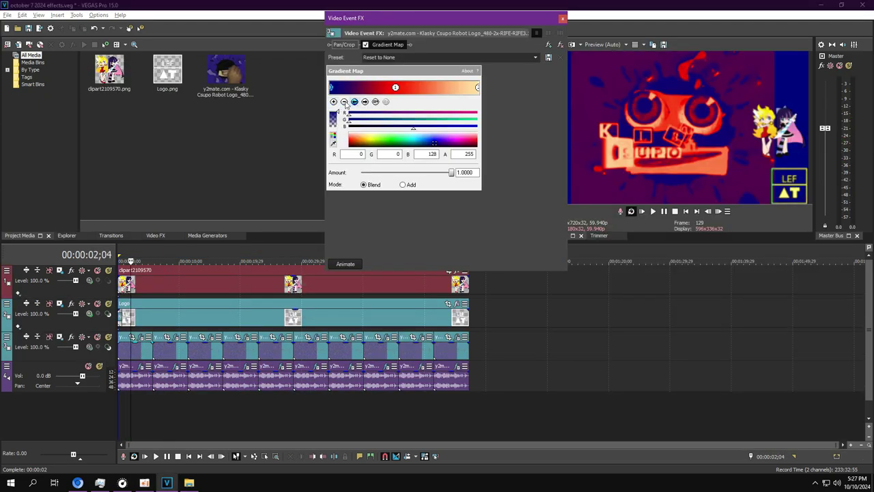
{"action": "left_click", "coordinate": [396, 87]}
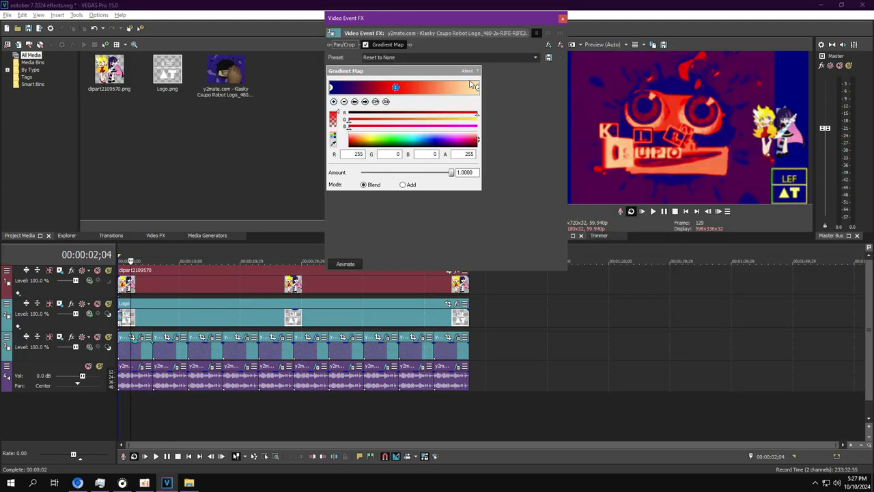
{"action": "left_click", "coordinate": [477, 88]}
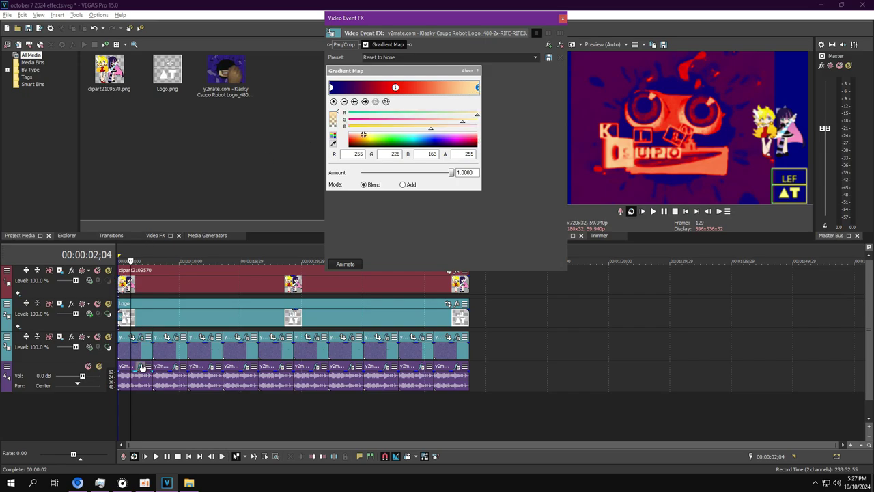
{"action": "left_click", "coordinate": [141, 368]}
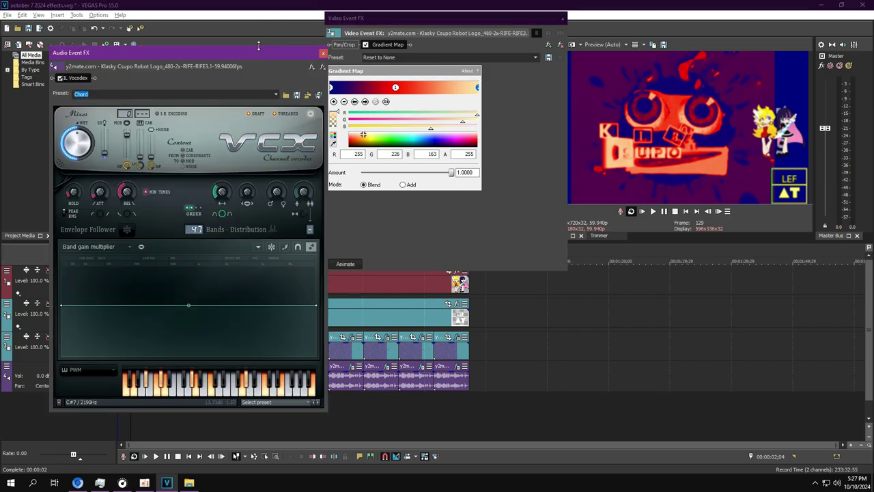
{"action": "left_click_drag", "start_coordinate": [258, 64], "coordinate": [231, 26]}
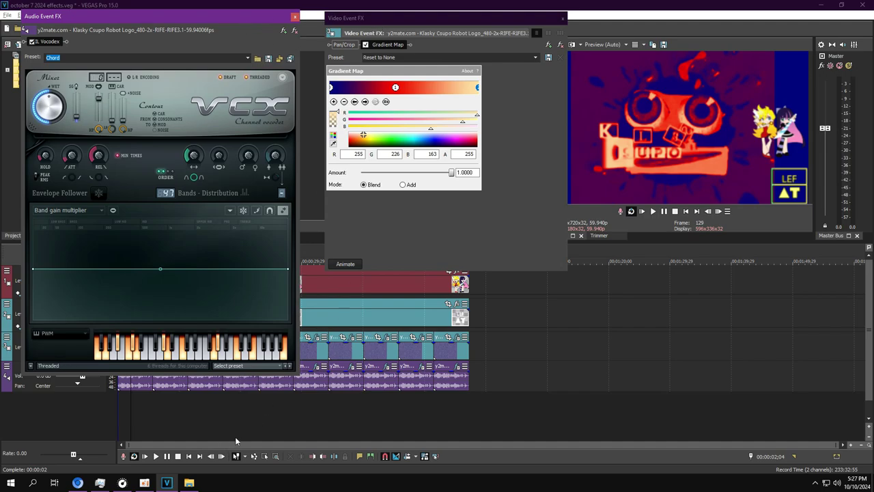
Step: Open the second clip's video and audio effects and inspect all its S_Caustics settings in an enlarged effects window
{"action": "scroll", "coordinate": [236, 441], "scroll_direction": "up", "scroll_amount": 3}
{"action": "scroll", "coordinate": [309, 415], "scroll_direction": "up", "scroll_amount": 2}
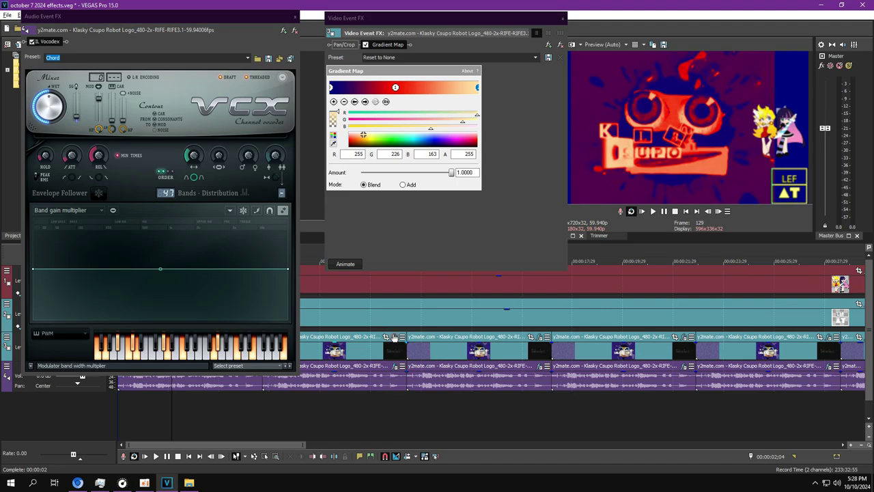
{"action": "left_click", "coordinate": [394, 337]}
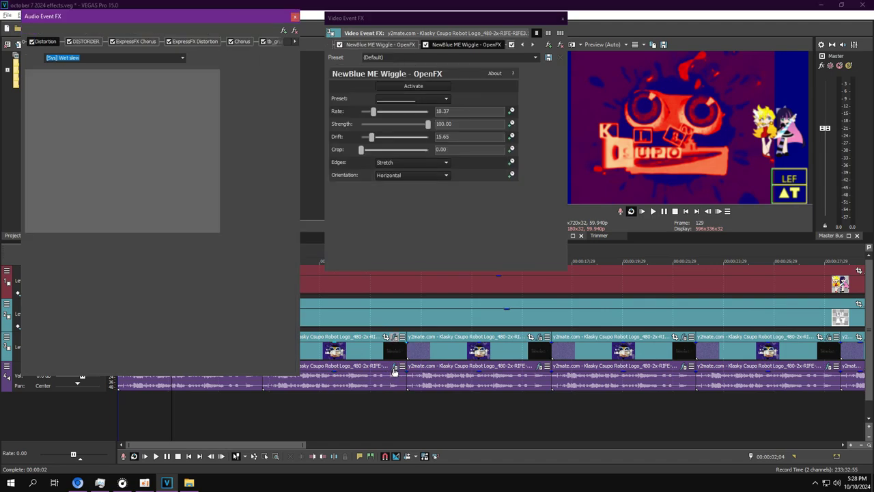
{"action": "left_click", "coordinate": [401, 45]}
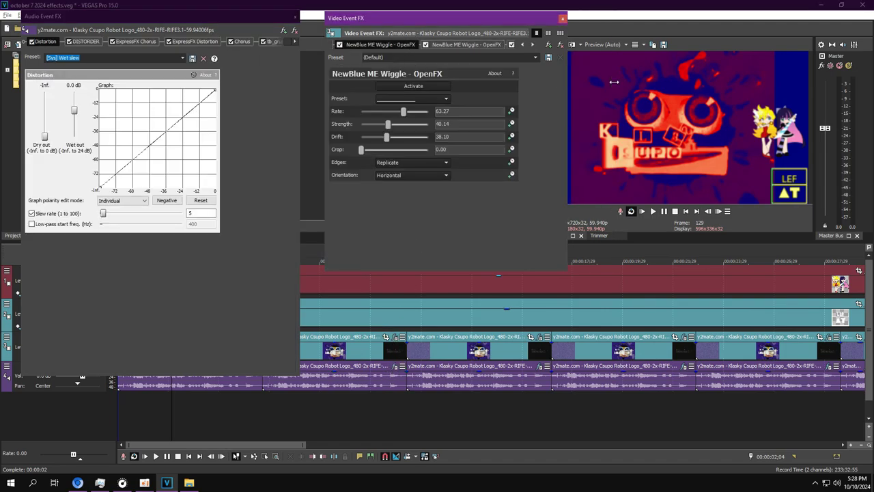
{"action": "left_click_drag", "start_coordinate": [566, 81], "coordinate": [614, 81]}
{"action": "left_click", "coordinate": [436, 46]}
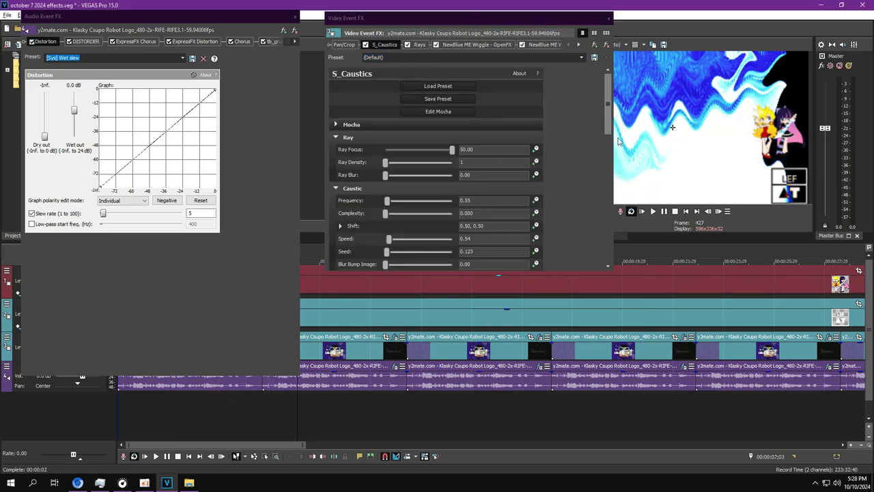
{"action": "scroll", "coordinate": [612, 88], "scroll_direction": "down", "scroll_amount": 5}
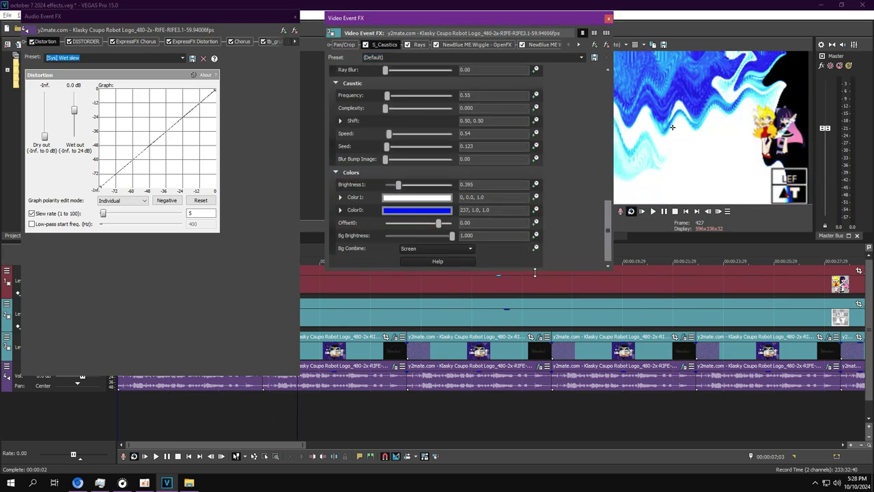
{"action": "left_click_drag", "start_coordinate": [535, 272], "coordinate": [535, 421]}
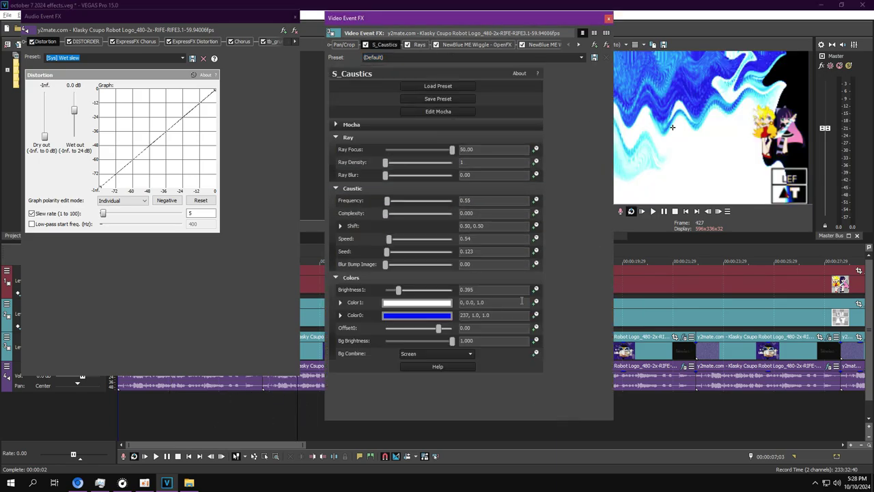
Step: Inspect the second clip's Rays settings and each of its NewBlue ME Wiggle effects
{"action": "left_click", "coordinate": [426, 45]}
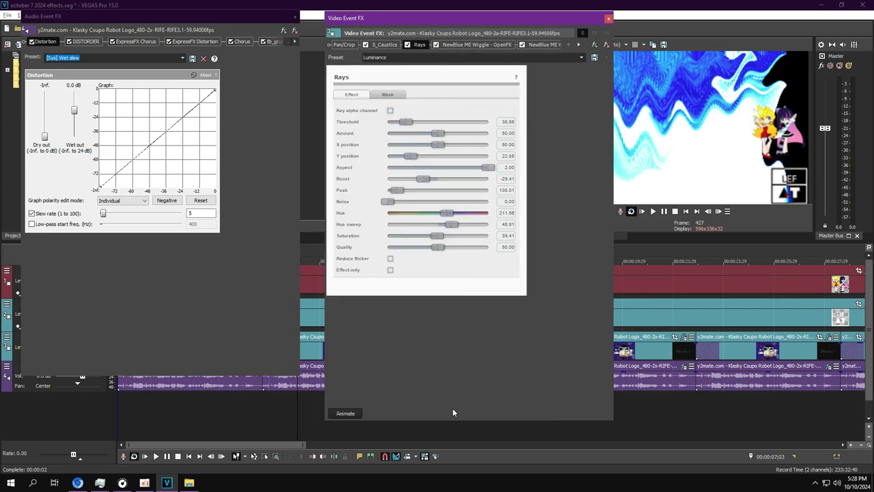
{"action": "left_click", "coordinate": [472, 44]}
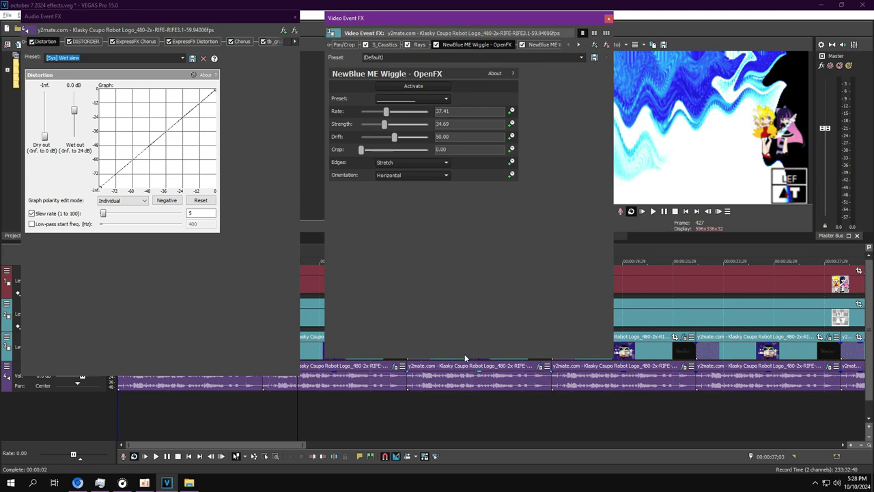
{"action": "left_click", "coordinate": [547, 44]}
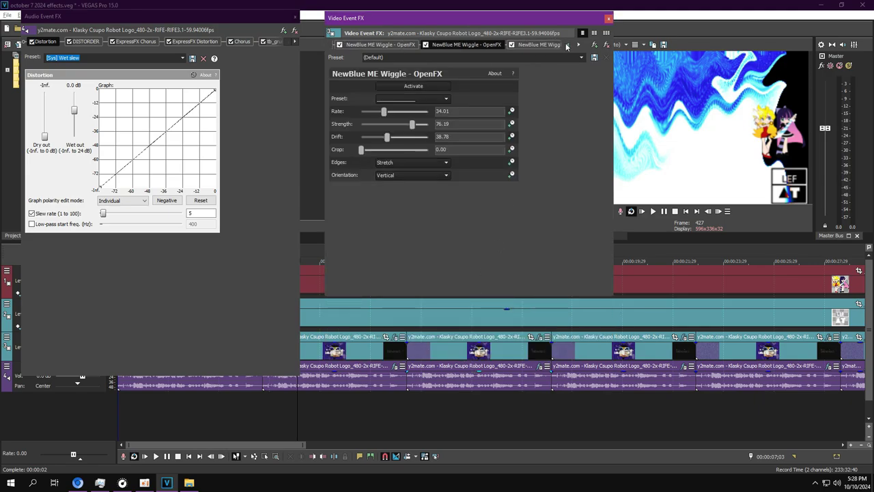
{"action": "left_click", "coordinate": [557, 45]}
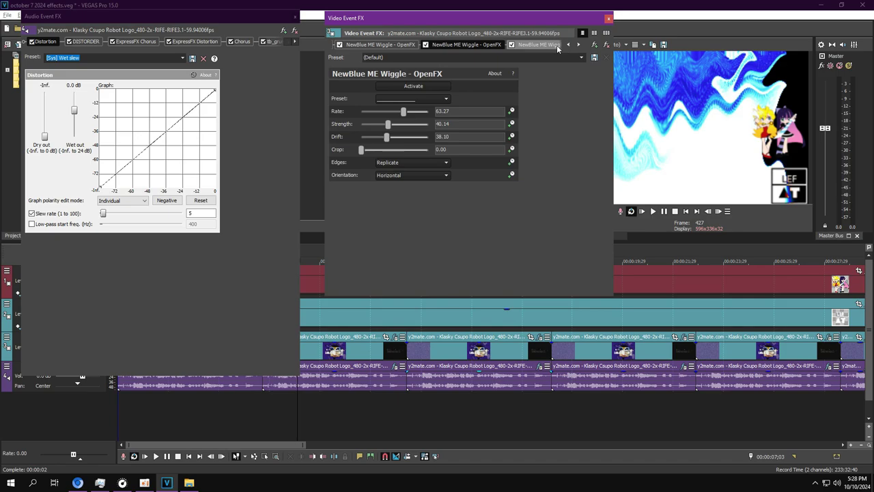
{"action": "left_click", "coordinate": [557, 46]}
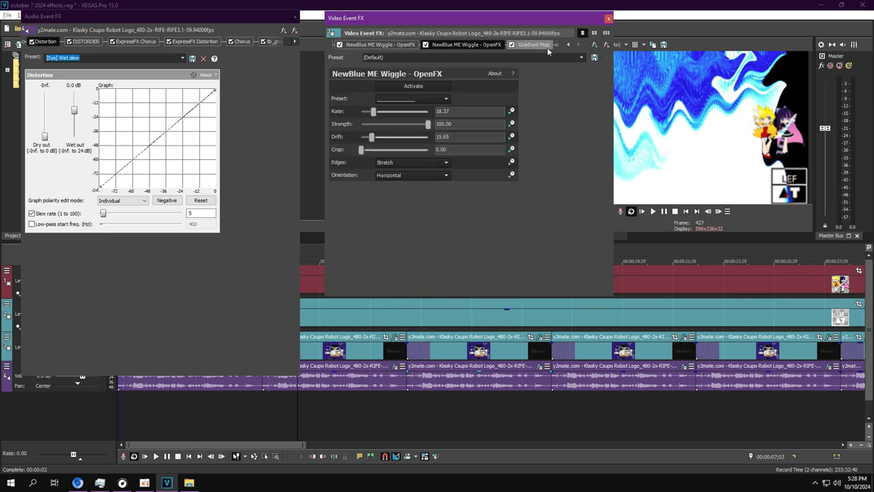
Step: Inspect the colour of every Gradient Map control point on the second clip, from the first to the last
{"action": "left_click", "coordinate": [539, 45]}
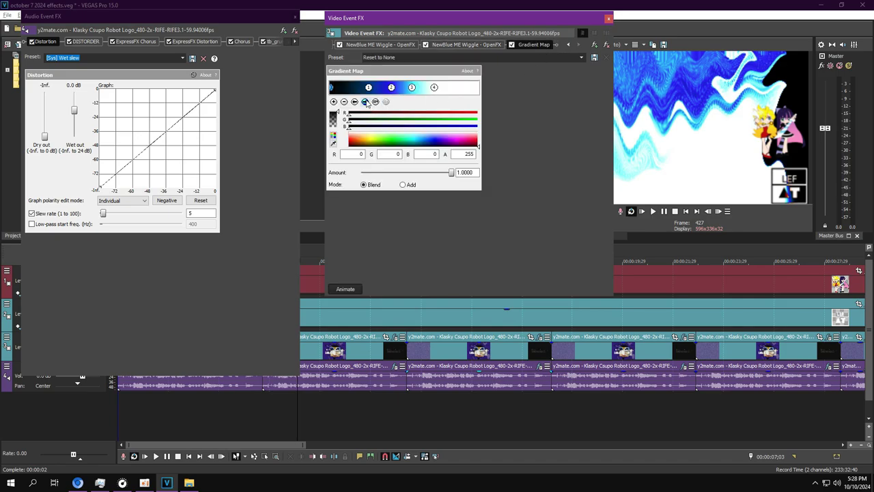
{"action": "left_click", "coordinate": [367, 101]}
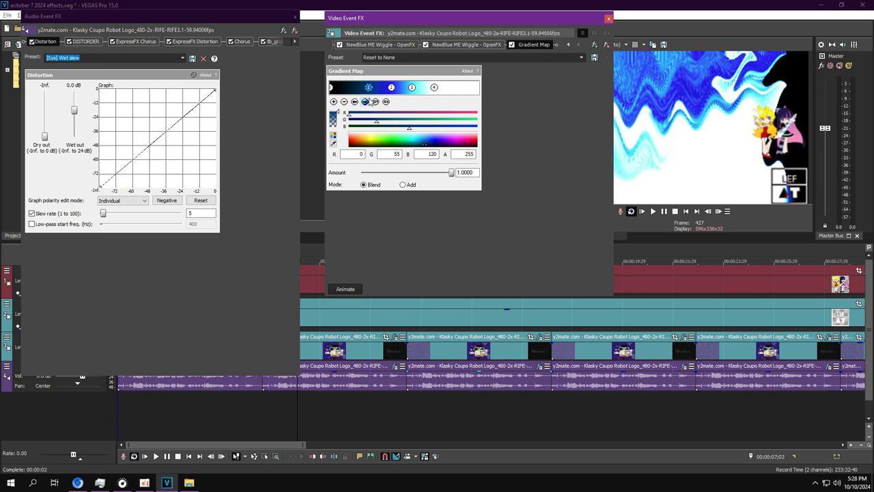
{"action": "left_click", "coordinate": [369, 101]}
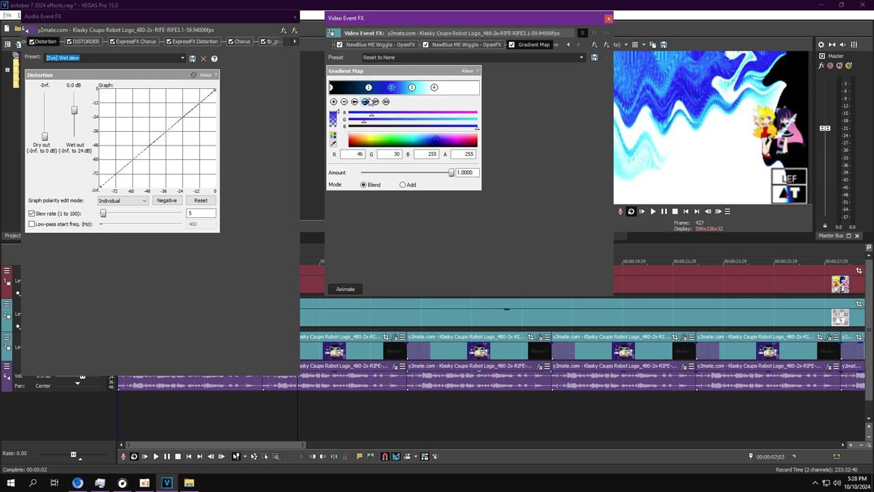
{"action": "left_click", "coordinate": [369, 101]}
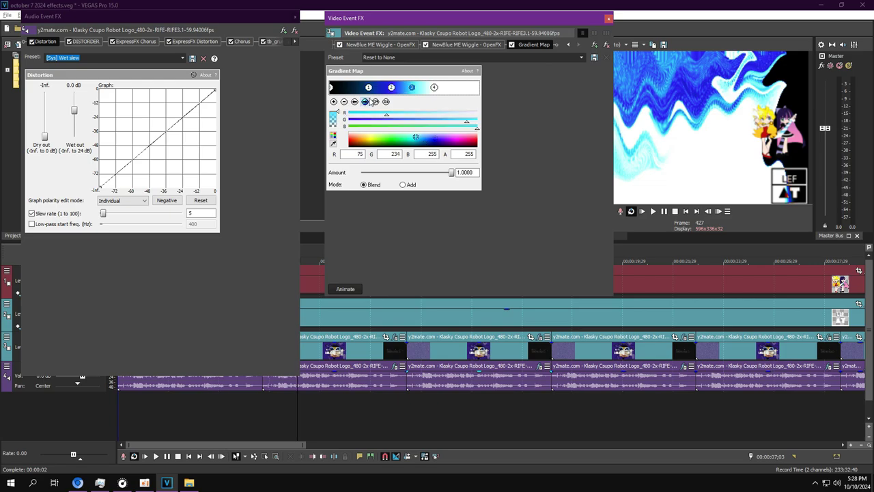
{"action": "left_click", "coordinate": [369, 101]}
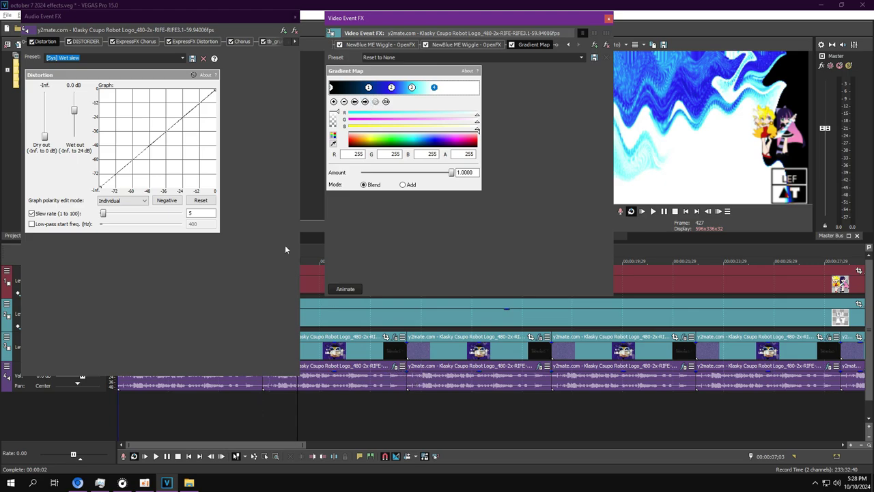
Step: Inspect the second clip's audio effects from DISTORDER through ExpressFX Chorus, ExpressFX Distortion, Chorus and tb_grumblebum to the second Chorus
{"action": "left_click", "coordinate": [89, 42]}
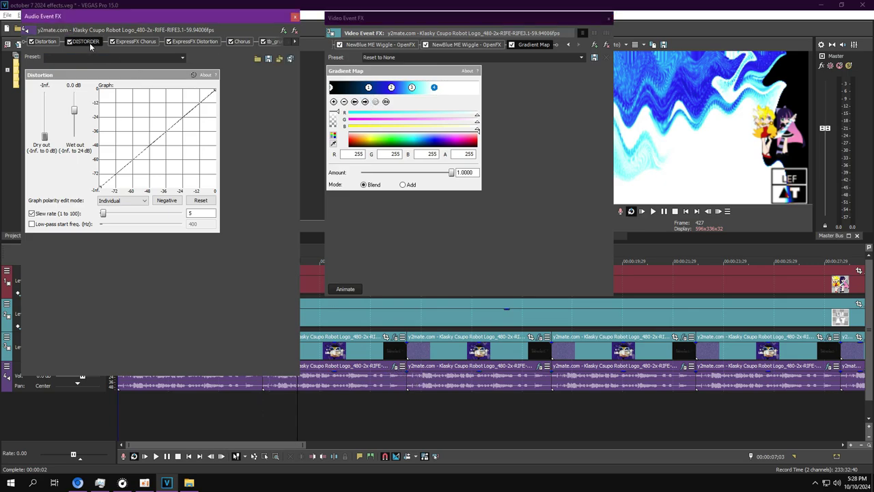
{"action": "left_click", "coordinate": [135, 41]}
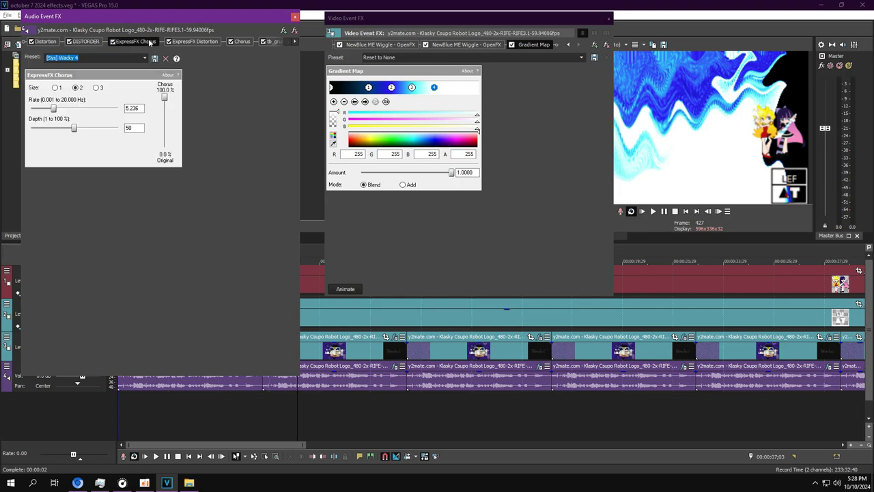
{"action": "left_click", "coordinate": [192, 43]}
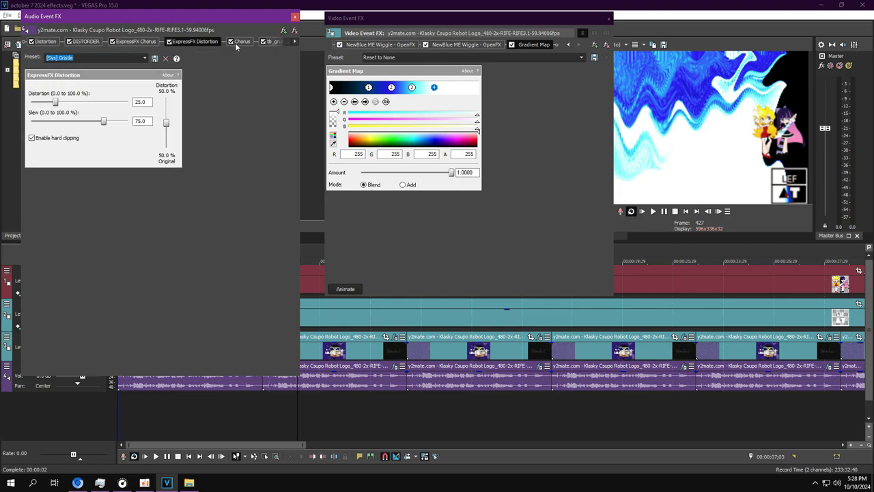
{"action": "left_click", "coordinate": [238, 43]}
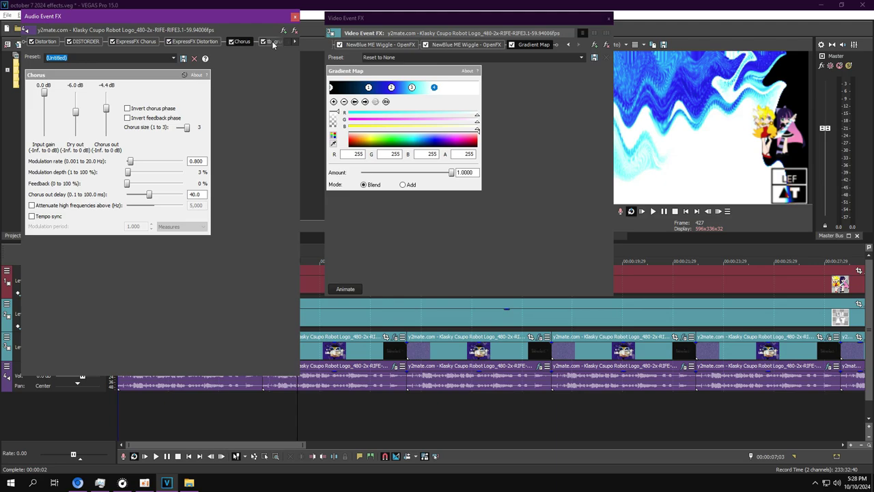
{"action": "left_click", "coordinate": [271, 41]}
{"action": "left_click", "coordinate": [298, 41]}
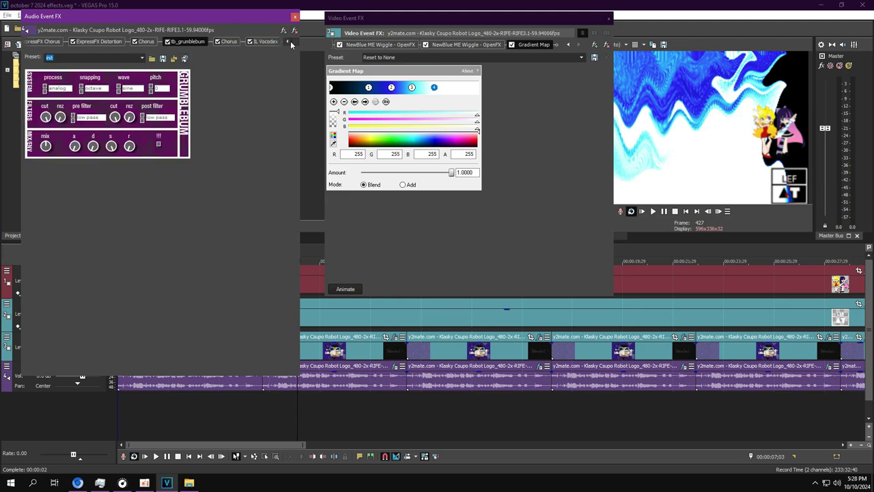
{"action": "left_click", "coordinate": [235, 40]}
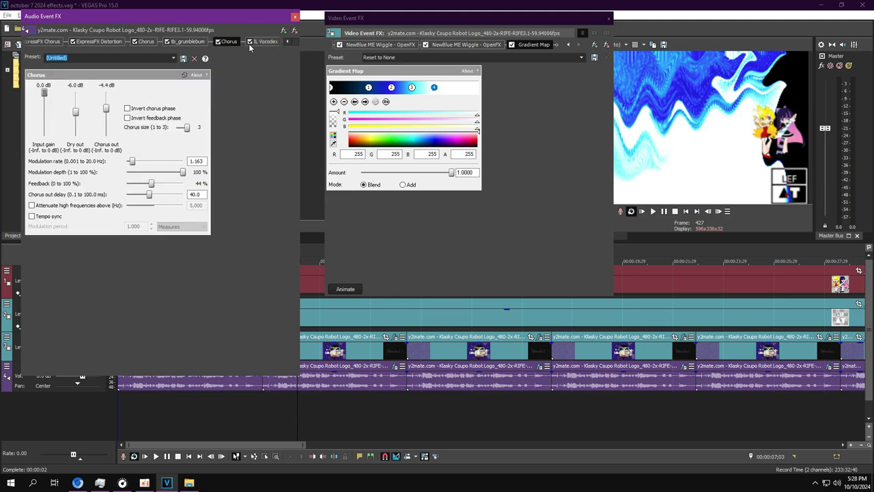
Step: Inspect the second clip's IL Vocodex settings, viewing the Hold envelope and returning to the Band gain multiplier curve
{"action": "left_click", "coordinate": [266, 41]}
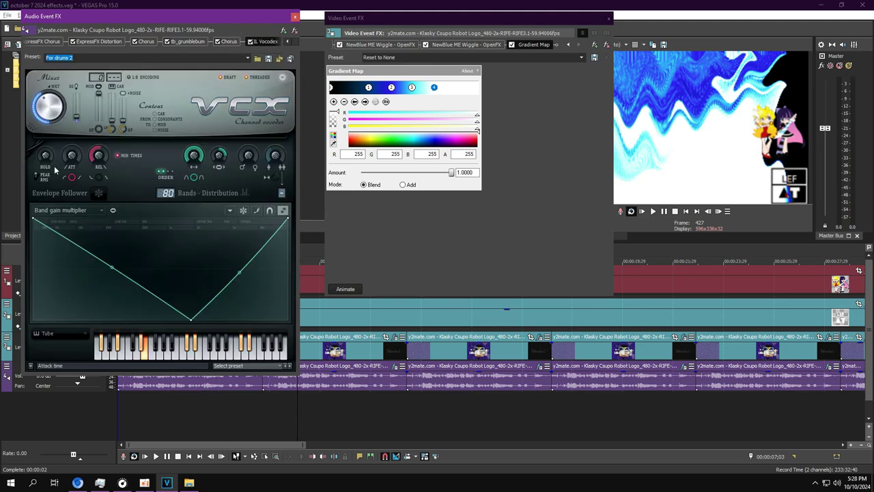
{"action": "left_click", "coordinate": [73, 209]}
{"action": "left_click", "coordinate": [66, 278]}
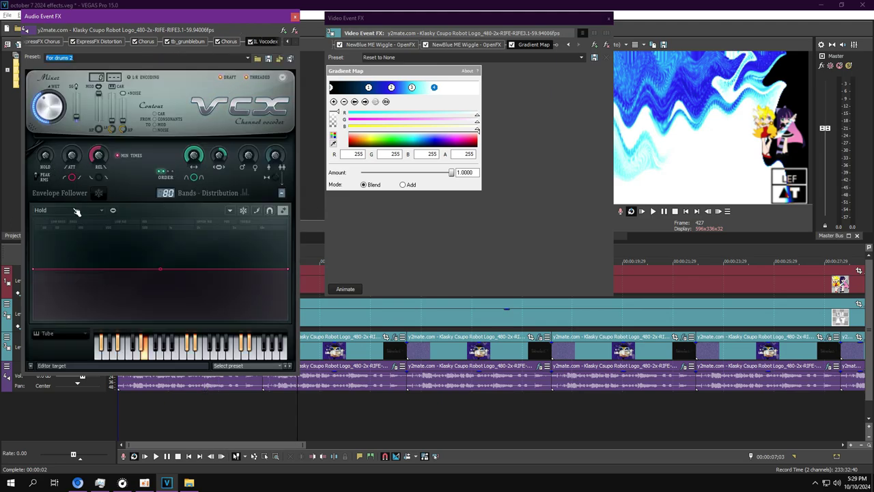
{"action": "left_click", "coordinate": [73, 210]}
{"action": "left_click", "coordinate": [57, 227]}
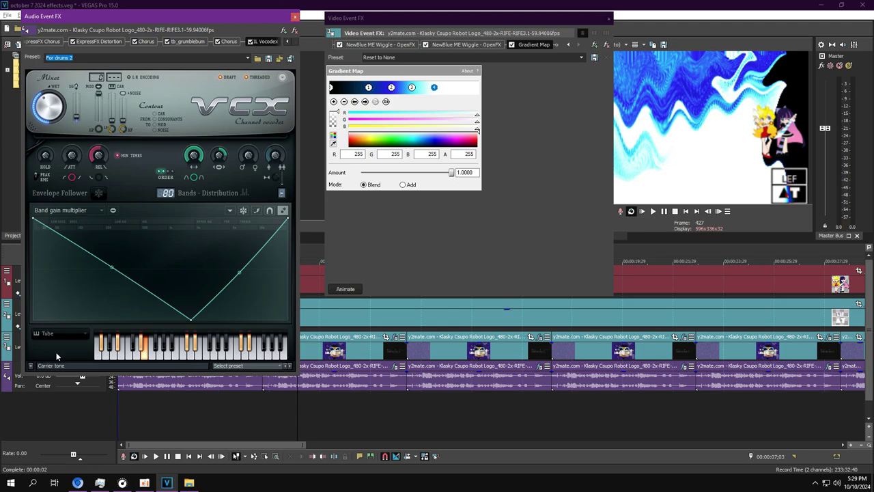
Step: Open the video and audio effects of the third Klasky Csupo clip and inspect its GEEKTRONIC settings
{"action": "left_click", "coordinate": [477, 407]}
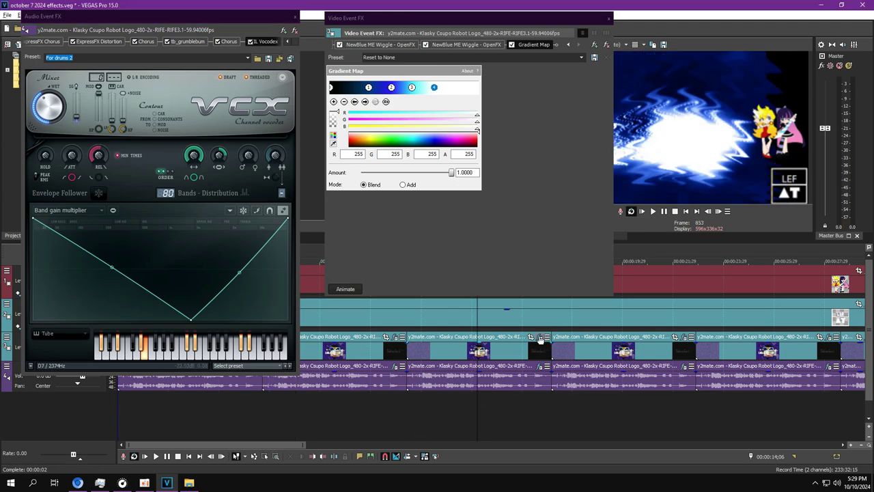
{"action": "left_click", "coordinate": [538, 337]}
{"action": "left_click", "coordinate": [539, 367]}
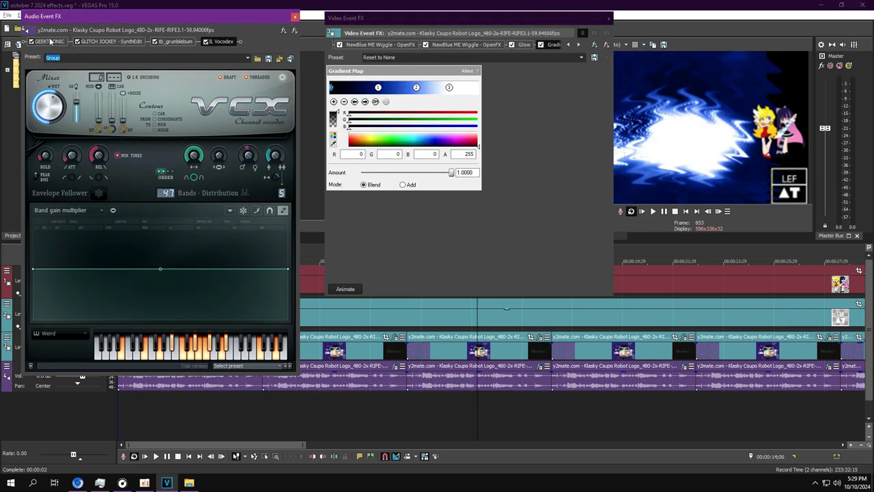
{"action": "left_click", "coordinate": [49, 41]}
Step: Inspect each of the third clip's NewBlue ME Wiggle effects and its Glow settings
{"action": "left_click", "coordinate": [568, 45]}
{"action": "left_click", "coordinate": [568, 45]}
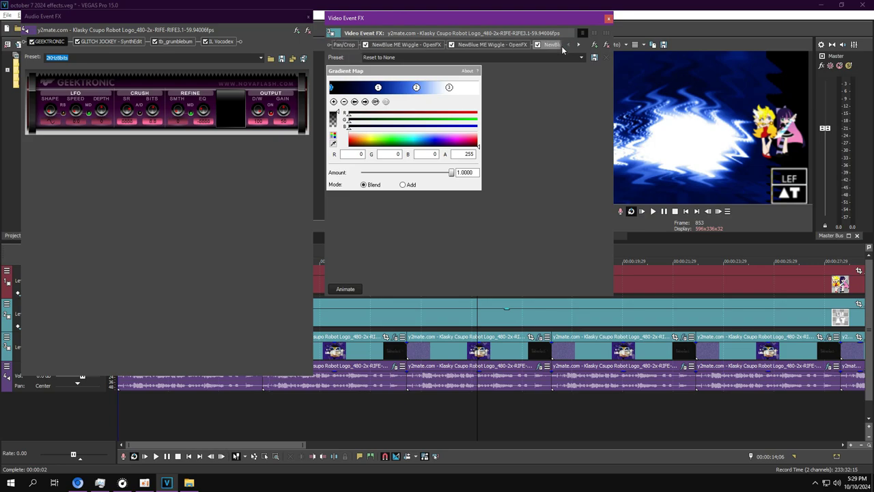
{"action": "left_click", "coordinate": [403, 44]}
{"action": "left_click", "coordinate": [491, 44]}
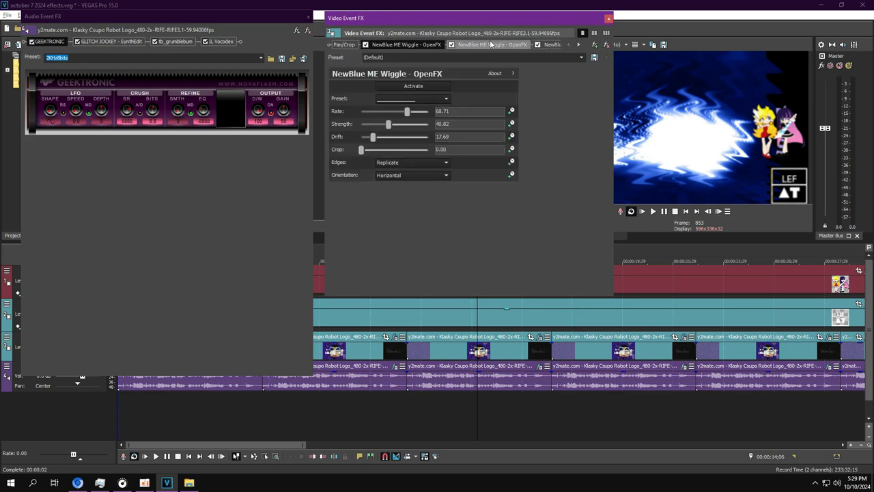
{"action": "left_click", "coordinate": [491, 45]}
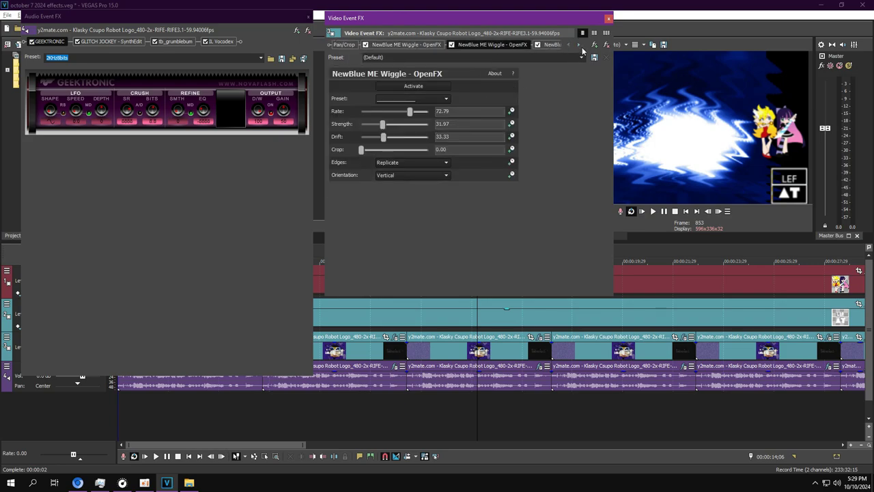
{"action": "left_click", "coordinate": [580, 45]}
{"action": "left_click", "coordinate": [392, 45]}
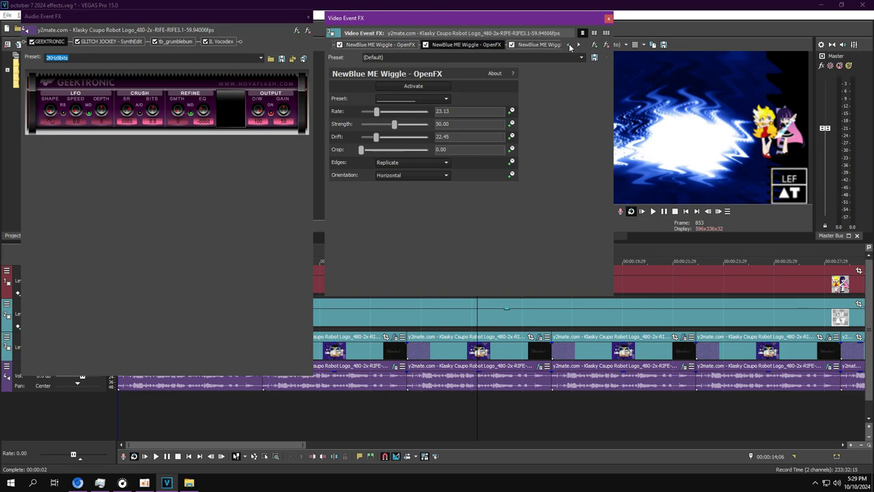
{"action": "left_click", "coordinate": [579, 46]}
{"action": "left_click", "coordinate": [481, 45]}
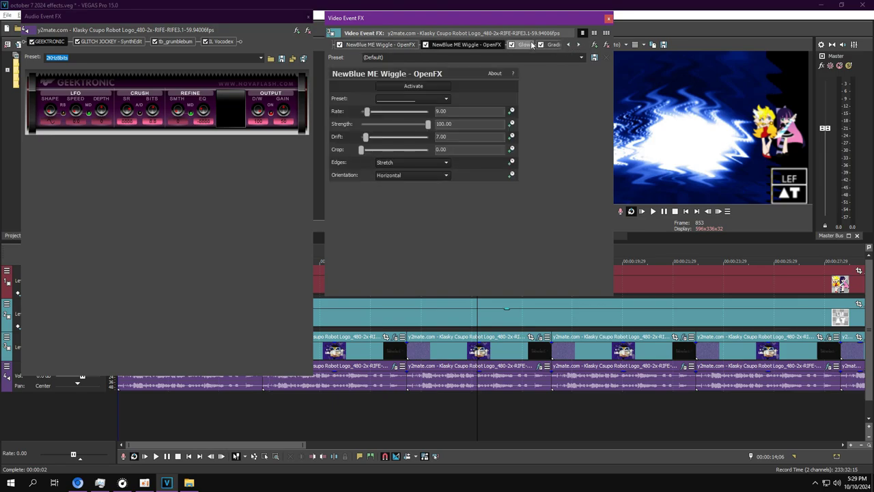
{"action": "left_click", "coordinate": [577, 45]}
{"action": "left_click", "coordinate": [438, 44]}
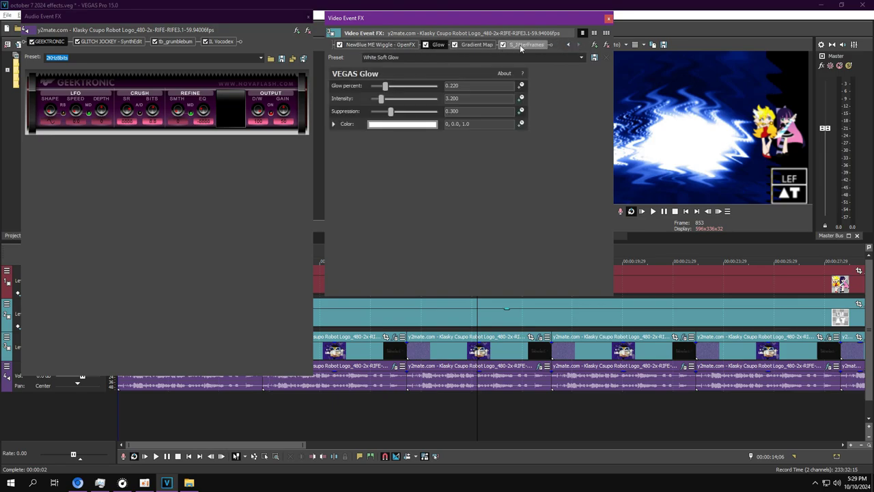
Step: Inspect the colour of every Gradient Map control point on the third clip and its S_JitterFrames settings
{"action": "left_click", "coordinate": [482, 45]}
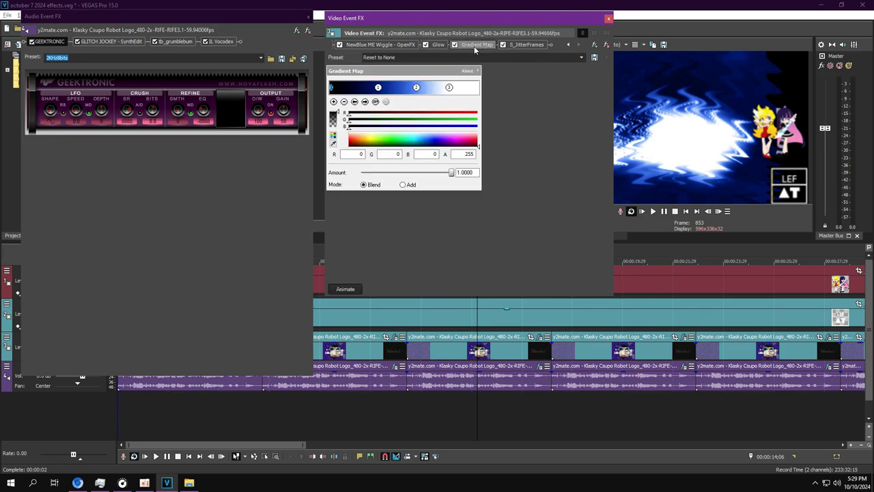
{"action": "left_click", "coordinate": [378, 88]}
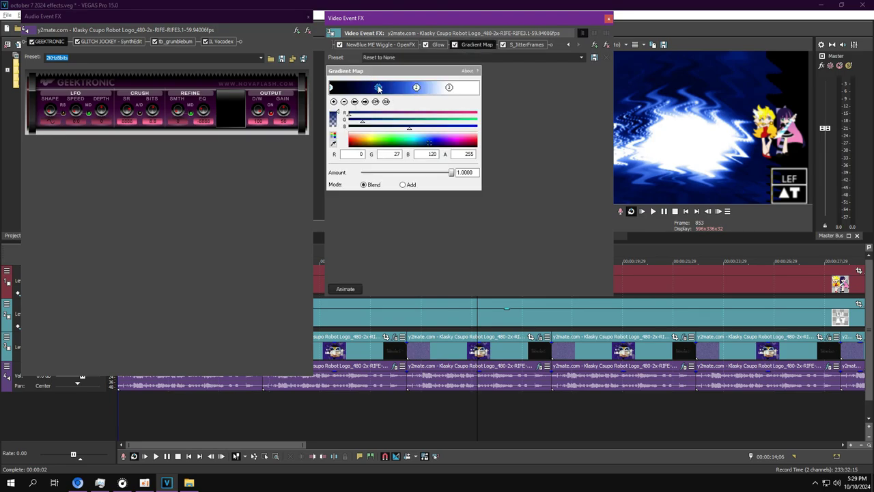
{"action": "left_click", "coordinate": [417, 88]}
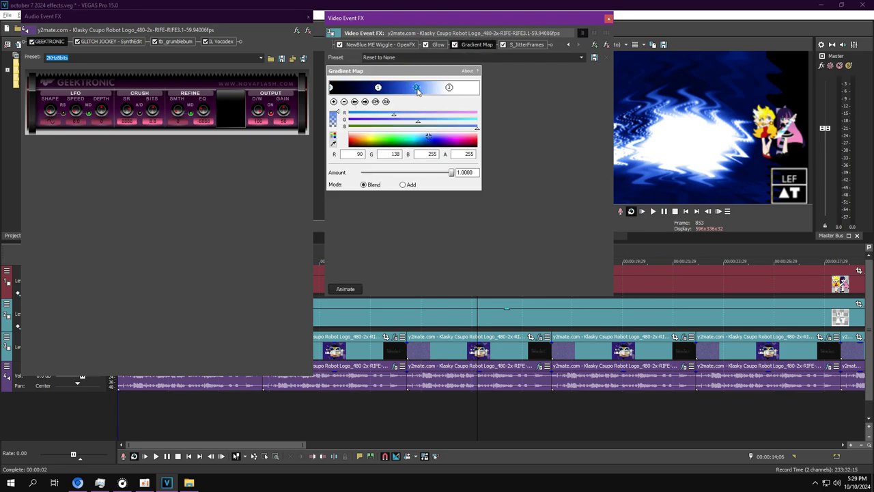
{"action": "left_click", "coordinate": [449, 88]}
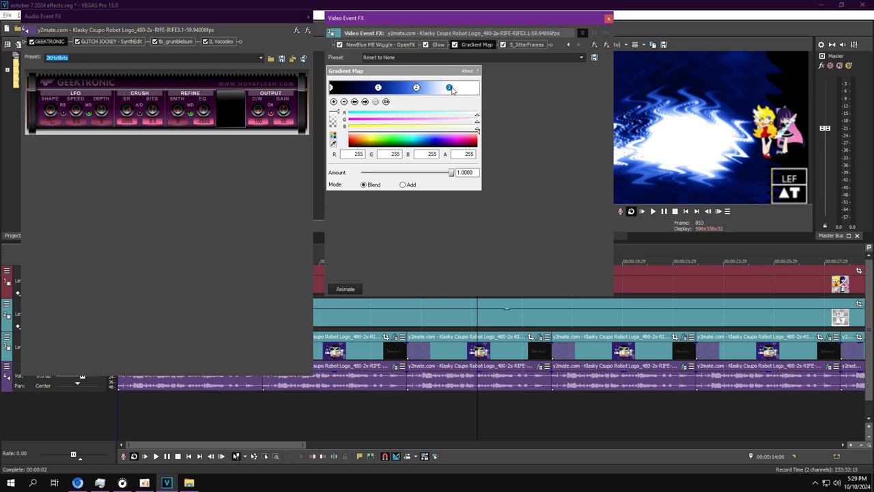
{"action": "left_click", "coordinate": [526, 45]}
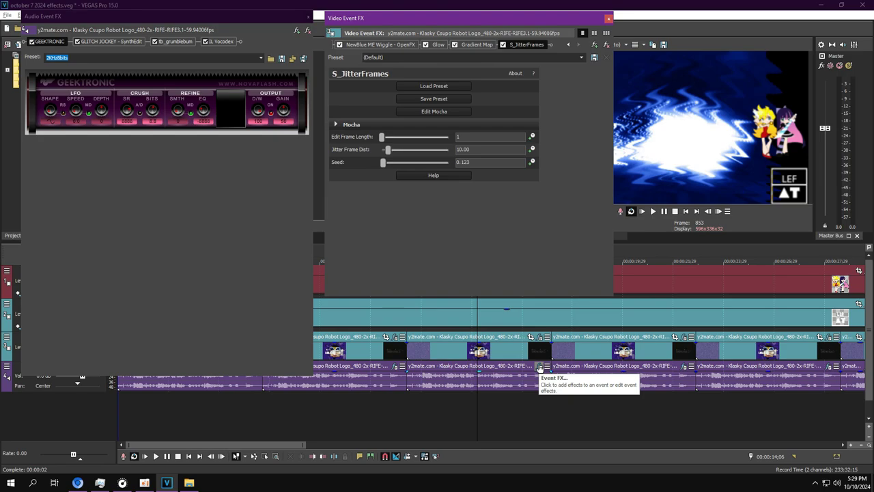
Step: Inspect the third clip's remaining audio effects: GLITCH JOCKEY, tb_grumblebum and IL Vocodex
{"action": "left_click", "coordinate": [81, 43]}
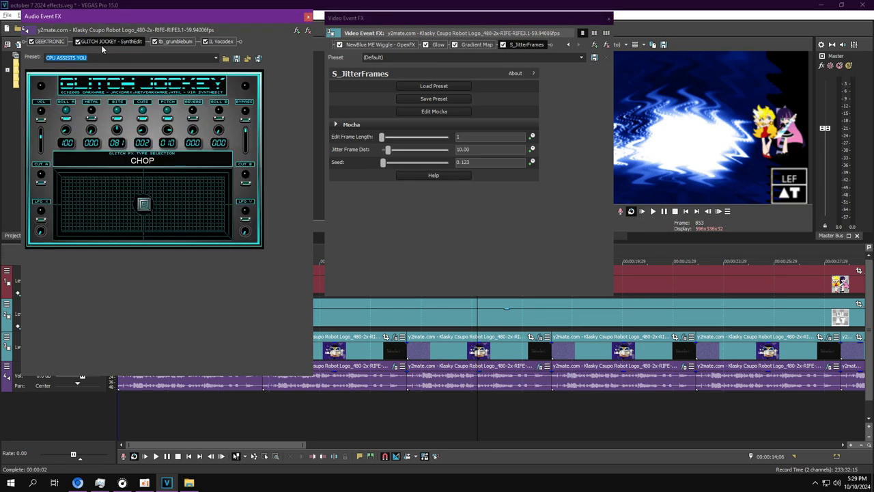
{"action": "left_click", "coordinate": [182, 43]}
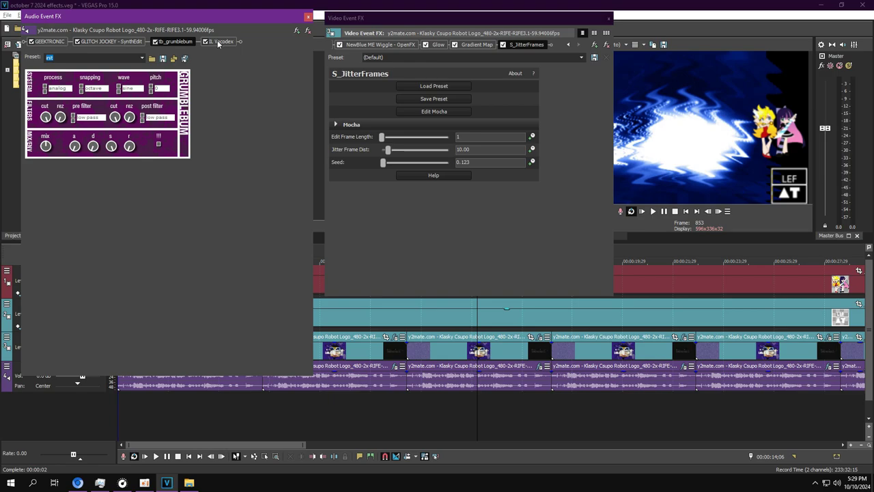
{"action": "left_click", "coordinate": [218, 42]}
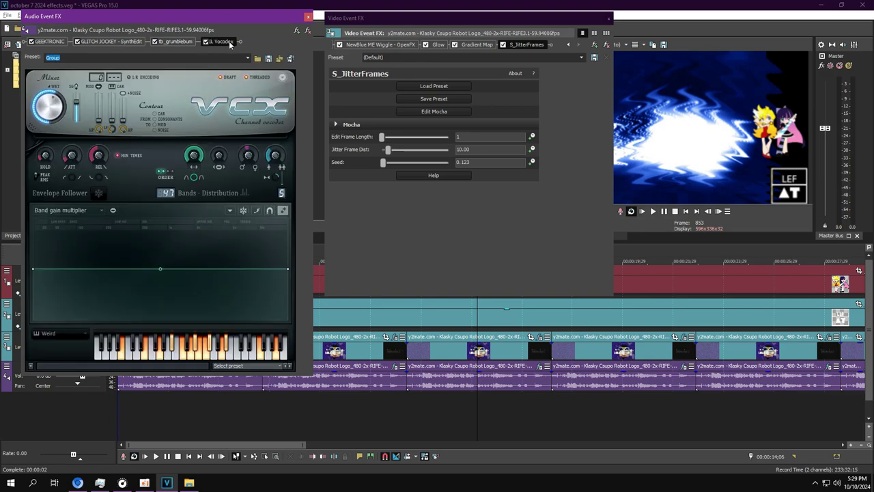
Step: Open the audio and video effects of the fourth Klasky Csupo clip and inspect its ExpressFX Distortion settings
{"action": "left_click", "coordinate": [685, 370]}
{"action": "left_click", "coordinate": [685, 336]}
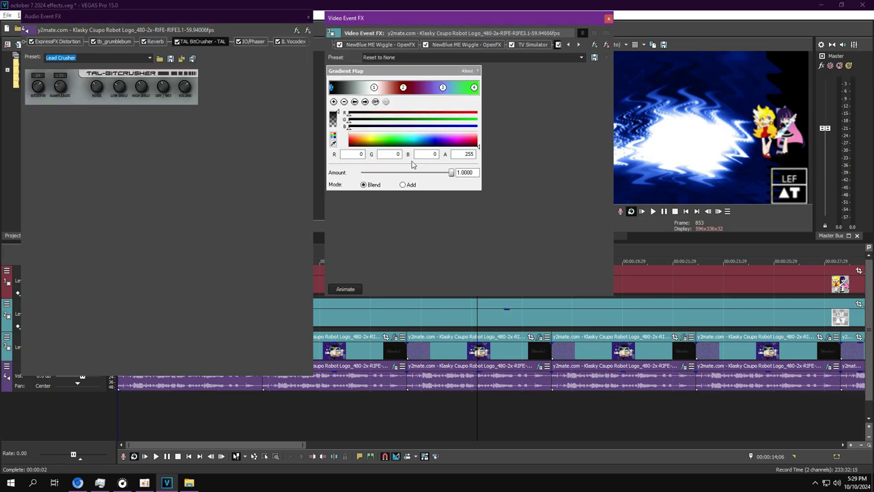
{"action": "left_click", "coordinate": [51, 41]}
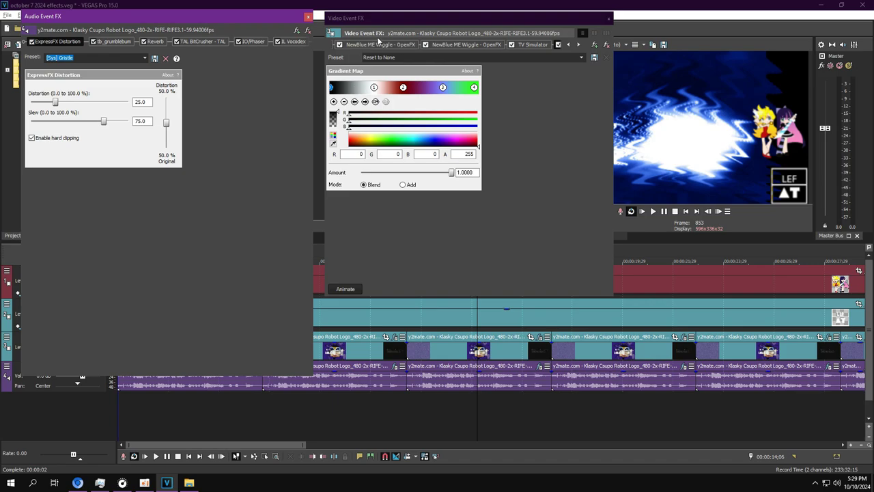
Step: Inspect the fourth clip's NewBlue ME Wiggle effects in order, starting from the first one in the chain
{"action": "left_click", "coordinate": [570, 45]}
{"action": "left_click", "coordinate": [569, 45]}
{"action": "left_click", "coordinate": [407, 44]}
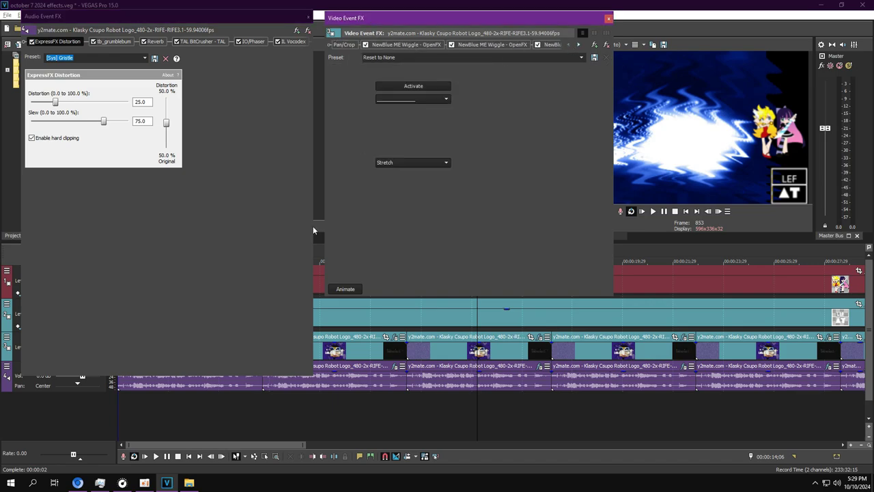
{"action": "left_click", "coordinate": [150, 483]}
{"action": "left_click", "coordinate": [463, 191]}
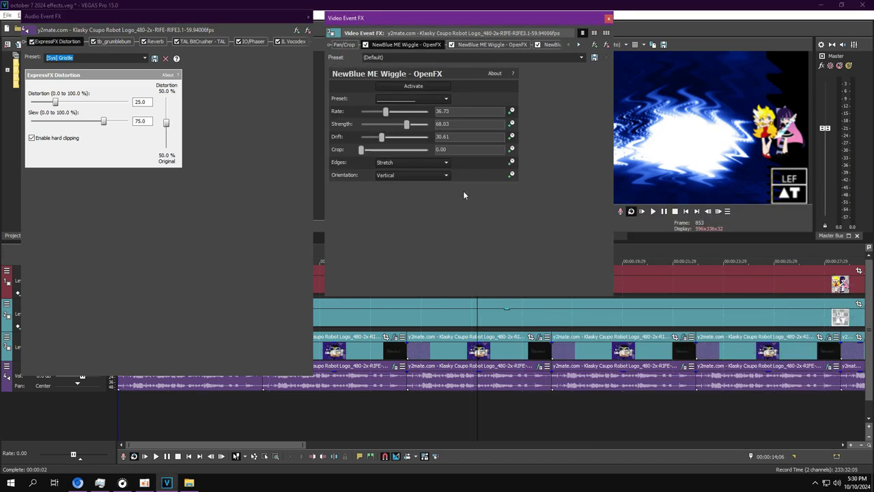
{"action": "left_click", "coordinate": [484, 45]}
{"action": "left_click", "coordinate": [580, 45]}
{"action": "left_click", "coordinate": [580, 45]}
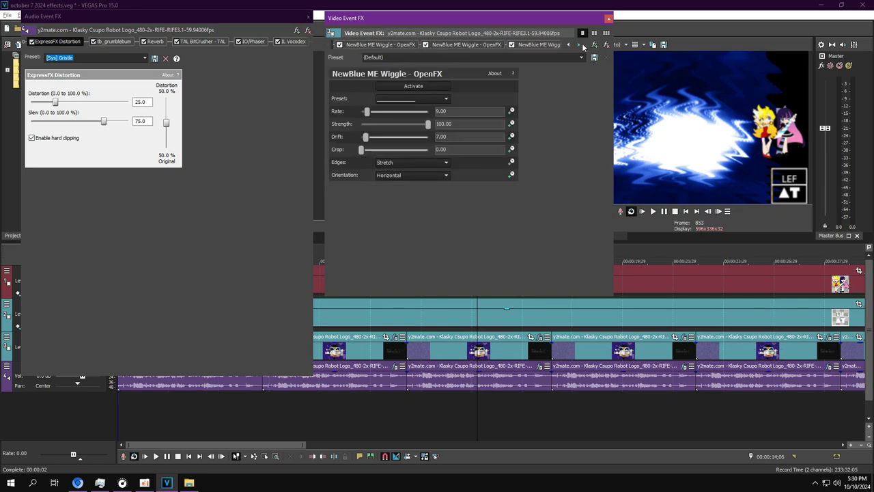
{"action": "left_click", "coordinate": [373, 45]}
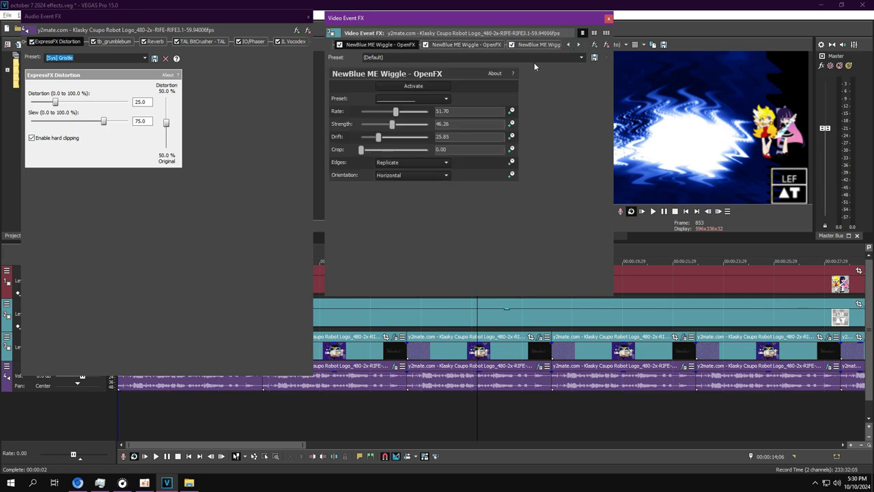
{"action": "left_click", "coordinate": [462, 46]}
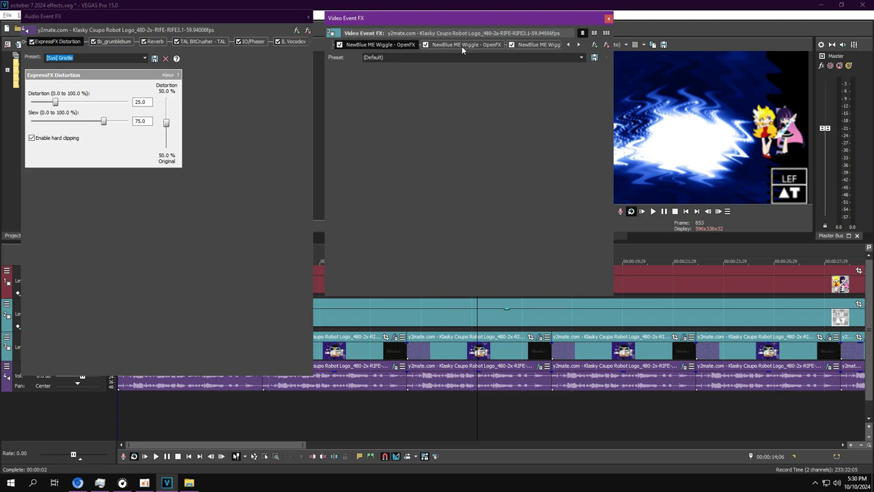
Step: Preview a frame inside the fourth clip and inspect its last NewBlue ME Wiggle and TV Simulator settings
{"action": "left_click", "coordinate": [455, 403]}
{"action": "left_click", "coordinate": [594, 412]}
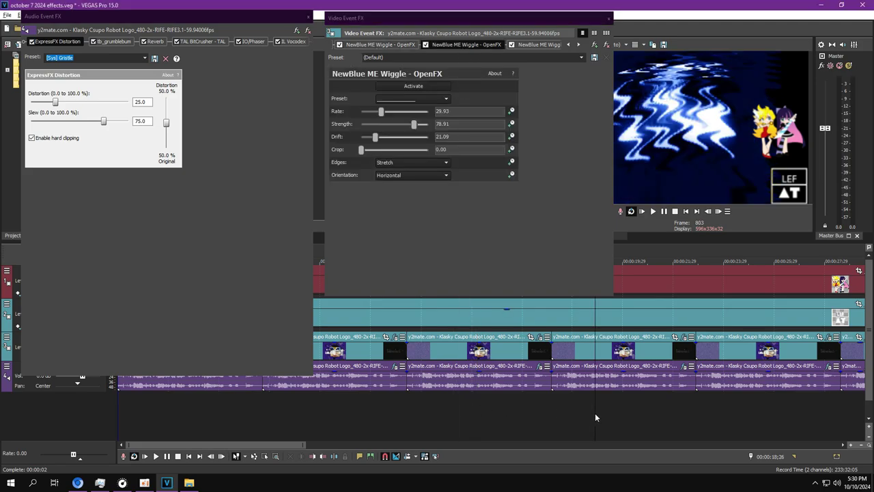
{"action": "left_click", "coordinate": [533, 45]}
{"action": "left_click", "coordinate": [579, 44]}
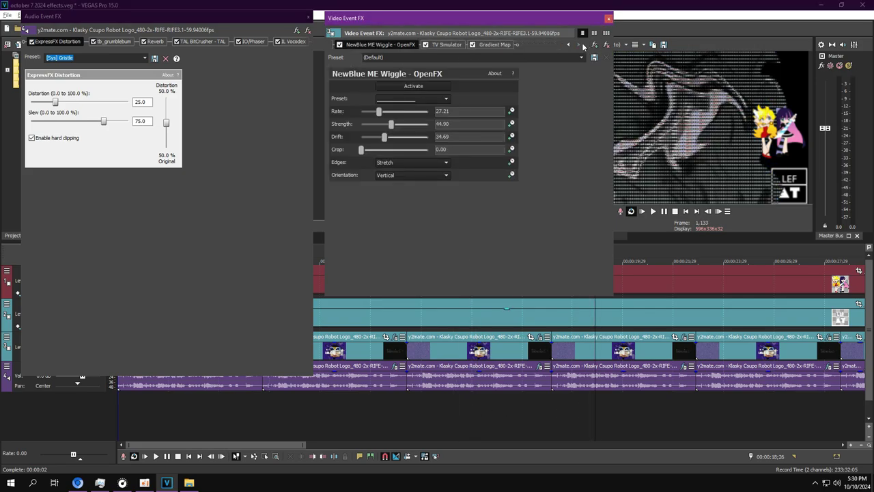
{"action": "left_click", "coordinate": [447, 45]}
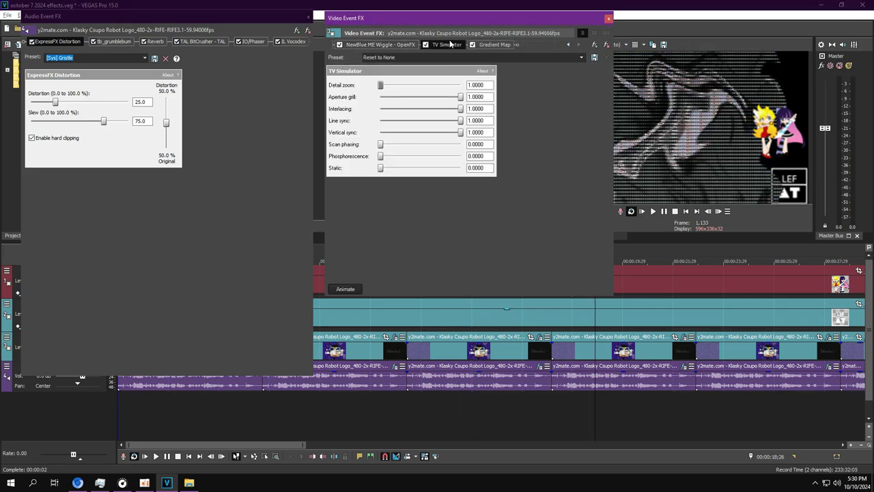
Step: Inspect the colour of every Gradient Map control point on the fourth clip, from the first to the last
{"action": "left_click", "coordinate": [496, 44]}
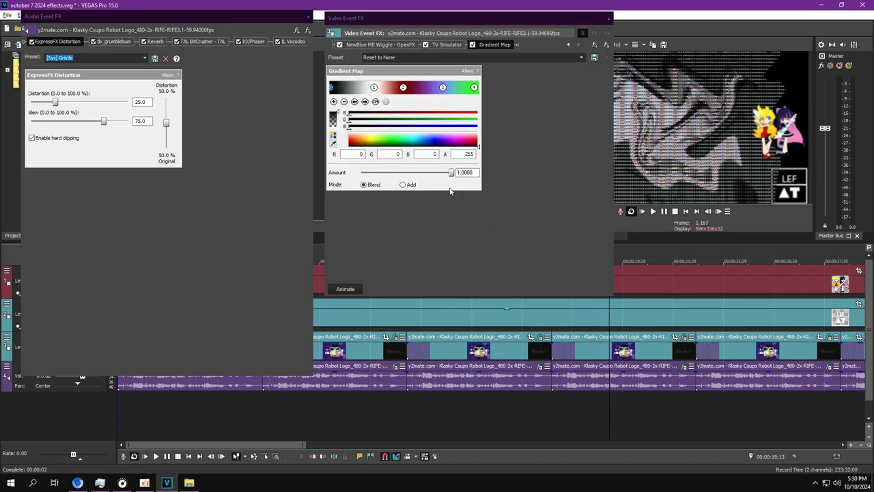
{"action": "left_click", "coordinate": [366, 102]}
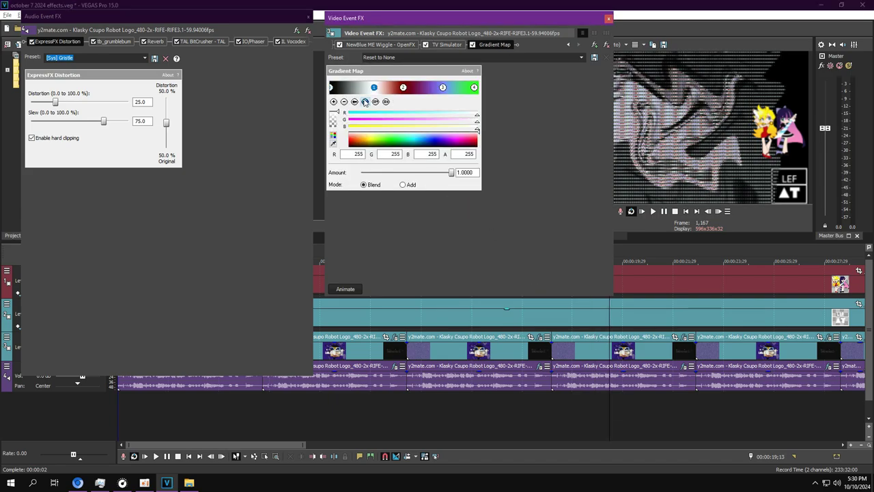
{"action": "left_click", "coordinate": [365, 101]}
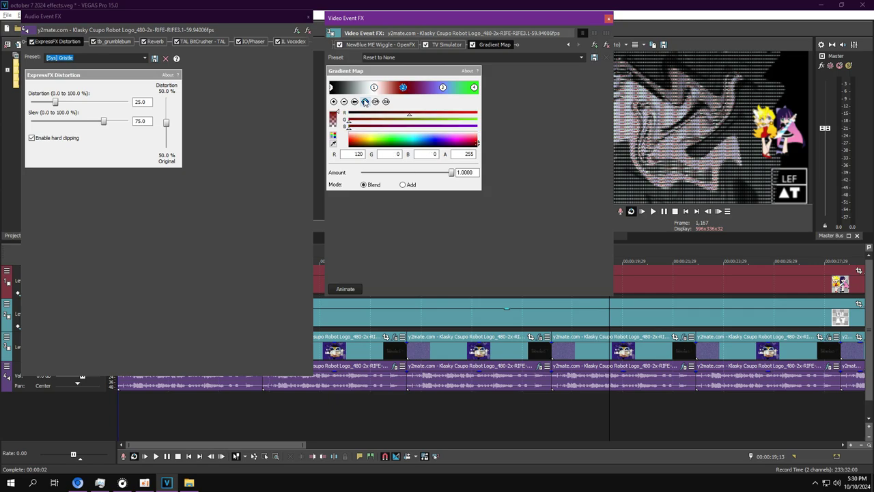
{"action": "left_click", "coordinate": [365, 102]}
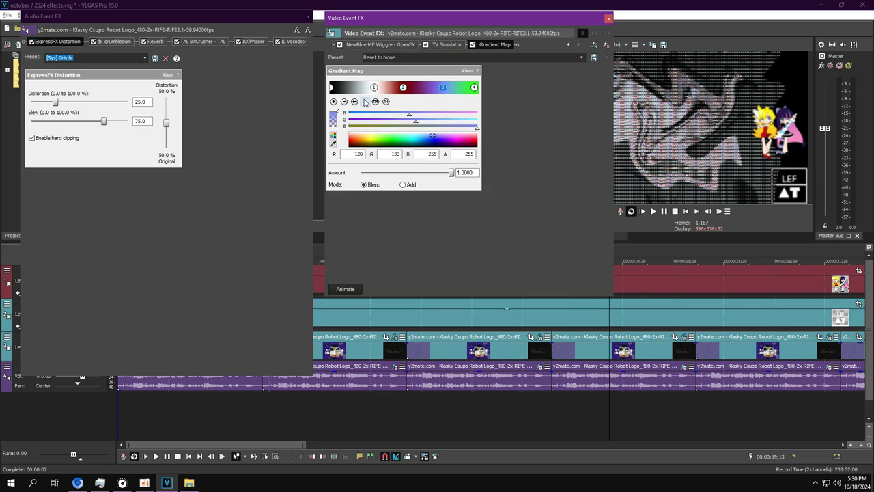
{"action": "left_click", "coordinate": [365, 102]}
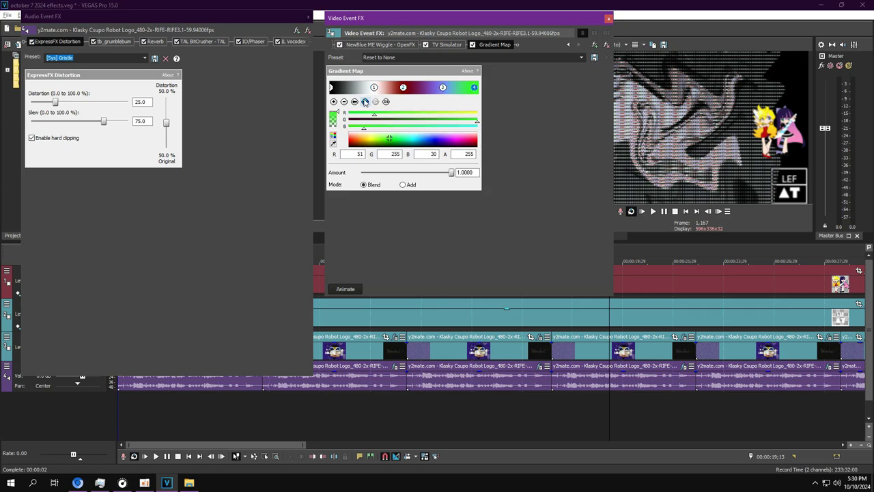
Step: Inspect the fourth clip's remaining audio effects in chain order: tb_grumblebum, Reverb, TAL BitCrusher, IO/Phaser and IL Vocodex
{"action": "left_click", "coordinate": [114, 41]}
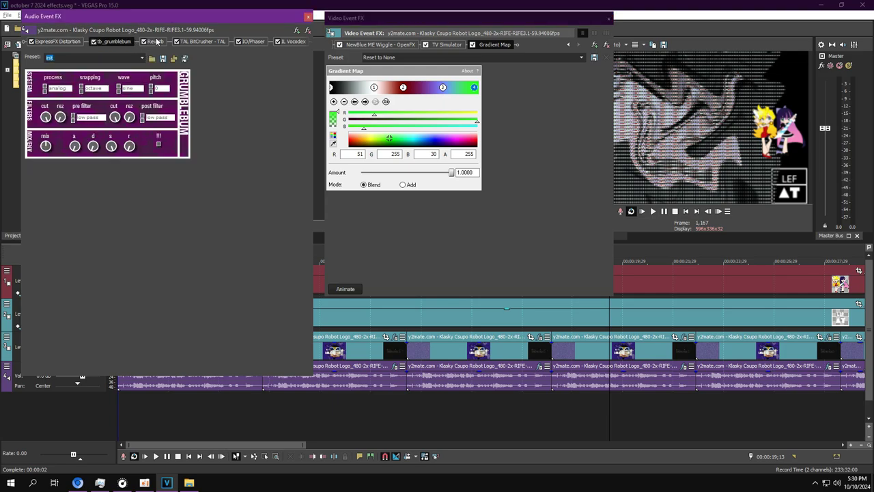
{"action": "left_click", "coordinate": [155, 42]}
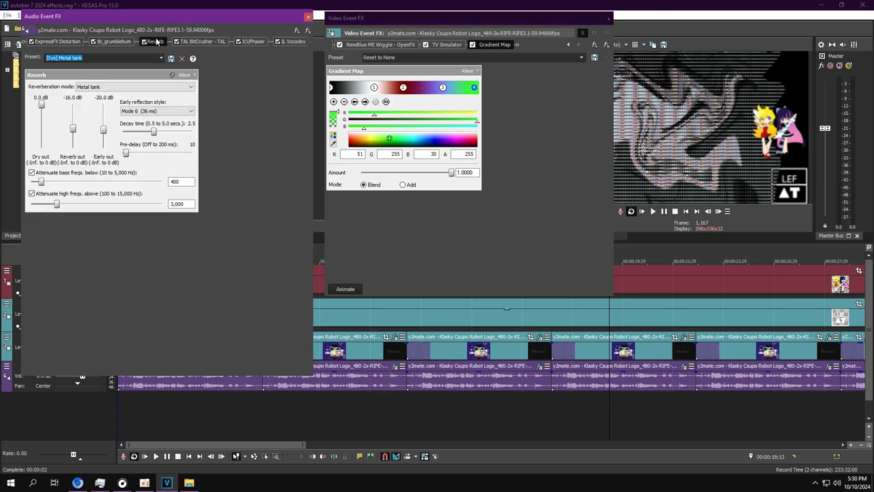
{"action": "left_click", "coordinate": [197, 42]}
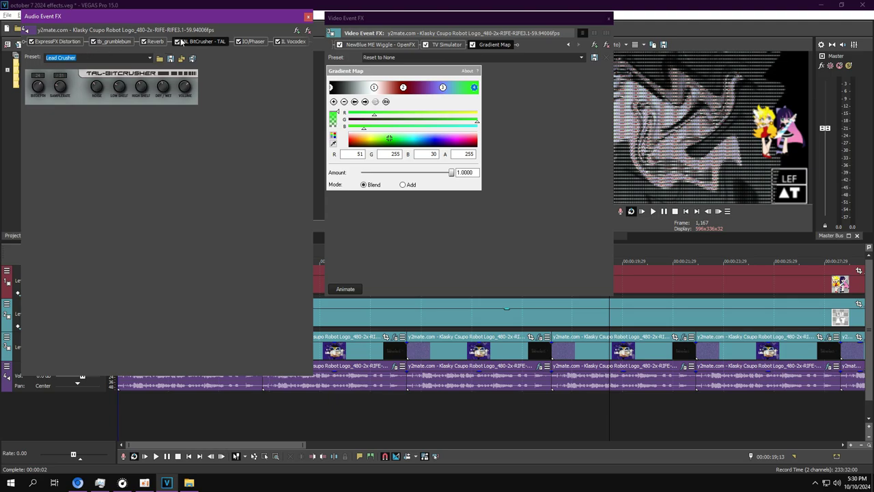
{"action": "left_click", "coordinate": [258, 42]}
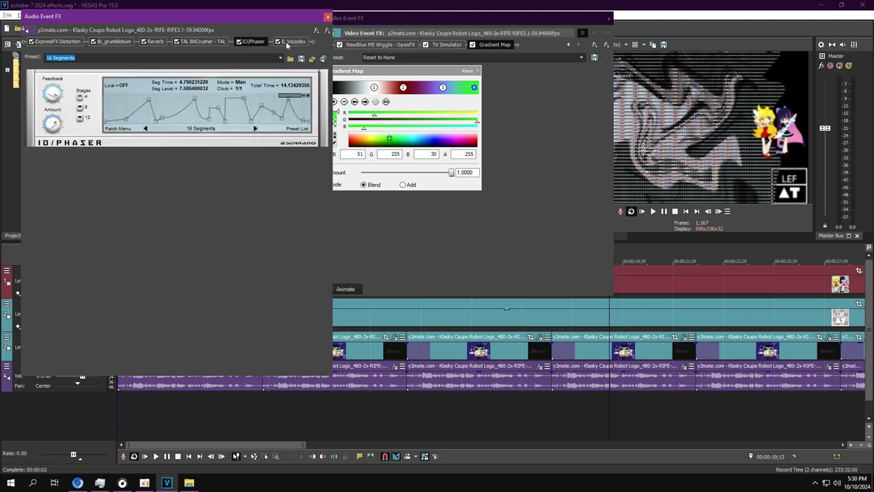
{"action": "left_click", "coordinate": [293, 41]}
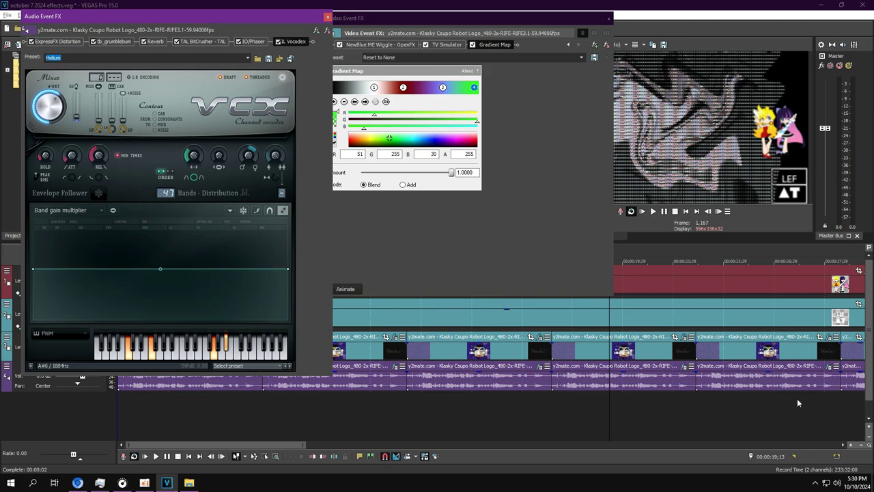
Step: Preview a frame inside the fifth Klasky Csupo clip and open its video and audio effects
{"action": "left_click_drag", "start_coordinate": [282, 445], "coordinate": [356, 445]}
{"action": "left_click", "coordinate": [472, 403]}
{"action": "left_click", "coordinate": [558, 336]}
{"action": "left_click", "coordinate": [558, 368]}
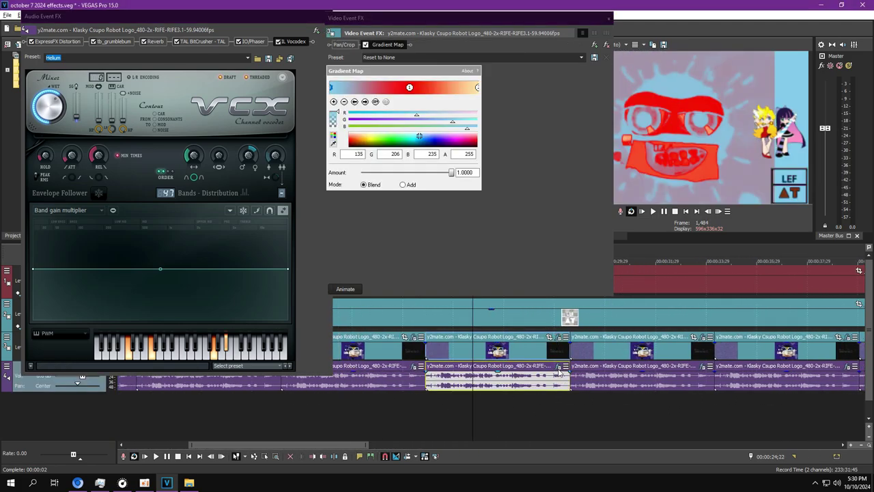
{"action": "left_click", "coordinate": [558, 366]}
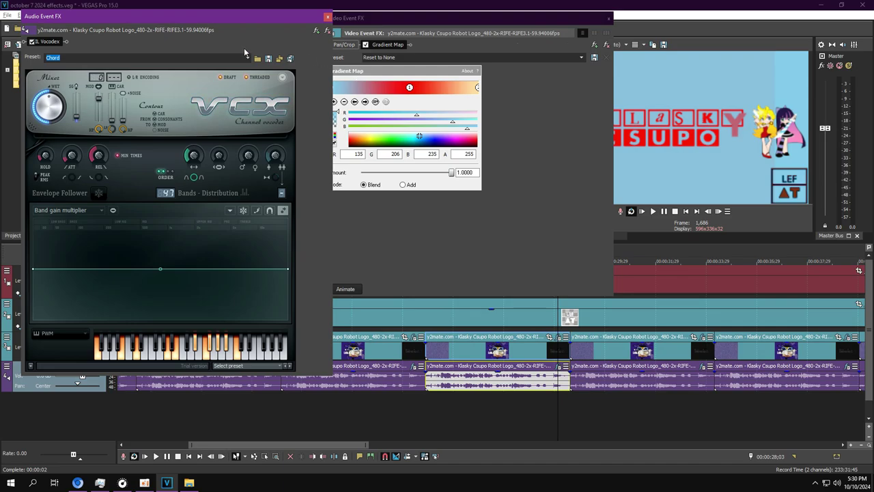
Step: Inspect the colours of the middle and last Gradient Map control points on the fifth clip
{"action": "left_click", "coordinate": [409, 88]}
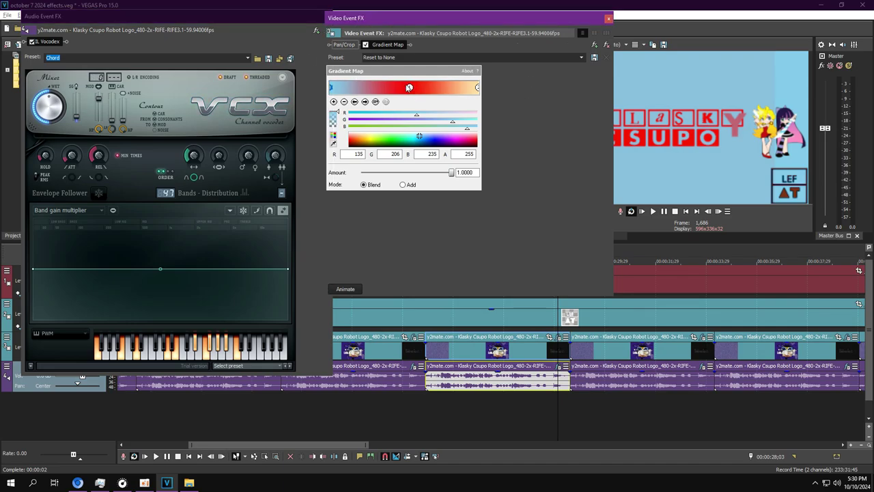
{"action": "left_click", "coordinate": [409, 88]}
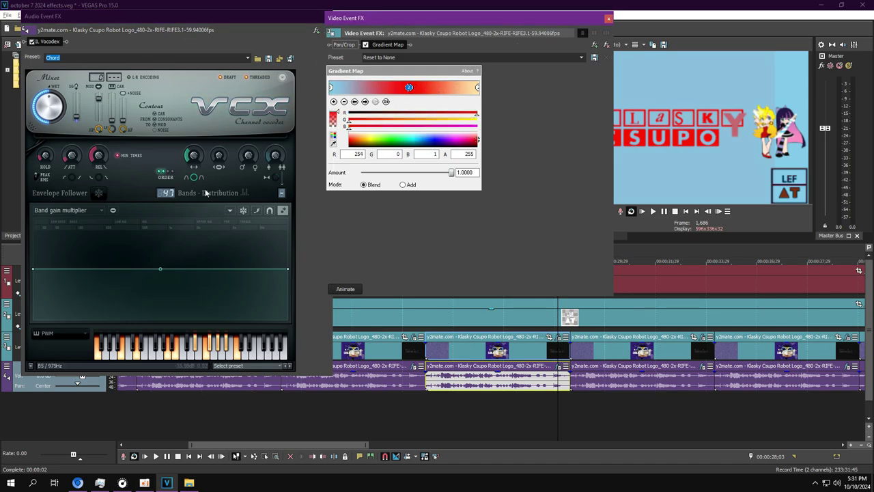
{"action": "key", "text": "ctrl+z"}
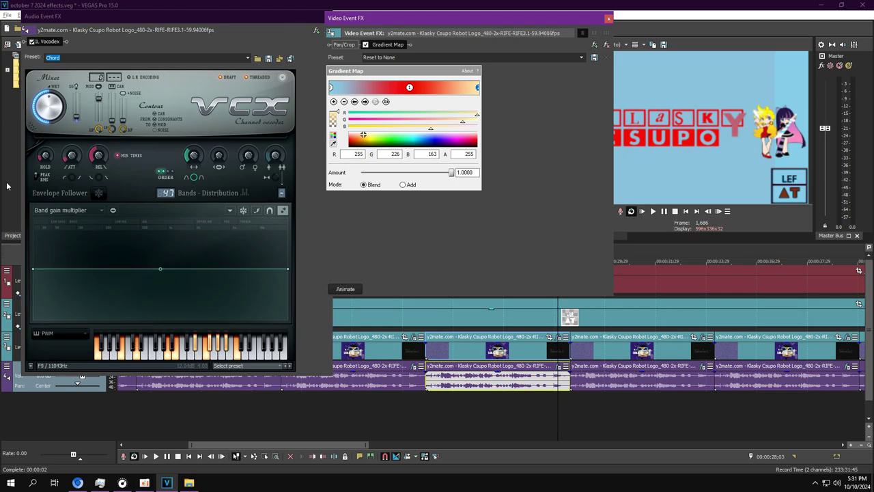
{"action": "left_click", "coordinate": [410, 88]}
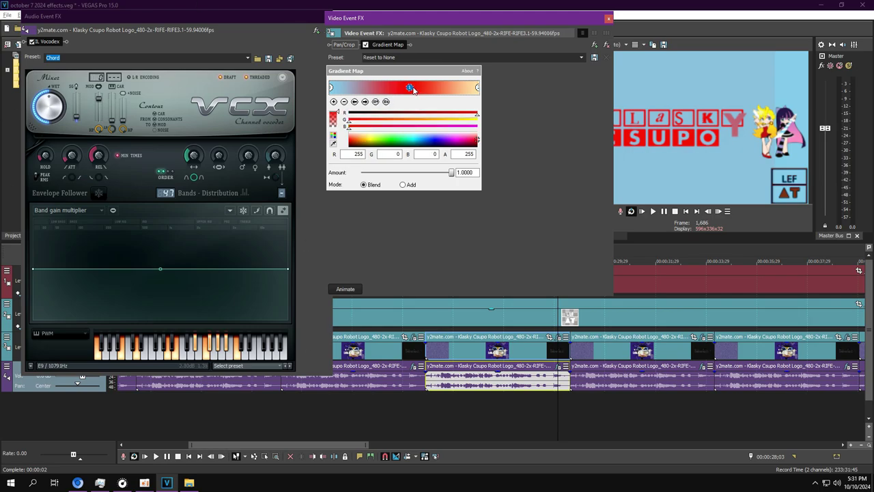
{"action": "left_click", "coordinate": [365, 102]}
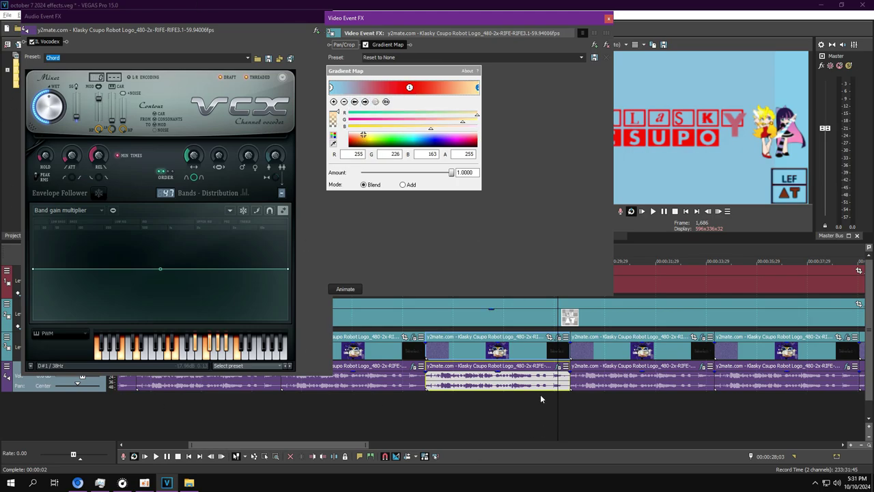
Step: Preview a frame inside the sixth Klasky Csupo clip and inspect its Bump Map and Gradient Map effects
{"action": "left_click", "coordinate": [622, 404]}
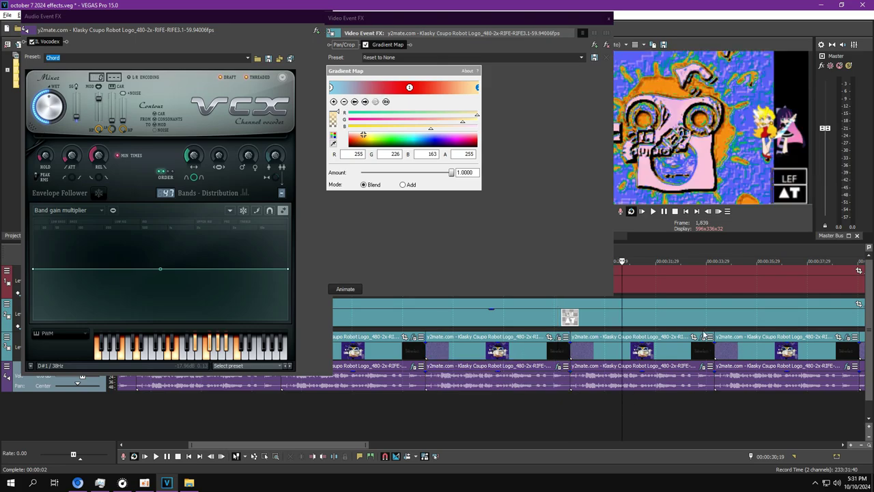
{"action": "left_click", "coordinate": [383, 44]}
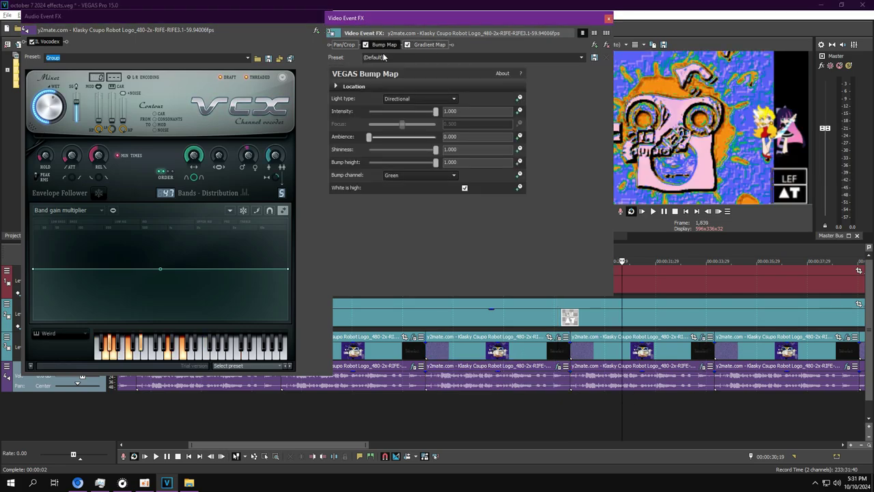
{"action": "left_click", "coordinate": [417, 47]}
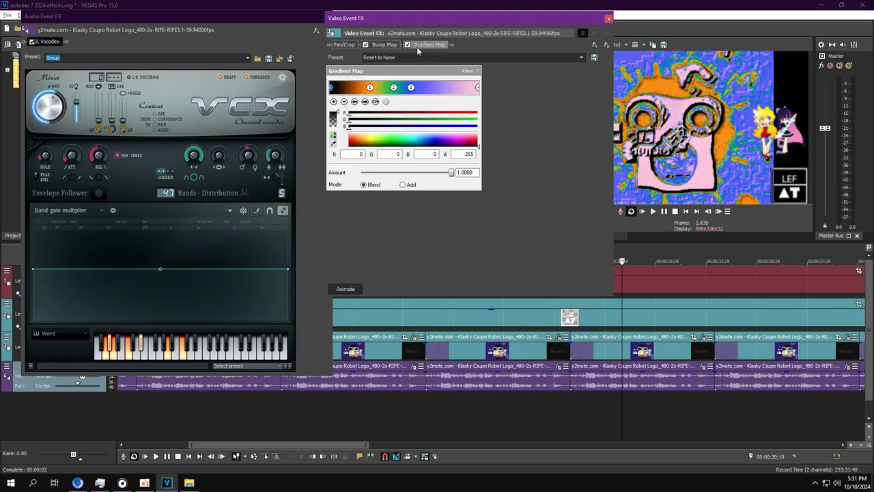
Step: Inspect the colours of the sixth clip's Gradient Map control points in order, from point 1 to the last
{"action": "left_click", "coordinate": [368, 89]}
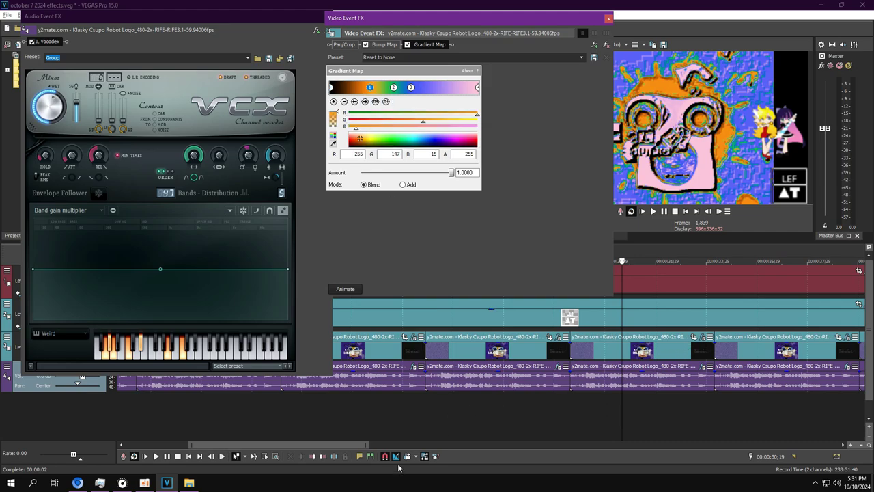
{"action": "left_click", "coordinate": [351, 443]}
{"action": "left_click_drag", "start_coordinate": [351, 442], "coordinate": [408, 436]}
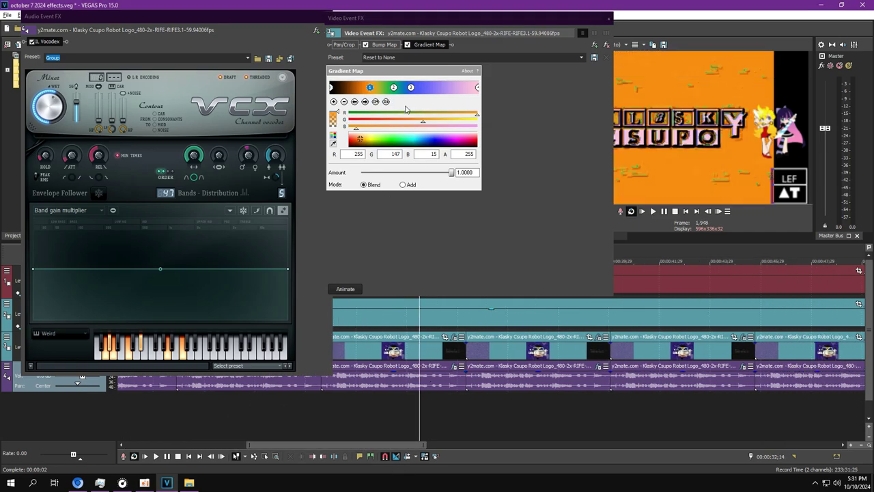
{"action": "left_click", "coordinate": [394, 87]}
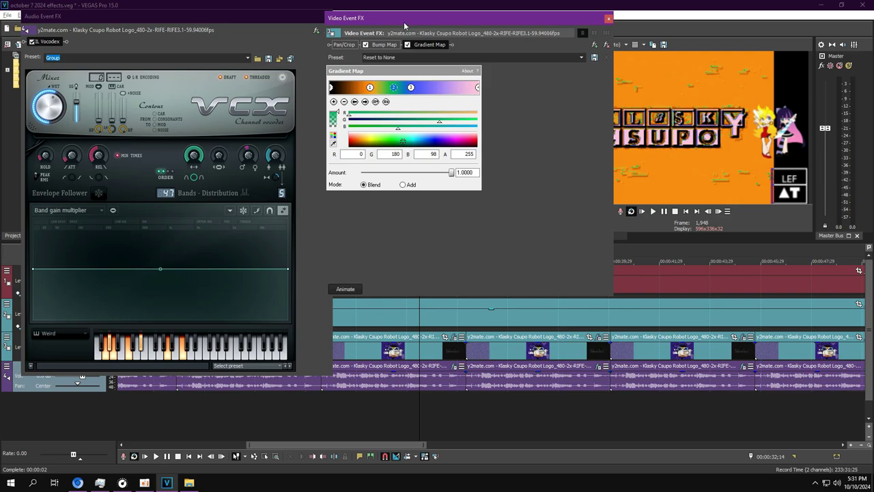
{"action": "left_click", "coordinate": [412, 88]}
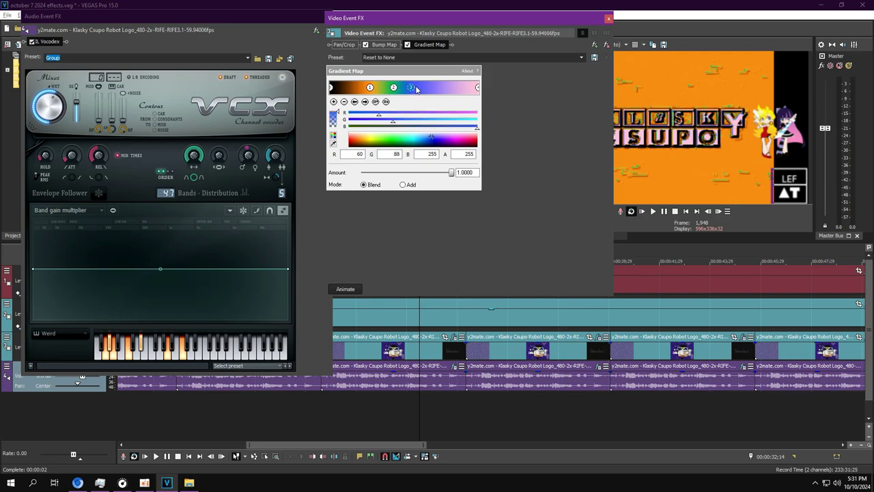
{"action": "left_click", "coordinate": [477, 88]}
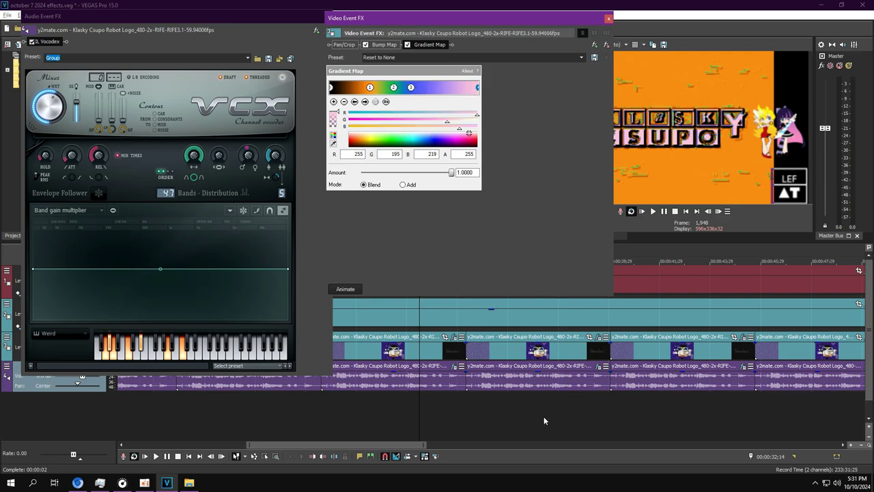
Step: Open the seventh Klasky Csupo clip's effects, inspect its TV Simulator settings and preview a frame inside the clip
{"action": "left_click", "coordinate": [598, 337]}
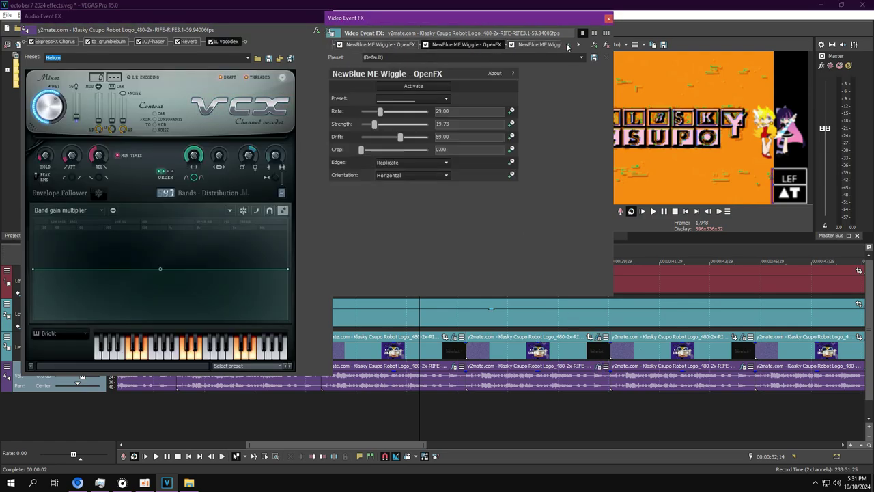
{"action": "left_click", "coordinate": [386, 45]}
{"action": "left_click", "coordinate": [521, 405]}
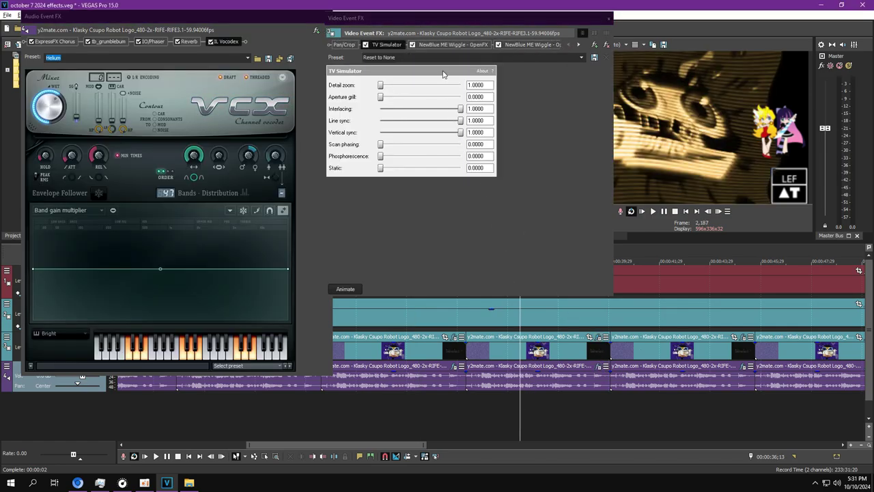
Step: Inspect the seventh clip's NewBlue ME Wiggle effects in chain order, followed by its Light Rays settings
{"action": "left_click", "coordinate": [447, 44]}
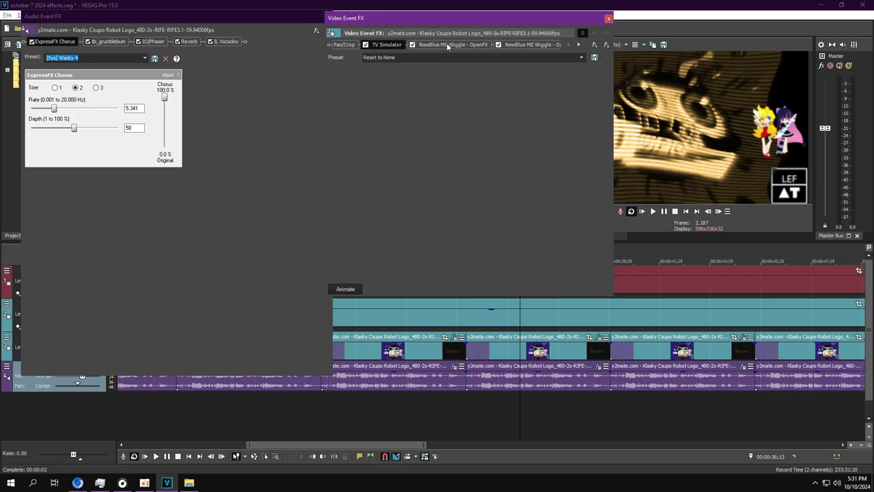
{"action": "left_click", "coordinate": [541, 46]}
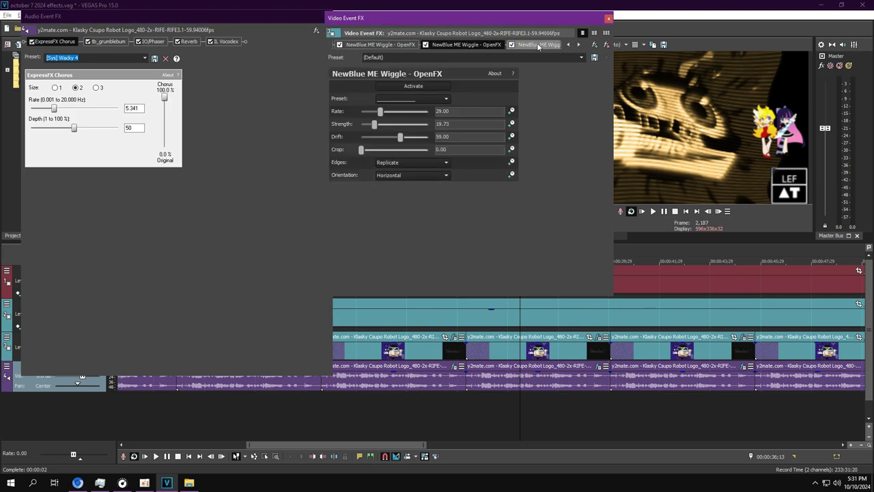
{"action": "left_click", "coordinate": [538, 46]}
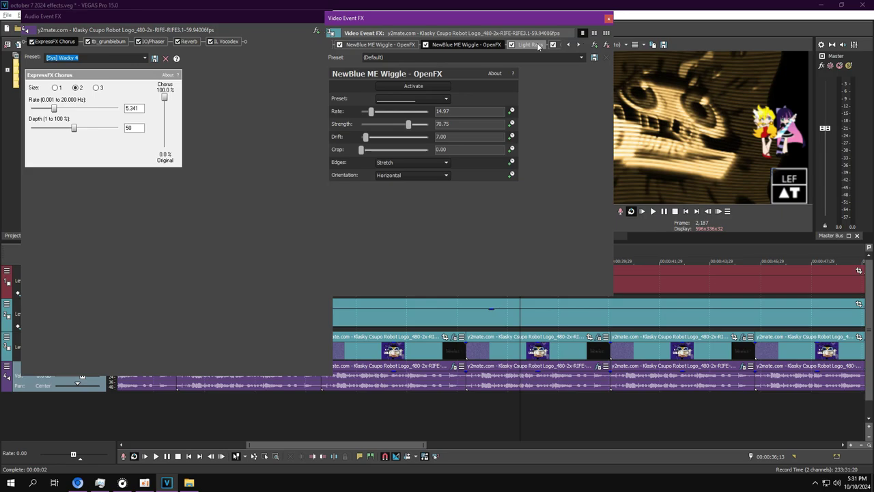
{"action": "left_click", "coordinate": [538, 46]}
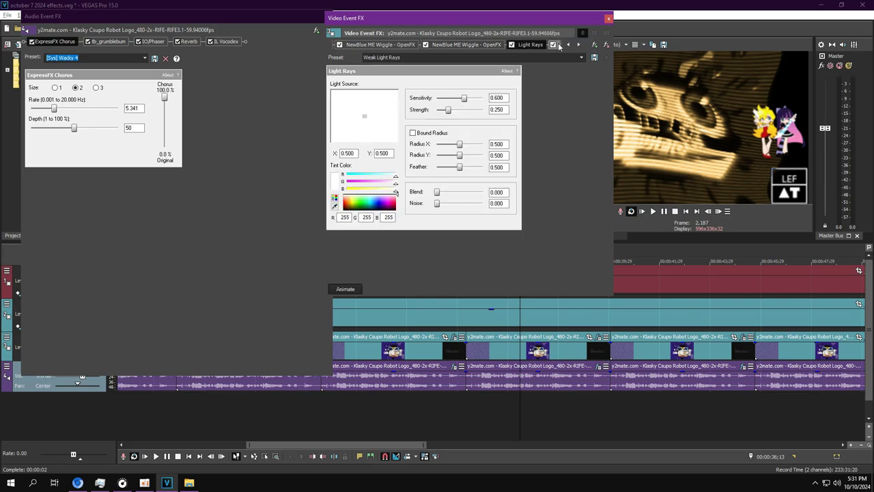
Step: Open the seventh clip's Gradient Map and inspect the colours of its control points from first to last
{"action": "left_click", "coordinate": [554, 46]}
{"action": "left_click", "coordinate": [579, 45]}
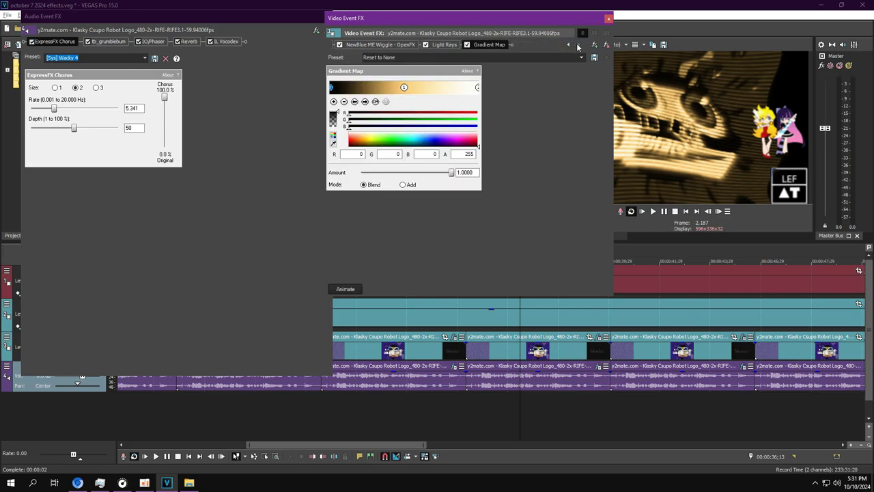
{"action": "left_click", "coordinate": [405, 88]}
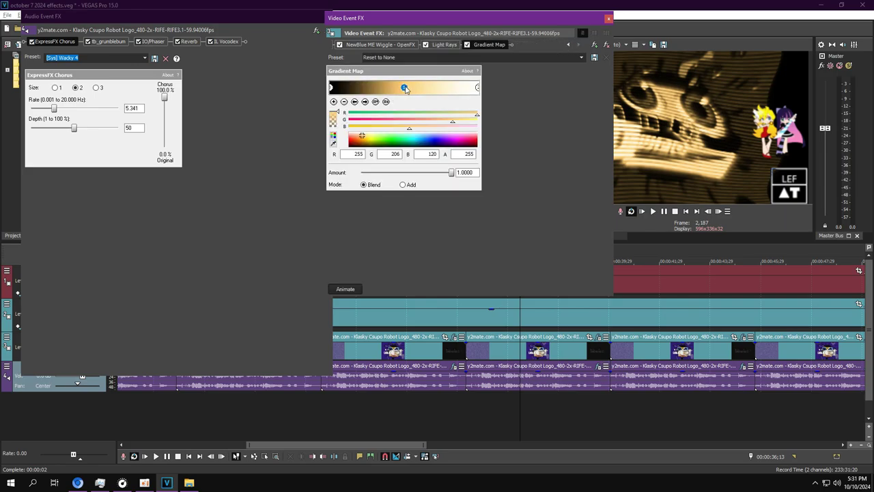
{"action": "left_click", "coordinate": [478, 87]}
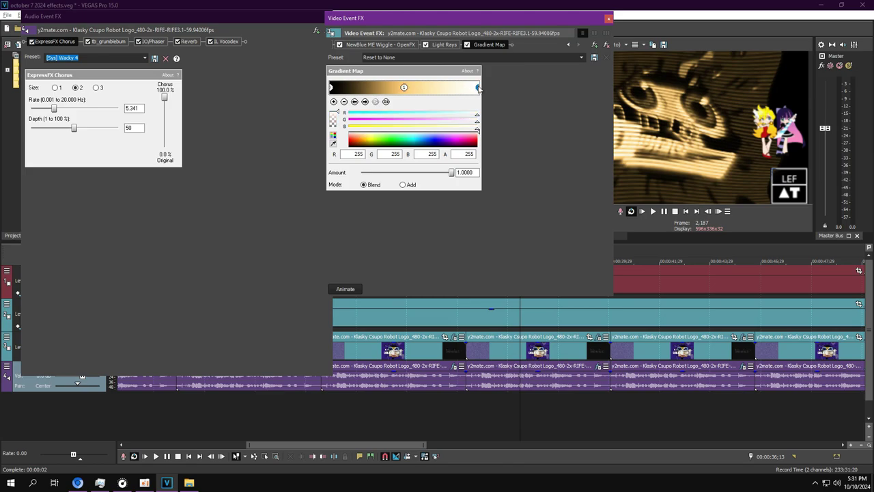
Step: Inspect the seventh clip's tb_grumblebum, IO/Phaser and Reverb audio effects
{"action": "left_click", "coordinate": [112, 44]}
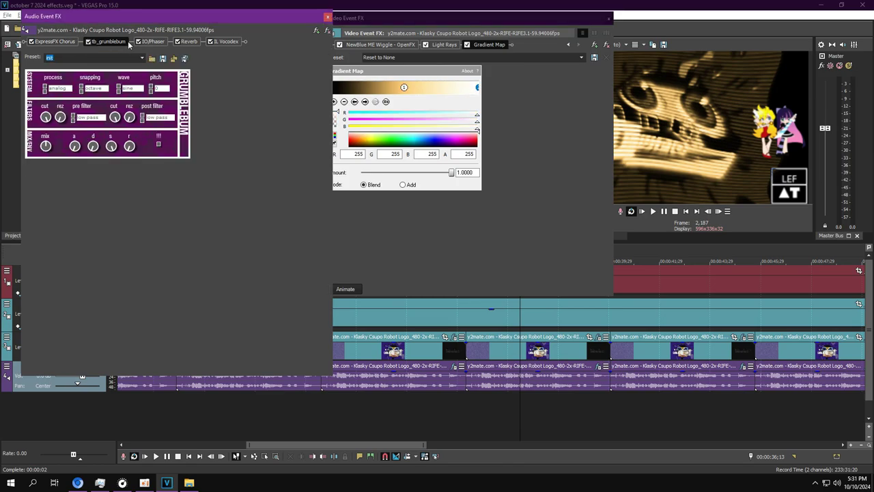
{"action": "left_click", "coordinate": [142, 42]}
{"action": "left_click", "coordinate": [186, 43]}
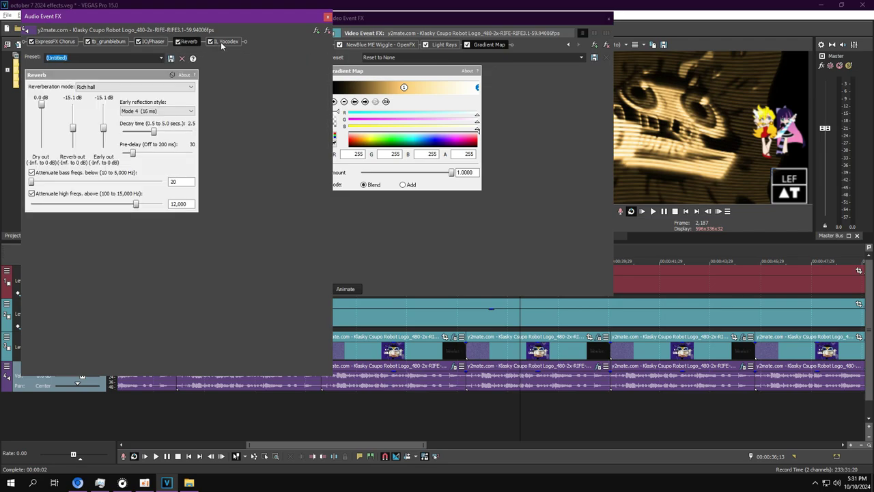
Step: Try the Metal tank preset on the seventh clip's Reverb and undo the change
{"action": "left_click", "coordinate": [161, 58]}
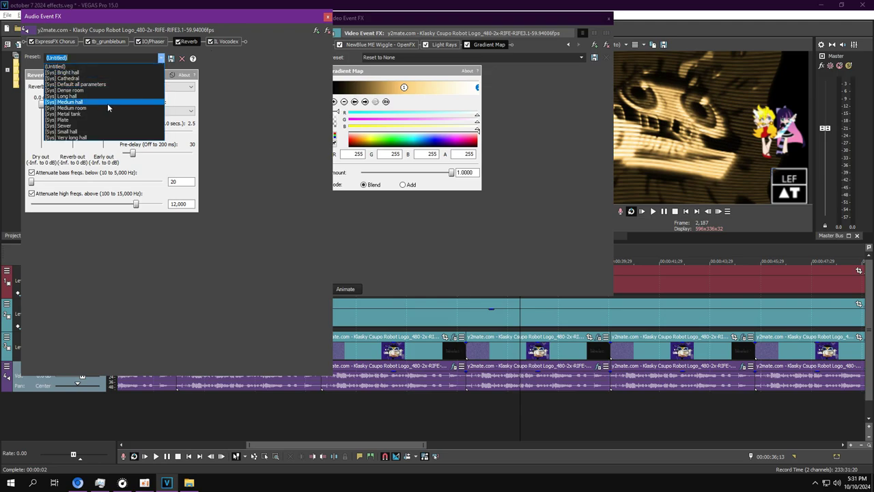
{"action": "left_click", "coordinate": [98, 113]}
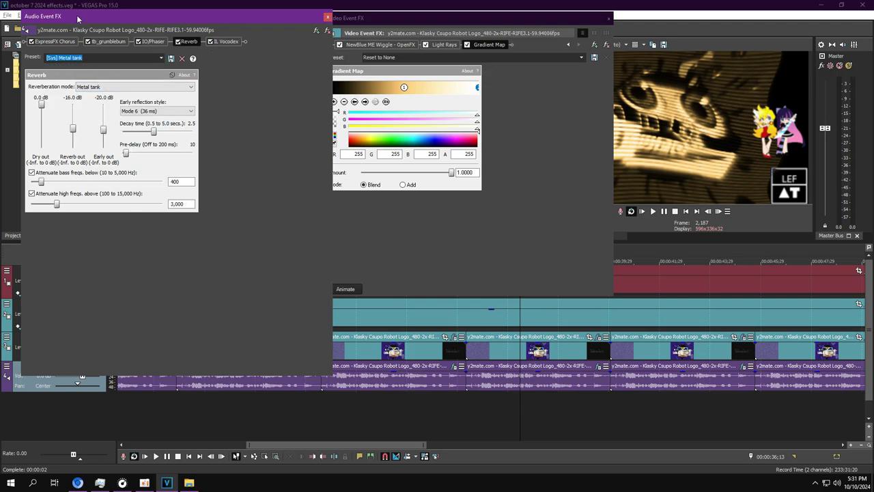
{"action": "left_click", "coordinate": [95, 29]}
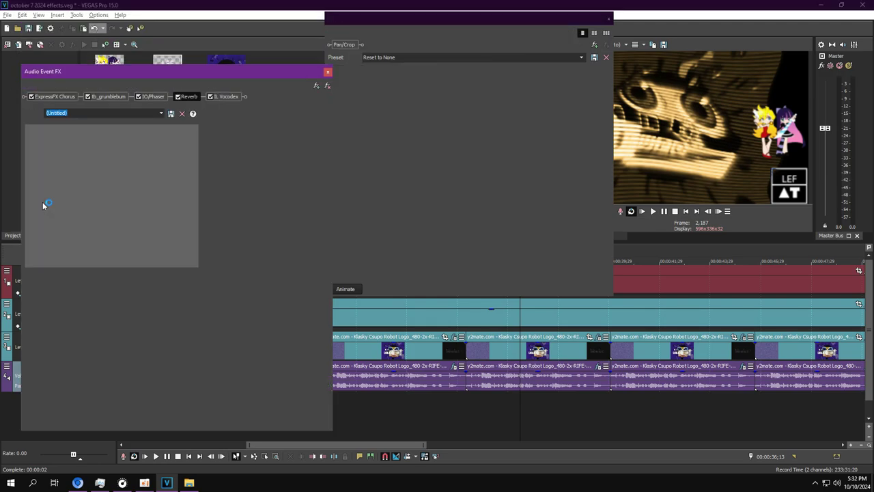
Step: Inspect the seventh clip's IL Vocodex settings
{"action": "left_click", "coordinate": [225, 97]}
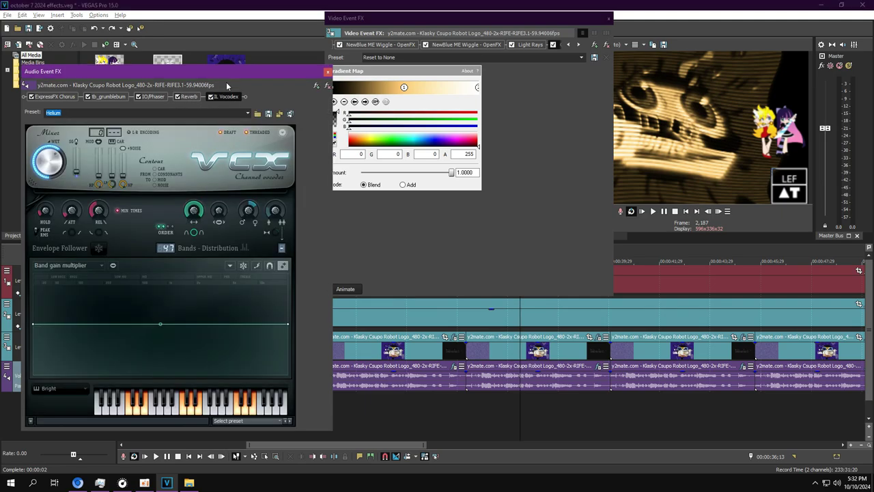
Step: Inspect the colours of the middle and last control points in the seventh clip's Gradient Map again
{"action": "left_click_drag", "start_coordinate": [220, 71], "coordinate": [214, 18]}
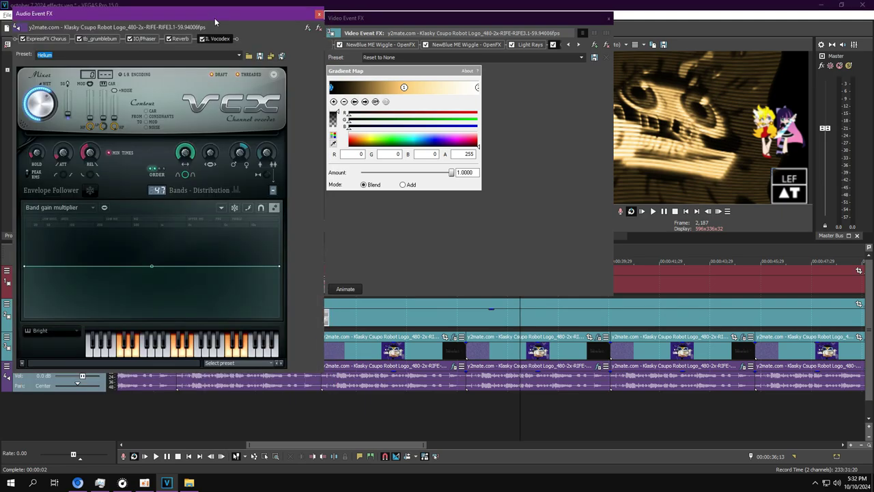
{"action": "left_click", "coordinate": [621, 406]}
{"action": "left_click", "coordinate": [403, 87]}
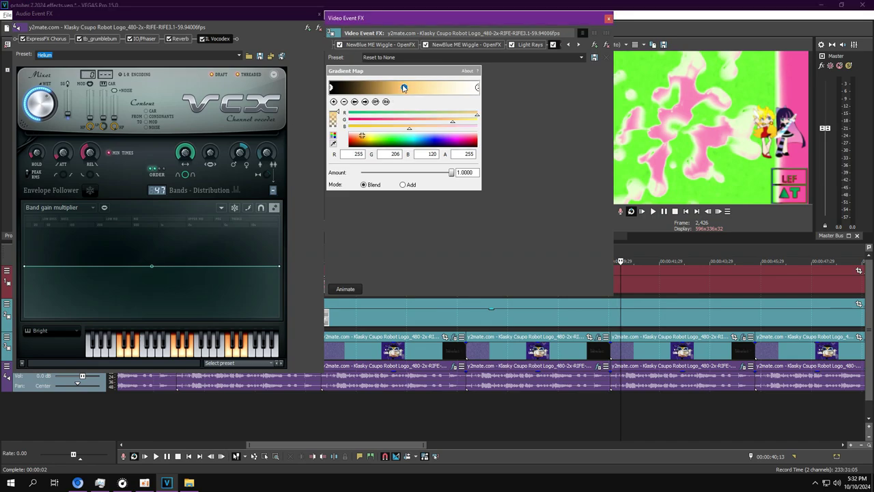
{"action": "left_click", "coordinate": [477, 88]}
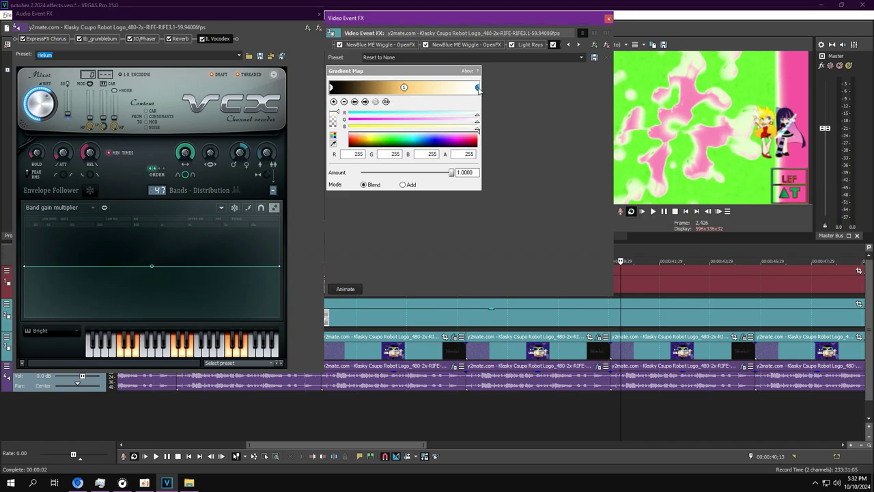
Step: Open the eighth clip's video and audio effects and inspect its Gradient Map control points from first to last
{"action": "left_click", "coordinate": [744, 340]}
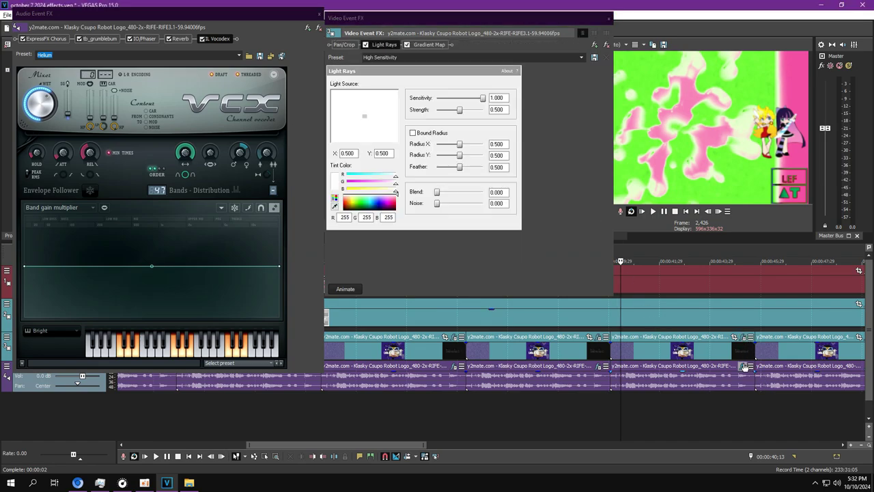
{"action": "left_click", "coordinate": [415, 46]}
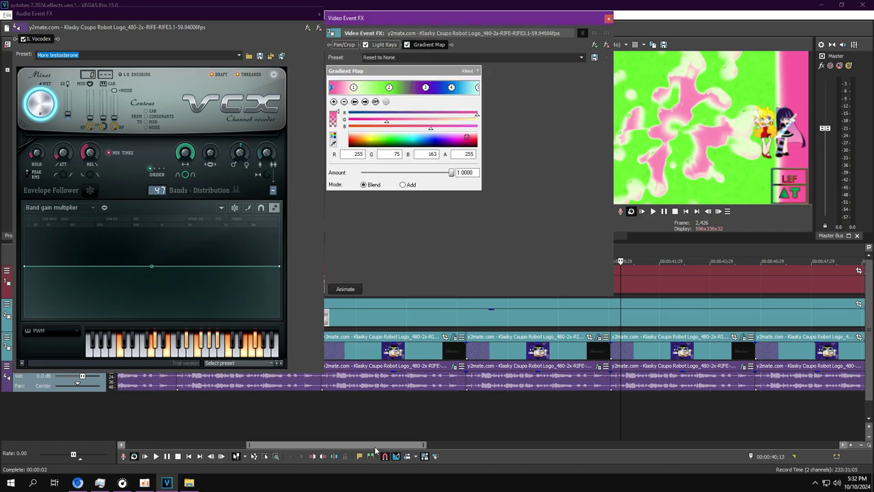
{"action": "left_click_drag", "start_coordinate": [374, 446], "coordinate": [433, 445]}
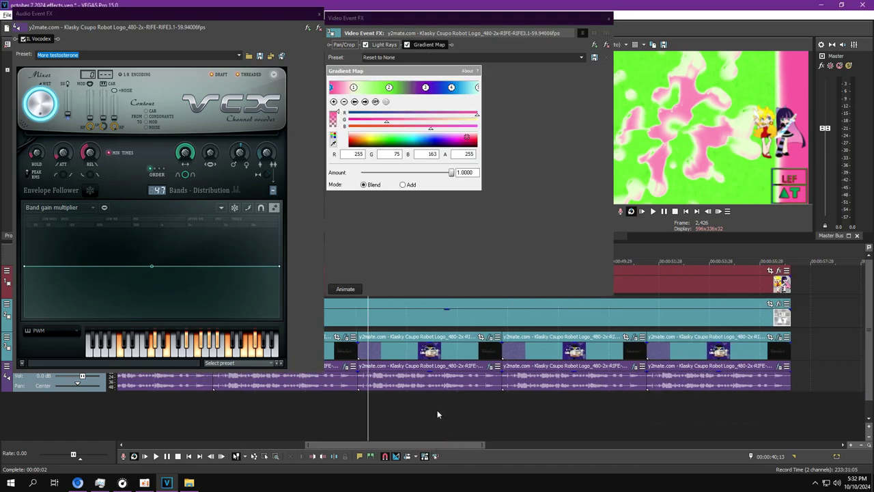
{"action": "left_click", "coordinate": [363, 99]}
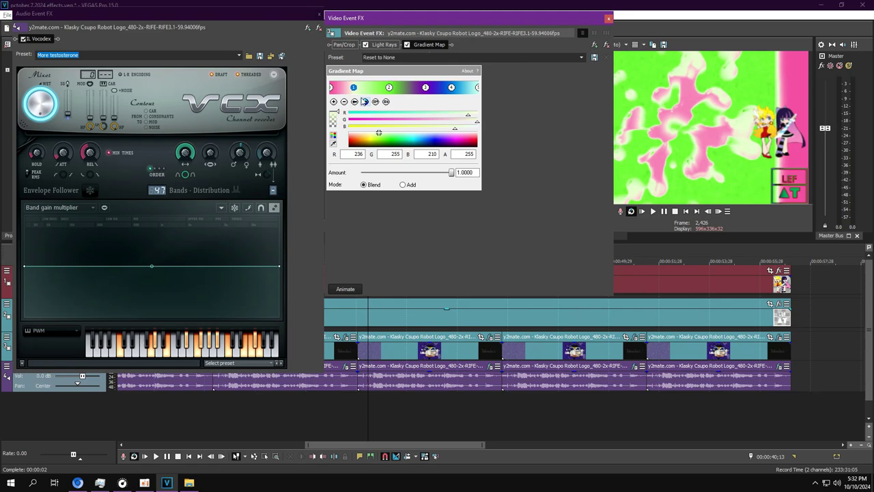
{"action": "left_click", "coordinate": [364, 101]}
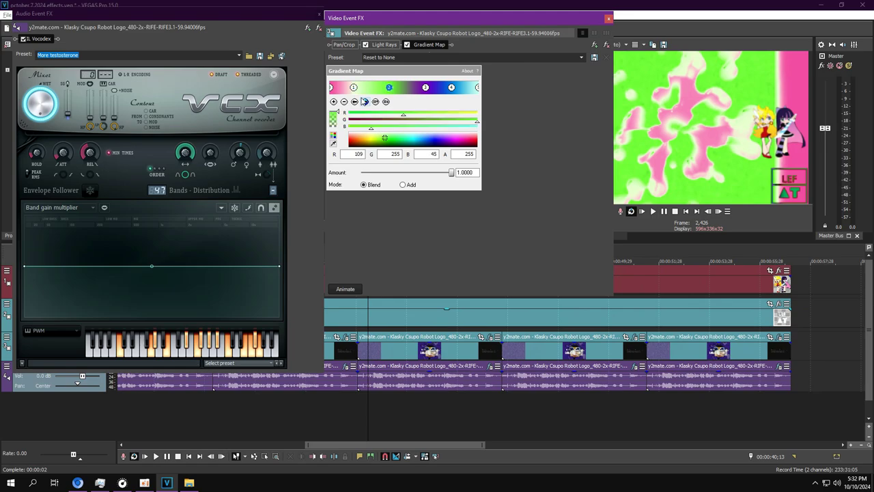
{"action": "left_click", "coordinate": [364, 101]}
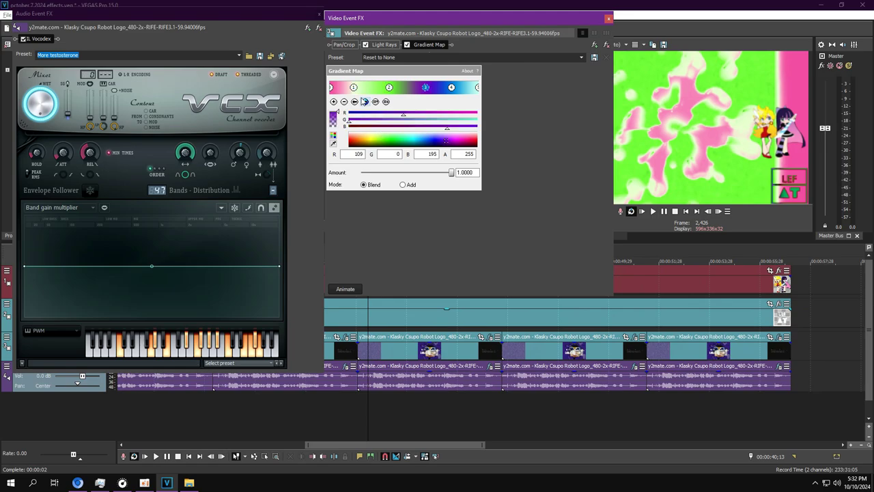
{"action": "left_click", "coordinate": [364, 101]}
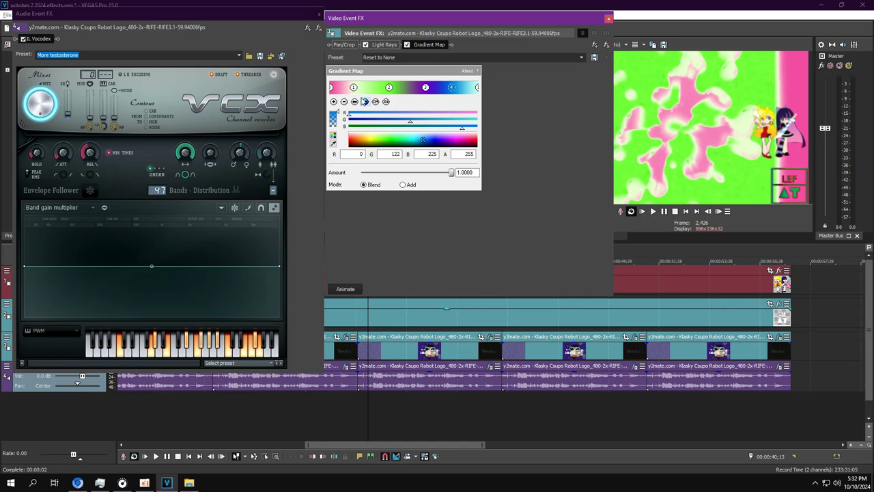
{"action": "left_click", "coordinate": [364, 101]}
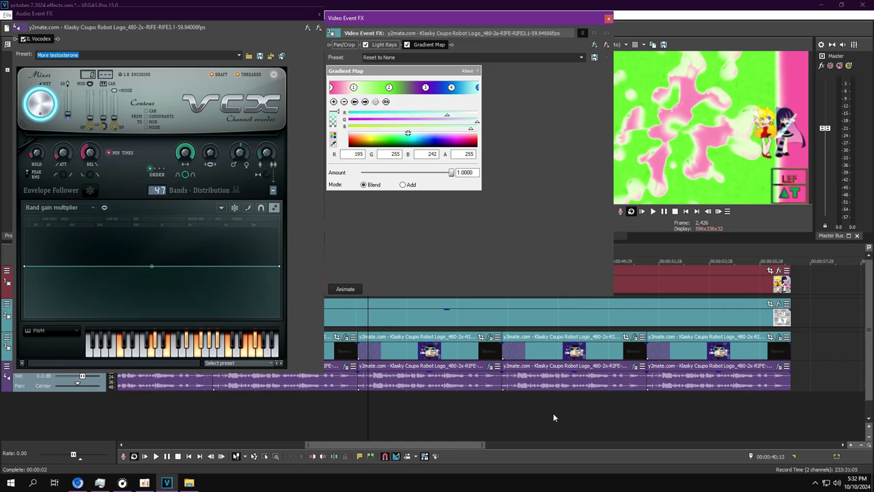
Step: Open the ninth clip's video and audio effects and inspect its Wave settings
{"action": "double_click", "coordinate": [557, 352]}
{"action": "left_click", "coordinate": [560, 412]}
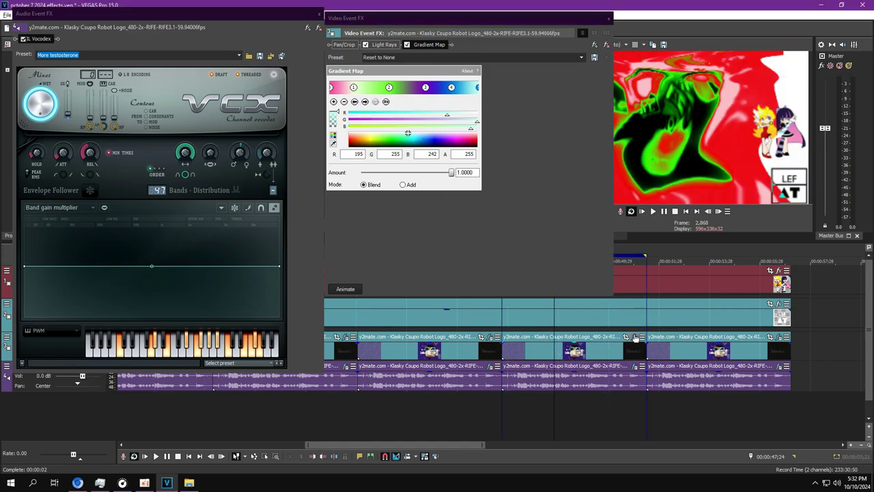
{"action": "left_click", "coordinate": [635, 366]}
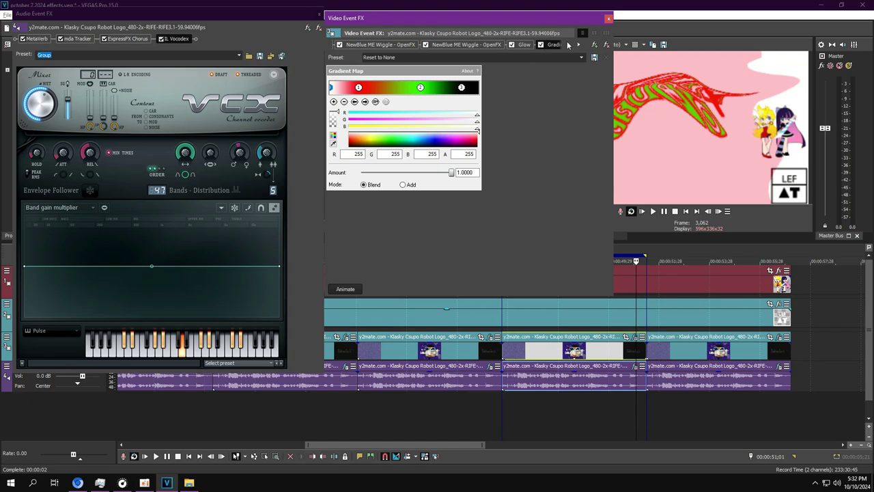
{"action": "left_click", "coordinate": [567, 45]}
{"action": "left_click", "coordinate": [567, 45]}
{"action": "left_click", "coordinate": [375, 44]}
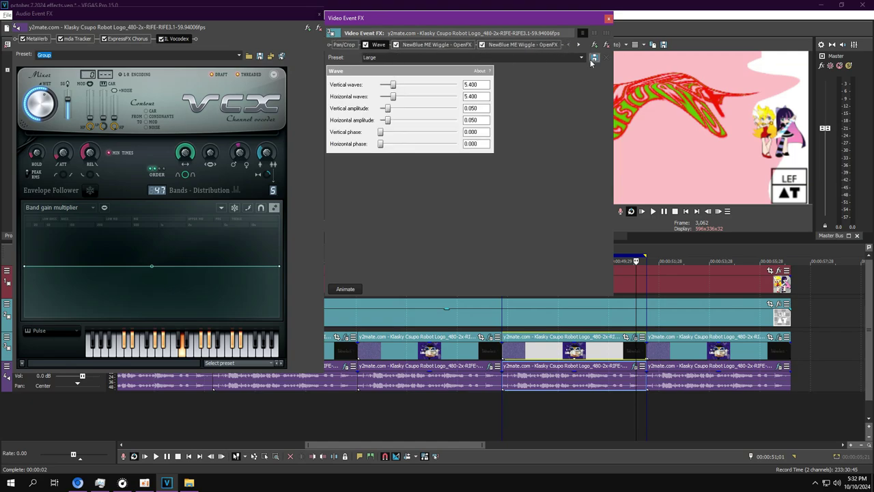
Step: Inspect the ninth clip's NewBlue ME Wiggle effects and its MetaVerb audio effect
{"action": "left_click", "coordinate": [578, 44]}
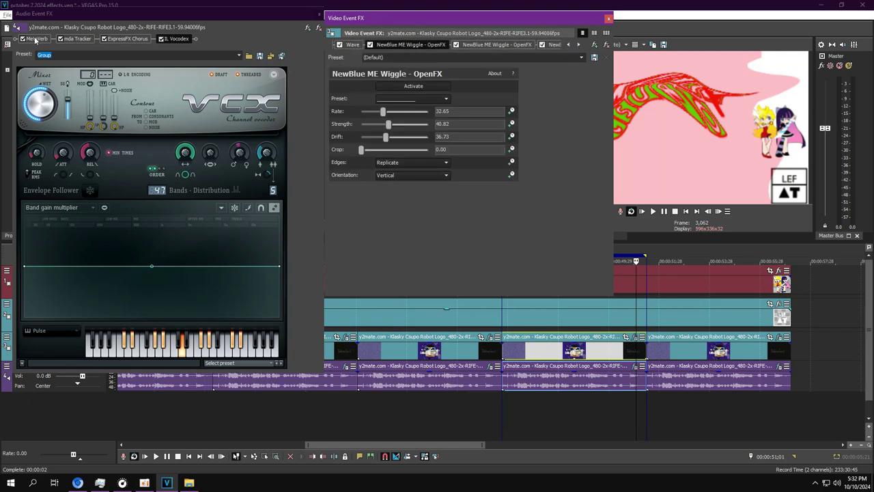
{"action": "left_click", "coordinate": [495, 45]}
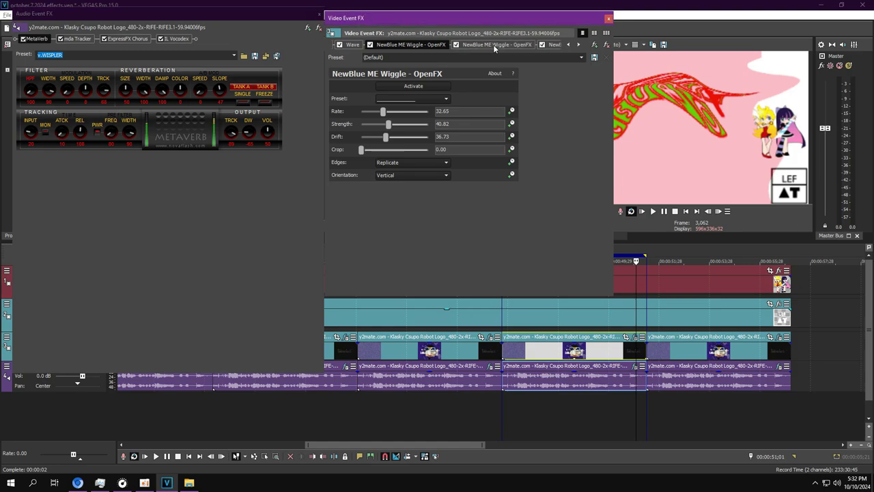
{"action": "left_click", "coordinate": [552, 45]}
{"action": "left_click", "coordinate": [144, 482]}
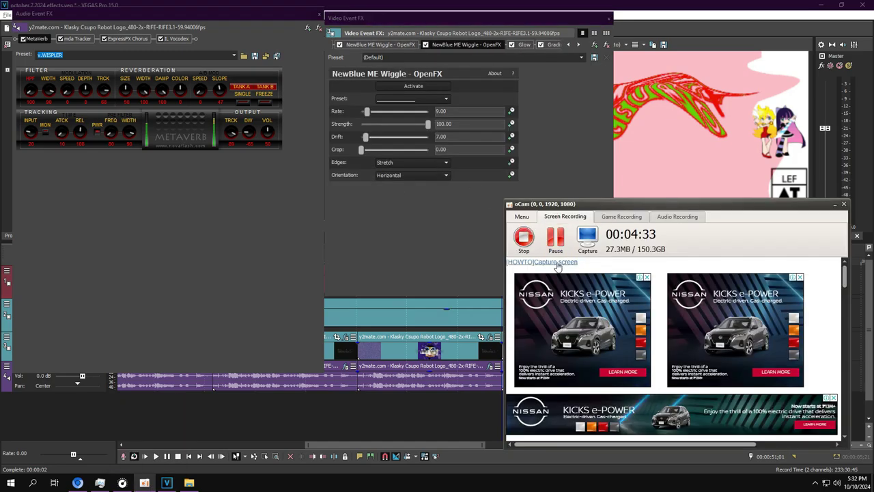
{"action": "left_click", "coordinate": [452, 216]}
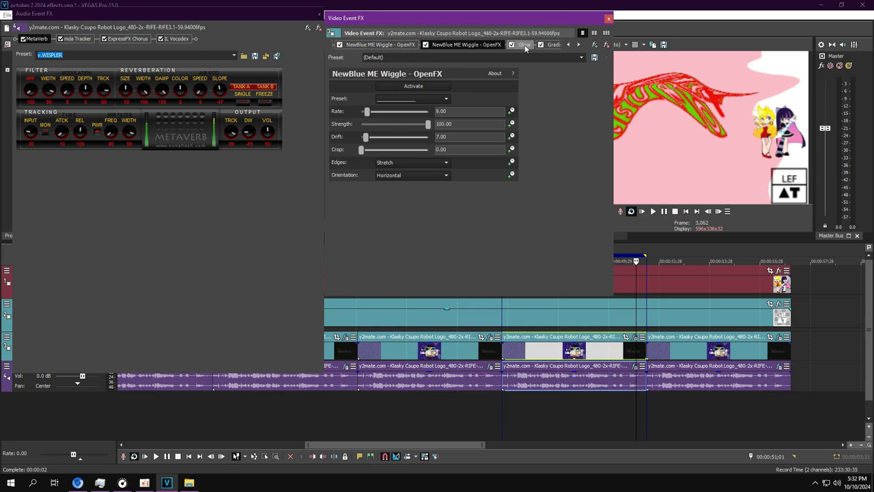
Step: Inspect the ninth clip's Glow settings and the colours of its Gradient Map control points
{"action": "left_click", "coordinate": [526, 45]}
{"action": "left_click", "coordinate": [578, 45]}
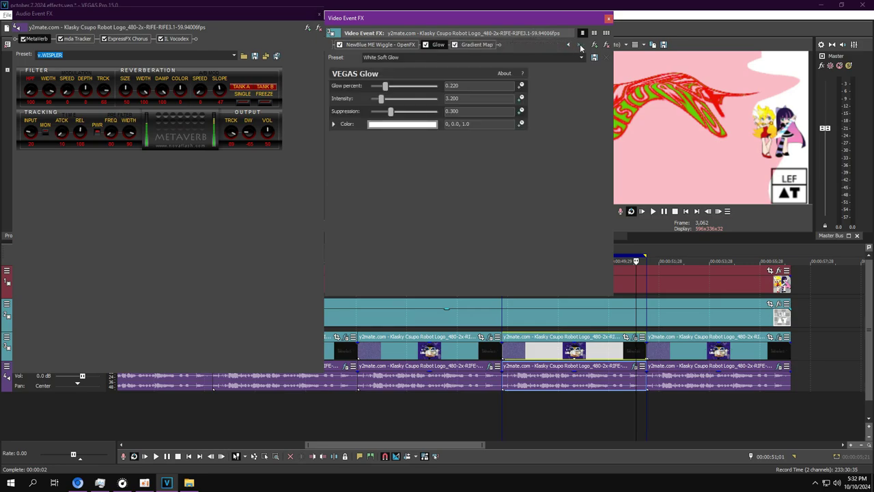
{"action": "left_click", "coordinate": [484, 45]}
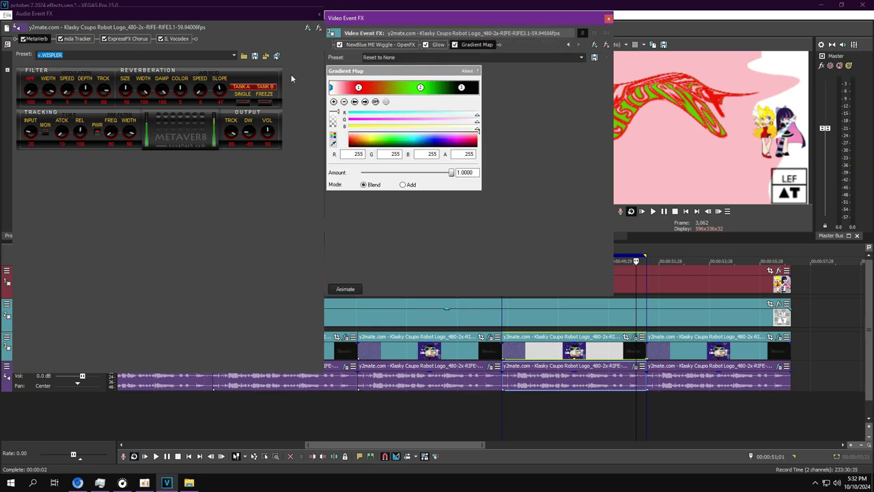
{"action": "left_click", "coordinate": [359, 102]}
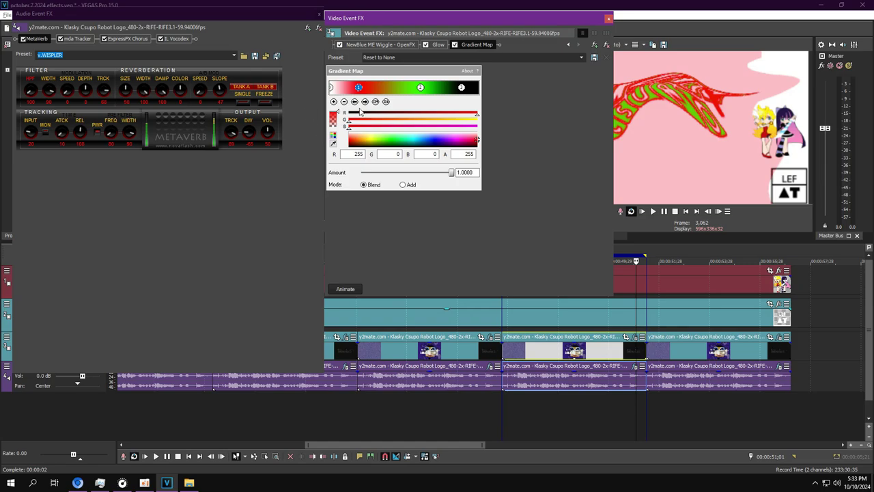
{"action": "left_click", "coordinate": [365, 102]}
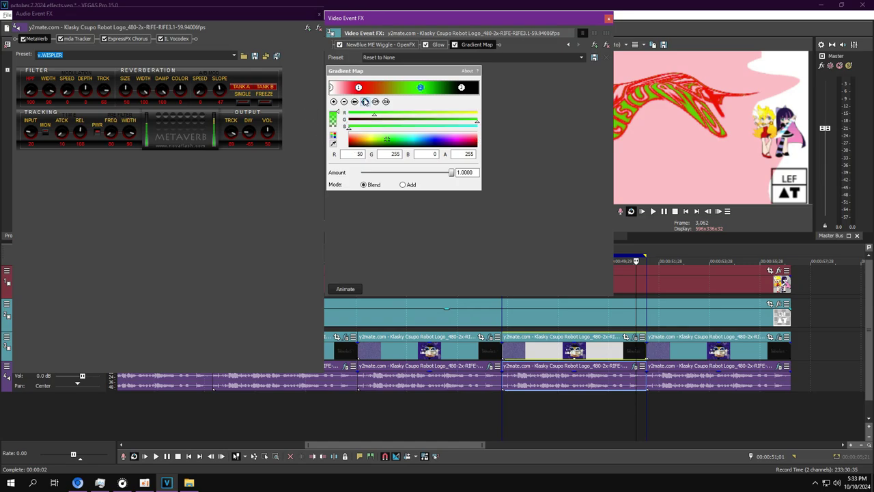
{"action": "left_click", "coordinate": [366, 101]}
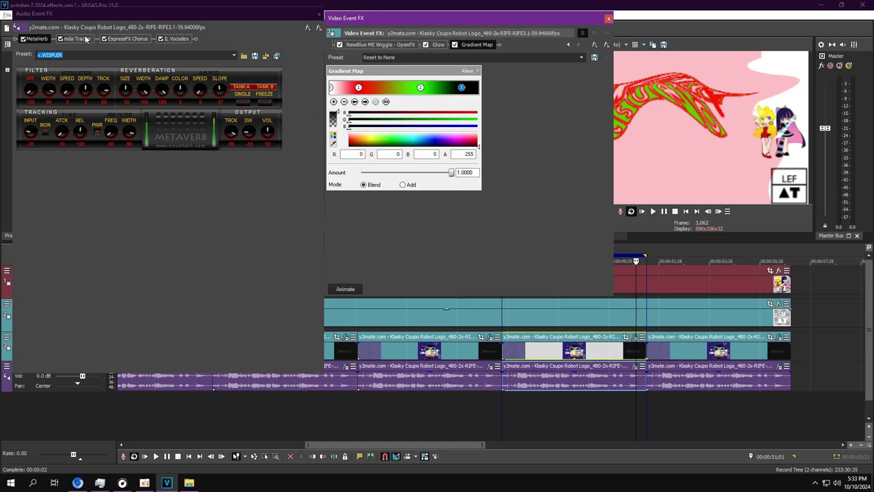
Step: Inspect the ninth clip's mda Tracker, ExpressFX Chorus and IL Vocodex audio effects
{"action": "left_click", "coordinate": [86, 39]}
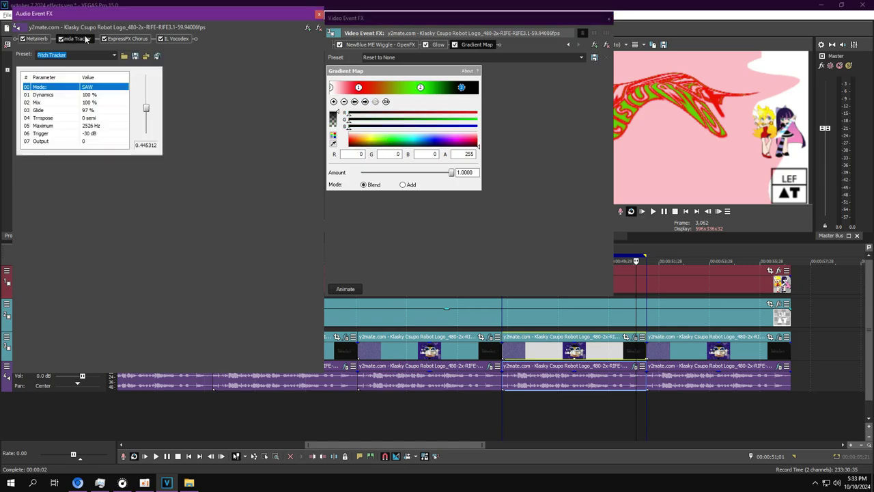
{"action": "left_click", "coordinate": [123, 39]}
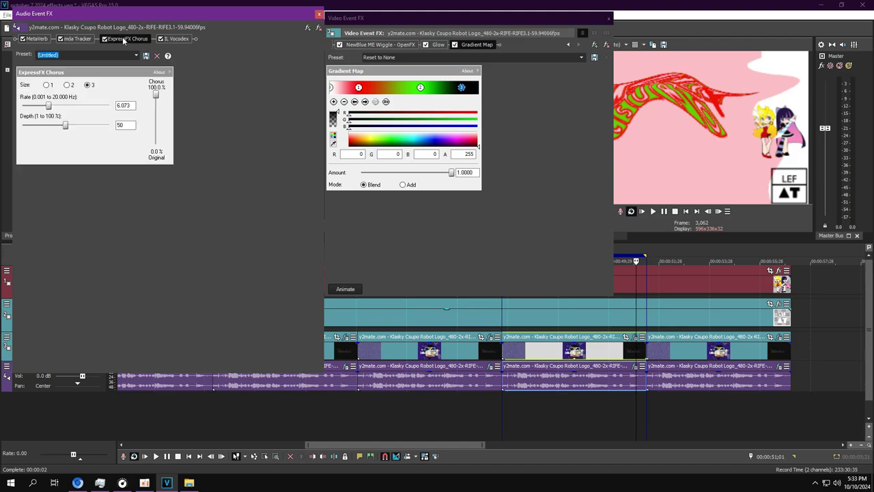
{"action": "left_click", "coordinate": [179, 39]}
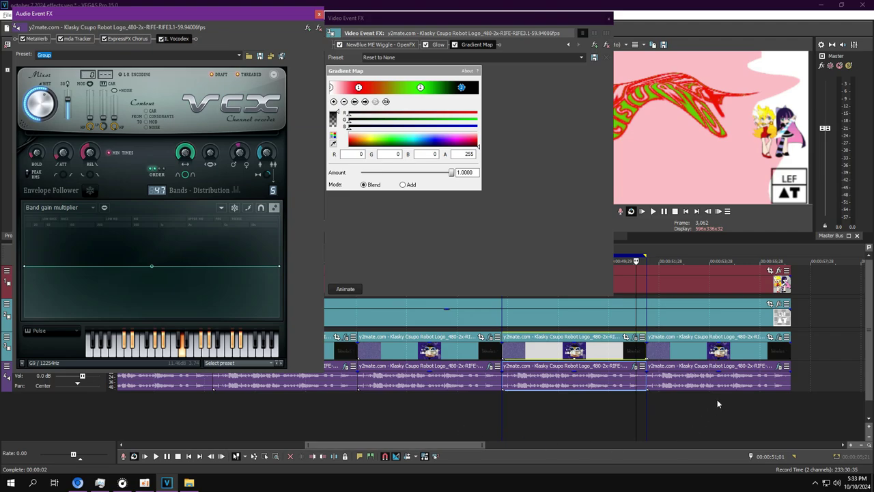
Step: Open the tenth clip's effects and inspect its two NewBlue ME Wiggles and the ValhallaSpaceModulator
{"action": "left_click", "coordinate": [699, 353]}
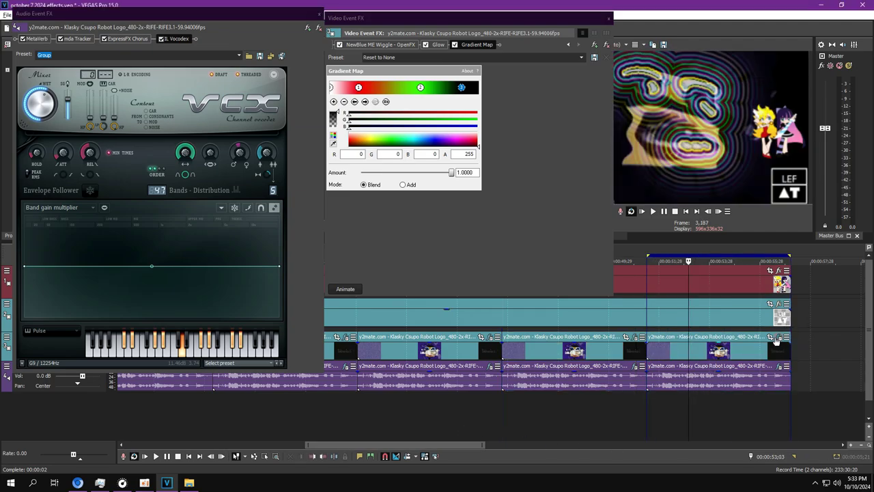
{"action": "left_click", "coordinate": [779, 367]}
{"action": "left_click", "coordinate": [569, 44]}
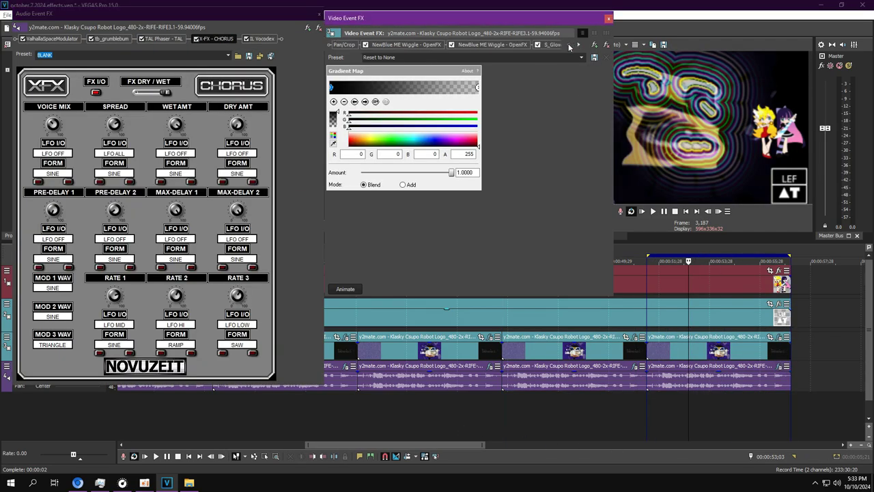
{"action": "left_click", "coordinate": [410, 45]}
{"action": "left_click", "coordinate": [42, 30]}
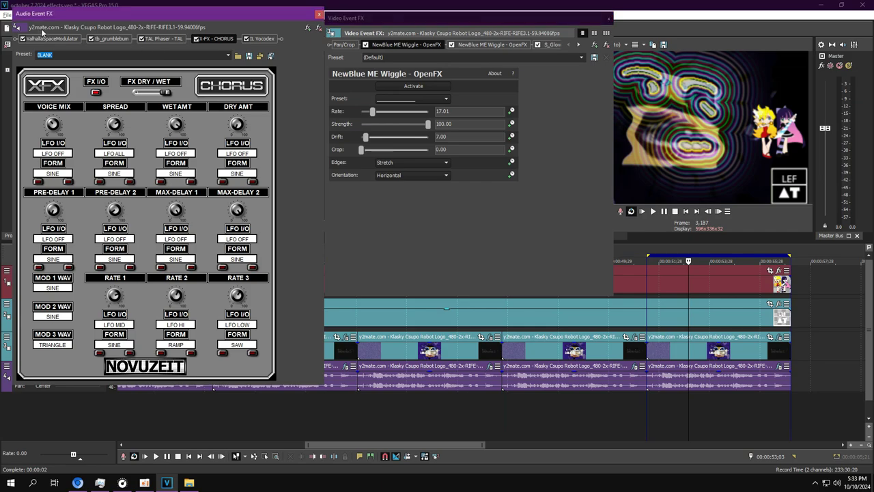
{"action": "left_click", "coordinate": [48, 38]}
{"action": "left_click", "coordinate": [495, 44]}
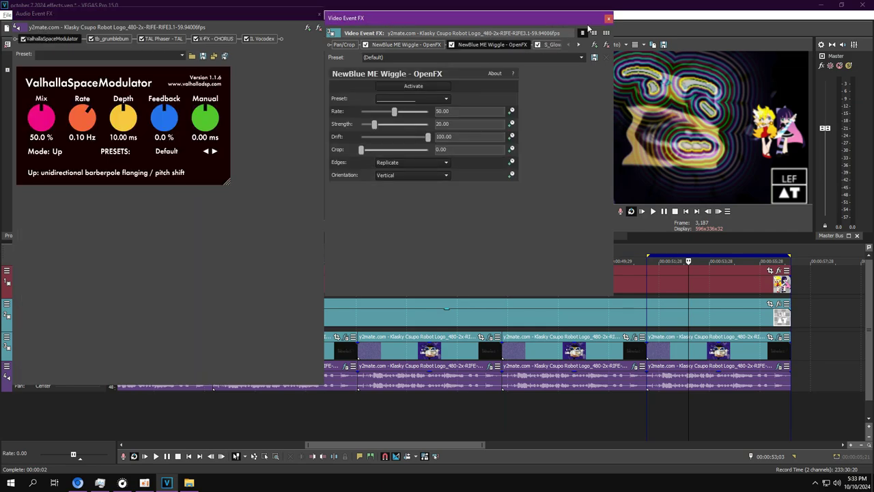
Step: Inspect the full list of the tenth clip's S_GlowRainbow parameters and its Gradient Map
{"action": "left_click", "coordinate": [553, 44]}
{"action": "left_click", "coordinate": [579, 44]}
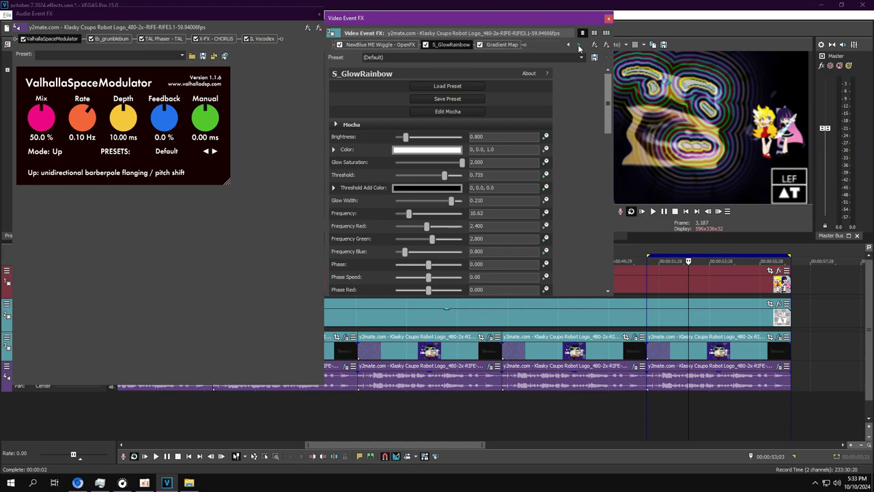
{"action": "scroll", "coordinate": [569, 119], "scroll_direction": "down", "scroll_amount": 3}
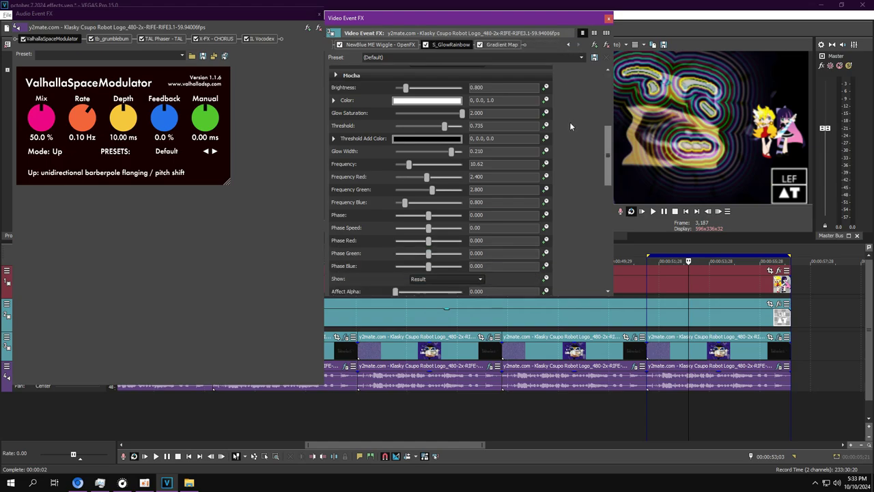
{"action": "scroll", "coordinate": [571, 126], "scroll_direction": "down", "scroll_amount": 6}
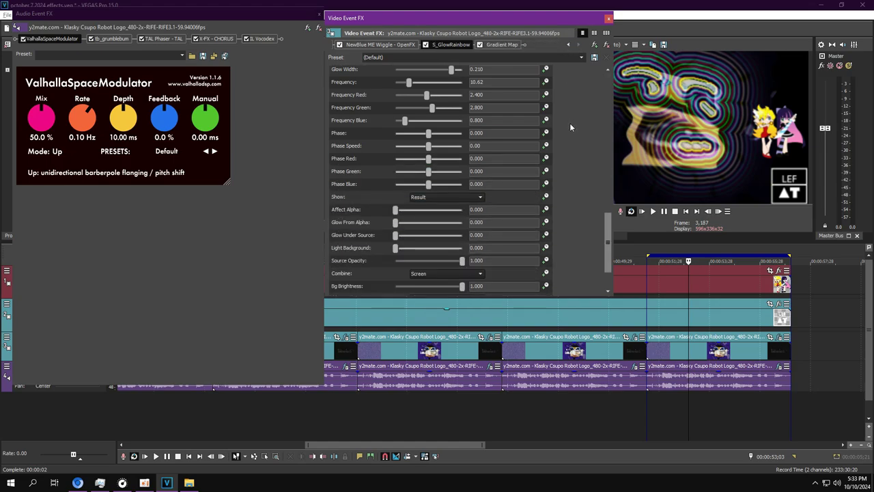
{"action": "left_click", "coordinate": [506, 44]}
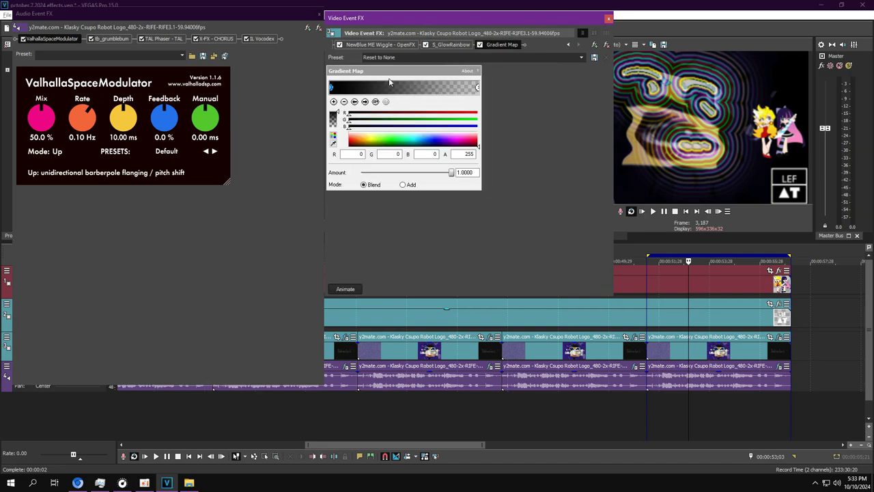
Step: Set the loop region to the full-length overlay image clip and play the project from the beginning
{"action": "double_click", "coordinate": [635, 283]}
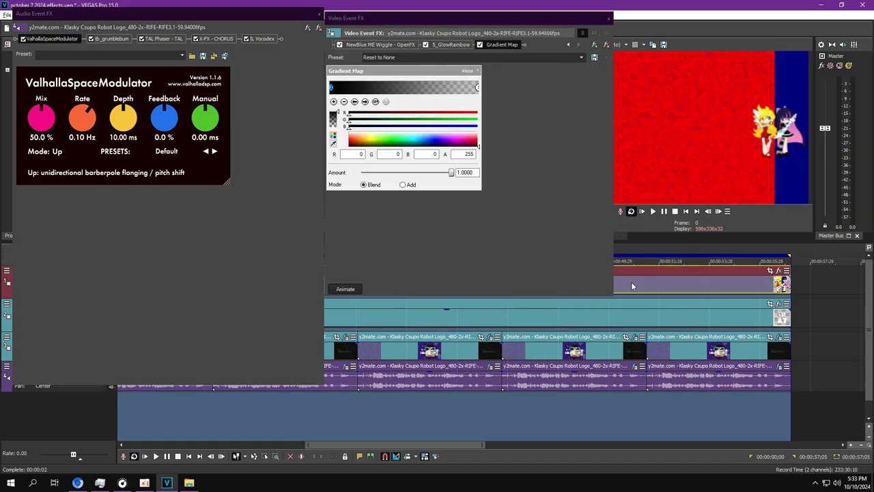
{"action": "left_click", "coordinate": [81, 482]}
{"action": "left_click", "coordinate": [167, 482]}
{"action": "left_click", "coordinate": [654, 212]}
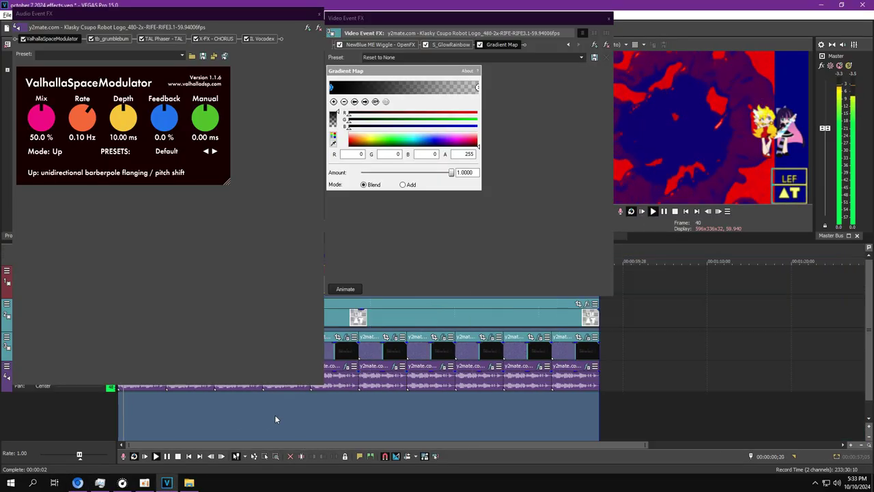
Step: Inspect the tenth clip's tb_grumblebum, TAL Phaser and X-FX - CHORUS audio effects during playback
{"action": "left_click", "coordinate": [112, 38]}
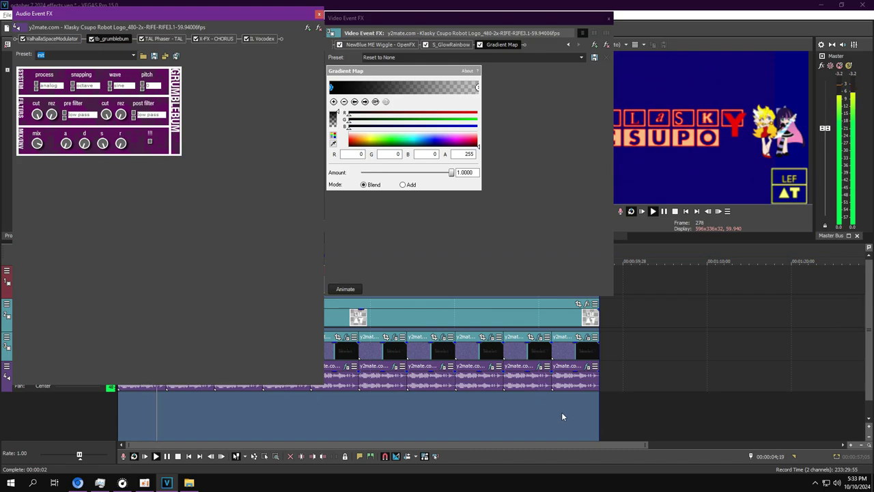
{"action": "left_click", "coordinate": [164, 39]}
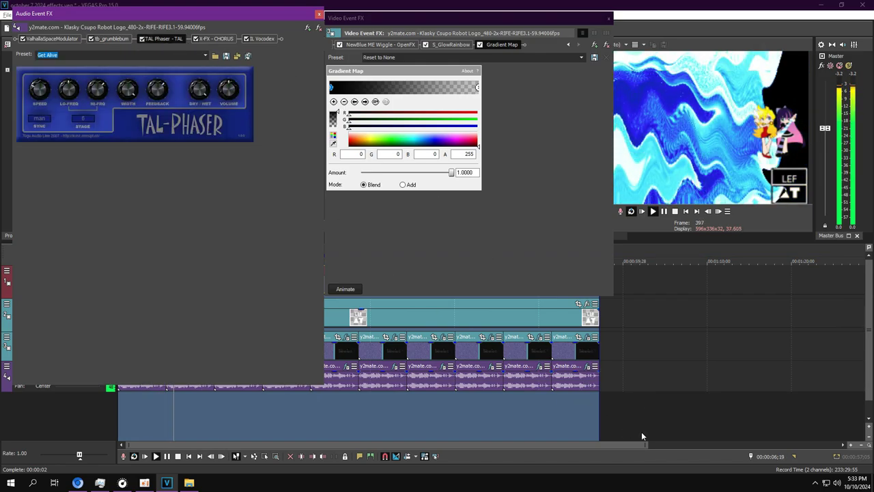
{"action": "left_click", "coordinate": [213, 39]}
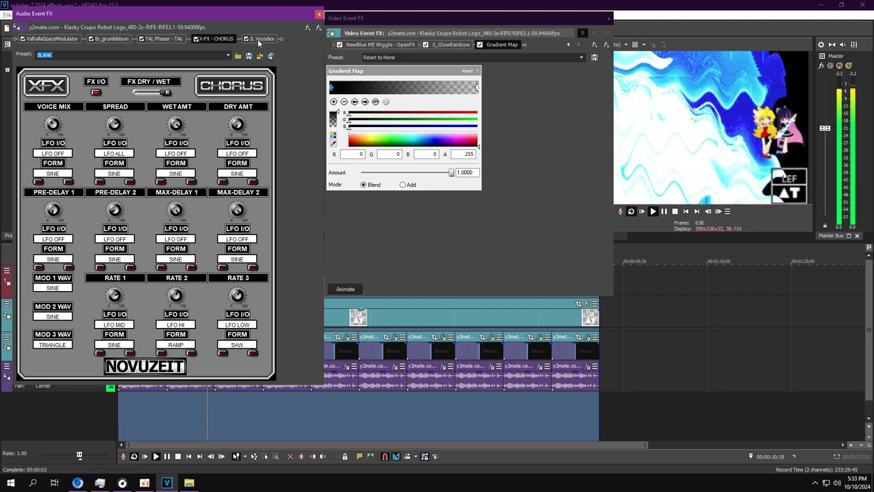
Step: Try other X-FX - CHORUS presets on the tenth clip, from DJ Chorus II: The Pain through to Internal Voices
{"action": "left_click", "coordinate": [228, 55]}
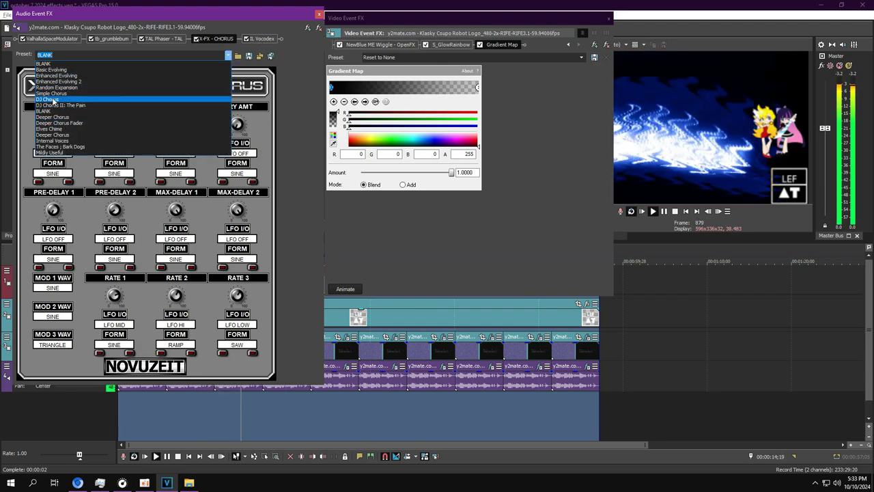
{"action": "left_click", "coordinate": [55, 105]}
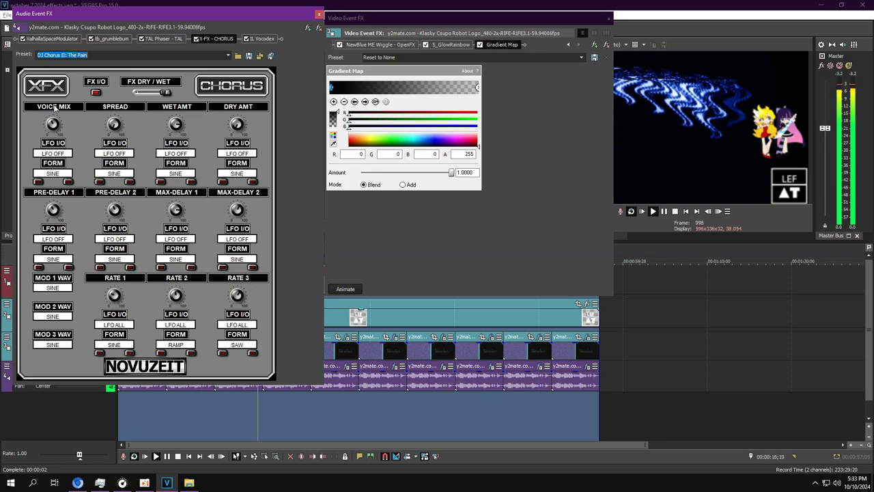
{"action": "key", "text": "Down"}
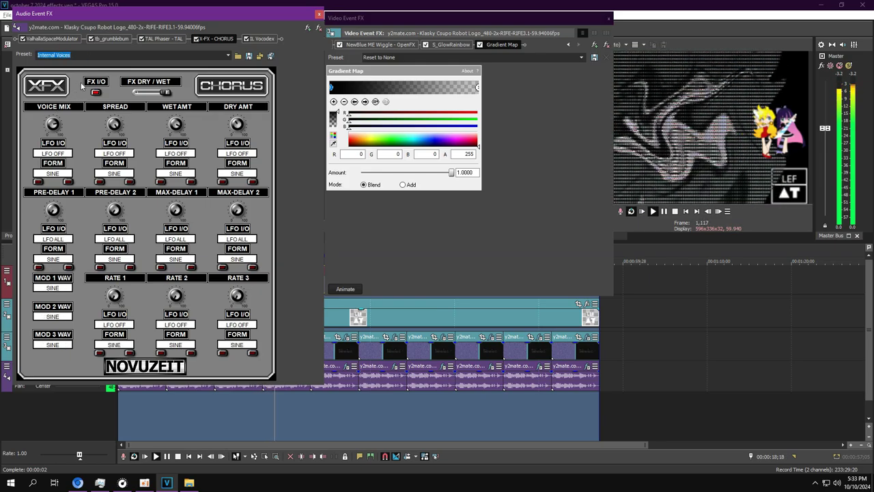
Step: Undo the last seven audio effect preset changes through the undo history
{"action": "left_click_drag", "start_coordinate": [209, 17], "coordinate": [209, 73]}
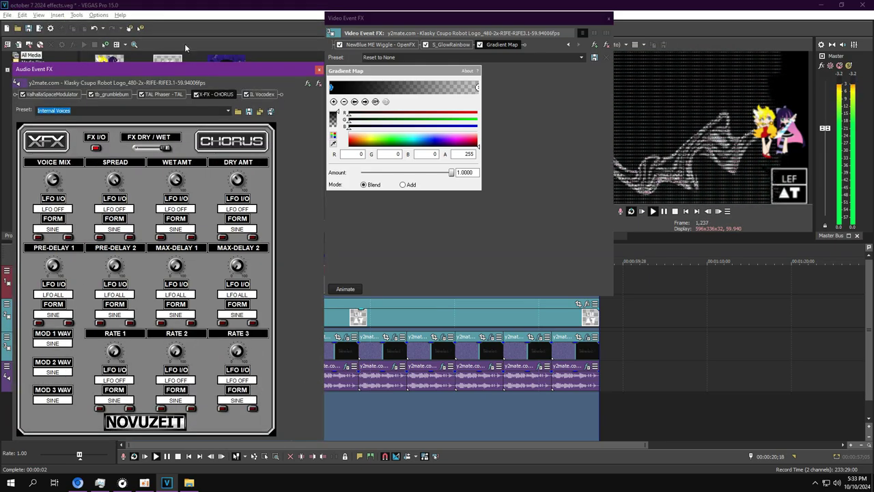
{"action": "left_click", "coordinate": [101, 28]}
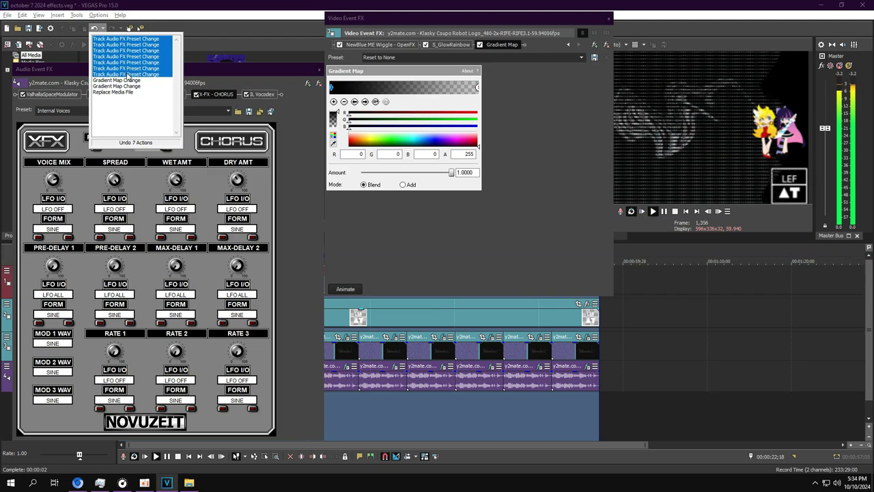
{"action": "left_click", "coordinate": [126, 74]}
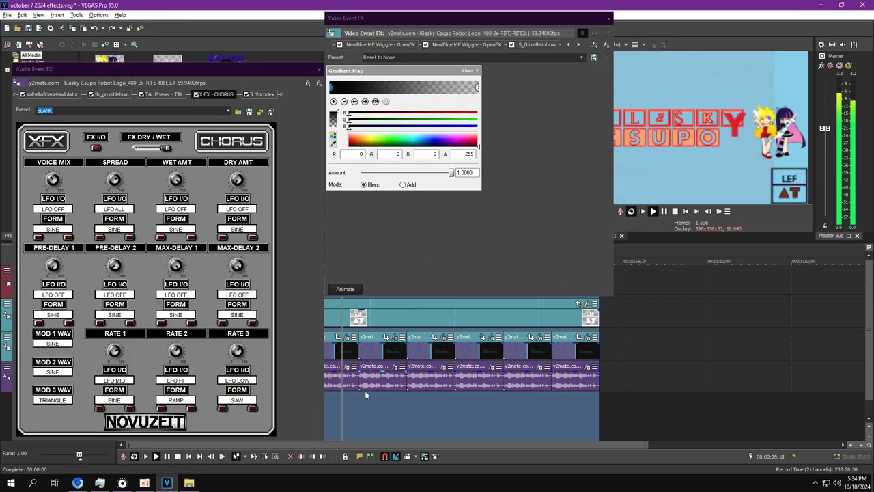
Step: Inspect the tenth clip's IL Vocodex settings and return to its X-FX - CHORUS
{"action": "left_click_drag", "start_coordinate": [227, 69], "coordinate": [234, 20]}
{"action": "left_click", "coordinate": [268, 52]}
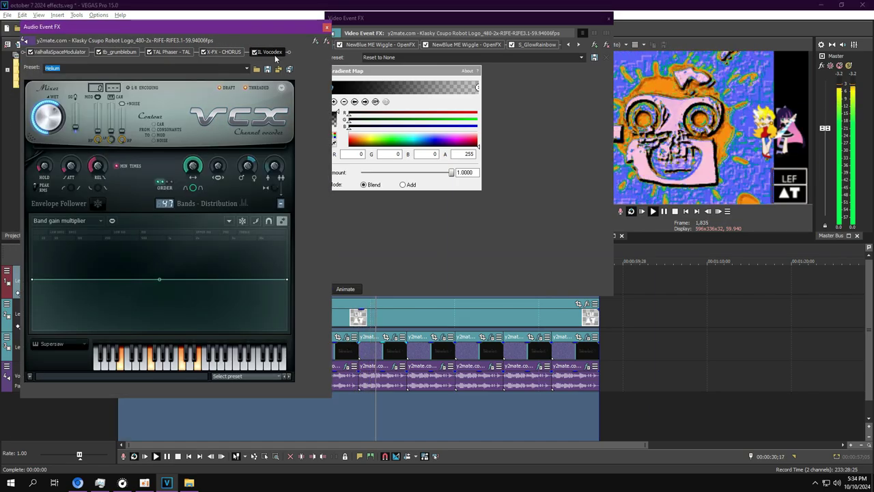
{"action": "left_click", "coordinate": [223, 52]}
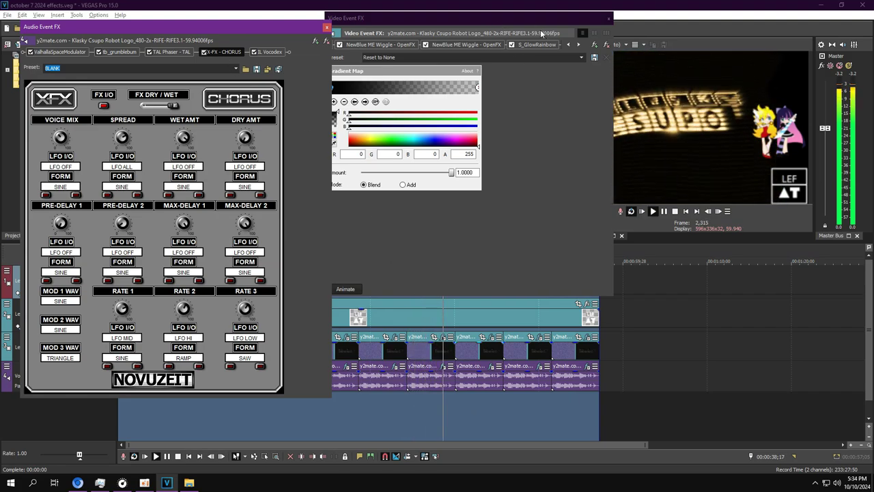
Step: Move the video effects window aside and preview the ninth and tenth clips
{"action": "left_click_drag", "start_coordinate": [530, 24], "coordinate": [505, 21]}
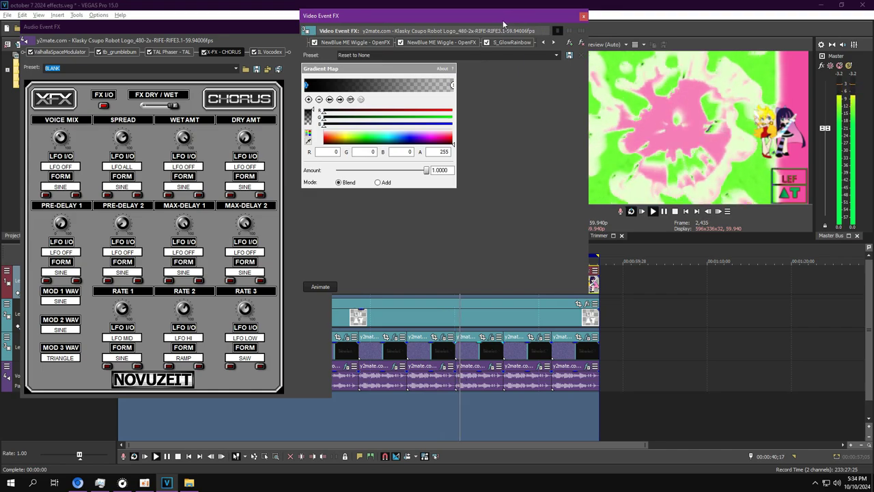
{"action": "left_click", "coordinate": [508, 408]}
{"action": "left_click", "coordinate": [508, 407]}
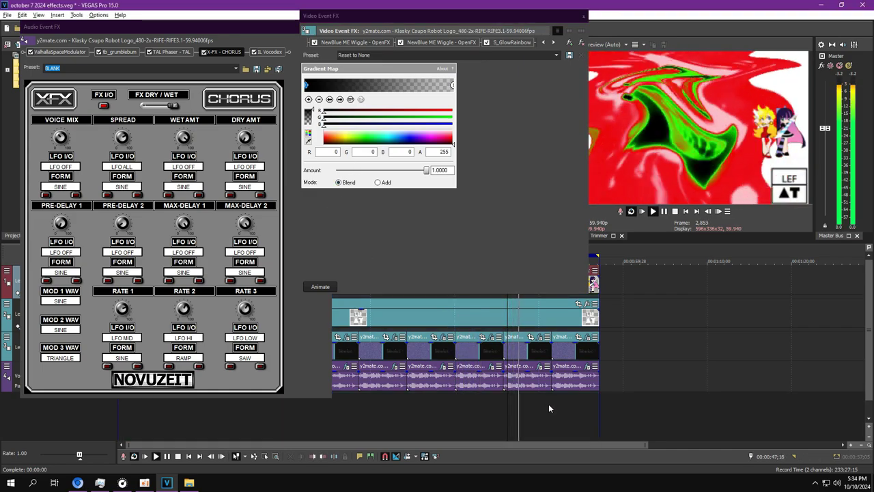
{"action": "left_click", "coordinate": [558, 406]}
Step: Bypass IL Vocodex on the tenth clip and loop playback over that clip
{"action": "left_click", "coordinate": [253, 52]}
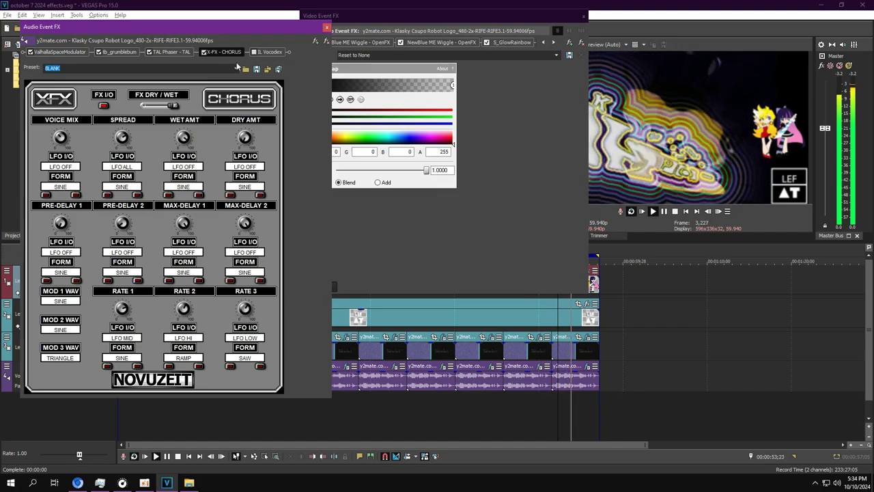
{"action": "left_click", "coordinate": [236, 68]}
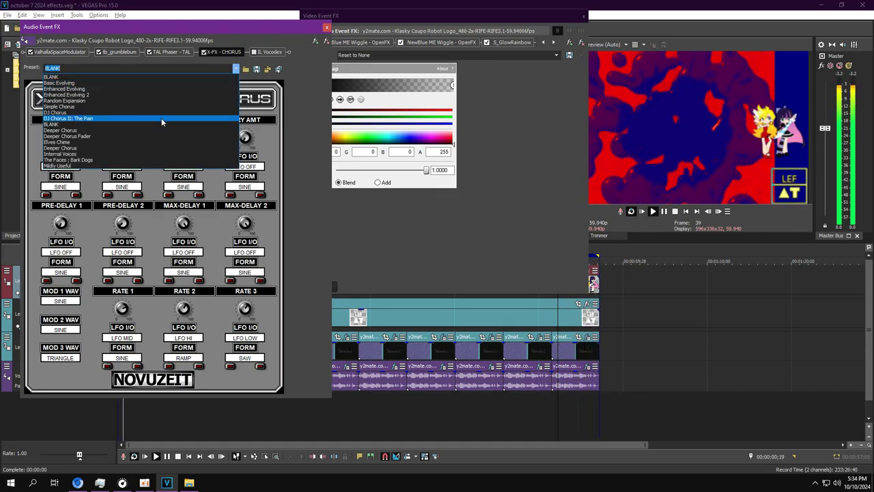
{"action": "left_click", "coordinate": [562, 355]}
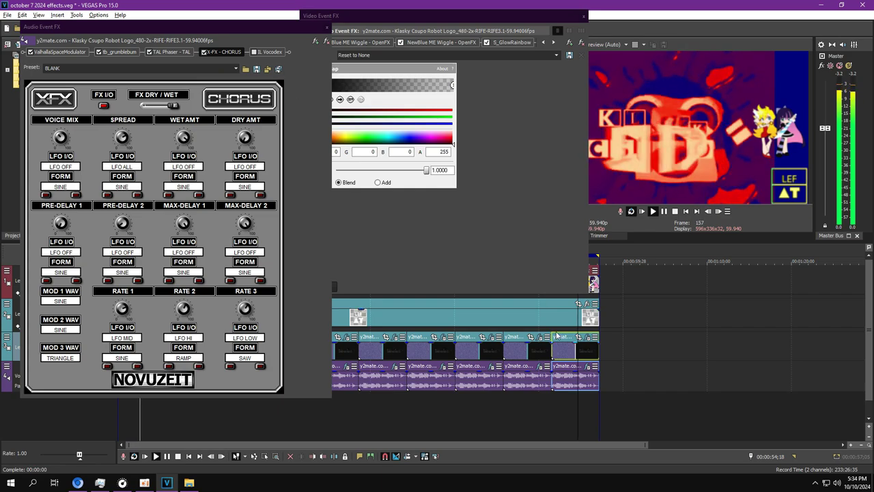
Step: Add a second X-FX - CHORUS to the tenth clip's audio chain and apply its DJ Chorus III: Bloodlust preset
{"action": "left_click", "coordinate": [315, 42]}
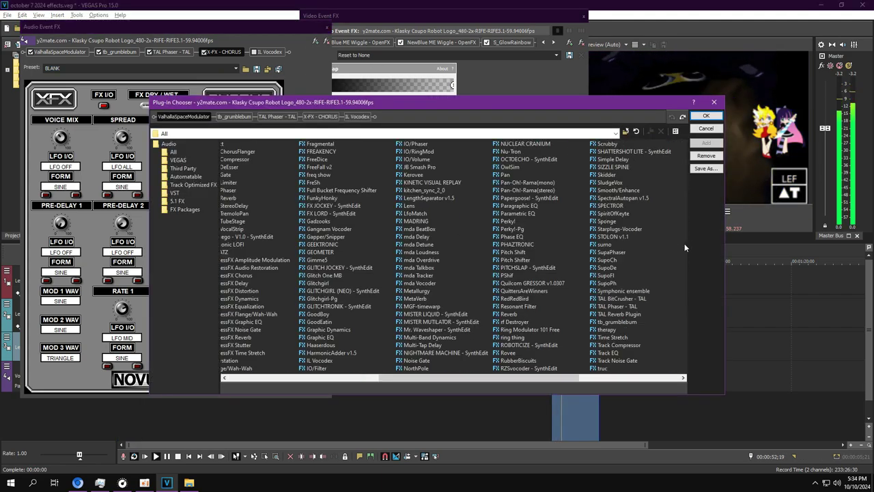
{"action": "left_click", "coordinate": [452, 321]}
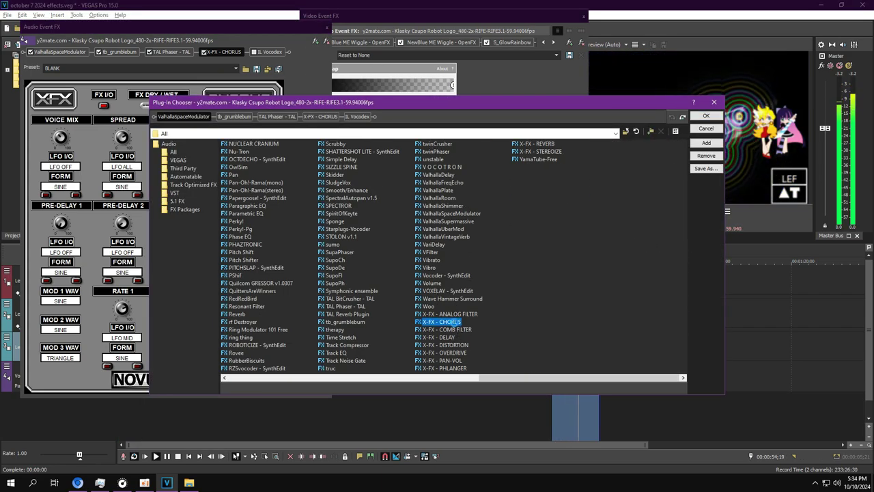
{"action": "left_click", "coordinate": [706, 143]}
{"action": "left_click", "coordinate": [708, 116]}
{"action": "left_click", "coordinate": [236, 69]}
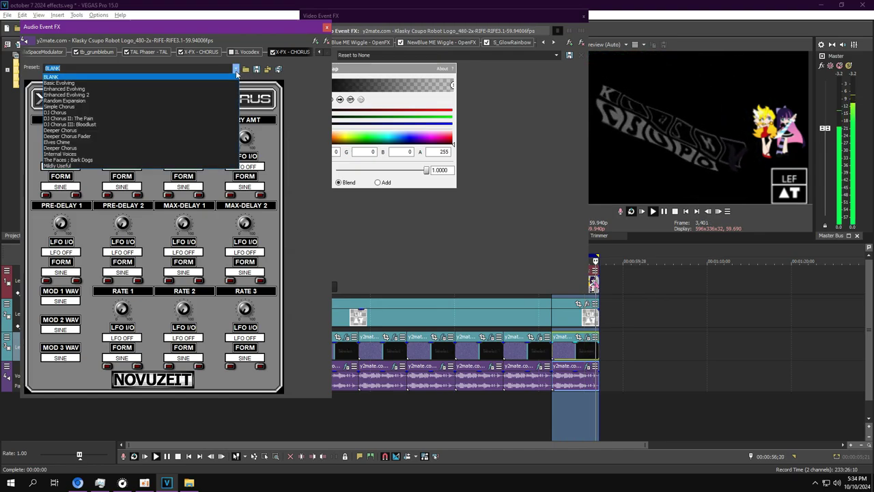
{"action": "left_click", "coordinate": [83, 126]}
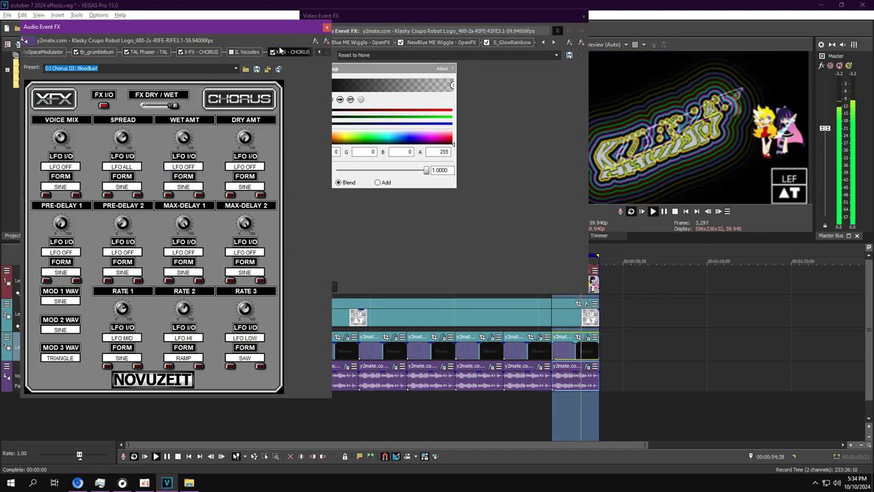
Step: Remove the added X-FX - CHORUS and reselect the BLANK preset below DJ Chorus II: The Pain on the original one
{"action": "left_click", "coordinate": [326, 40]}
{"action": "left_click", "coordinate": [226, 52]}
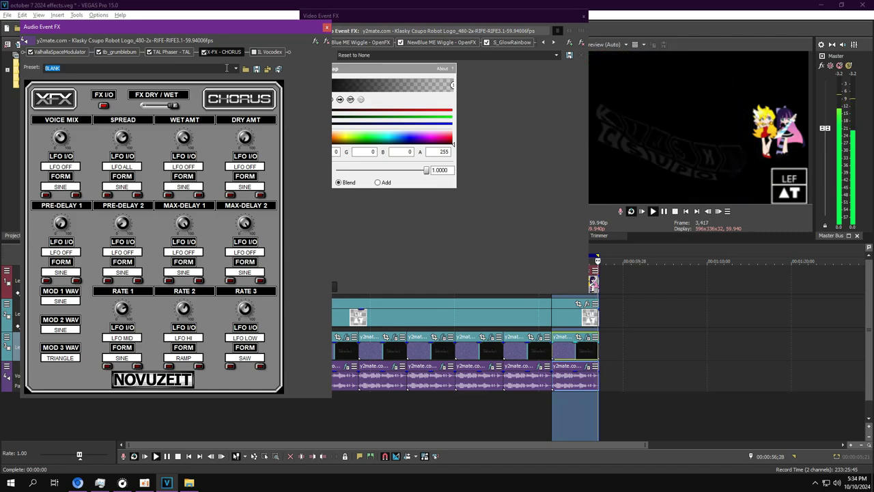
{"action": "left_click", "coordinate": [236, 68]}
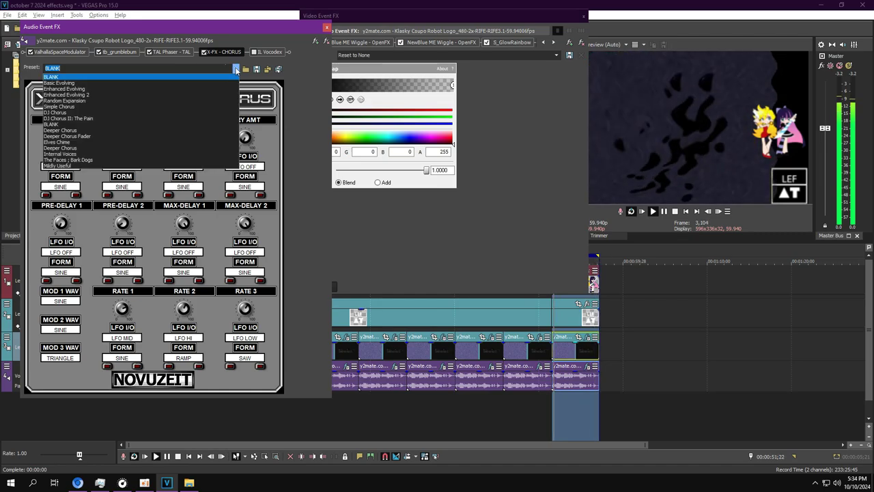
{"action": "left_click", "coordinate": [156, 126]}
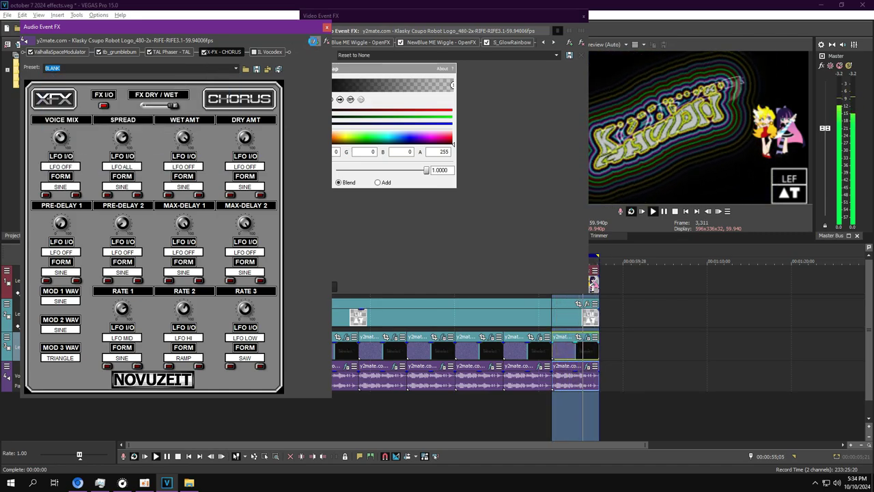
Step: Remove the original X-FX - CHORUS from the tenth clip's audio chain and try to add a fresh instance
{"action": "left_click", "coordinate": [314, 41]}
{"action": "left_click", "coordinate": [336, 117]}
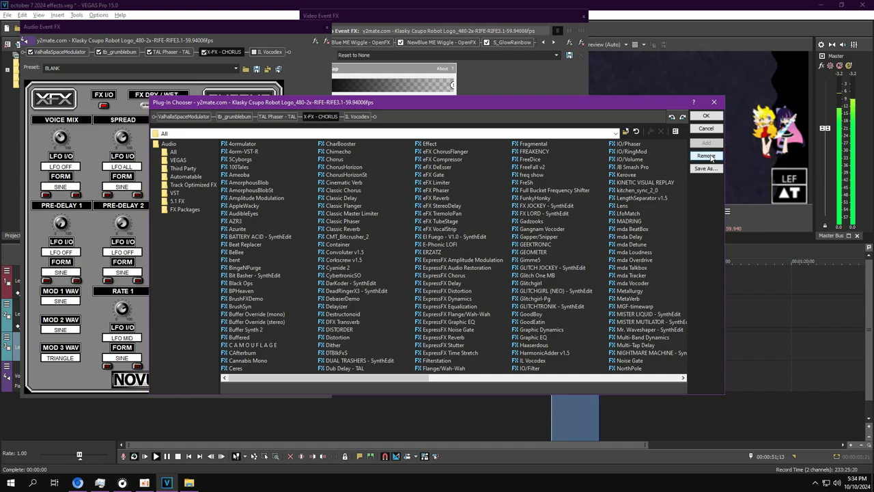
{"action": "left_click", "coordinate": [707, 156]}
{"action": "scroll", "coordinate": [455, 220], "scroll_direction": "down", "scroll_amount": 5}
{"action": "double_click", "coordinate": [441, 322]}
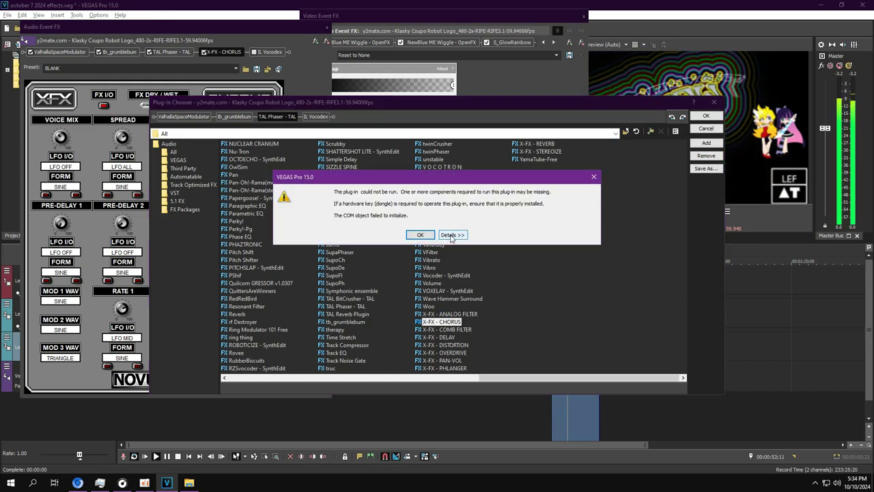
{"action": "left_click", "coordinate": [451, 235]}
{"action": "left_click", "coordinate": [430, 235]}
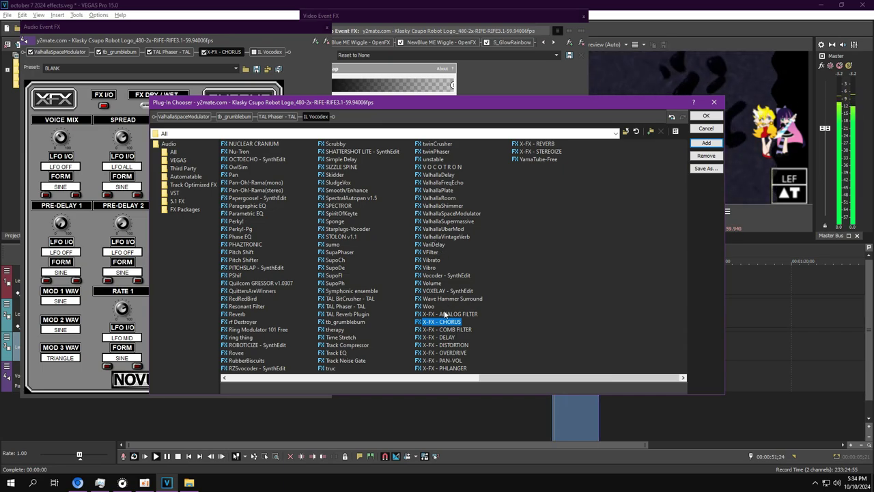
{"action": "left_click", "coordinate": [420, 235]}
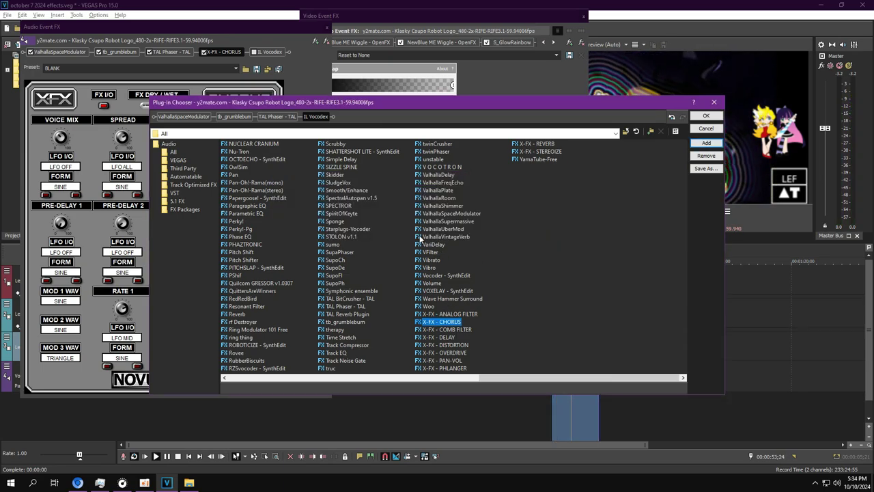
{"action": "left_click", "coordinate": [144, 482]}
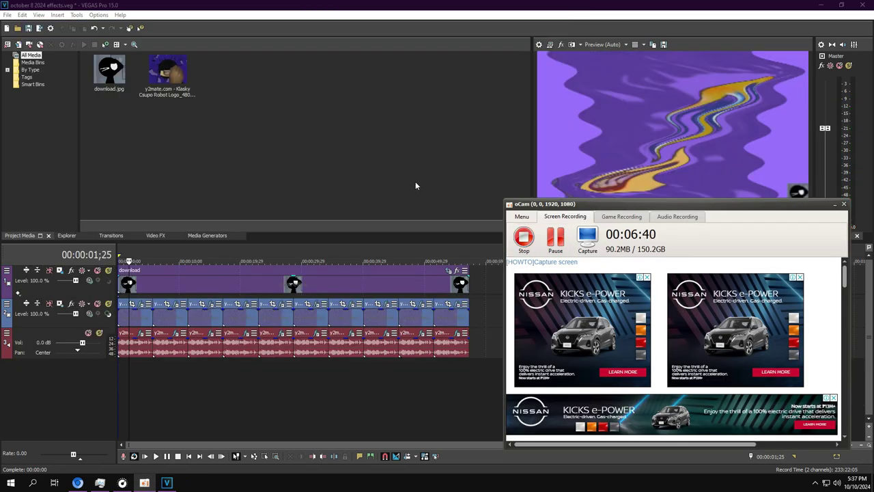
Step: Open the first clip's video effects in the october 8 2024 effects project and inspect its two NewBlue ME Wiggles and Wave
{"action": "left_click", "coordinate": [141, 304]}
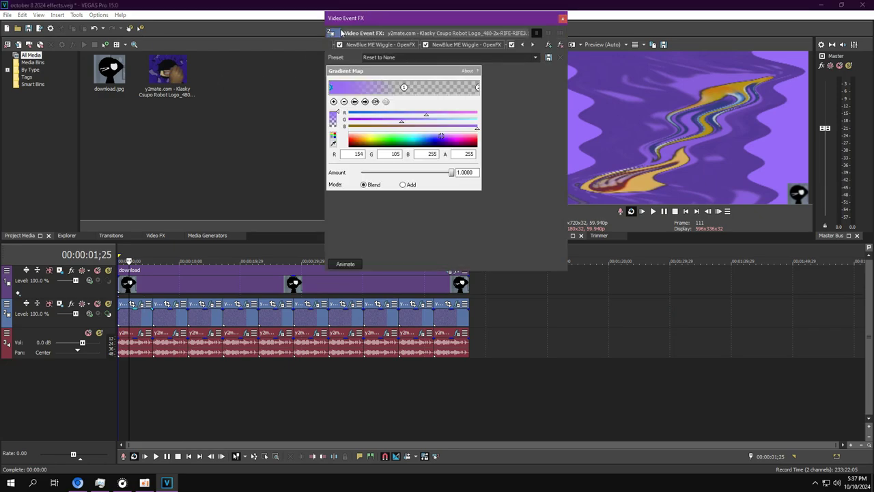
{"action": "left_click", "coordinate": [520, 45]}
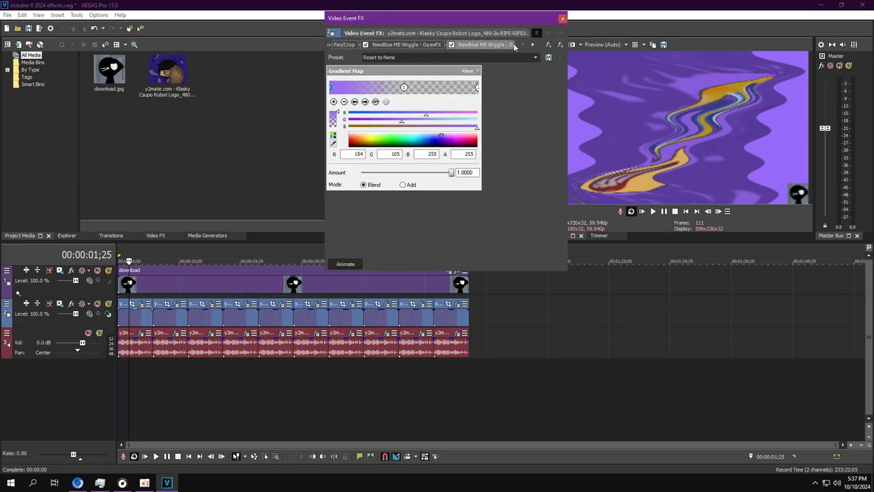
{"action": "left_click", "coordinate": [410, 45]}
{"action": "left_click_drag", "start_coordinate": [568, 74], "coordinate": [668, 81]}
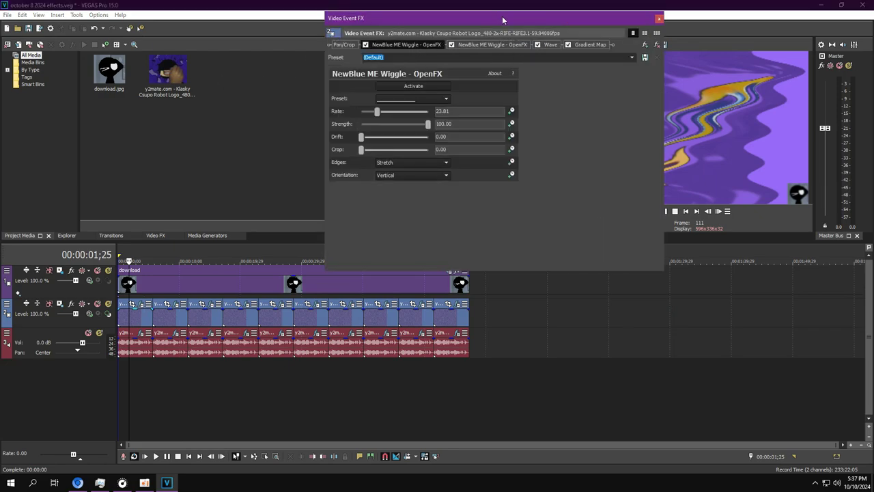
{"action": "left_click_drag", "start_coordinate": [502, 20], "coordinate": [444, 14]}
{"action": "left_click", "coordinate": [440, 39]}
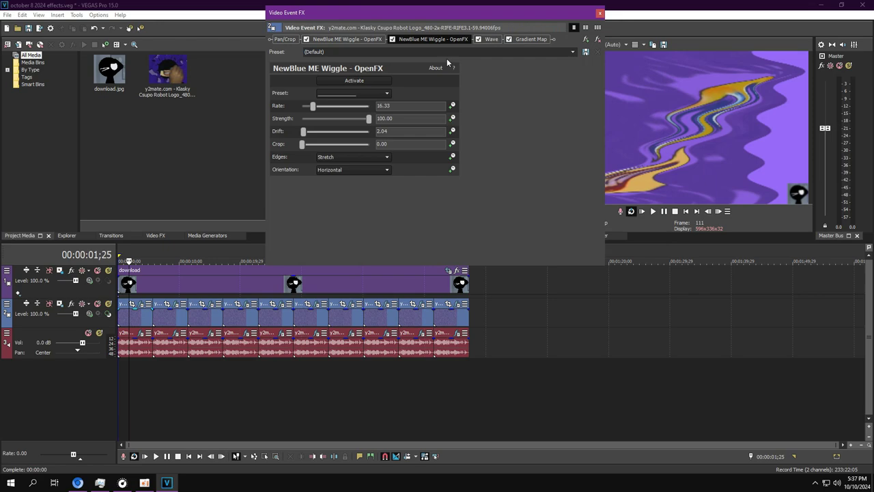
{"action": "left_click", "coordinate": [491, 40]}
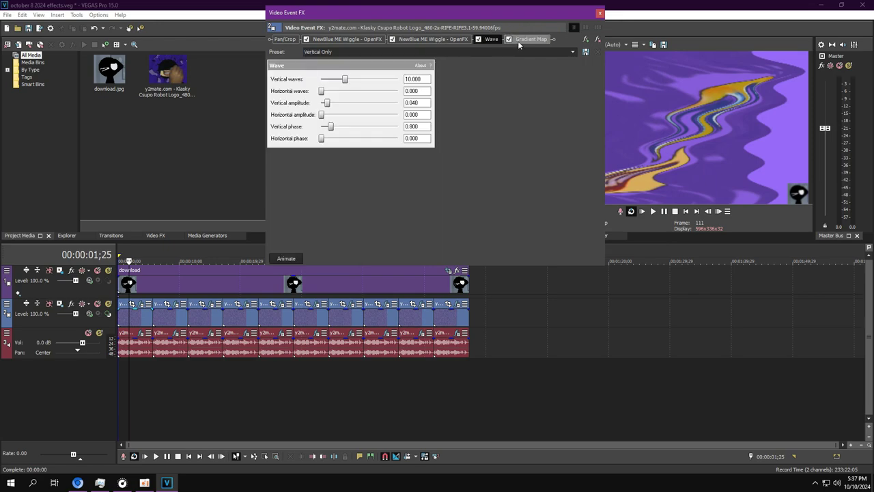
Step: Inspect the first clip's Gradient Map, then open its audio effects and arrange both effect windows beside the preview
{"action": "left_click", "coordinate": [518, 39]}
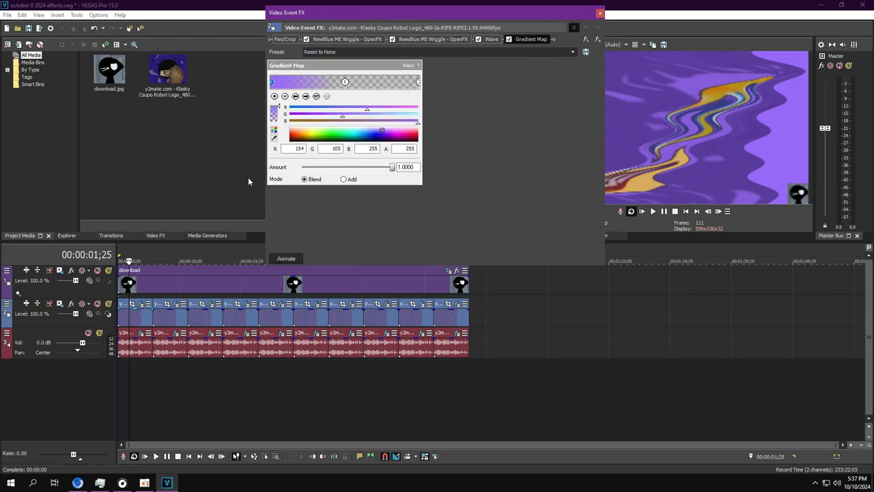
{"action": "left_click", "coordinate": [140, 334]}
{"action": "left_click_drag", "start_coordinate": [287, 12], "coordinate": [380, 20]}
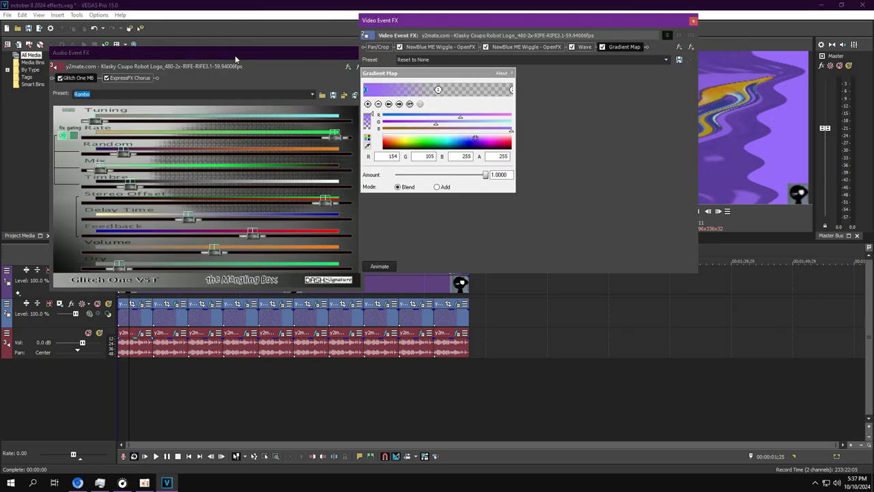
{"action": "left_click_drag", "start_coordinate": [236, 60], "coordinate": [209, 46]}
{"action": "left_click_drag", "start_coordinate": [537, 17], "coordinate": [485, 13]}
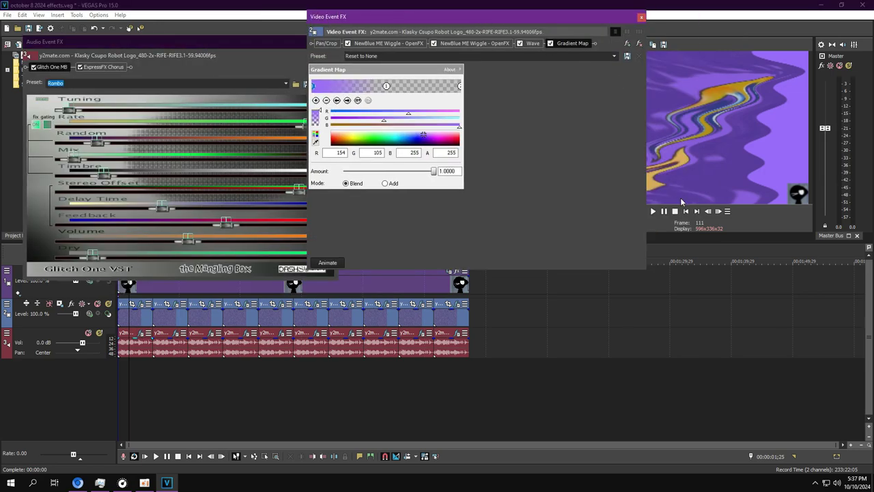
Step: Preview the first clip with ExpressFX Chorus bypassed, then re-enable the effect and inspect its settings
{"action": "left_click", "coordinate": [653, 212]}
{"action": "left_click", "coordinate": [662, 214]}
{"action": "left_click", "coordinate": [87, 66]}
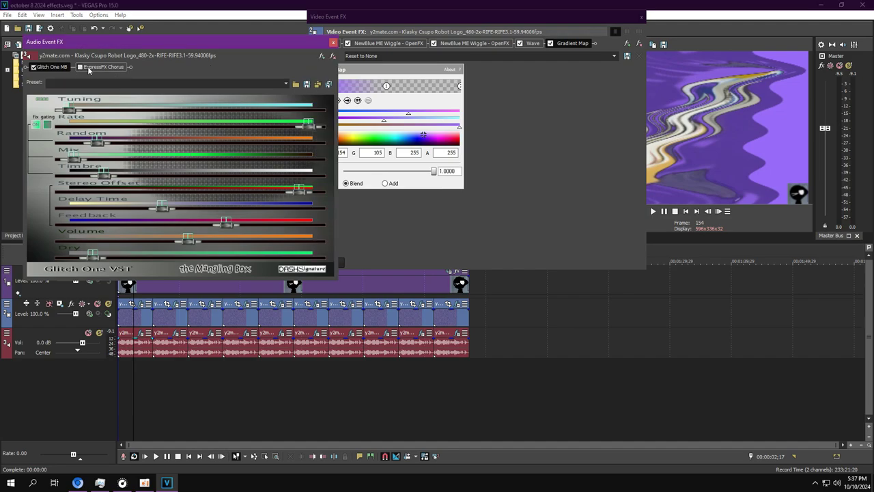
{"action": "left_click", "coordinate": [653, 211]}
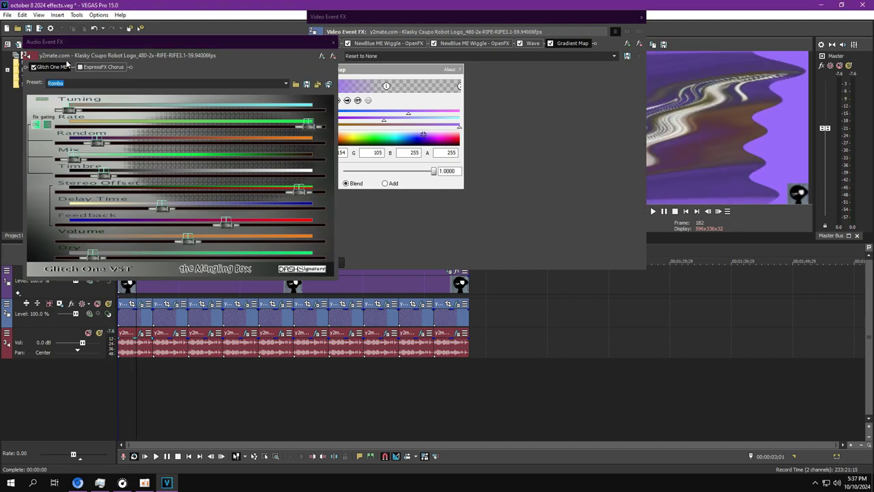
{"action": "left_click", "coordinate": [81, 67]}
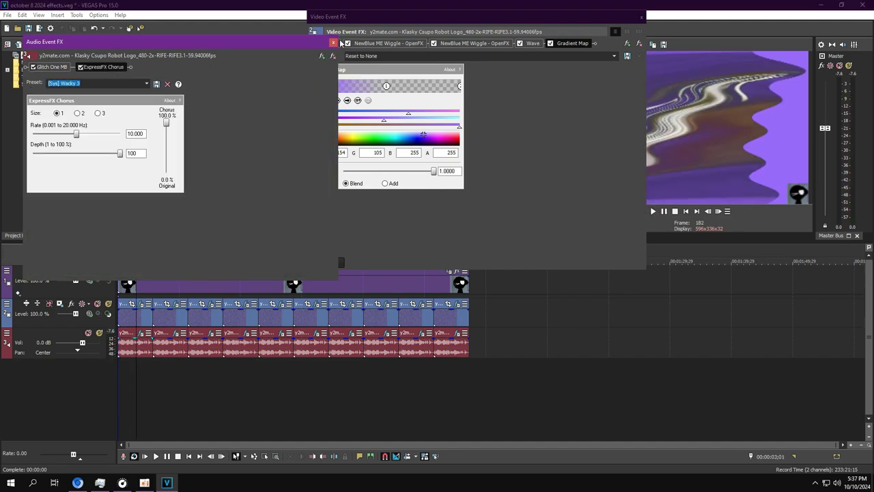
Step: Open the second clip's video and audio effects and inspect ExpressFX Delay and the first NewBlue ME Wiggle with the playhead inside the clip
{"action": "left_click", "coordinate": [175, 305]}
{"action": "left_click", "coordinate": [176, 333]}
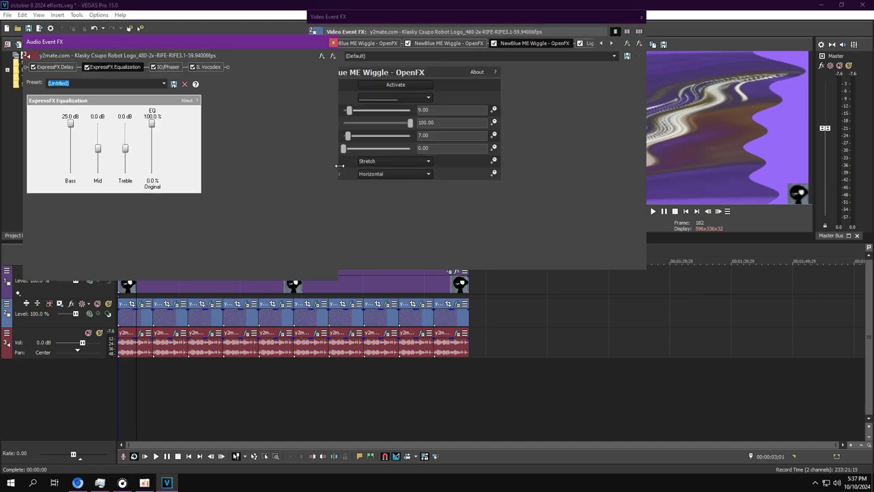
{"action": "left_click_drag", "start_coordinate": [339, 166], "coordinate": [266, 166]}
{"action": "left_click", "coordinate": [57, 67]}
{"action": "left_click", "coordinate": [602, 43]}
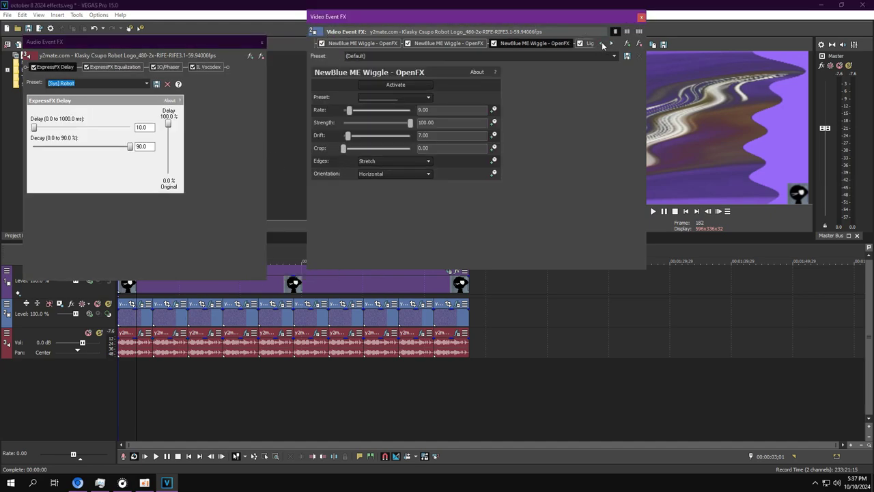
{"action": "left_click", "coordinate": [399, 44]}
{"action": "left_click", "coordinate": [164, 387]}
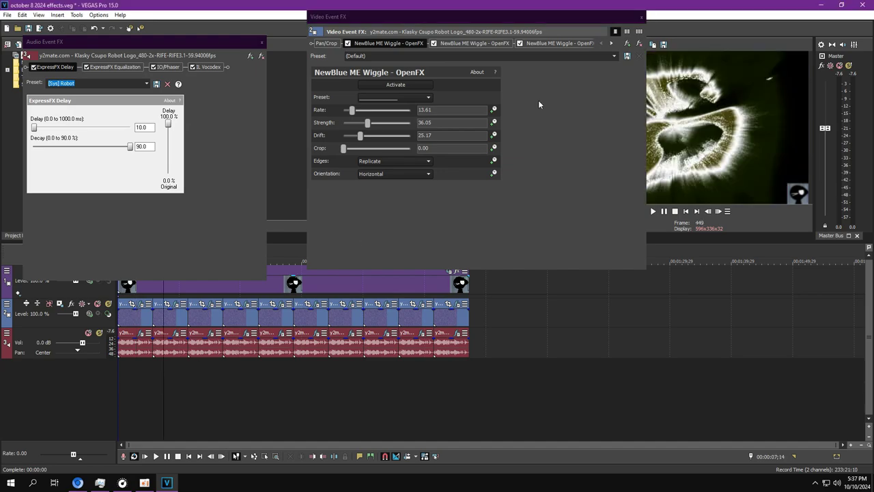
Step: Inspect the second clip's remaining NewBlue ME Wiggles along with its ExpressFX Equalization and IO/Phaser settings
{"action": "left_click", "coordinate": [474, 43]}
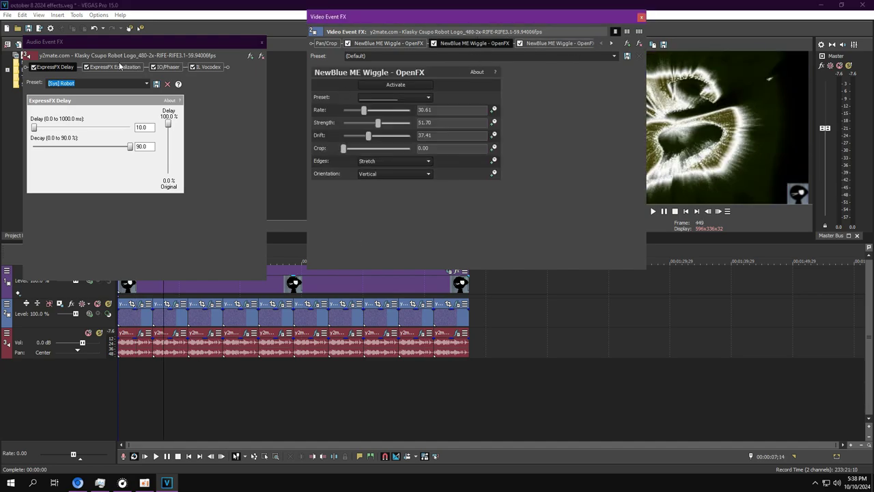
{"action": "left_click", "coordinate": [119, 66]}
{"action": "left_click", "coordinate": [611, 43]}
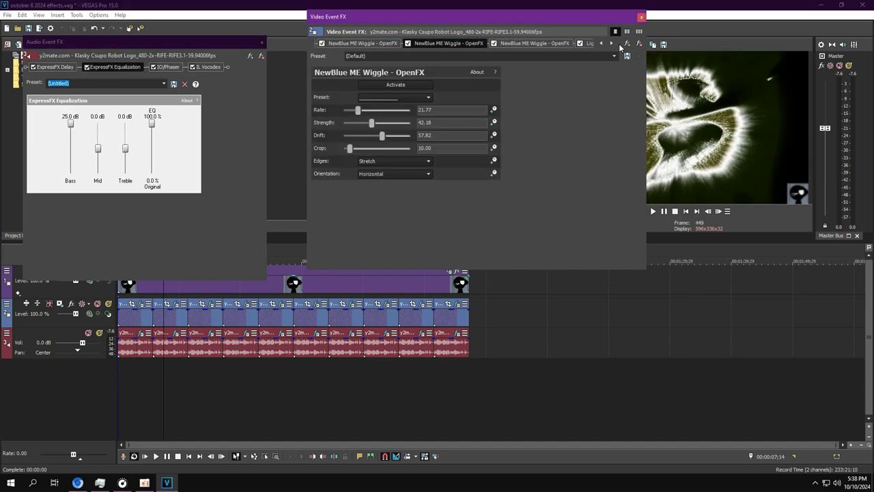
{"action": "left_click", "coordinate": [170, 67]}
{"action": "left_click", "coordinate": [514, 44]}
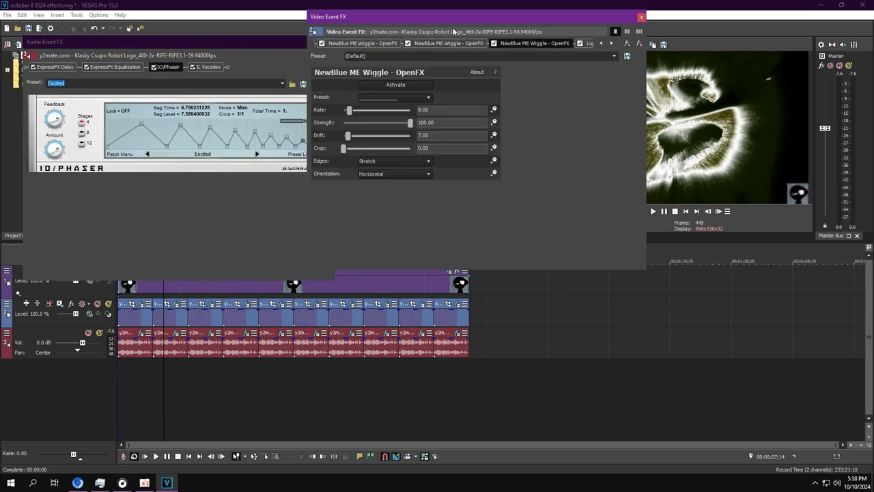
Step: Inspect the second clip's Light Rays video effect and its IL Vocodex audio effect
{"action": "left_click", "coordinate": [589, 45]}
{"action": "left_click", "coordinate": [209, 67]}
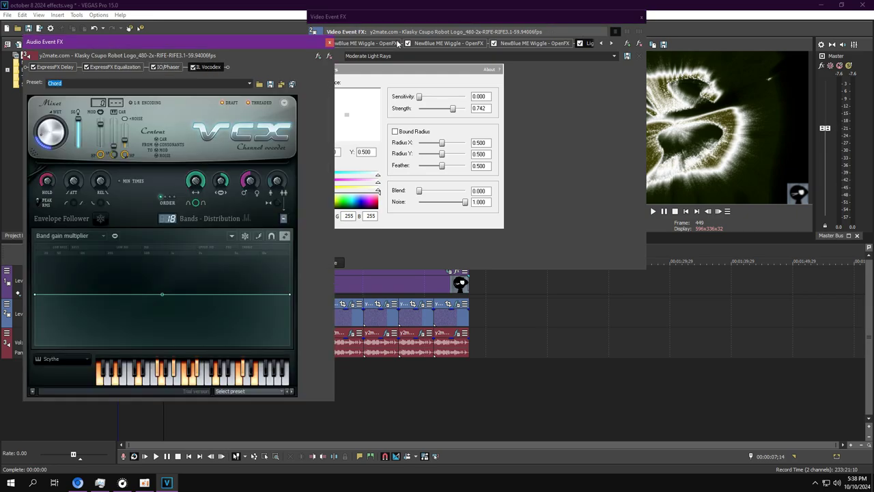
{"action": "left_click", "coordinate": [612, 43]}
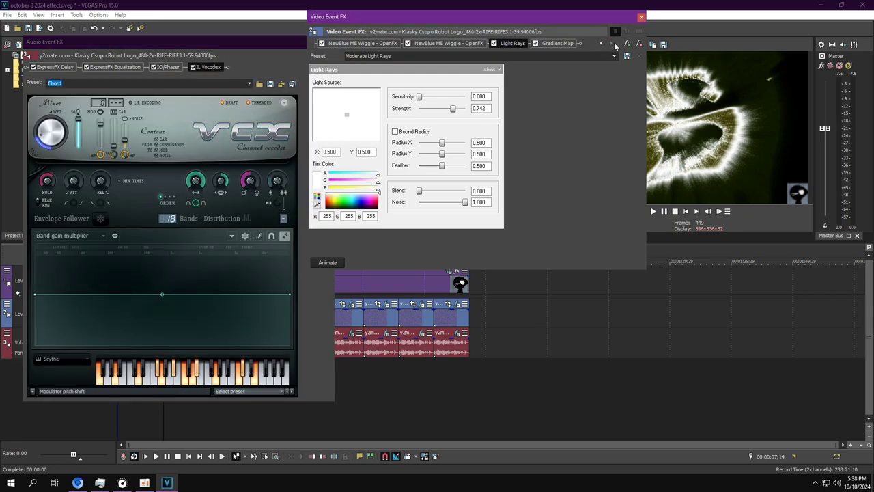
Step: Go through the color of each control point in the second clip's Gradient Map and view Vocodex's Band panning curve
{"action": "left_click", "coordinate": [556, 46]}
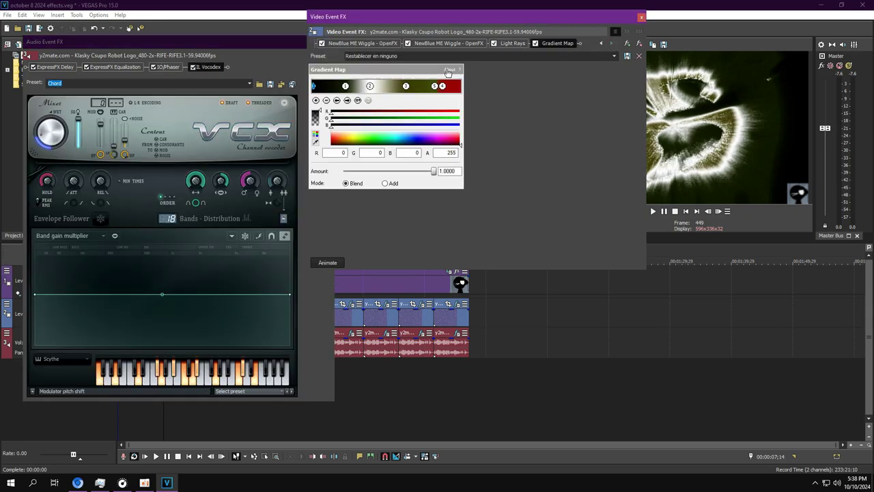
{"action": "left_click", "coordinate": [347, 100]}
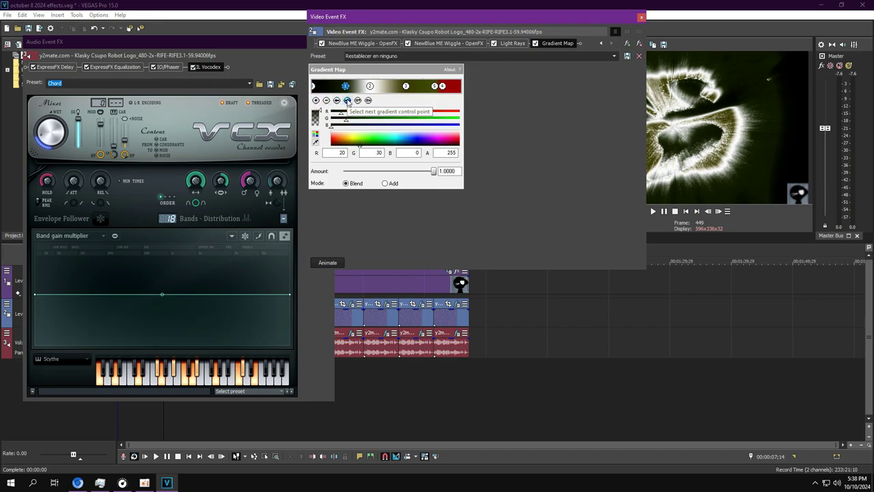
{"action": "left_click", "coordinate": [347, 101]}
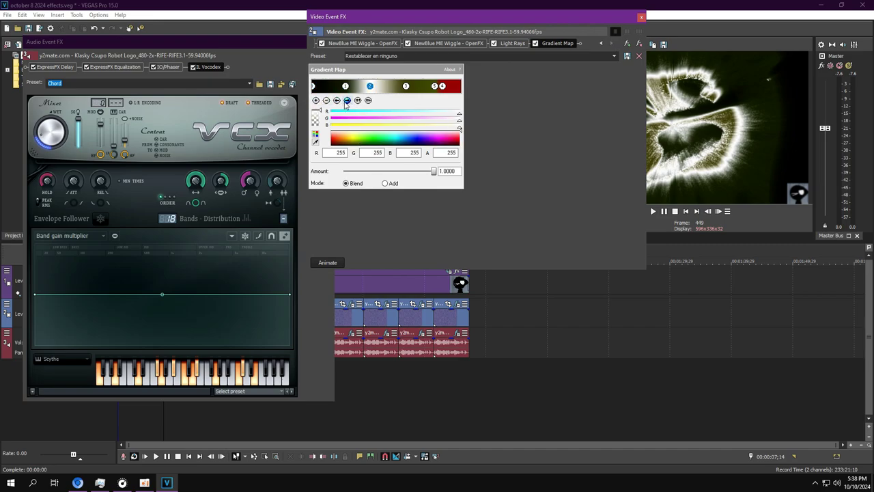
{"action": "left_click", "coordinate": [347, 101]}
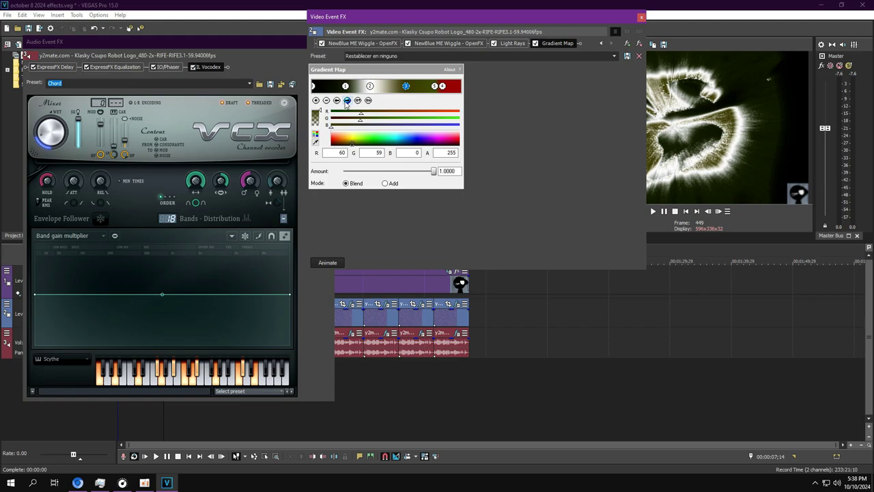
{"action": "left_click", "coordinate": [347, 101]}
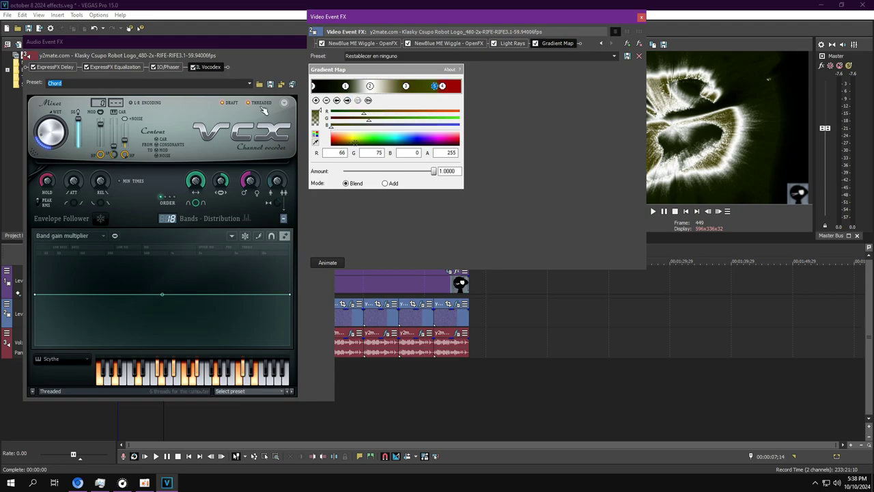
{"action": "left_click", "coordinate": [75, 237]}
{"action": "left_click", "coordinate": [69, 263]}
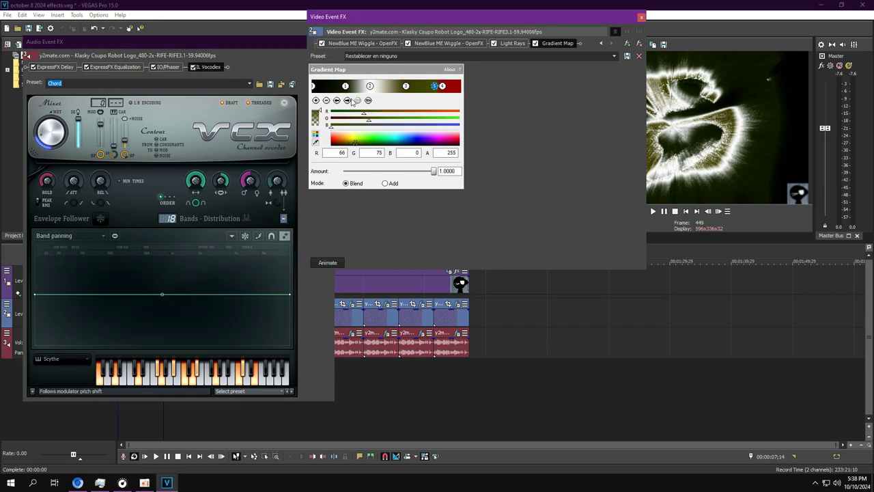
{"action": "left_click", "coordinate": [337, 100]}
Step: Inspect the Hold, Envelope attack, Band distribution and Band width curves in the second clip's IL Vocodex
{"action": "left_click", "coordinate": [87, 236]}
{"action": "left_click", "coordinate": [44, 304]}
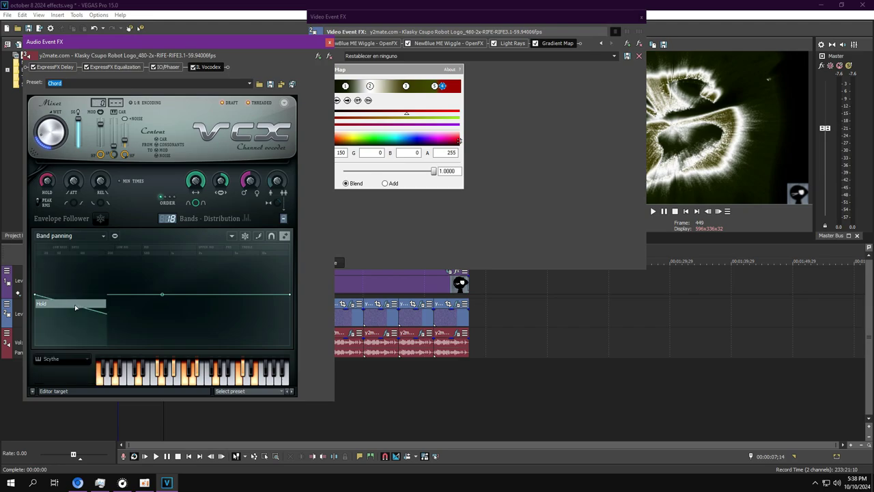
{"action": "left_click", "coordinate": [72, 236]}
{"action": "left_click", "coordinate": [57, 306]}
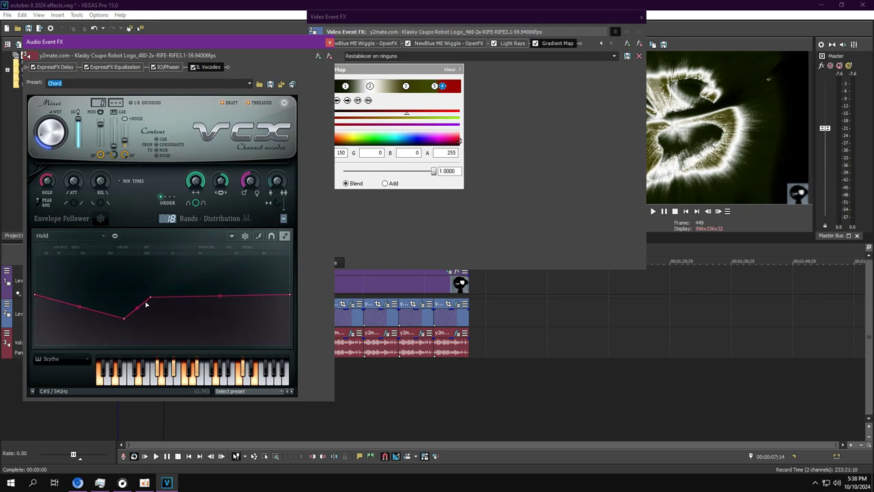
{"action": "left_click", "coordinate": [72, 234]}
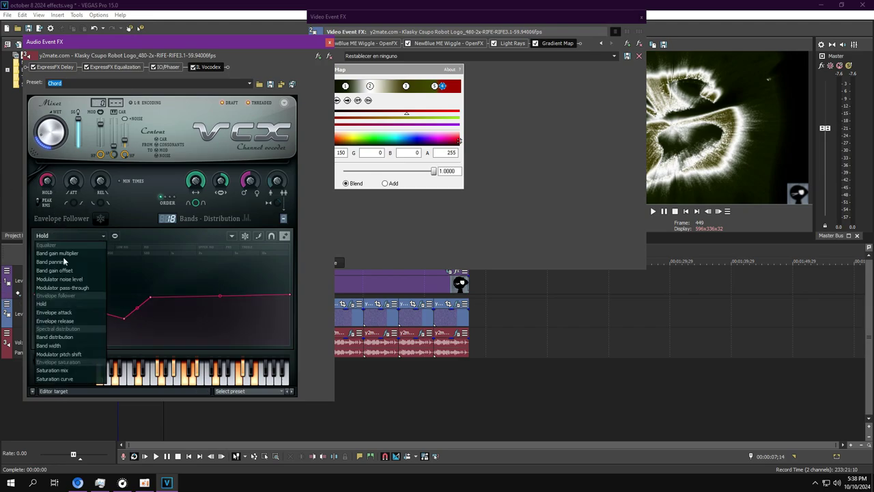
{"action": "left_click", "coordinate": [62, 321]}
{"action": "left_click", "coordinate": [60, 312]}
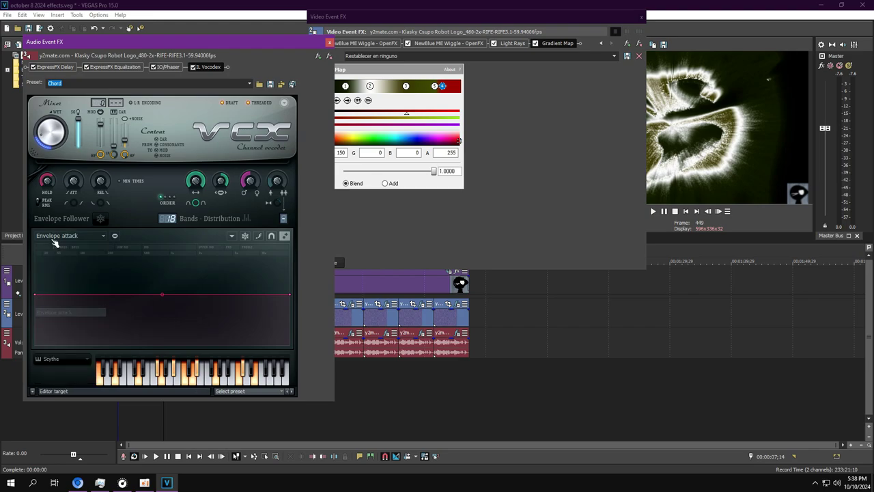
{"action": "left_click", "coordinate": [54, 237]}
{"action": "left_click", "coordinate": [72, 336]}
{"action": "left_click", "coordinate": [60, 237]}
{"action": "left_click", "coordinate": [68, 344]}
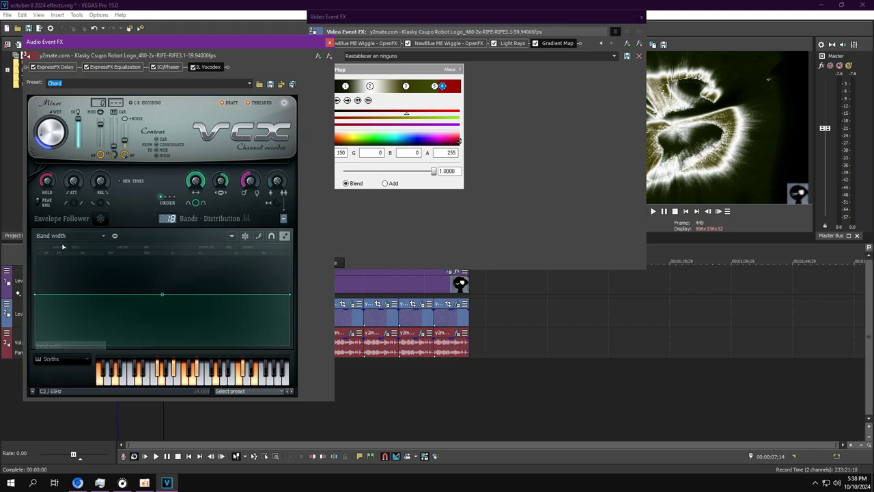
Step: Inspect the Modulator pitch shift, Band panning and Band gain offset curves in the second clip's IL Vocodex
{"action": "left_click", "coordinate": [69, 235]}
{"action": "left_click", "coordinate": [61, 354]}
{"action": "left_click", "coordinate": [62, 237]}
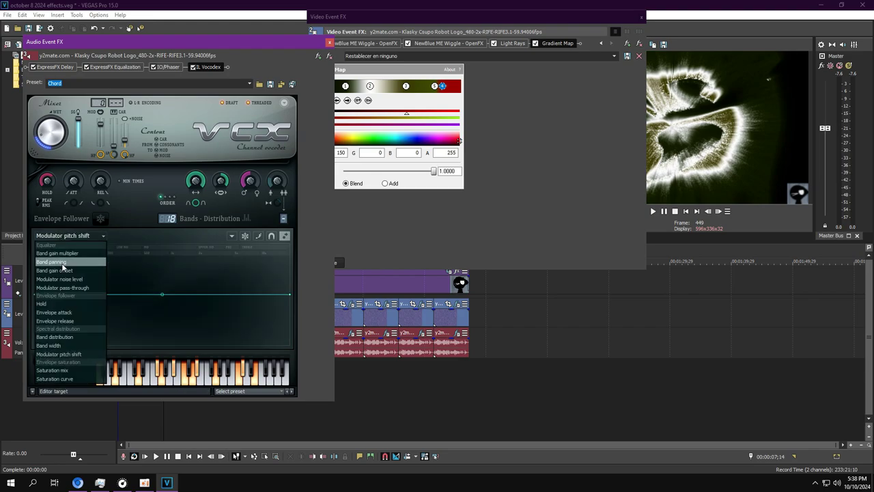
{"action": "left_click", "coordinate": [62, 262]}
{"action": "left_click", "coordinate": [65, 236]}
{"action": "left_click", "coordinate": [60, 270]}
{"action": "left_click", "coordinate": [68, 235]}
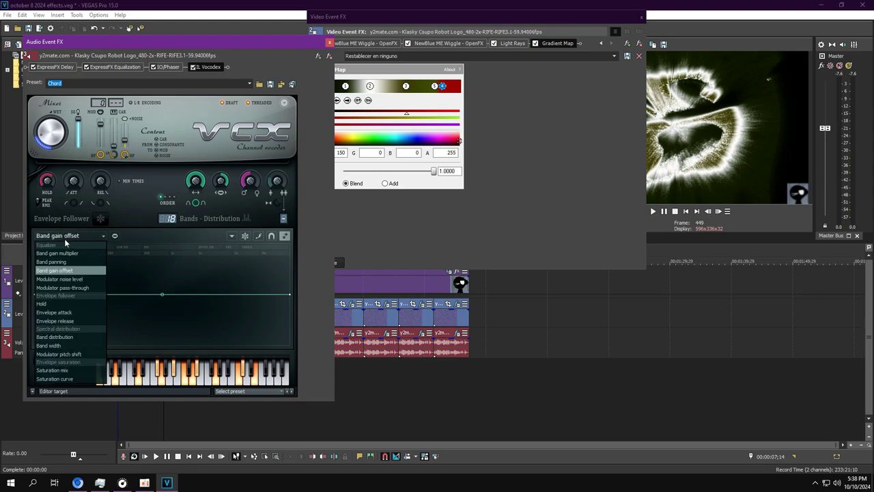
Step: Inspect Vocodex's Modulator noise level, Modulator pass-through, Saturation mix and Saturation curve, then close the second clip's audio effects
{"action": "left_click", "coordinate": [60, 278]}
{"action": "left_click", "coordinate": [69, 236]}
{"action": "left_click", "coordinate": [61, 288]}
{"action": "left_click", "coordinate": [72, 236]}
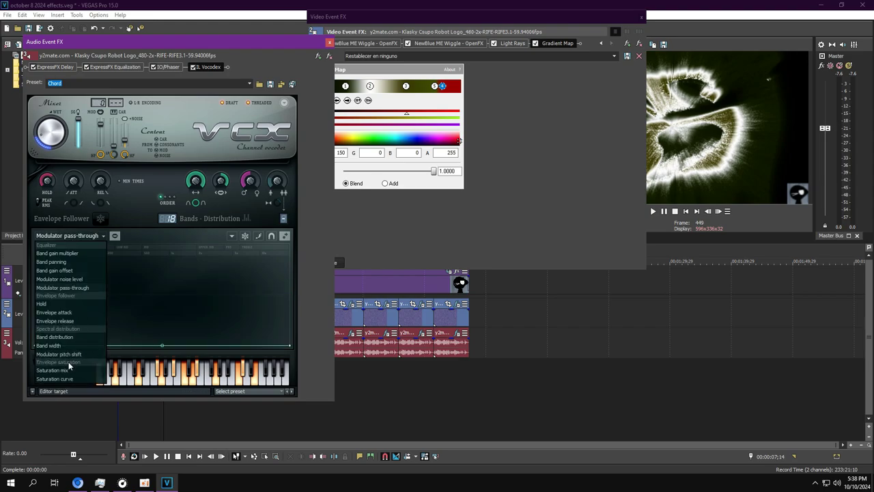
{"action": "left_click", "coordinate": [53, 369]}
{"action": "left_click", "coordinate": [68, 235]}
{"action": "left_click", "coordinate": [63, 379]}
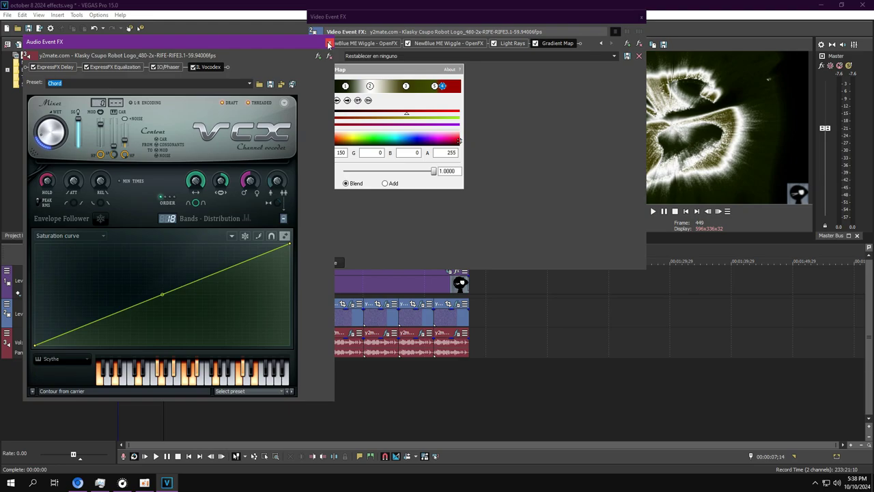
{"action": "left_click", "coordinate": [328, 43]}
Step: Open the third clip's video and audio effects and inspect its ExpressFX Chorus and first NewBlue ME Wiggle
{"action": "left_click", "coordinate": [204, 324]}
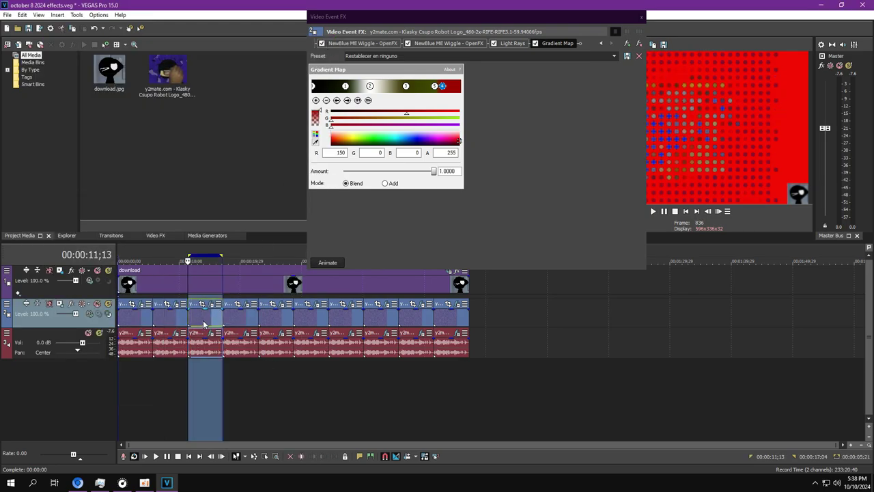
{"action": "left_click", "coordinate": [193, 319]}
{"action": "left_click", "coordinate": [210, 304]}
{"action": "left_click", "coordinate": [210, 333]}
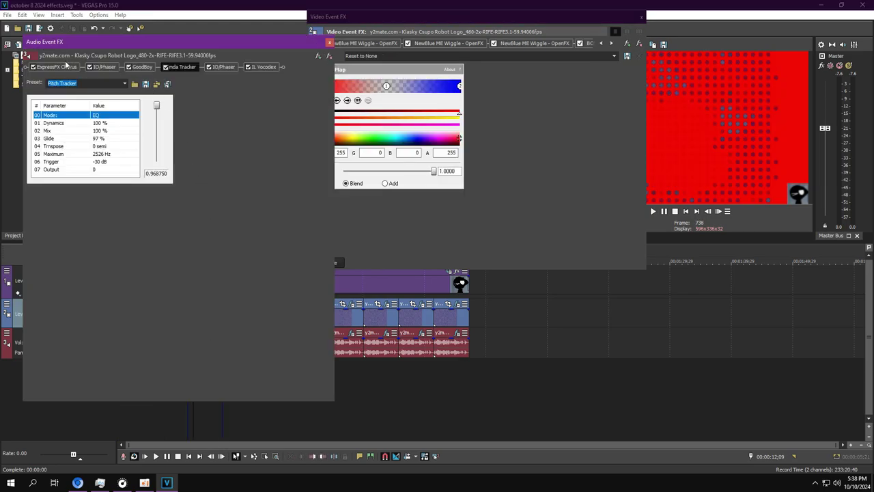
{"action": "left_click", "coordinate": [66, 65]}
{"action": "left_click", "coordinate": [365, 42]}
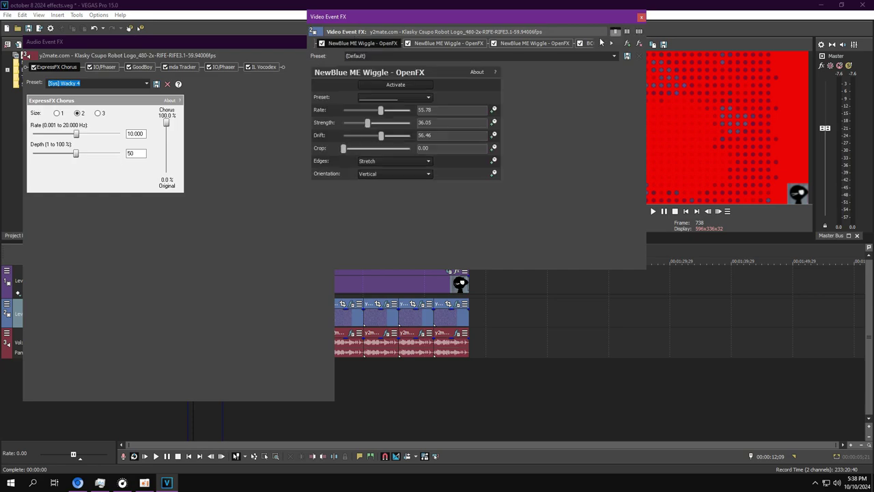
{"action": "left_click", "coordinate": [600, 43]}
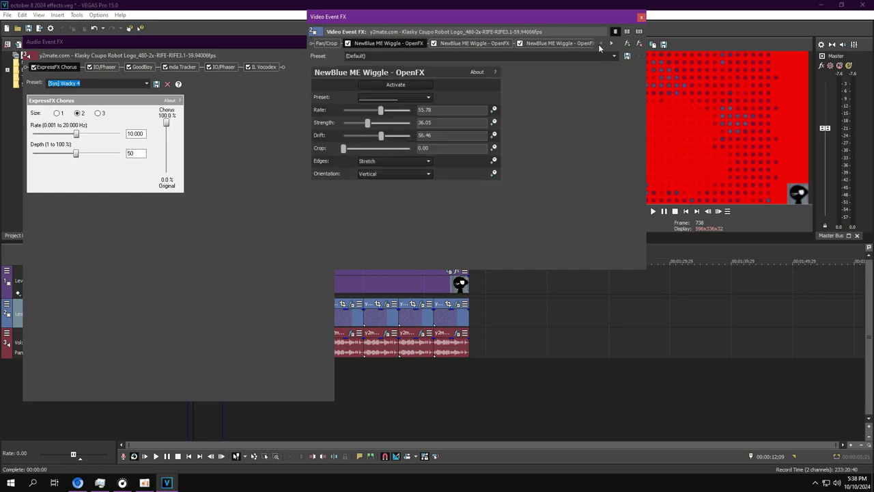
Step: Inspect the third clip's first IO/Phaser and GoodBoy audio effects along with its second and third NewBlue ME Wiggles
{"action": "left_click", "coordinate": [101, 67]}
{"action": "left_click", "coordinate": [467, 43]}
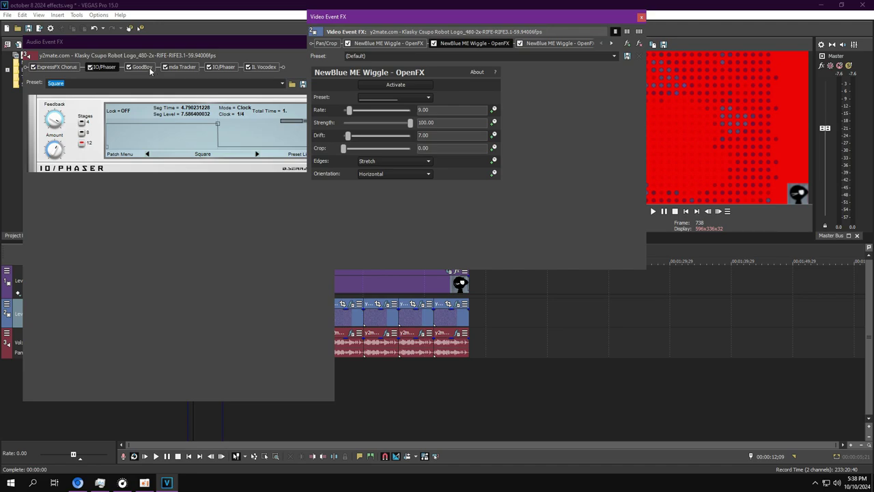
{"action": "left_click", "coordinate": [143, 67]}
{"action": "left_click", "coordinate": [612, 43]}
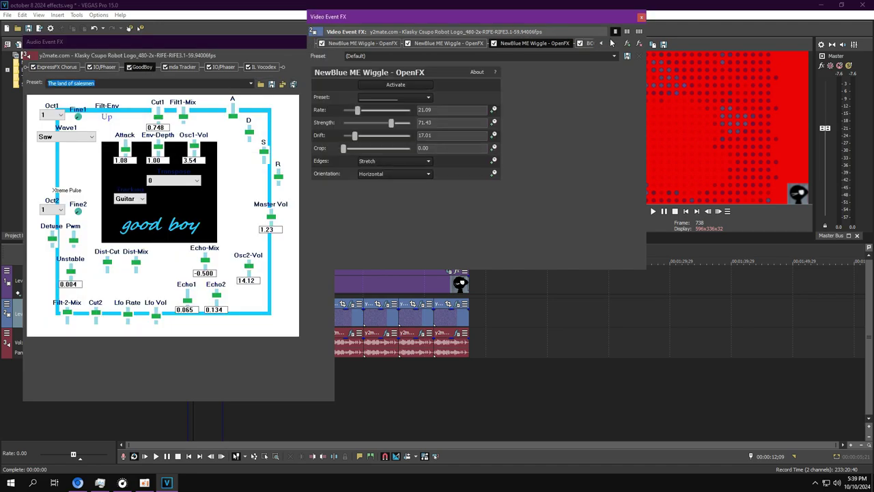
Step: Inspect the third clip's mda Tracker audio effect and its BCC LED video effect settings
{"action": "left_click", "coordinate": [612, 43]}
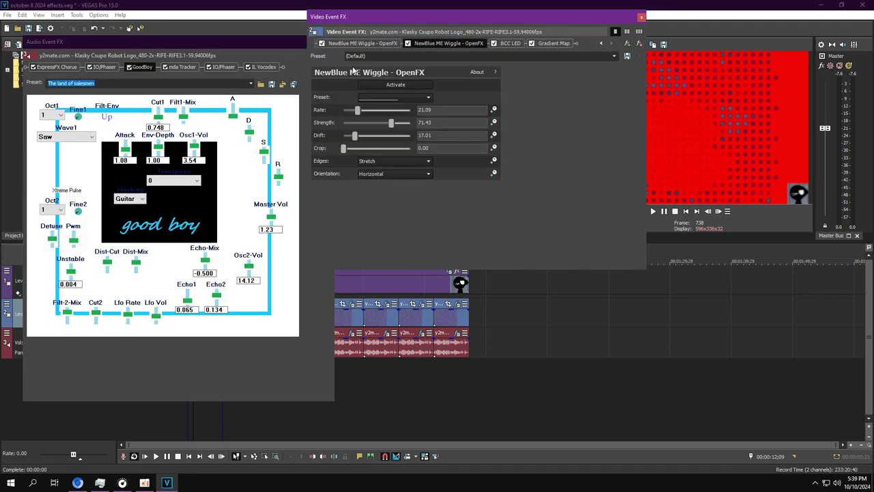
{"action": "left_click", "coordinate": [184, 66]}
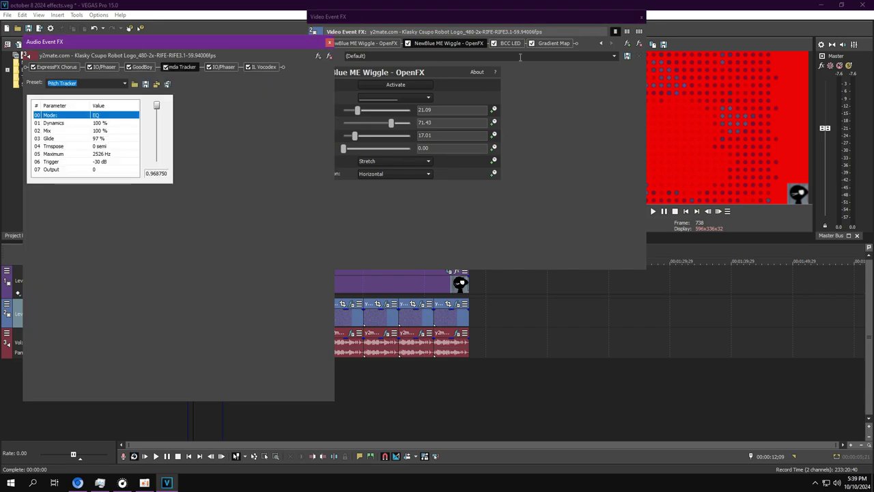
{"action": "left_click", "coordinate": [510, 43]}
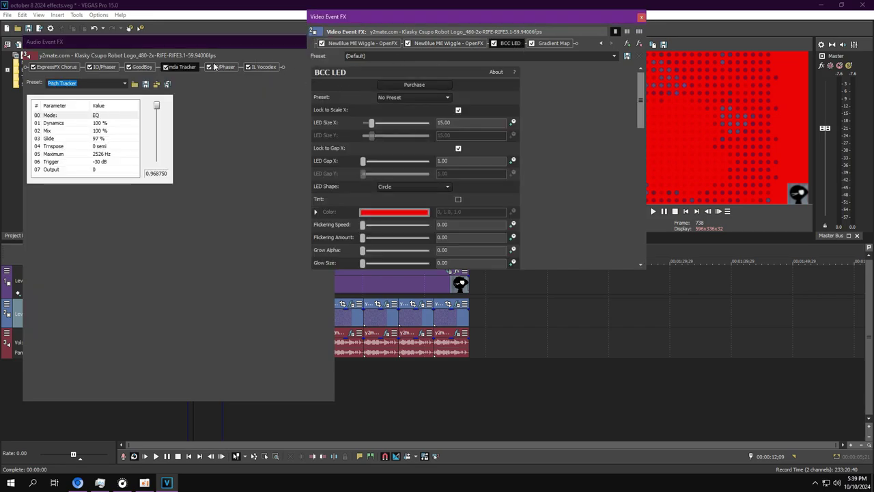
{"action": "scroll", "coordinate": [536, 137], "scroll_direction": "down", "scroll_amount": 6}
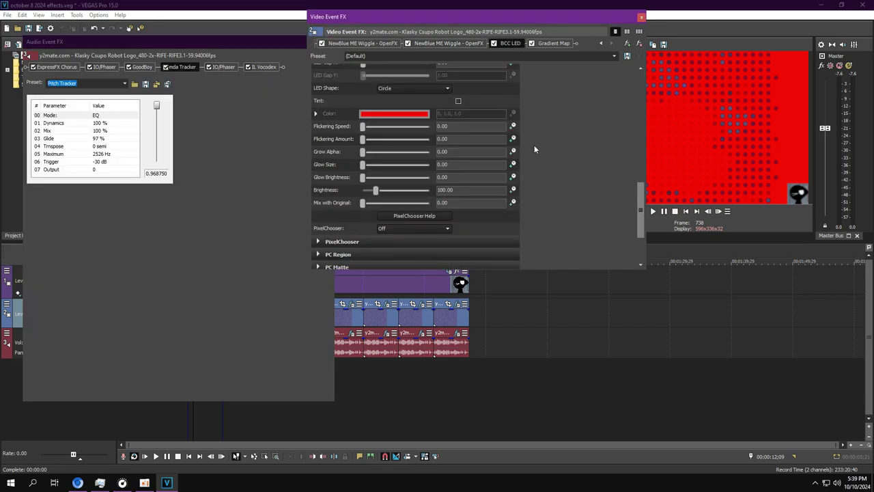
{"action": "scroll", "coordinate": [360, 135], "scroll_direction": "down", "scroll_amount": 1}
Step: Inspect the third clip's second IO/Phaser, IL Vocodex and Gradient Map colour points, then close its video and audio effects
{"action": "left_click", "coordinate": [223, 66]}
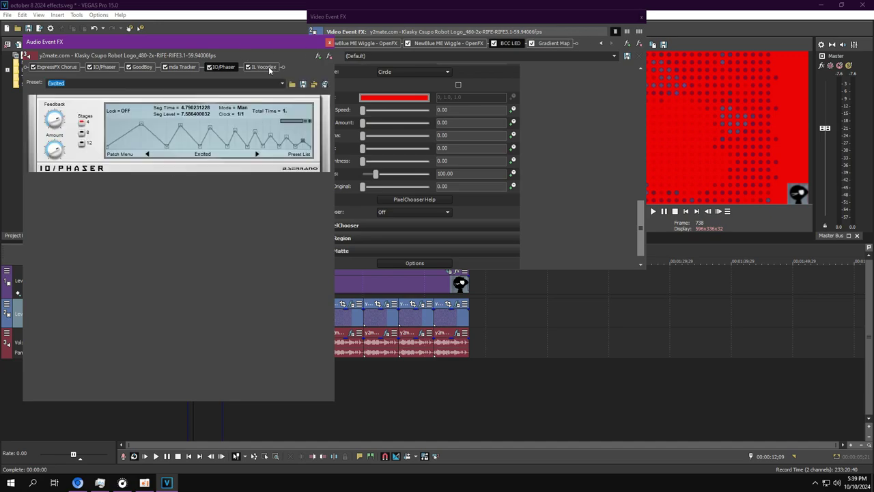
{"action": "left_click", "coordinate": [265, 66]}
{"action": "left_click", "coordinate": [553, 43]}
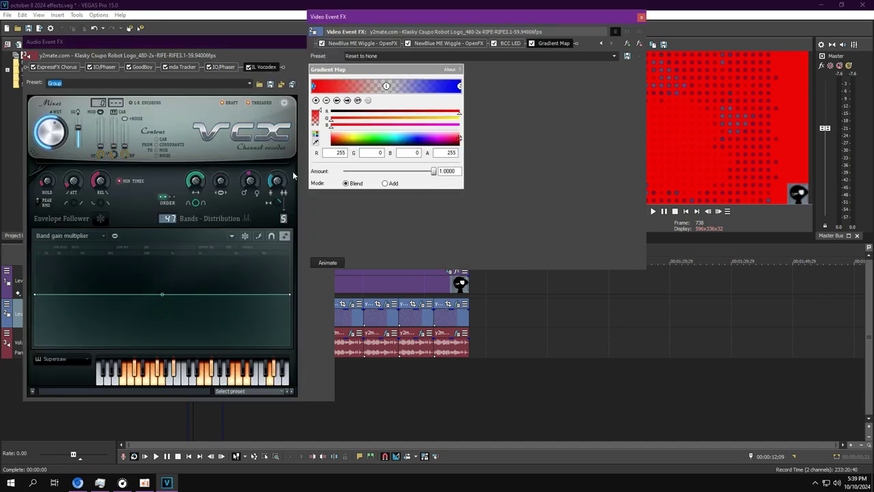
{"action": "left_click", "coordinate": [348, 100]}
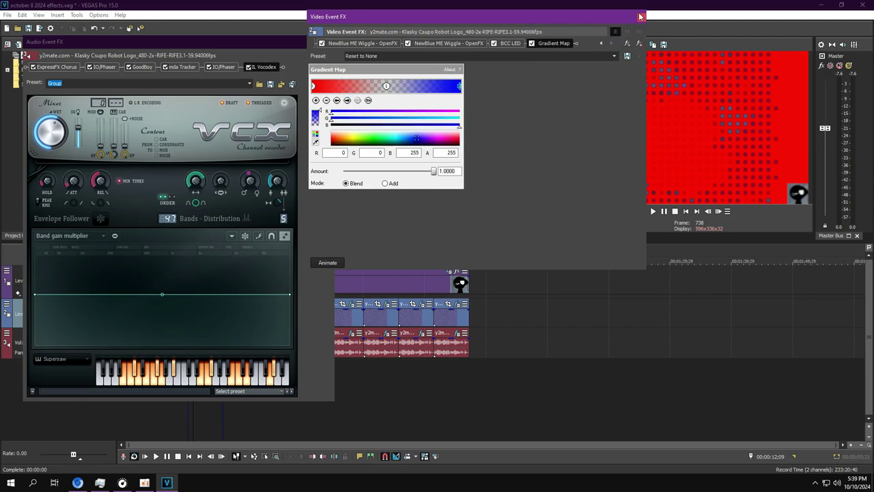
{"action": "left_click", "coordinate": [641, 16]}
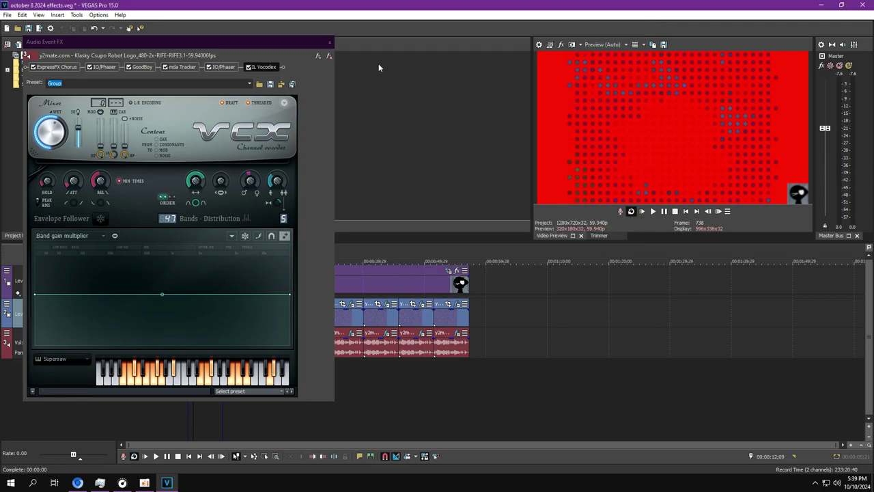
{"action": "left_click", "coordinate": [328, 45]}
Step: Set the loop region to the fourth clip, open its video and audio effects, and inspect the first NewBlue ME Rolling Waves
{"action": "left_click", "coordinate": [225, 378]}
{"action": "double_click", "coordinate": [238, 321]}
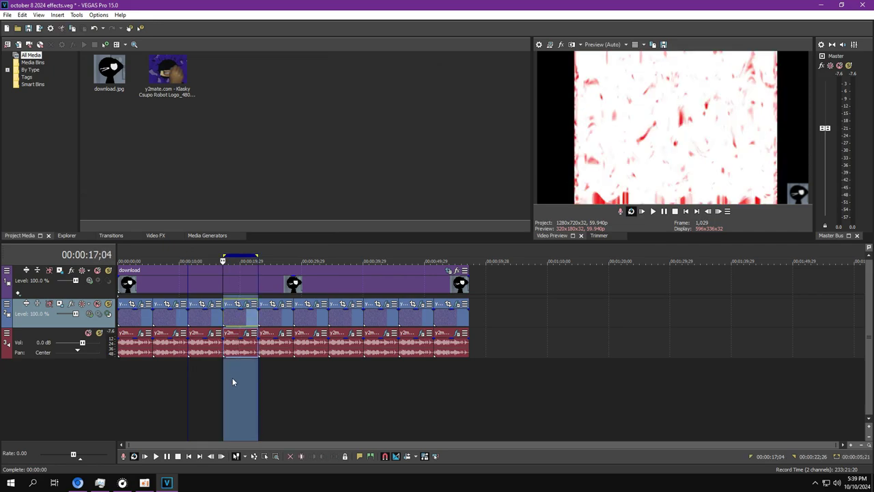
{"action": "left_click", "coordinate": [233, 378]}
{"action": "left_click", "coordinate": [246, 303]}
{"action": "left_click", "coordinate": [246, 334]}
{"action": "left_click", "coordinate": [525, 141]}
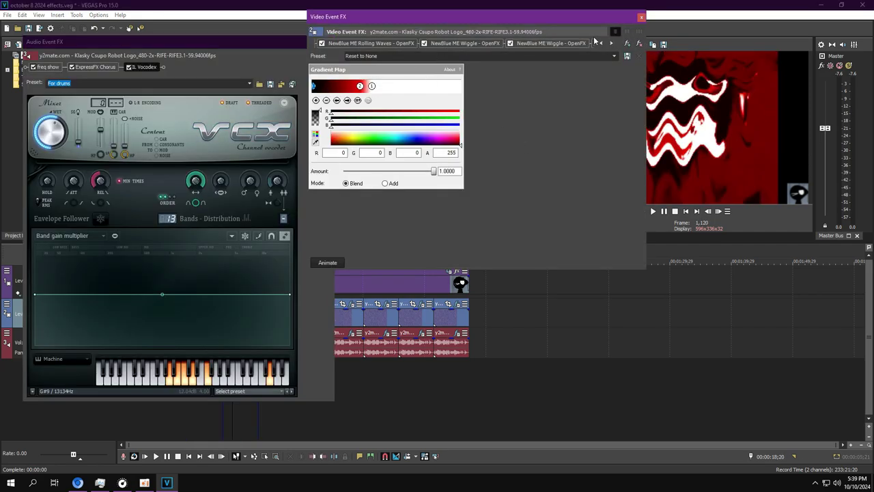
{"action": "left_click", "coordinate": [600, 43]}
{"action": "left_click", "coordinate": [600, 44]}
{"action": "left_click", "coordinate": [393, 43]}
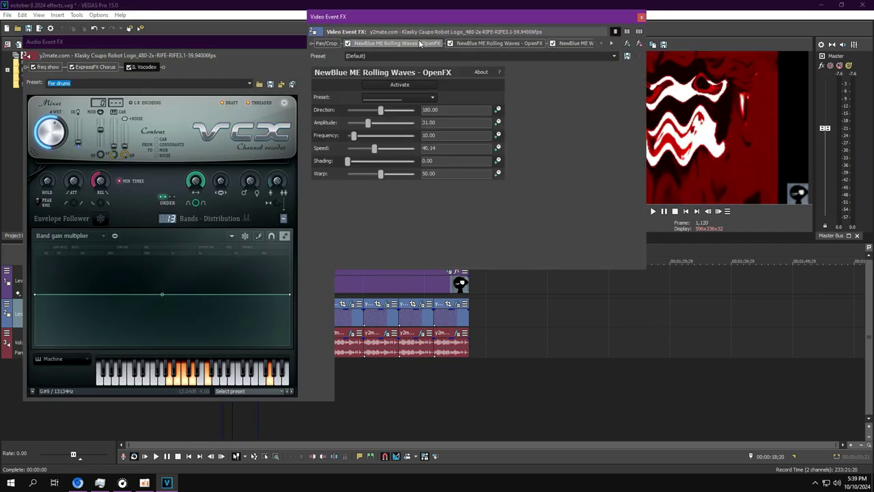
Step: Inspect the fourth clip's freq show, ExpressFX Chorus and IL Vocodex along with its second Rolling Waves and first NewBlue ME Wiggle
{"action": "left_click", "coordinate": [45, 67]}
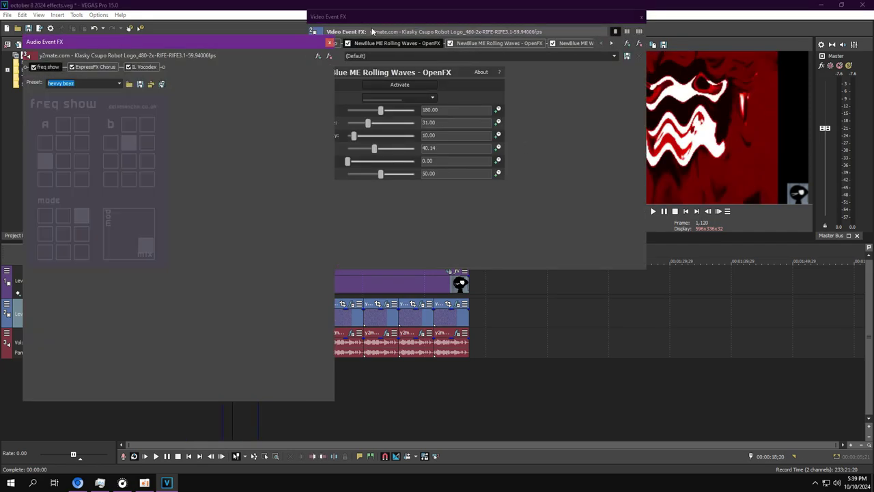
{"action": "left_click", "coordinate": [467, 43]}
{"action": "left_click", "coordinate": [94, 67]}
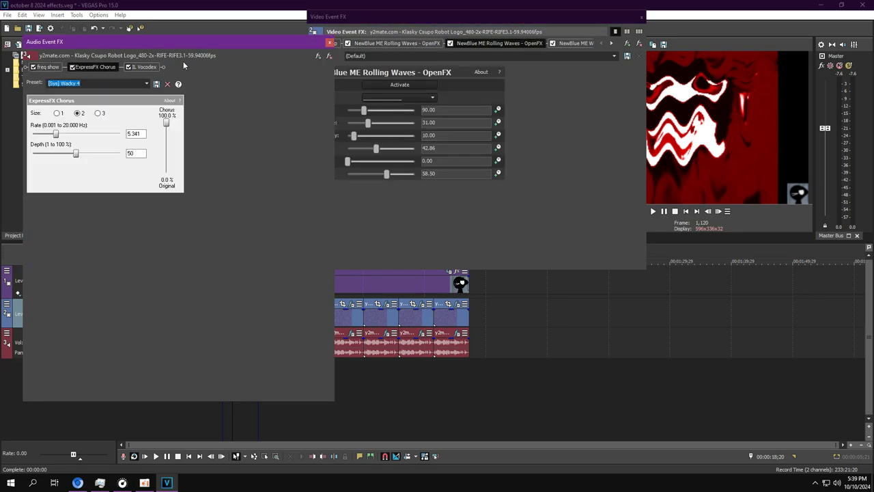
{"action": "left_click", "coordinate": [566, 44]}
{"action": "left_click", "coordinate": [140, 67]}
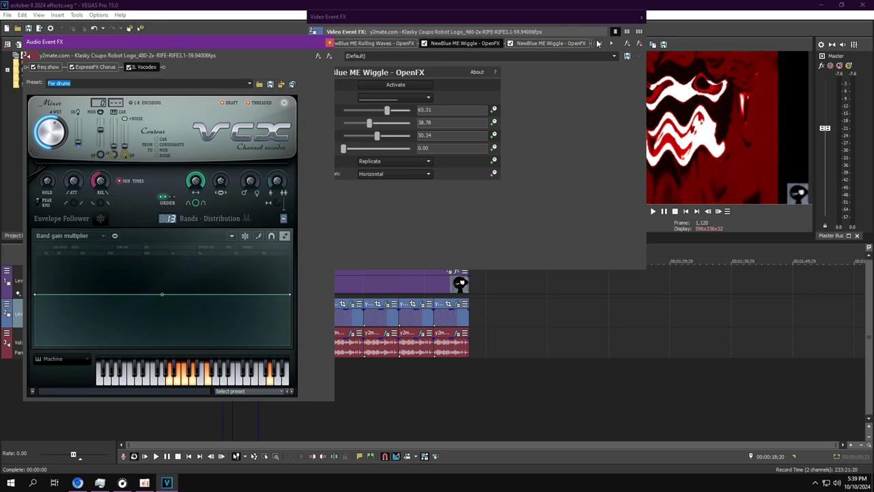
Step: Inspect the fourth clip's second NewBlue ME Wiggle and its VEGAS Glow settings
{"action": "left_click", "coordinate": [580, 43]}
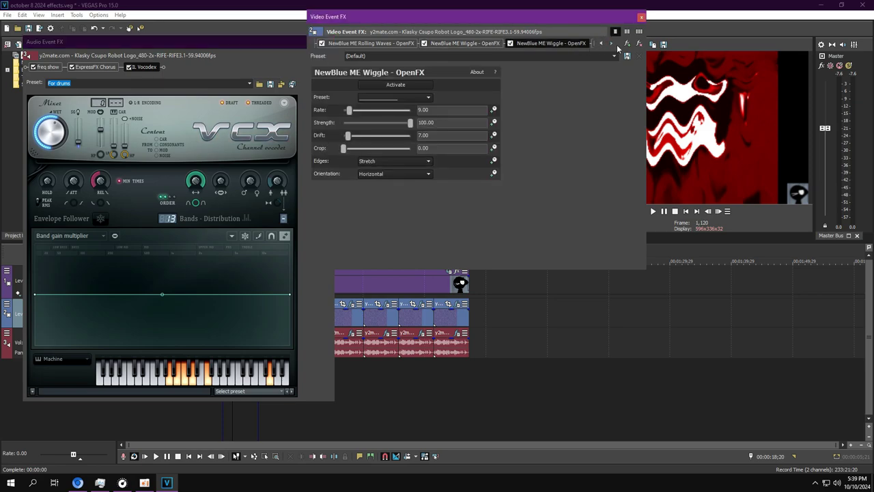
{"action": "left_click", "coordinate": [613, 43]}
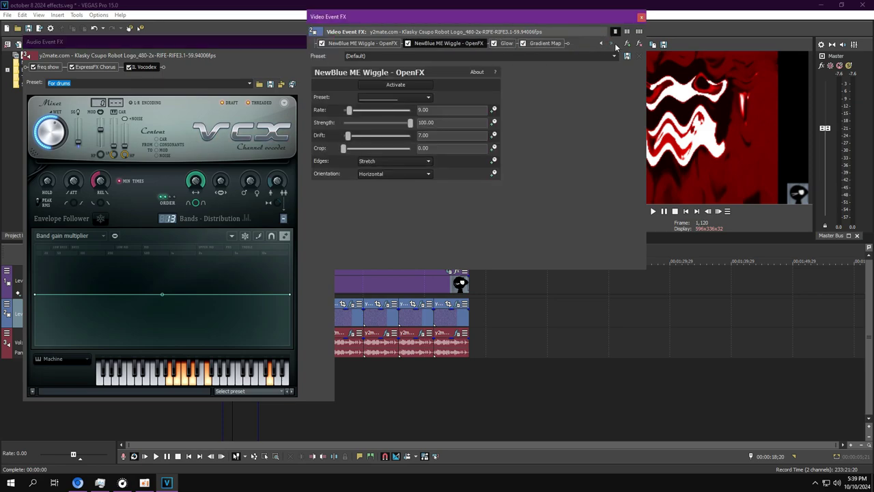
{"action": "left_click", "coordinate": [506, 43]}
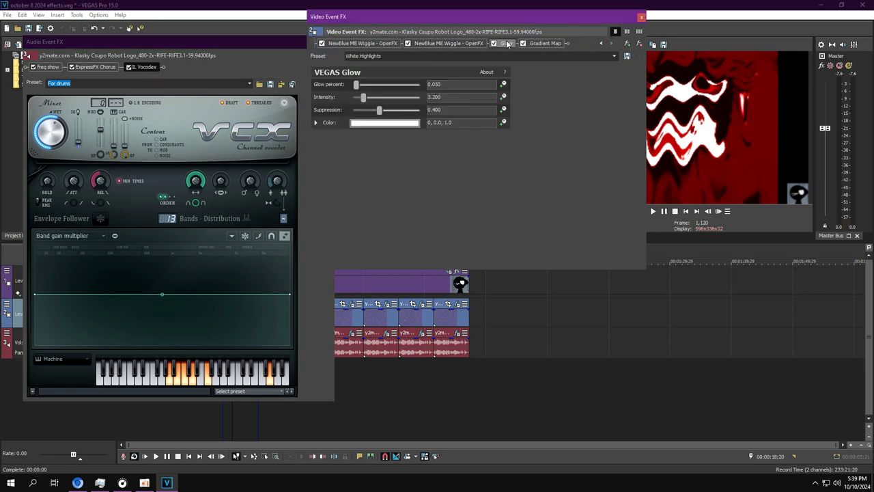
Step: Inspect the colour points of the fourth clip's Gradient Map, then close its video and audio effects
{"action": "left_click", "coordinate": [544, 43]}
{"action": "left_click", "coordinate": [346, 100]}
{"action": "left_click", "coordinate": [347, 100]}
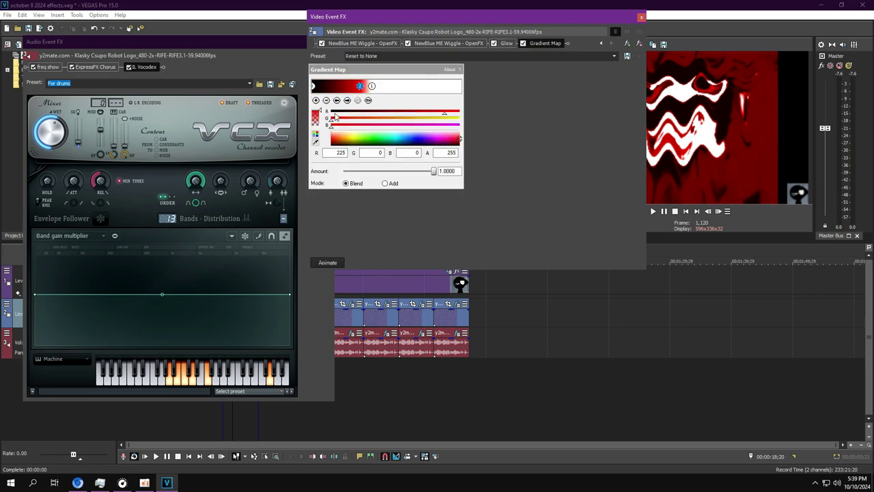
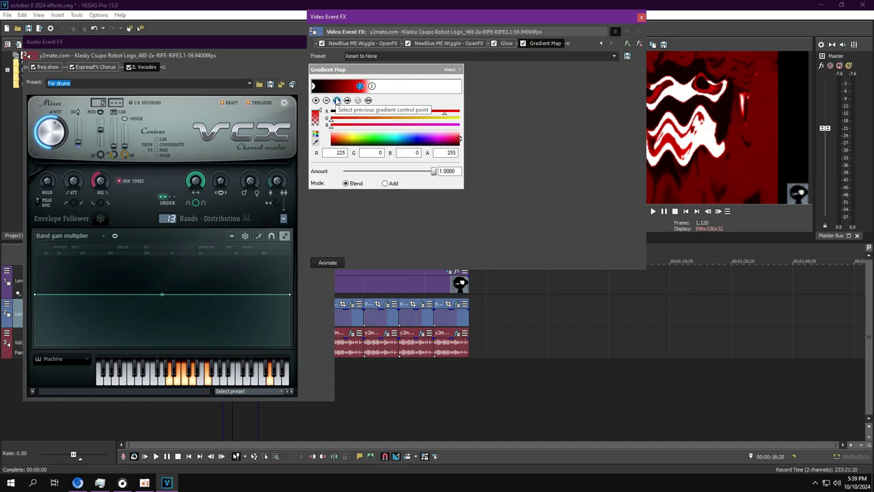
{"action": "left_click", "coordinate": [337, 100]}
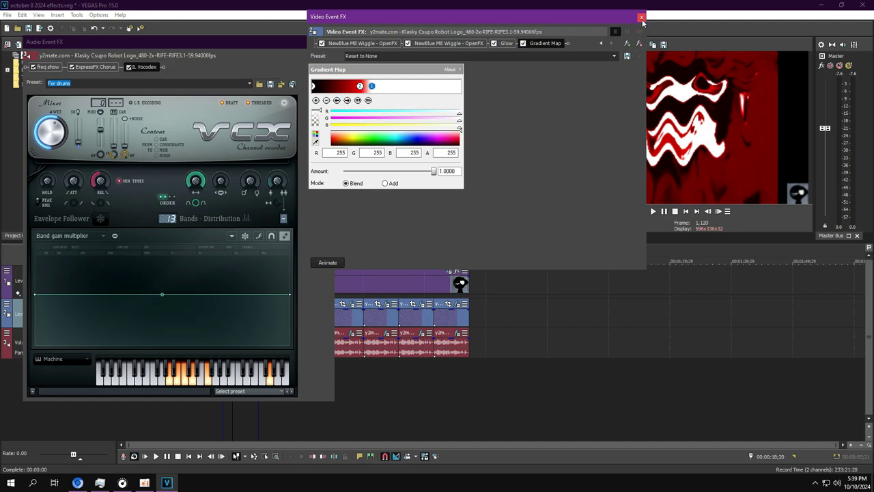
{"action": "left_click", "coordinate": [641, 18]}
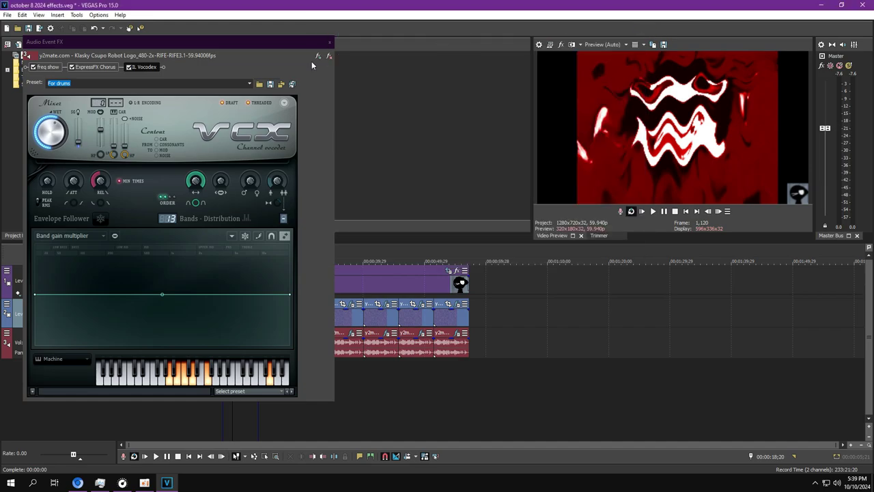
{"action": "left_click", "coordinate": [330, 43]}
Step: Open the fifth clip's video and audio effects and inspect its ExpressFX Chorus and VEGAS Spherize
{"action": "left_click", "coordinate": [276, 321]}
{"action": "left_click", "coordinate": [266, 363]}
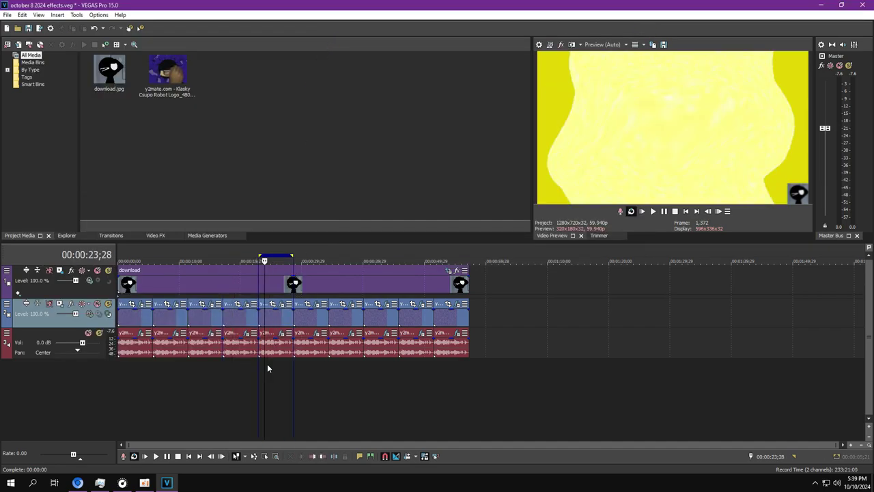
{"action": "left_click", "coordinate": [282, 304]}
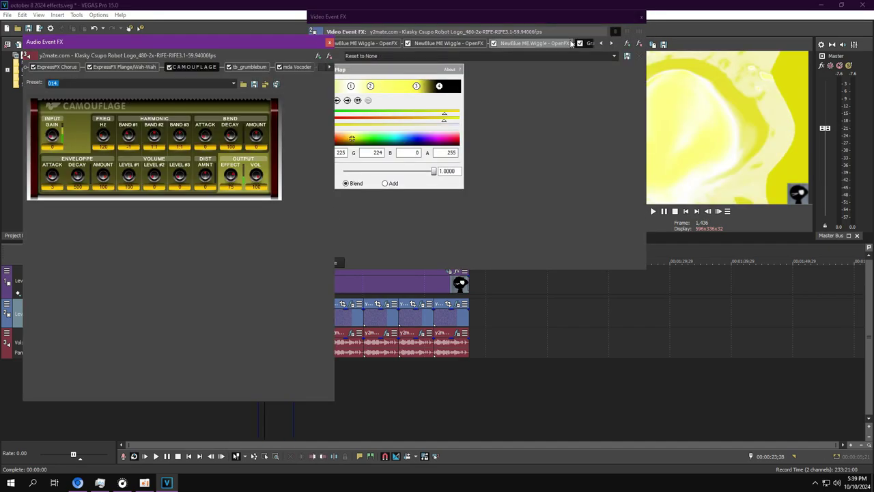
{"action": "left_click", "coordinate": [580, 39]}
{"action": "left_click", "coordinate": [68, 67]}
{"action": "left_click", "coordinate": [602, 43]}
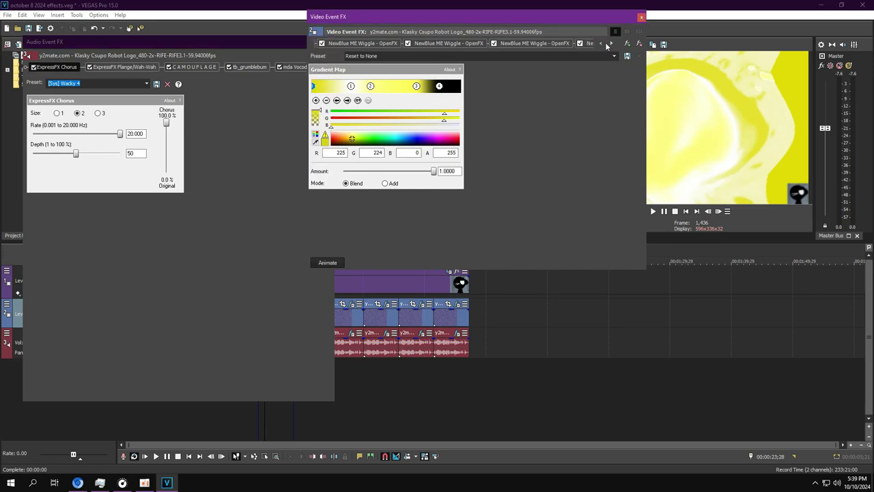
{"action": "left_click", "coordinate": [602, 43]}
{"action": "left_click", "coordinate": [602, 43]}
{"action": "left_click", "coordinate": [366, 45]}
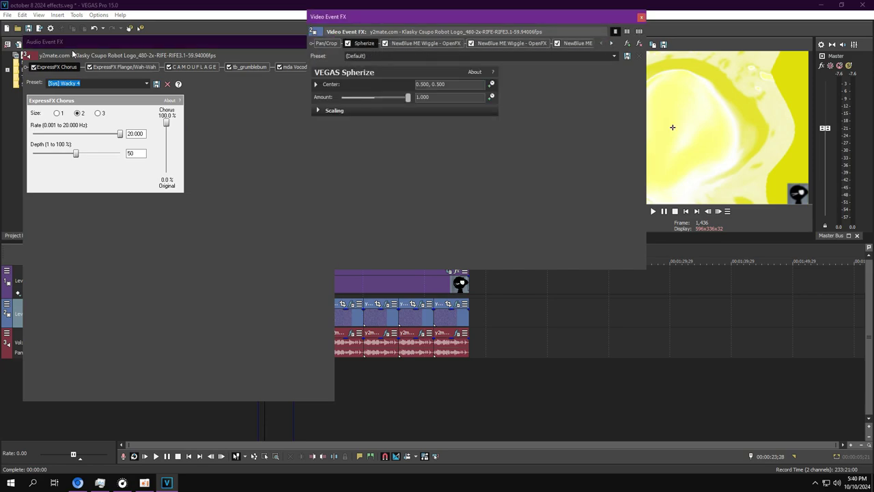
Step: Inspect the fifth clip's ExpressFX Flange/Wah-Wah, CAMOUFLAGE and tb_grumblebum along with its first three NewBlue ME Wiggles
{"action": "left_click", "coordinate": [114, 66]}
{"action": "left_click", "coordinate": [403, 43]}
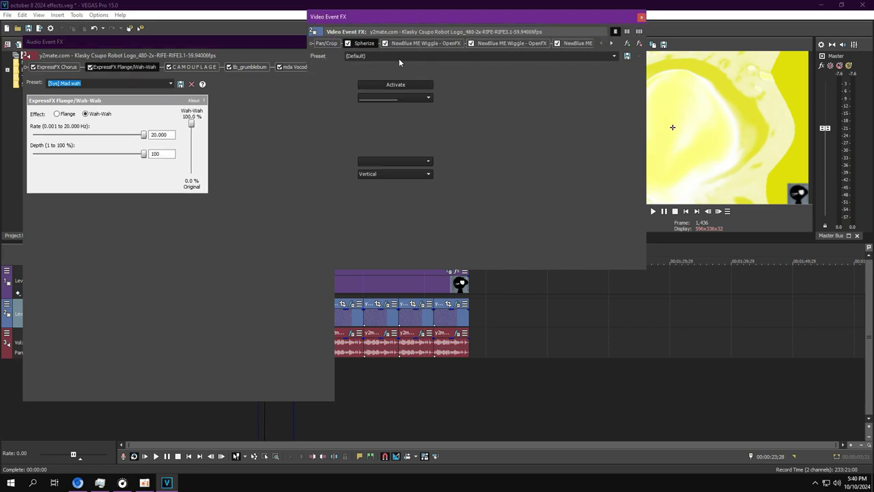
{"action": "left_click", "coordinate": [190, 66]}
{"action": "left_click", "coordinate": [509, 43]}
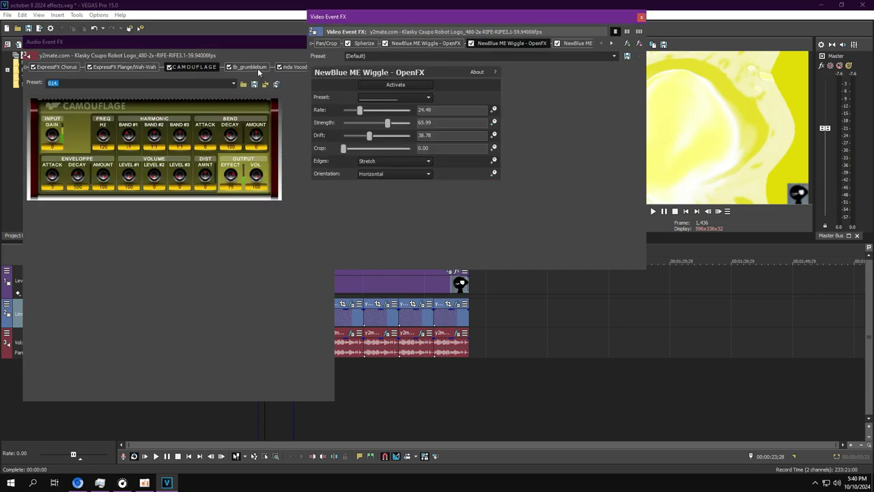
{"action": "left_click", "coordinate": [257, 68]}
{"action": "left_click", "coordinate": [578, 43]}
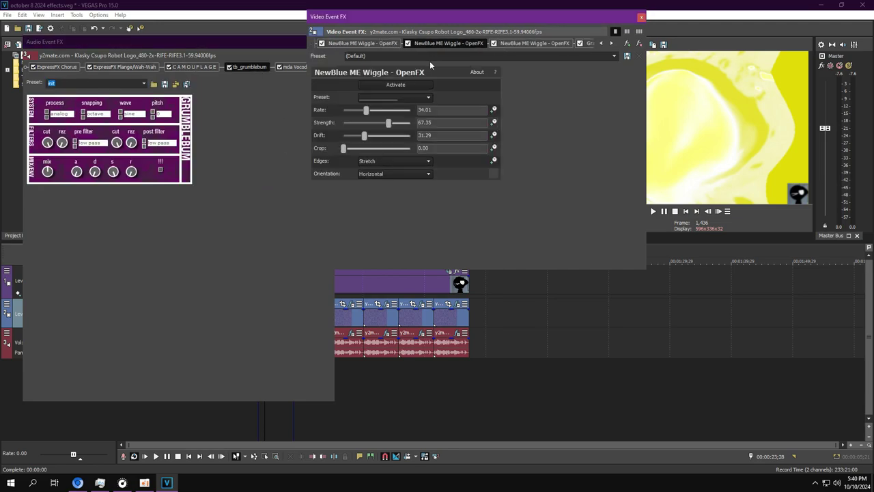
Step: Inspect the fifth clip's mda Vocoder and IL Vocodex audio effects and its fourth NewBlue ME Wiggle
{"action": "left_click", "coordinate": [298, 67]}
{"action": "left_click", "coordinate": [509, 44]}
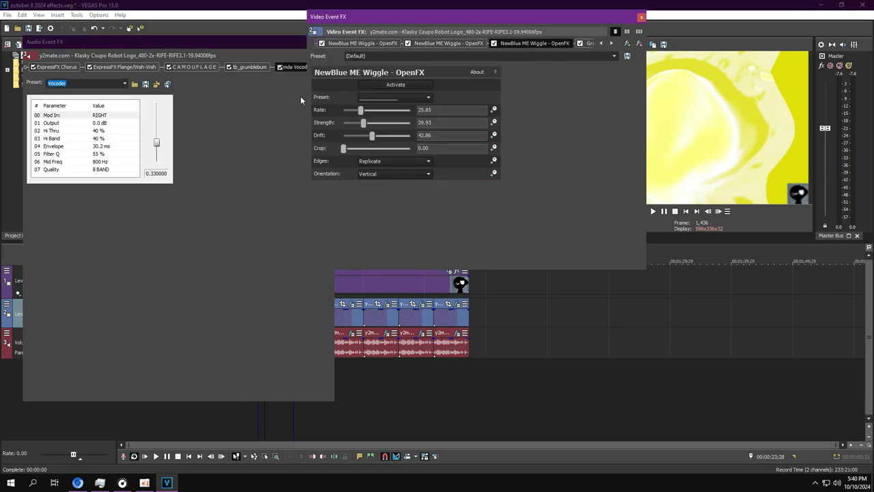
{"action": "left_click", "coordinate": [288, 52]}
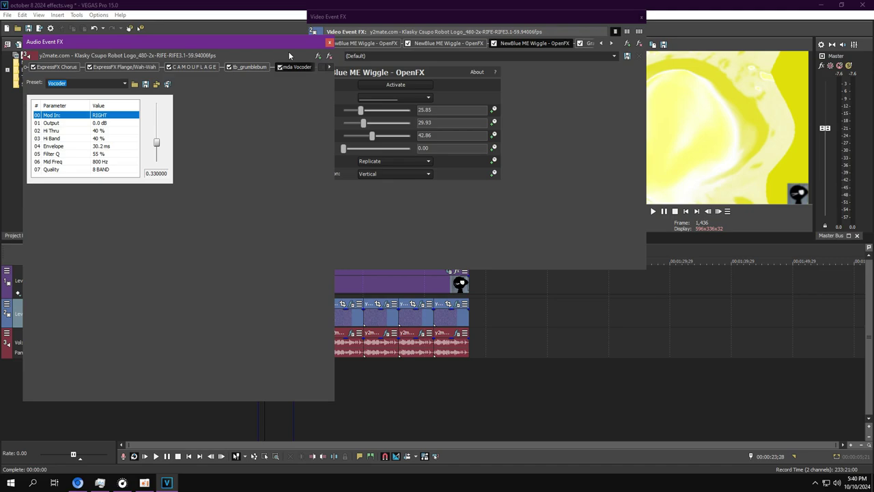
{"action": "left_click", "coordinate": [328, 66]}
{"action": "left_click", "coordinate": [611, 43]}
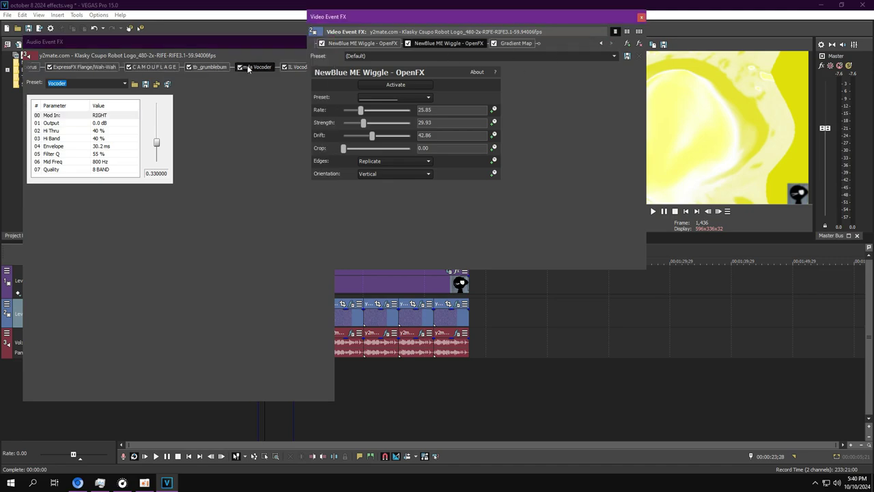
{"action": "left_click", "coordinate": [296, 67]}
Step: Inspect the colour points of the fifth clip's Gradient Map, then close its video and audio effects
{"action": "left_click", "coordinate": [515, 43]}
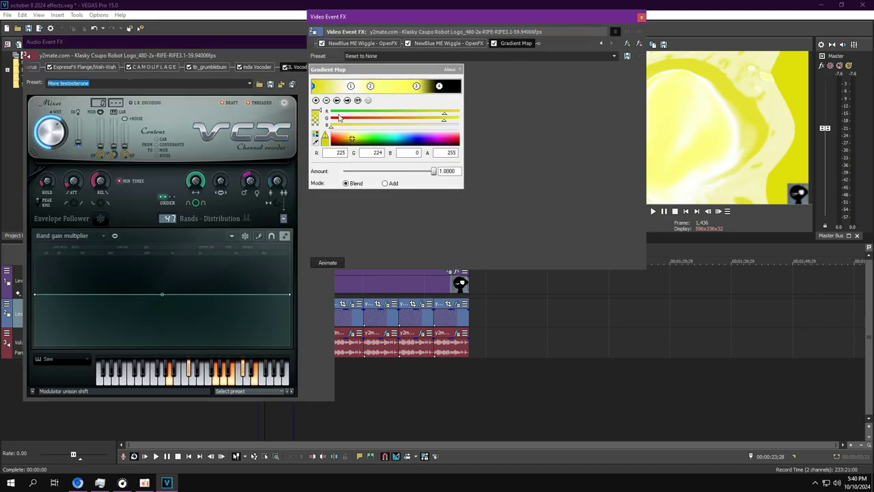
{"action": "left_click", "coordinate": [351, 86]}
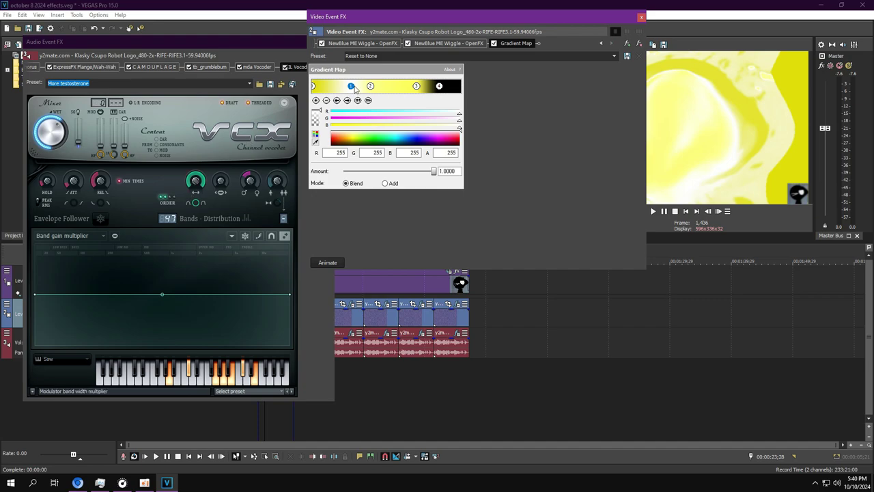
{"action": "left_click", "coordinate": [347, 100]}
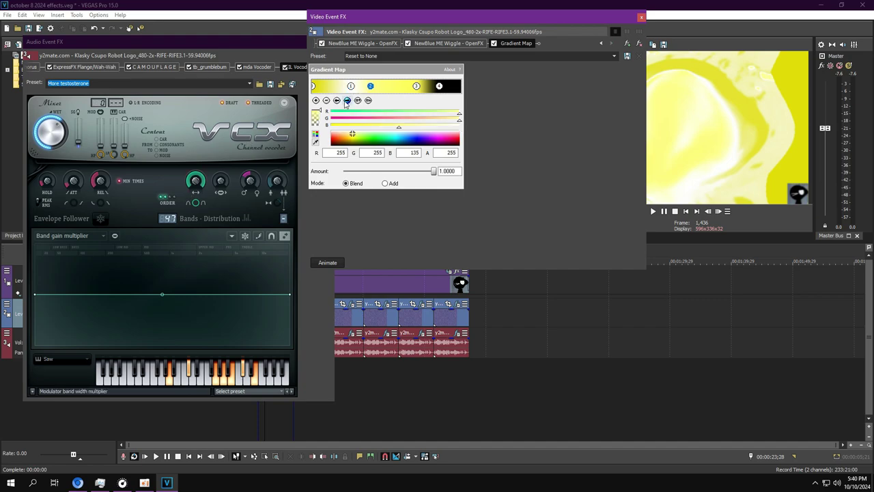
{"action": "left_click", "coordinate": [347, 101]}
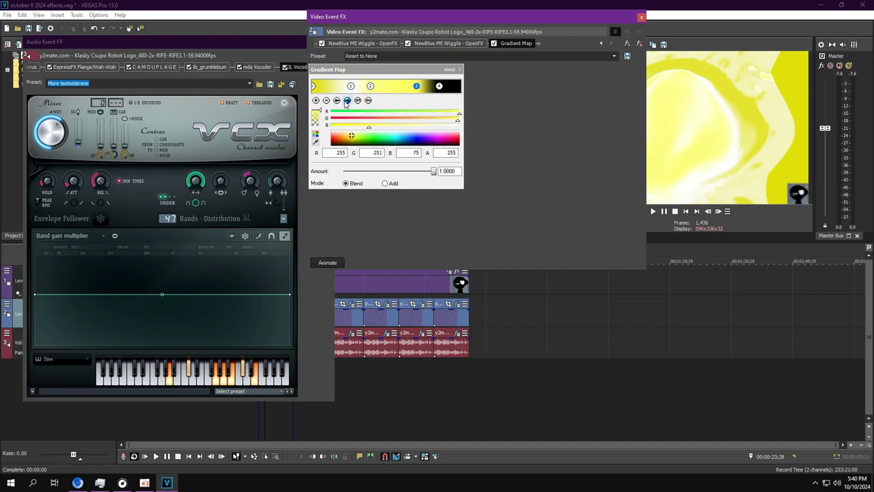
{"action": "left_click", "coordinate": [347, 101]}
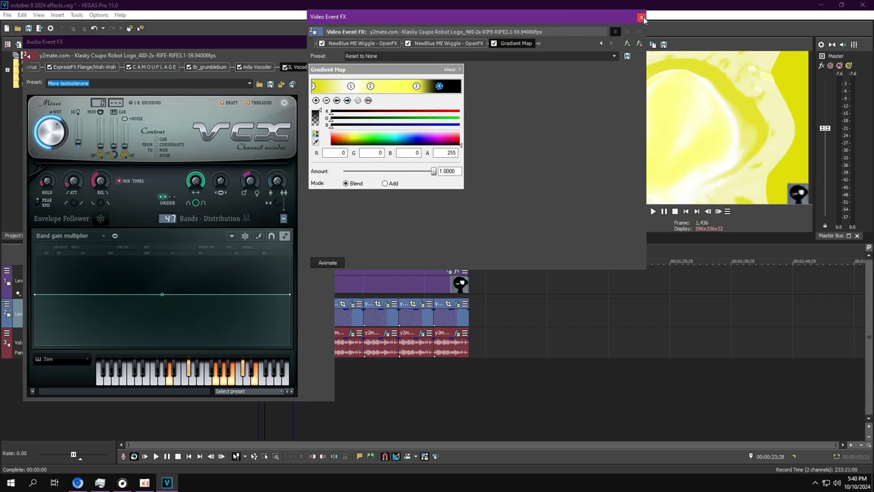
{"action": "left_click", "coordinate": [641, 16]}
{"action": "left_click", "coordinate": [328, 42]}
Step: Preview the sixth clip and open its video and audio effects to view the IL Vocodex settings
{"action": "left_click", "coordinate": [300, 364]}
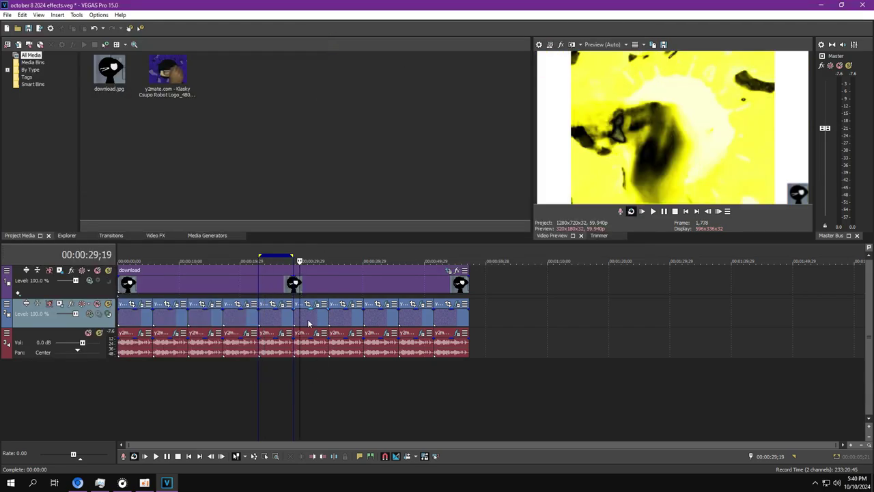
{"action": "double_click", "coordinate": [308, 323]}
{"action": "left_click", "coordinate": [298, 333]}
{"action": "left_click", "coordinate": [316, 304]}
{"action": "left_click", "coordinate": [317, 321]}
{"action": "left_click", "coordinate": [317, 334]}
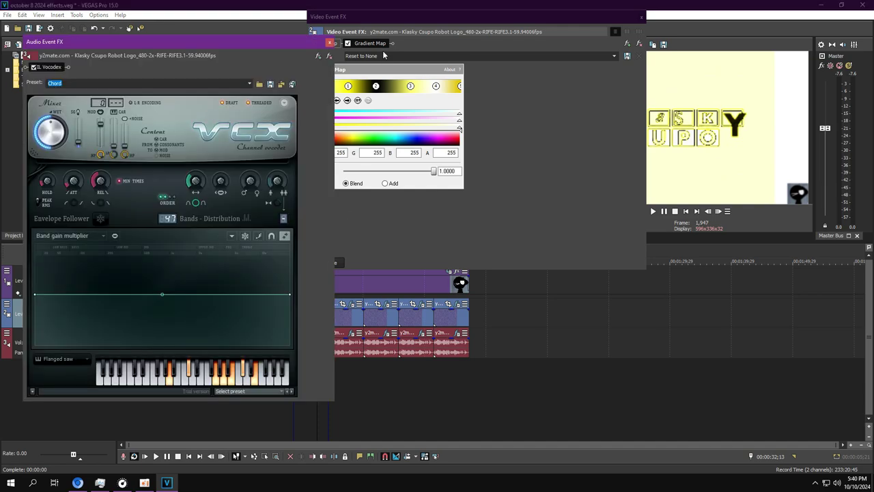
Step: Inspect each colour point of the sixth clip's Gradient Map, then close its video and audio effects
{"action": "left_click", "coordinate": [349, 100]}
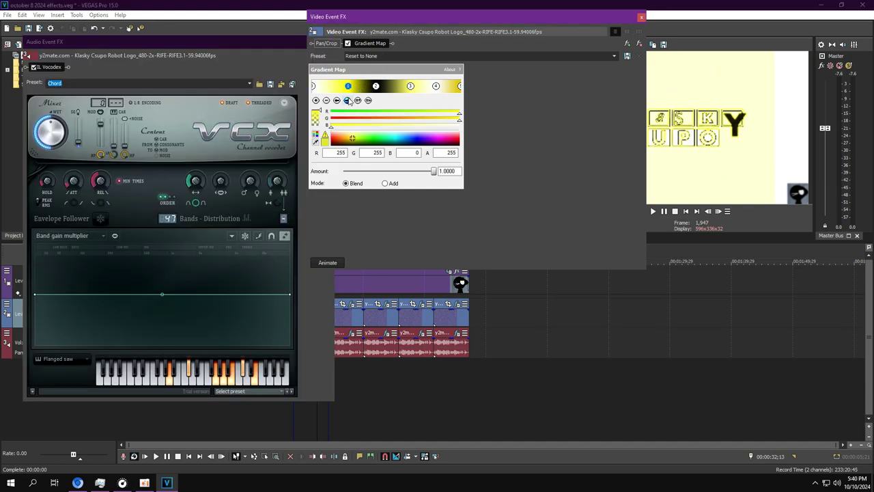
{"action": "left_click", "coordinate": [347, 101]}
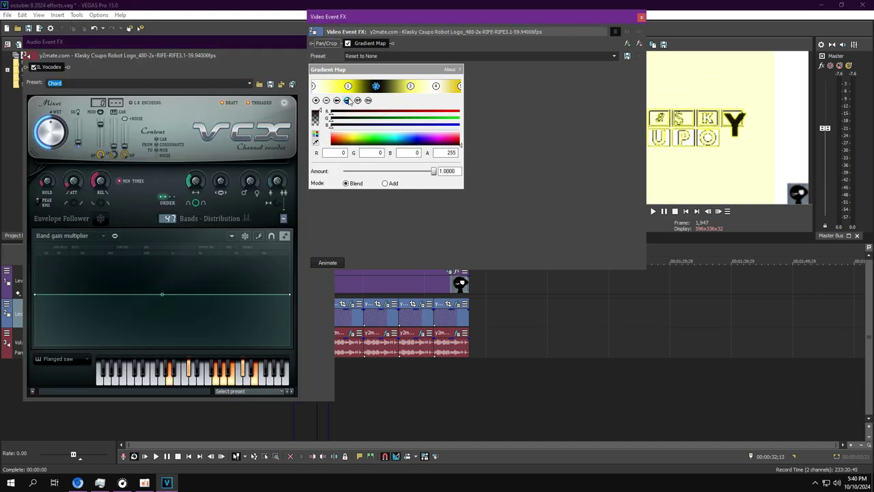
{"action": "left_click", "coordinate": [347, 100]}
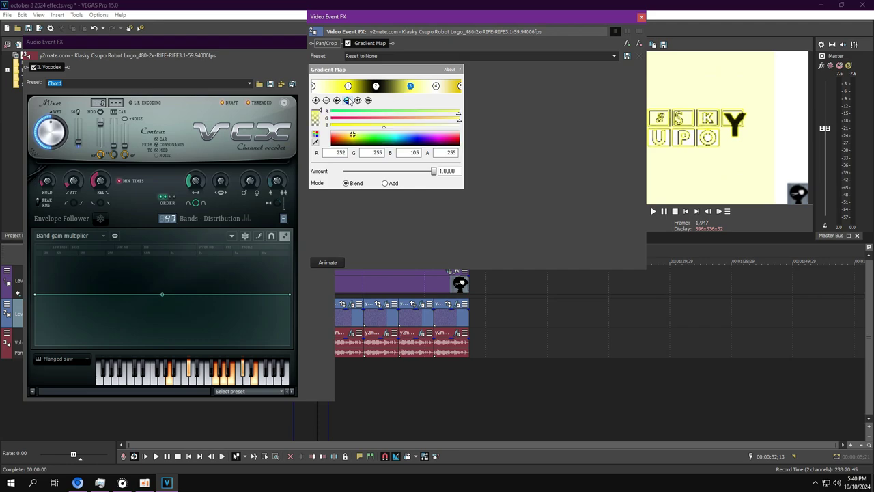
{"action": "left_click", "coordinate": [348, 101]}
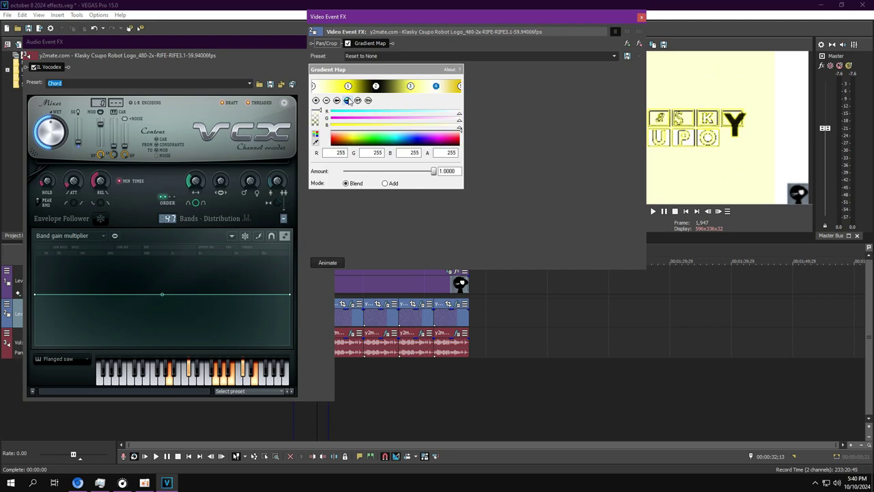
{"action": "left_click", "coordinate": [348, 100]}
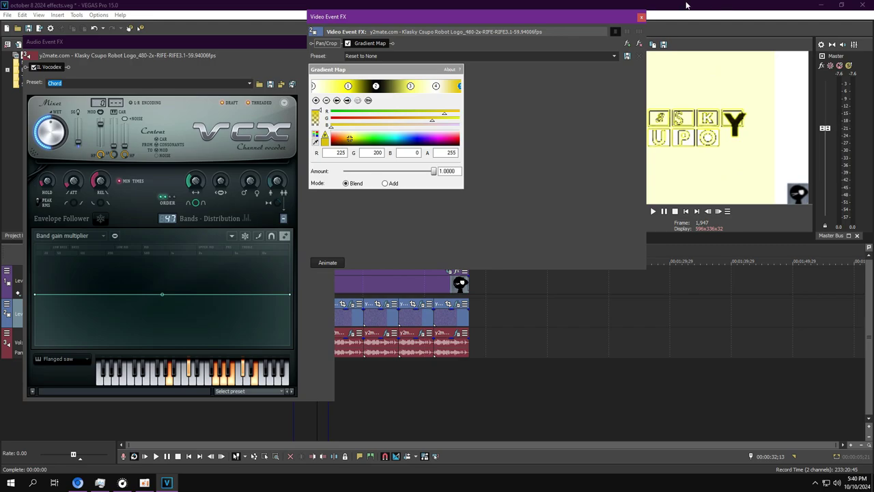
{"action": "left_click", "coordinate": [642, 18]}
{"action": "left_click", "coordinate": [326, 41]}
Step: Open the seventh clip's audio and video effects and inspect its IL Vocodex and VEGAS Glow
{"action": "left_click", "coordinate": [353, 361]}
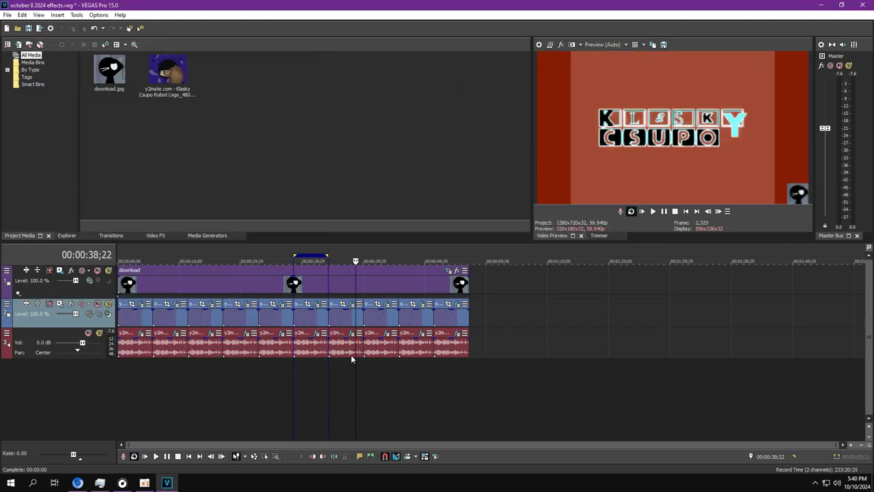
{"action": "double_click", "coordinate": [347, 321]}
{"action": "left_click", "coordinate": [341, 318]}
{"action": "left_click", "coordinate": [352, 333]}
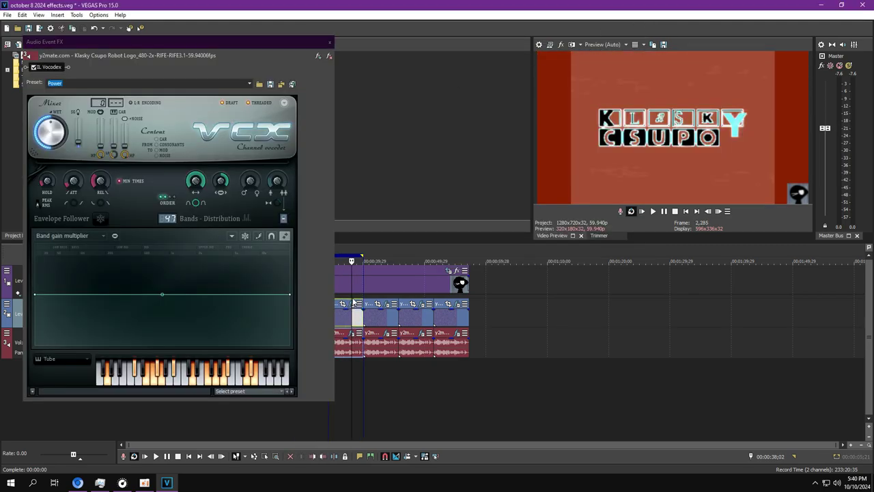
{"action": "left_click", "coordinate": [352, 304]}
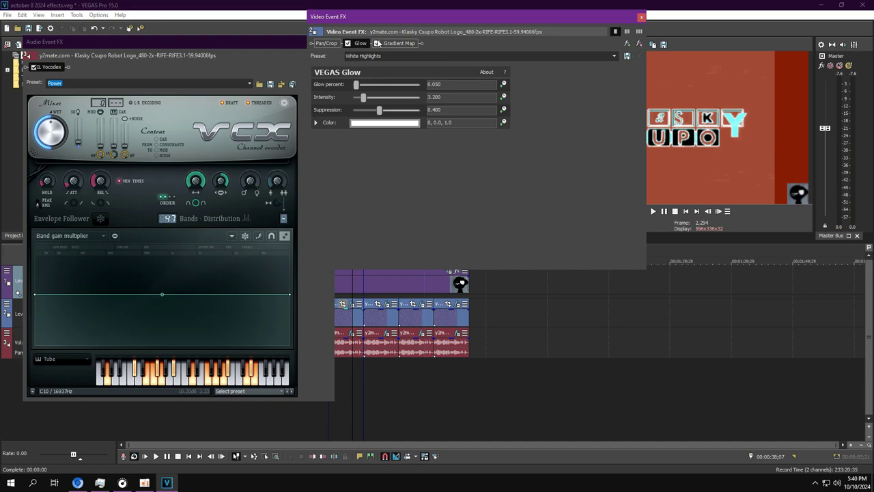
Step: Inspect each colour point of the seventh clip's Gradient Map, then close its video effects
{"action": "left_click", "coordinate": [399, 43]}
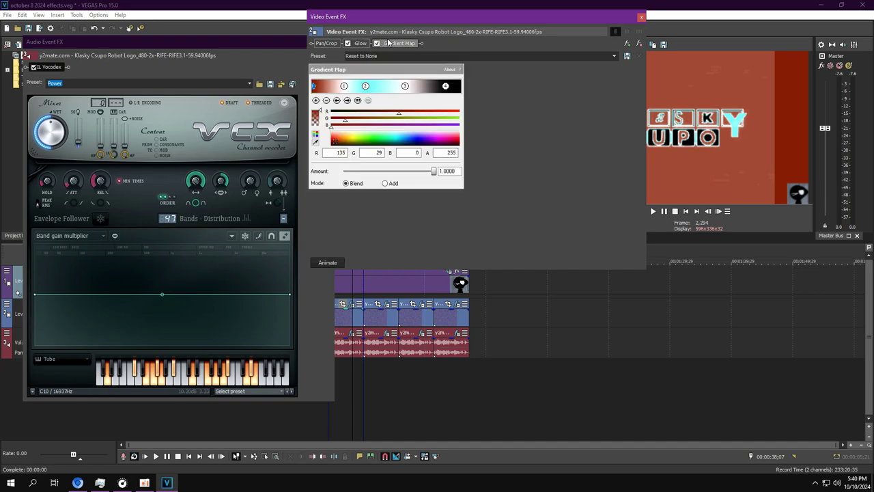
{"action": "left_click", "coordinate": [349, 101]}
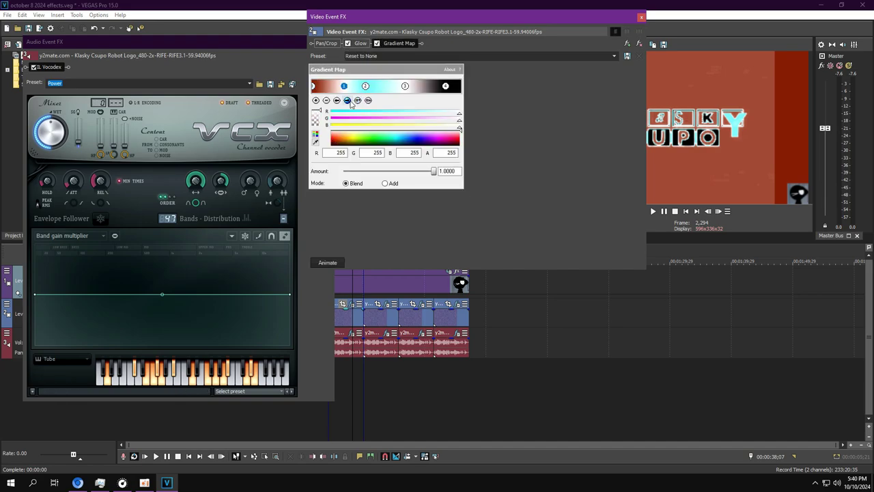
{"action": "left_click", "coordinate": [349, 101]}
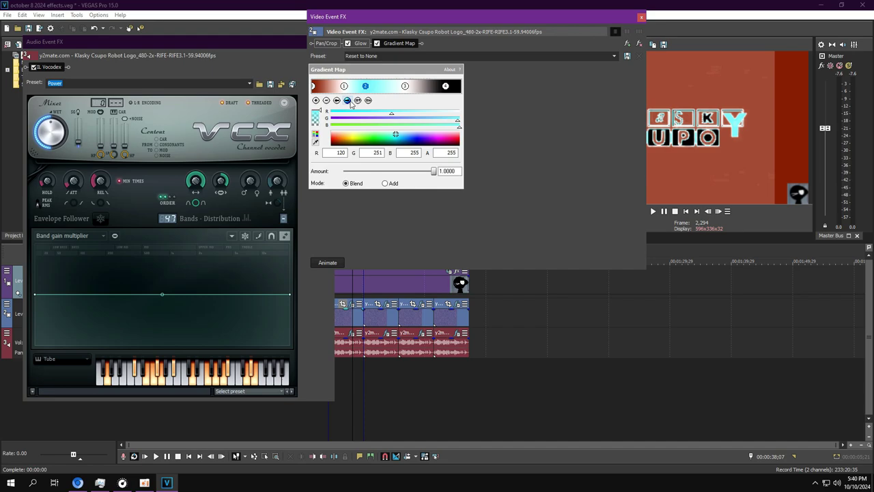
{"action": "left_click", "coordinate": [349, 101]}
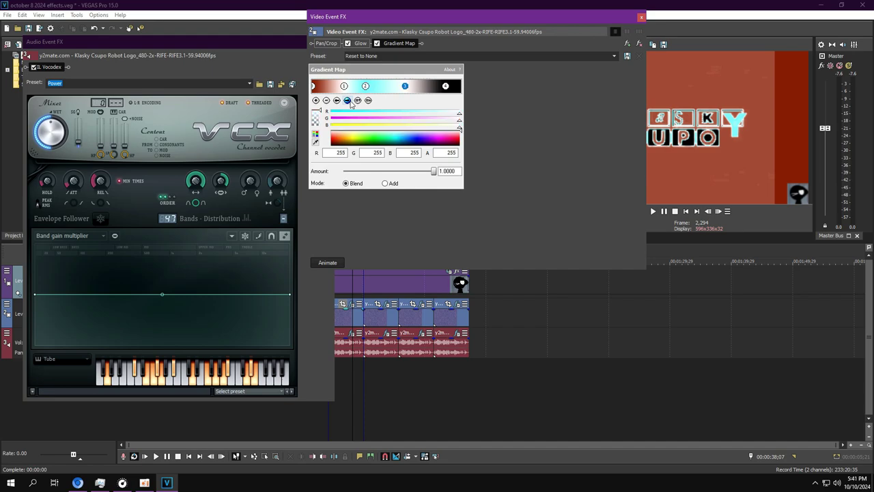
{"action": "left_click", "coordinate": [349, 101]}
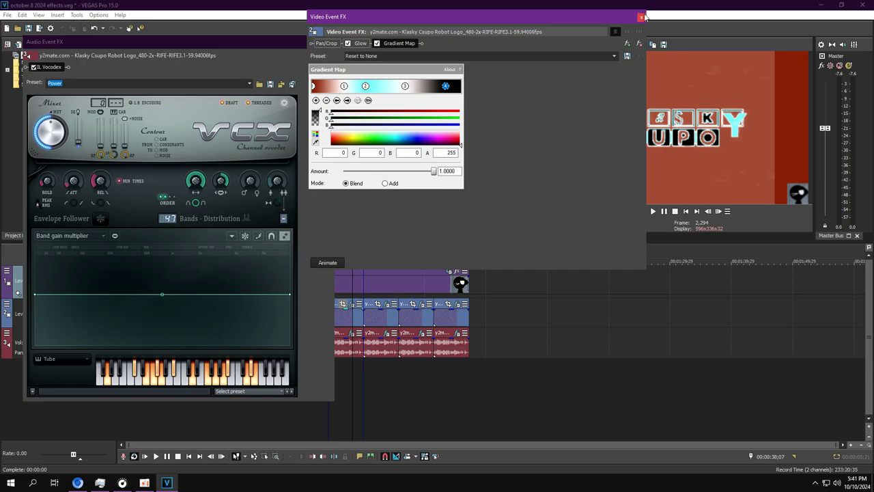
{"action": "left_click", "coordinate": [641, 17]}
Step: Open the eighth clip's audio and video effects and inspect its IL Vocodex and TV Simulator
{"action": "left_click", "coordinate": [374, 317]}
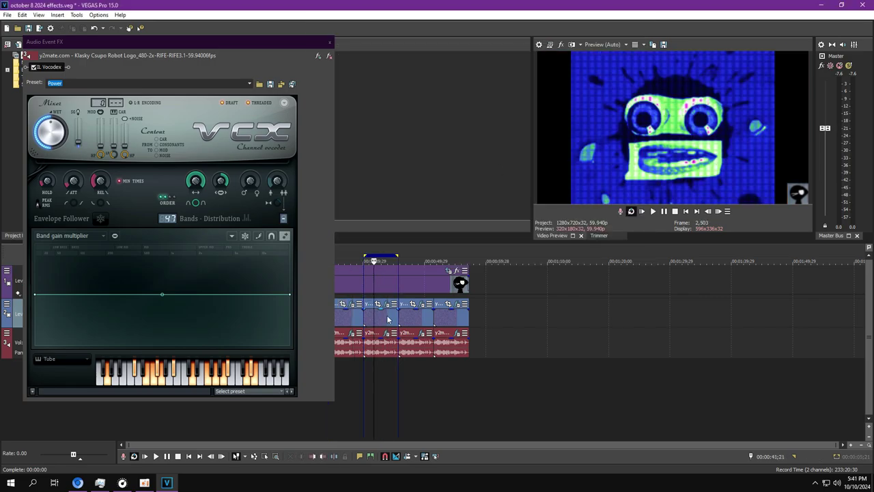
{"action": "left_click", "coordinate": [387, 324]}
{"action": "left_click", "coordinate": [387, 338]}
{"action": "left_click", "coordinate": [386, 332]}
{"action": "left_click", "coordinate": [386, 304]}
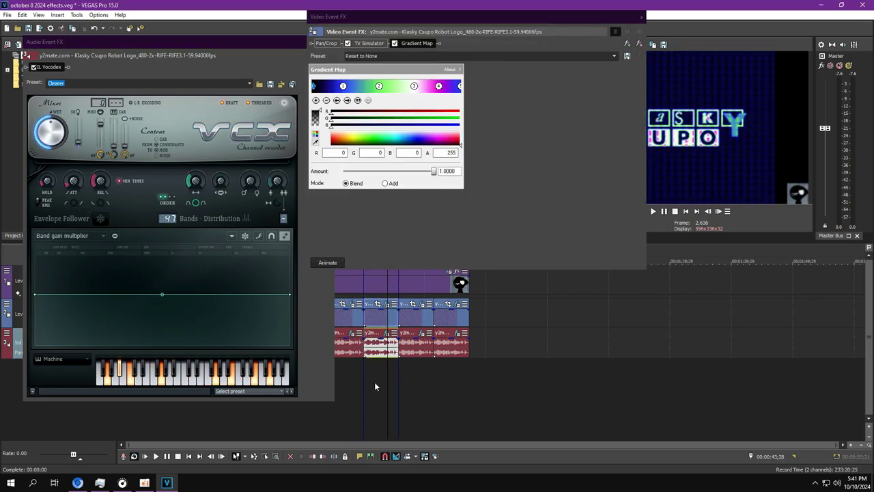
{"action": "left_click", "coordinate": [374, 386]}
{"action": "left_click", "coordinate": [369, 43]}
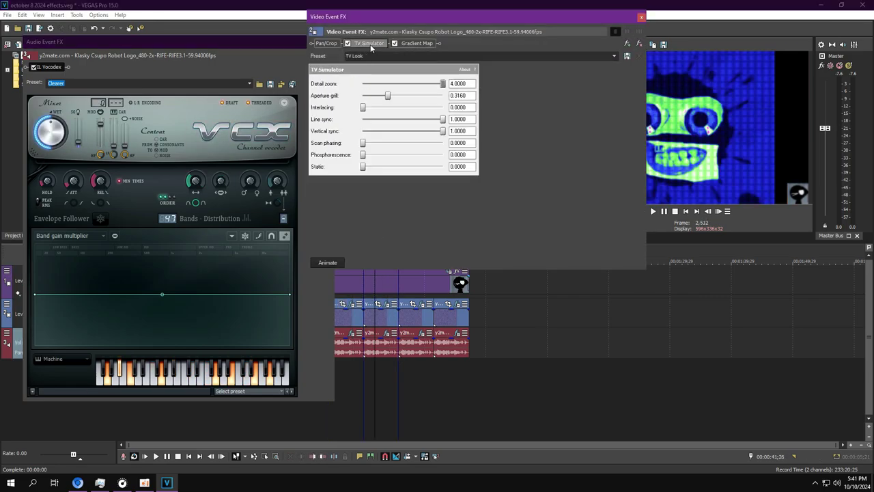
Step: Inspect the colour points of the eighth clip's Gradient Map one after another
{"action": "left_click", "coordinate": [421, 43]}
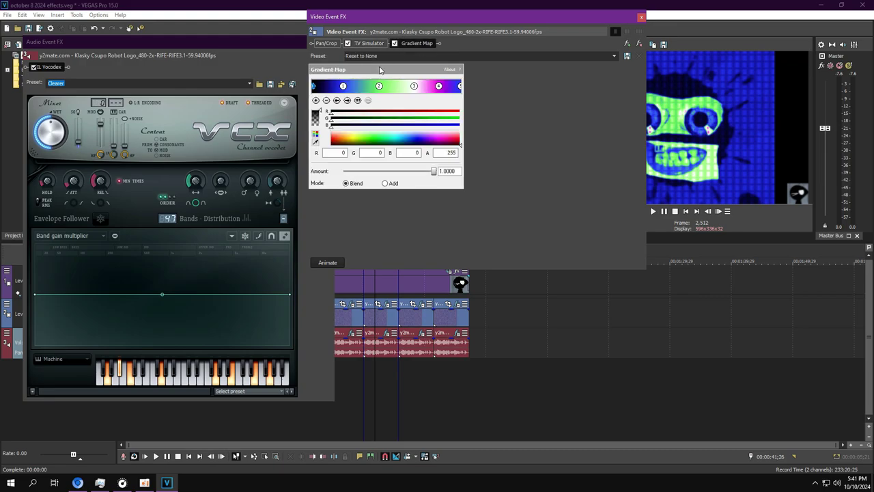
{"action": "left_click", "coordinate": [351, 101]}
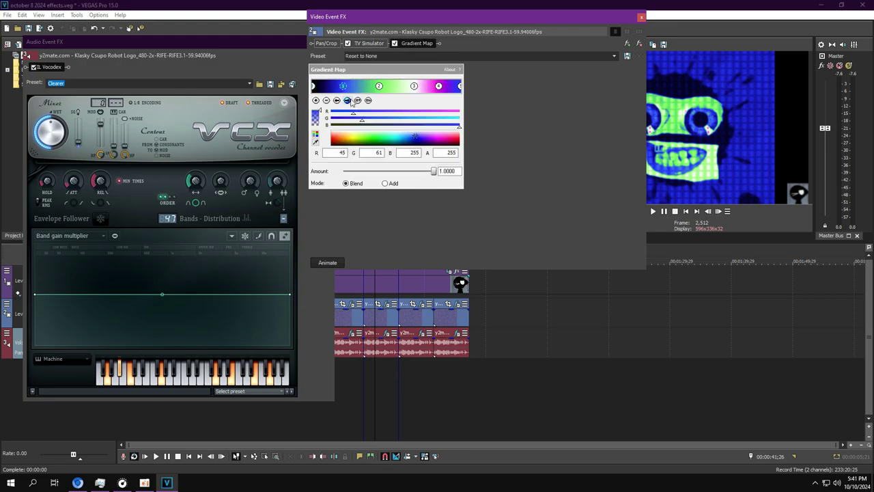
{"action": "double_click", "coordinate": [350, 101]}
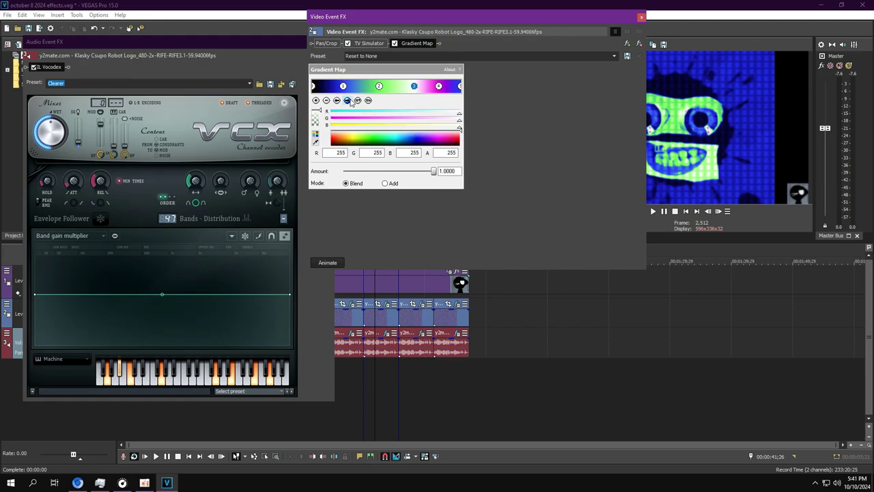
{"action": "left_click", "coordinate": [336, 101]}
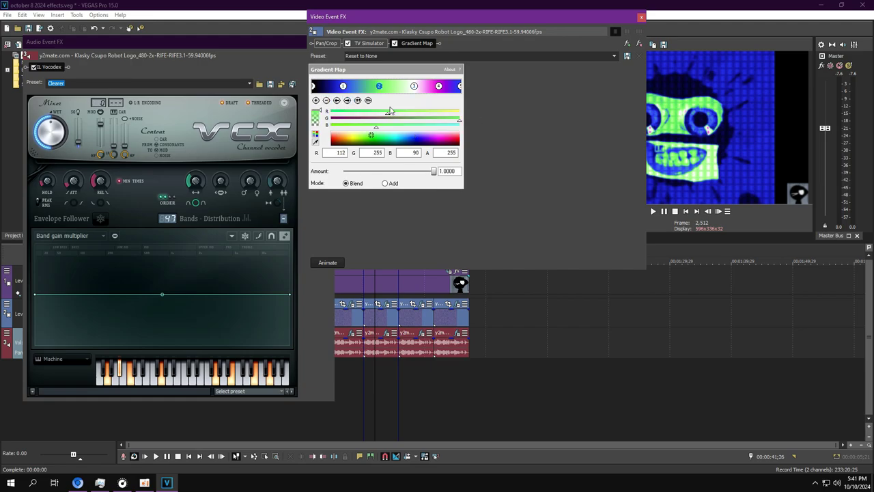
{"action": "left_click", "coordinate": [346, 100]}
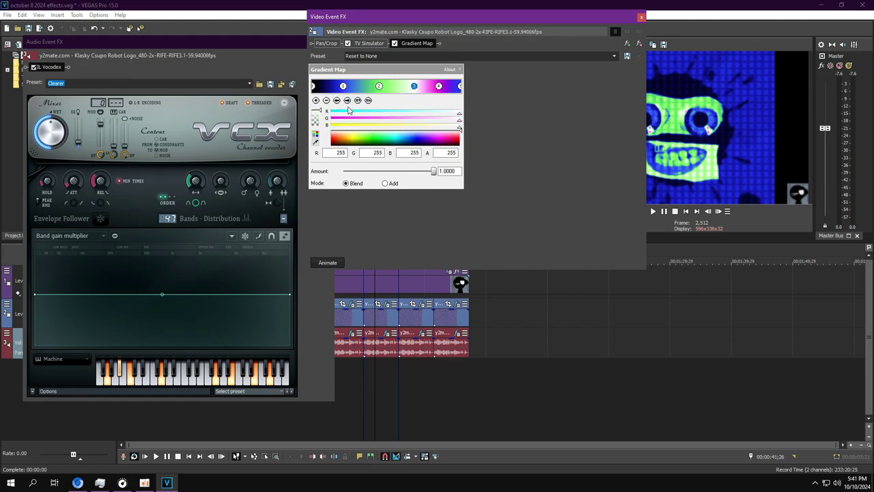
{"action": "left_click", "coordinate": [347, 101]}
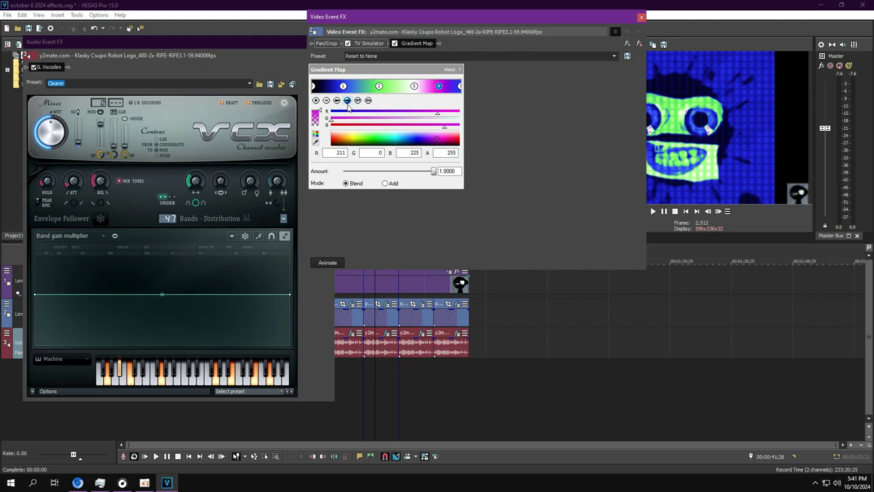
{"action": "left_click", "coordinate": [347, 100]}
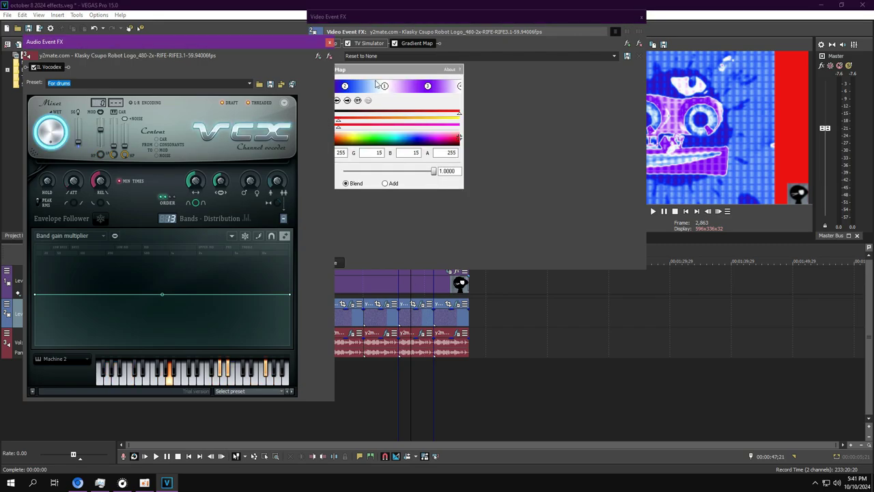
Step: Inspect the ninth clip's TV Simulator and each colour point of its Gradient Map
{"action": "left_click", "coordinate": [362, 43]}
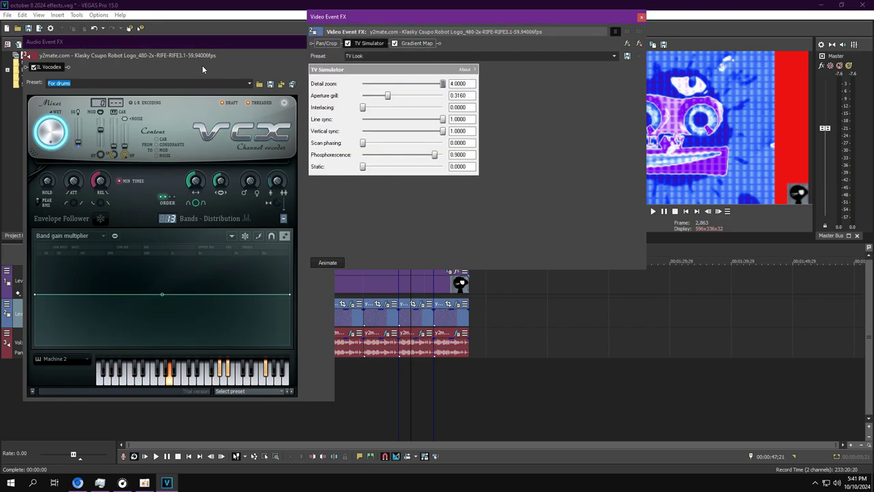
{"action": "left_click", "coordinate": [410, 43]}
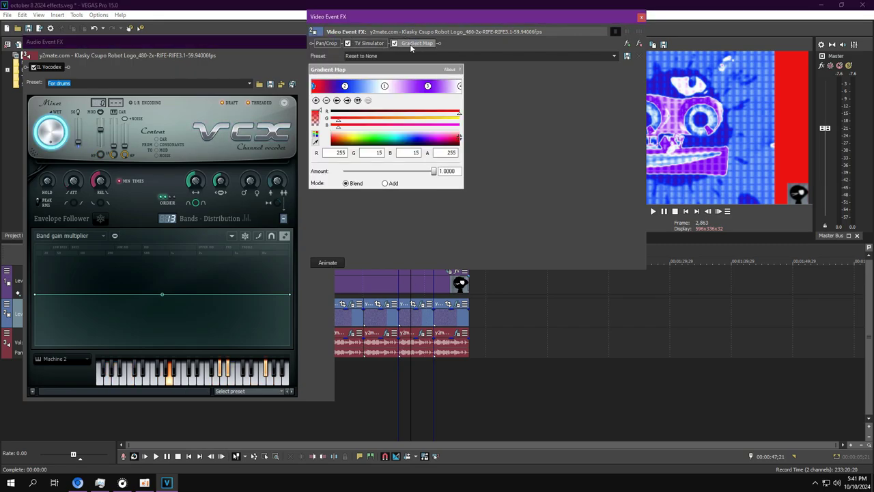
{"action": "left_click", "coordinate": [345, 86]}
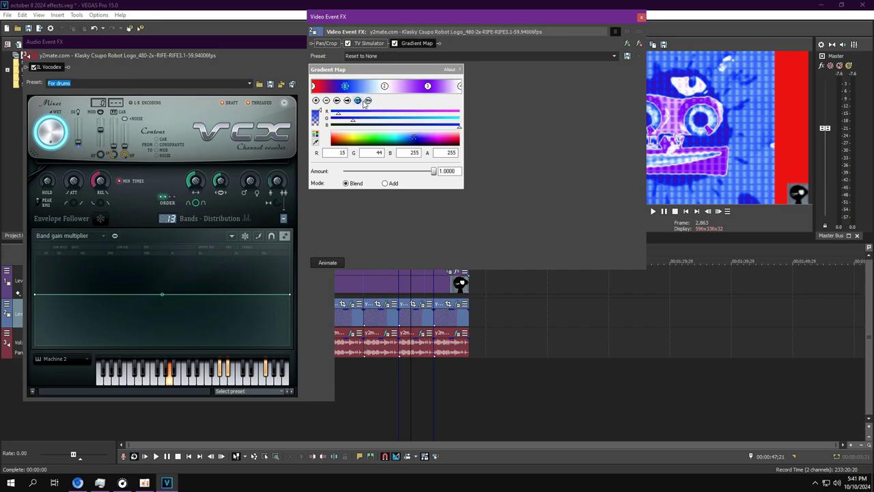
{"action": "left_click", "coordinate": [368, 100]}
{"action": "left_click", "coordinate": [385, 87]}
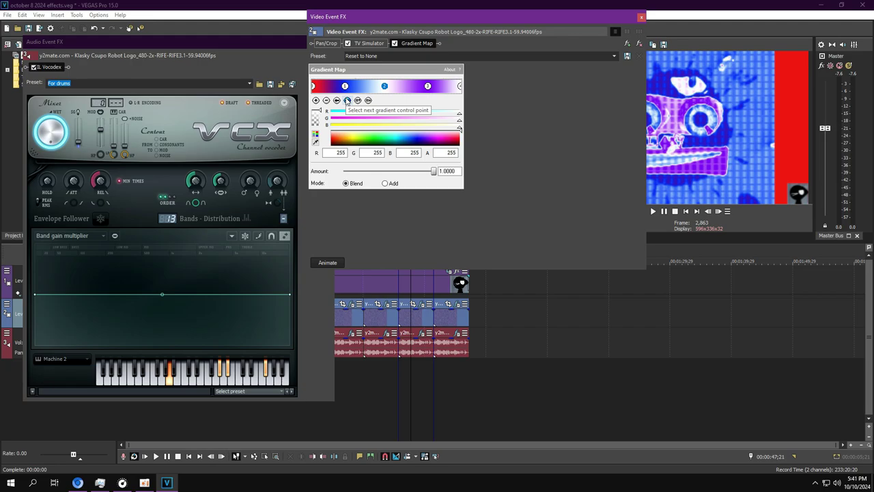
{"action": "left_click", "coordinate": [347, 100]}
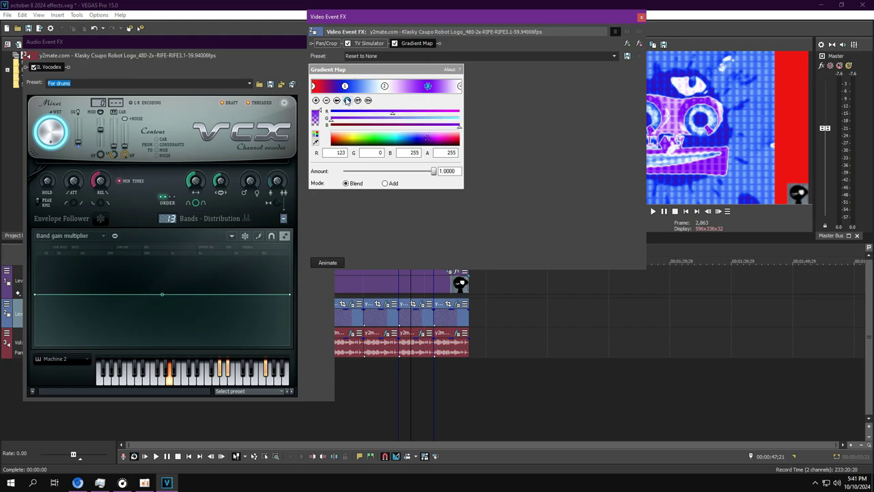
{"action": "left_click", "coordinate": [347, 100]}
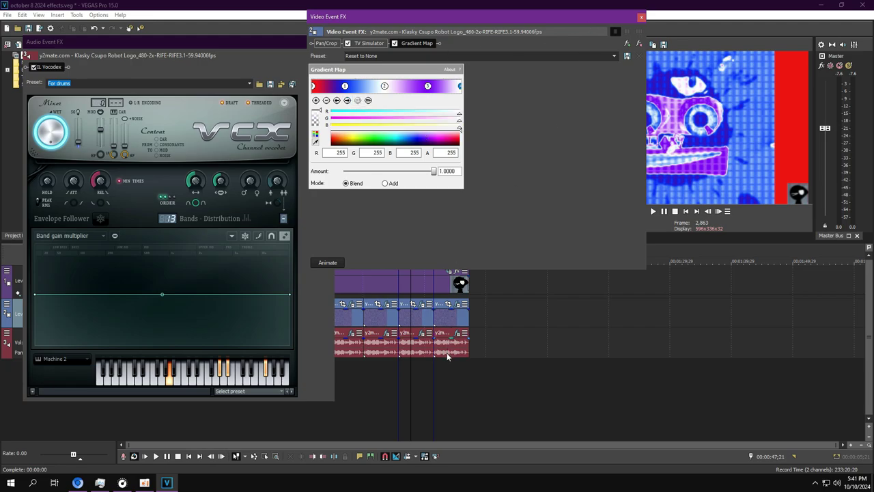
Step: Open the tenth clip's audio and video effects and inspect each colour point of its Gradient Map
{"action": "left_click", "coordinate": [457, 313]}
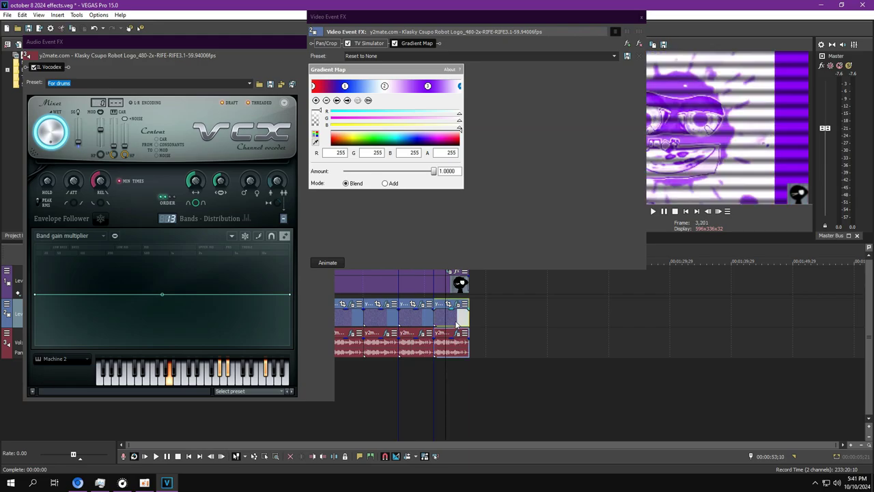
{"action": "left_click", "coordinate": [461, 314]}
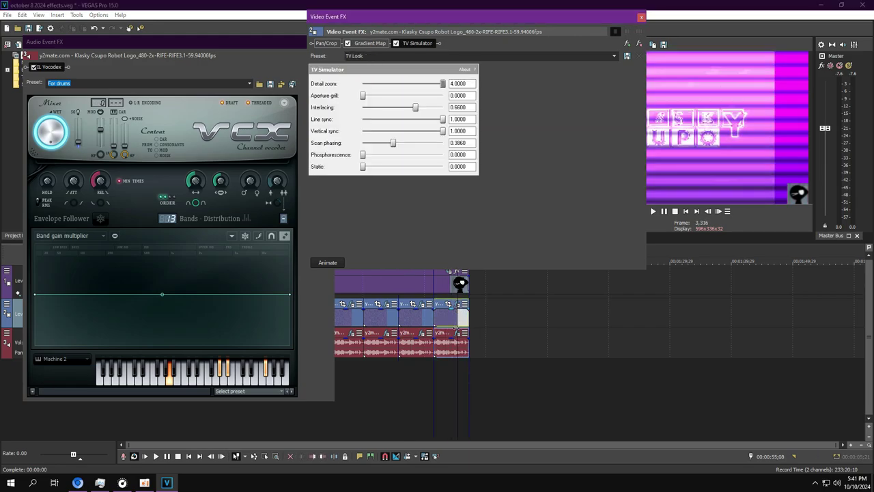
{"action": "left_click", "coordinate": [381, 43]}
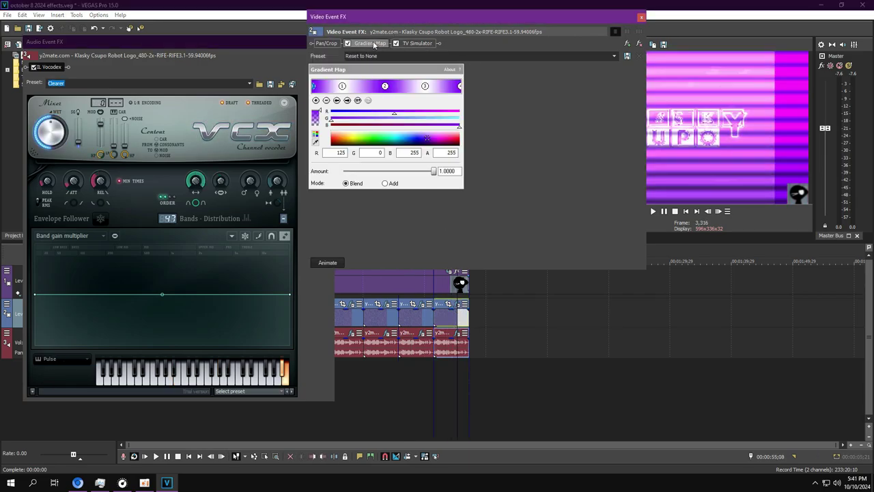
{"action": "left_click", "coordinate": [347, 100]}
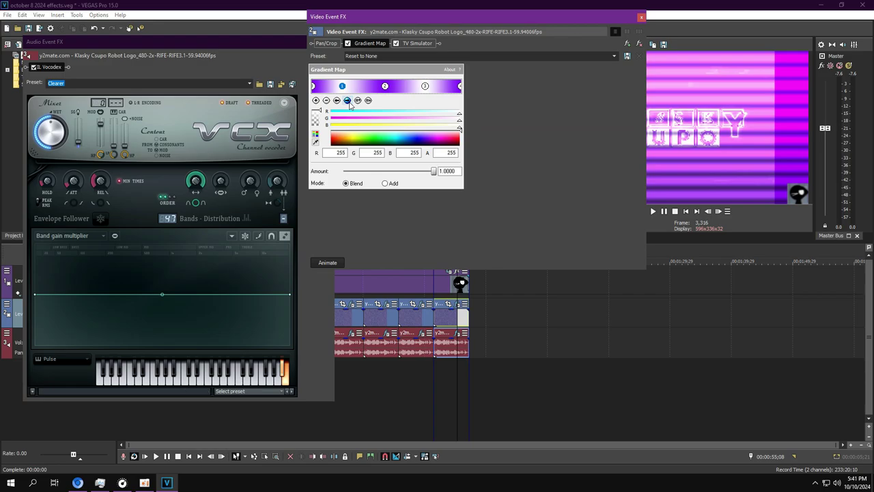
{"action": "left_click", "coordinate": [348, 100]}
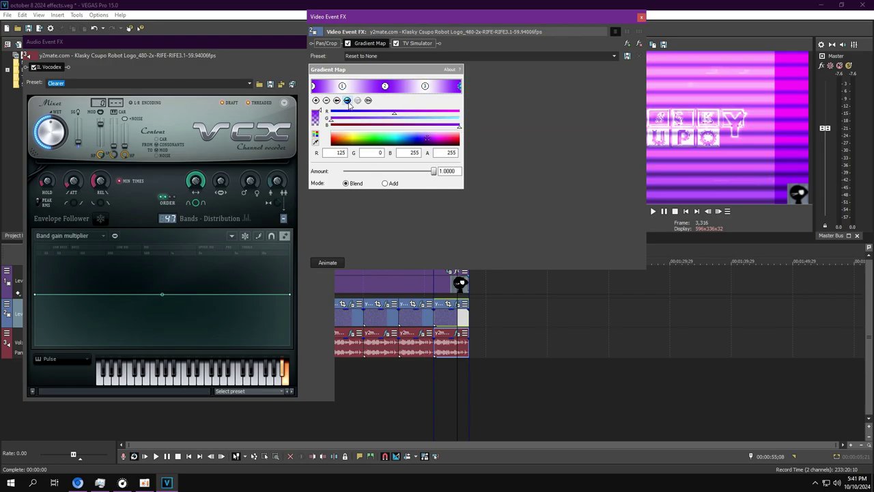
{"action": "left_click", "coordinate": [348, 101]}
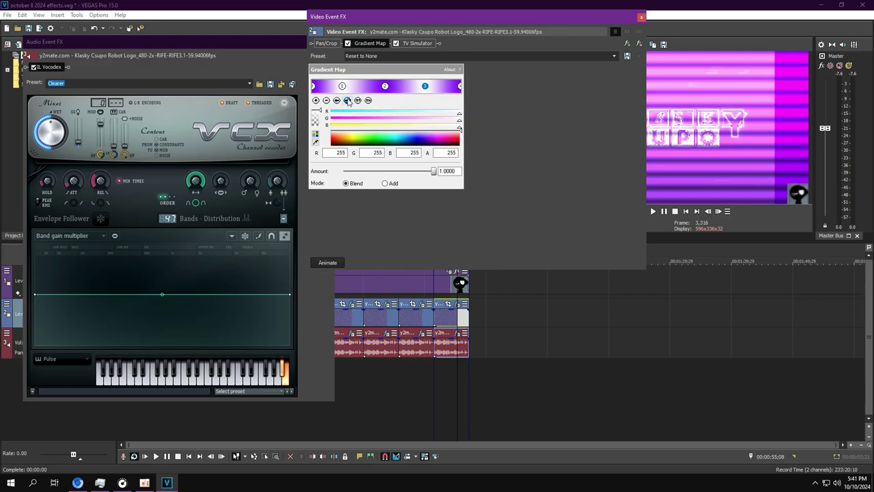
{"action": "left_click", "coordinate": [347, 100]}
Step: Inspect the tenth clip's TV Simulator, then close its video and audio effects windows
{"action": "left_click", "coordinate": [416, 44]}
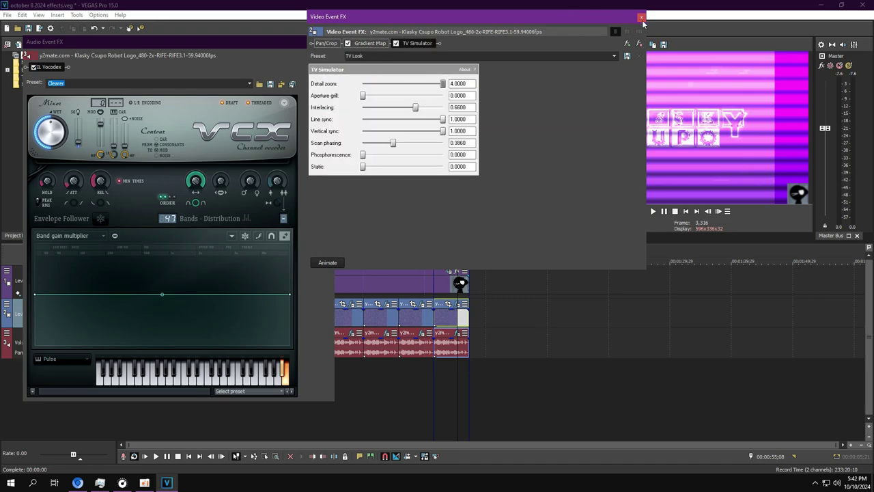
{"action": "left_click", "coordinate": [641, 18]}
{"action": "left_click", "coordinate": [330, 42]}
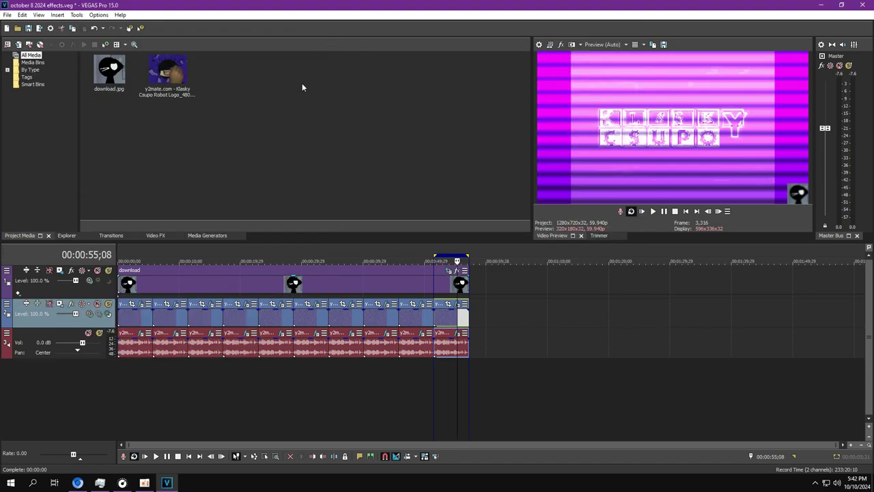
{"action": "left_click", "coordinate": [78, 482]}
{"action": "scroll", "coordinate": [175, 327], "scroll_direction": "down", "scroll_amount": 10}
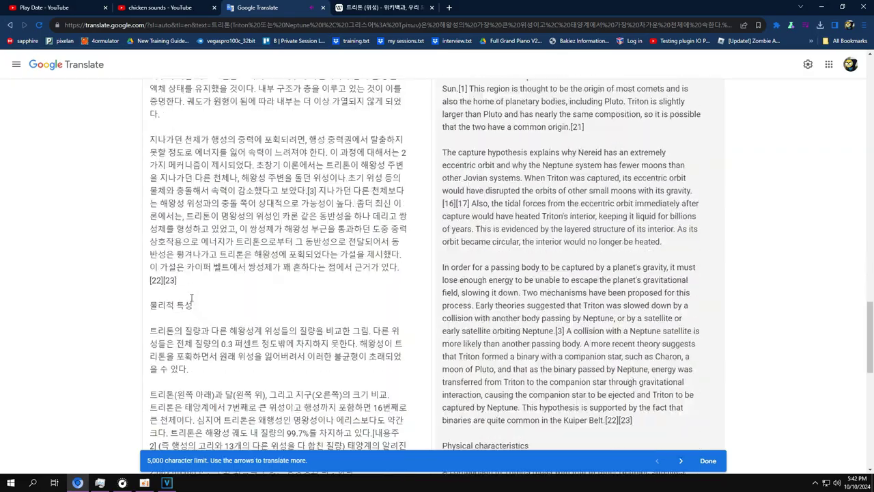
{"action": "left_click", "coordinate": [167, 483]}
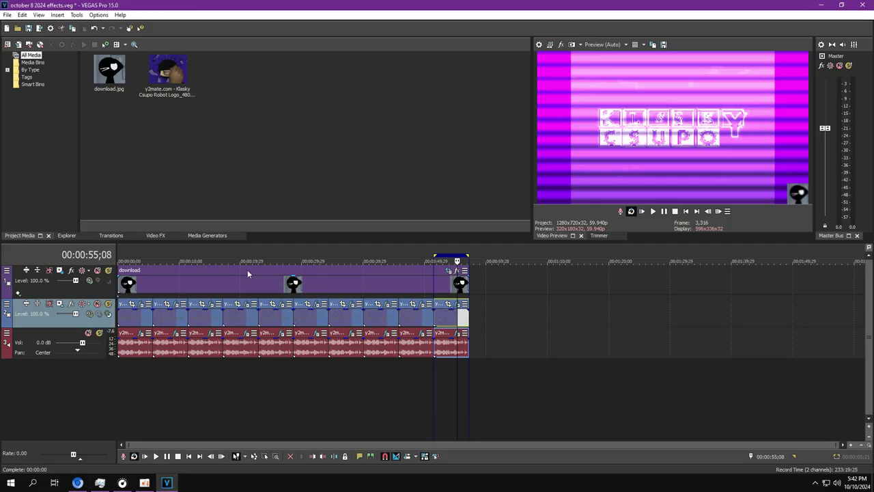
Step: Select the full length of the download image event as the loop region and play the project from its start
{"action": "double_click", "coordinate": [229, 269]}
{"action": "key", "text": "space"}
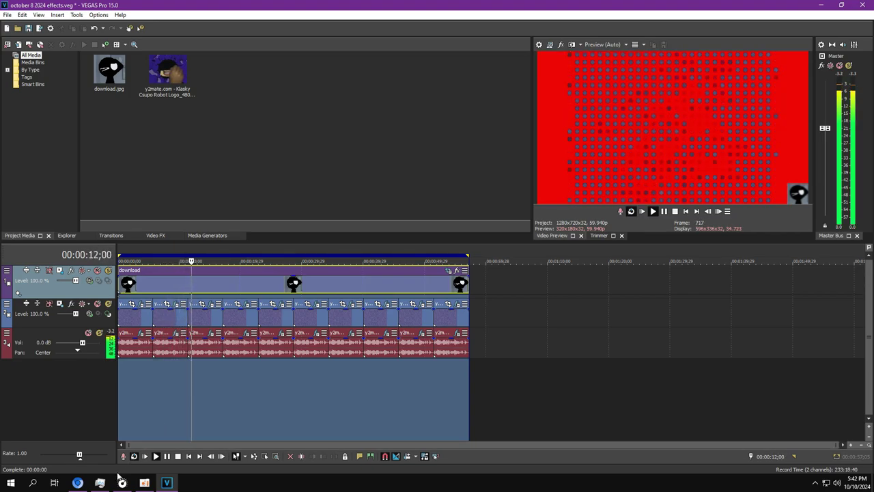
{"action": "key", "text": "ctrl+shift+Escape"}
{"action": "left_click", "coordinate": [174, 484]}
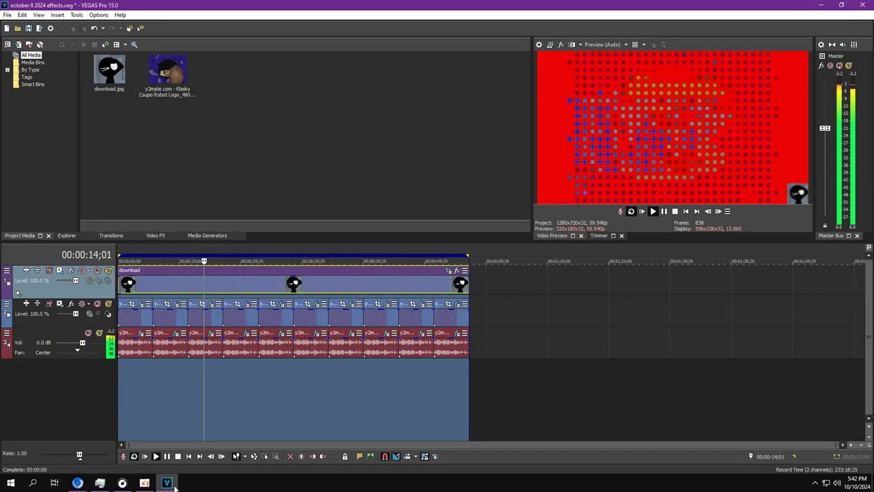
{"action": "left_click", "coordinate": [145, 483]}
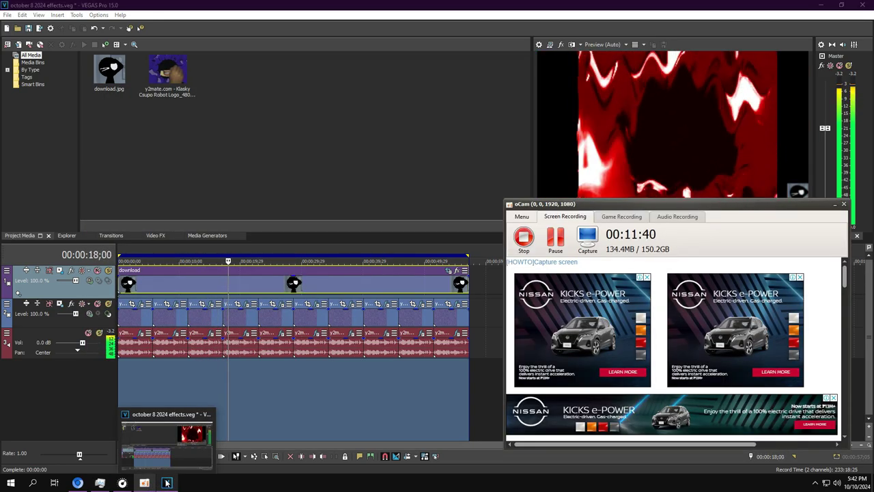
{"action": "left_click", "coordinate": [166, 483]}
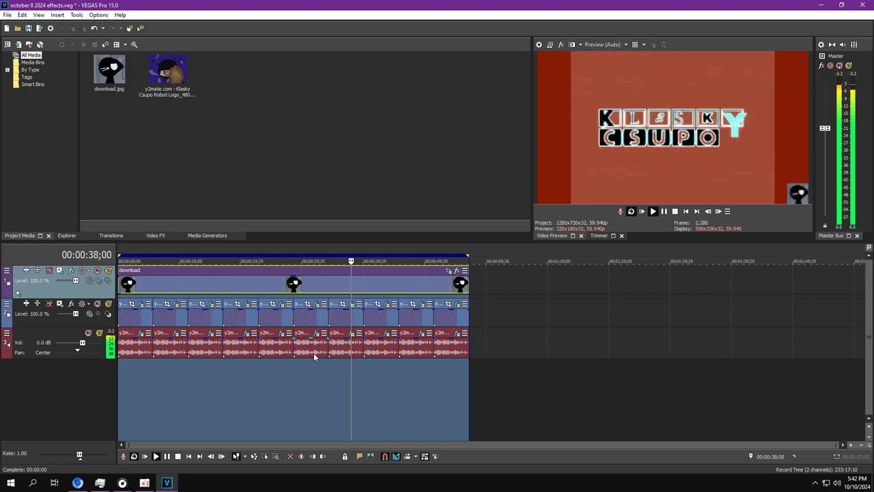
Step: Open the seventh clip's video effects during playback, check its Glow and Gradient Map, and close the window
{"action": "left_click", "coordinate": [351, 304]}
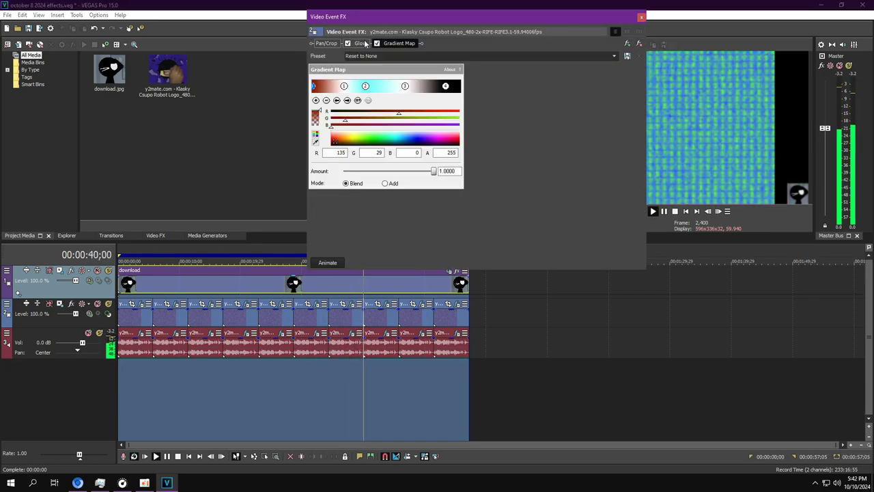
{"action": "left_click", "coordinate": [364, 43]}
{"action": "left_click", "coordinate": [641, 16]}
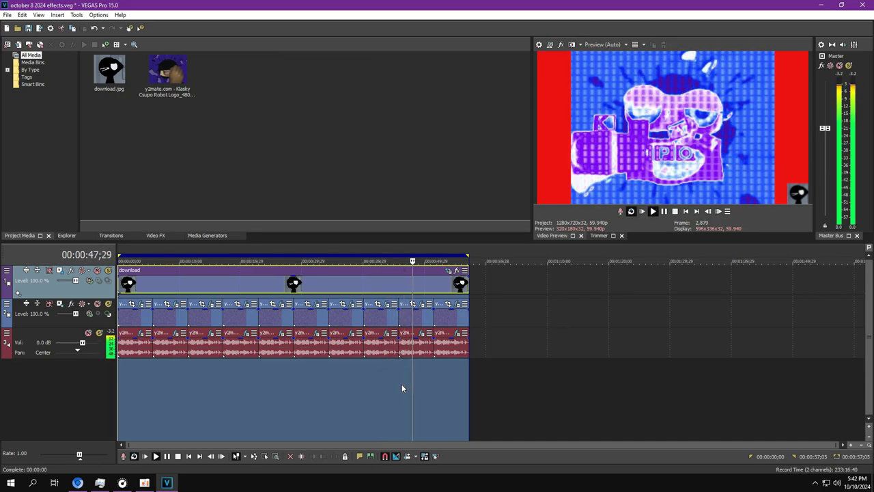
Step: Open the ninth clip's video effects during playback, check its TV Simulator, and close the window
{"action": "left_click", "coordinate": [421, 303]}
{"action": "left_click", "coordinate": [369, 43]}
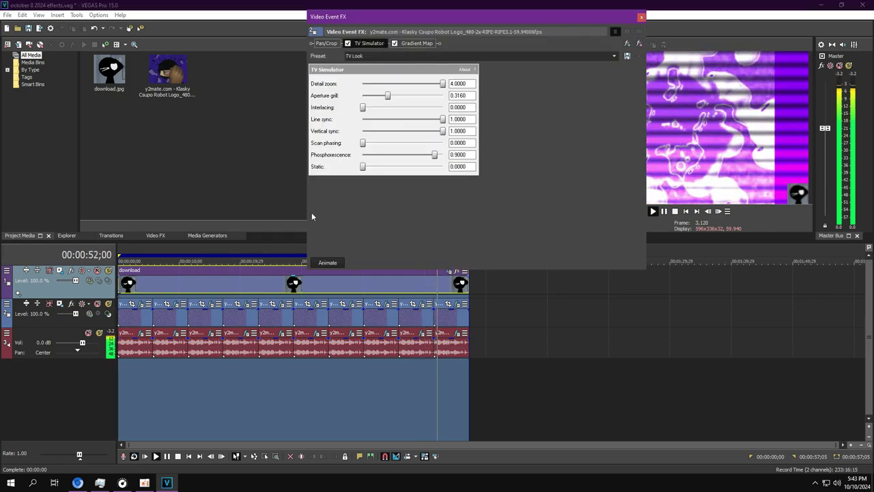
{"action": "left_click", "coordinate": [641, 17]}
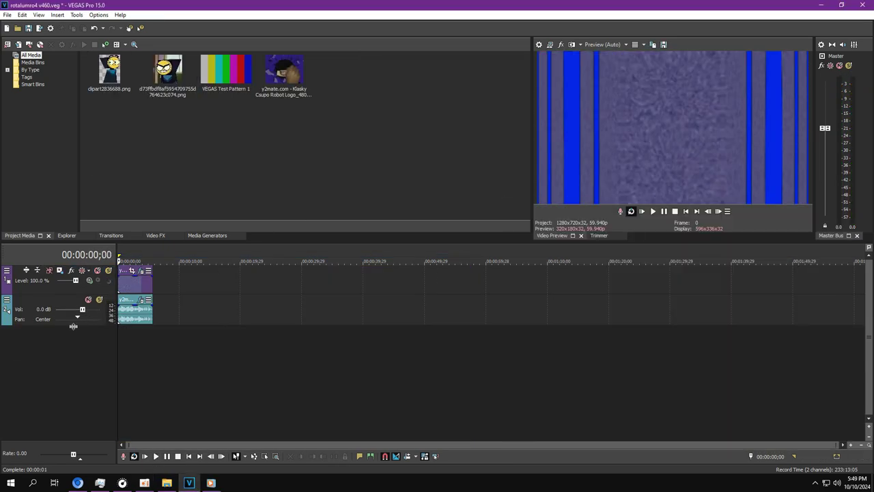
Step: Preview the clip in the rotalumro4 v460 project and open its video effects to inspect S_WarpPuff
{"action": "left_click", "coordinate": [126, 261]}
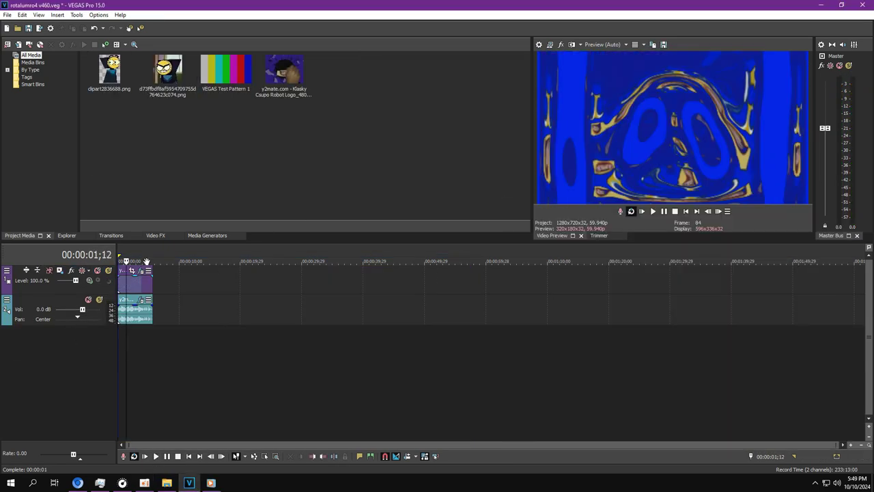
{"action": "left_click", "coordinate": [142, 270]}
{"action": "left_click", "coordinate": [369, 43]}
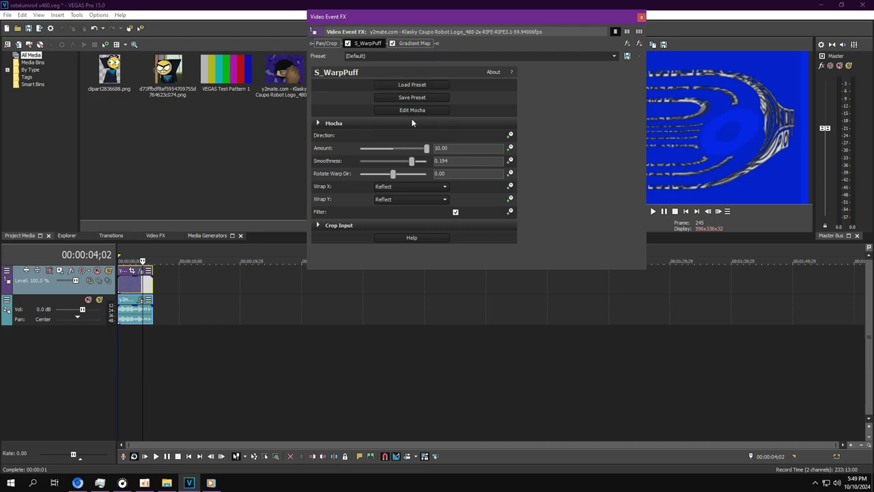
Step: Try the Shrivel direction in the clip's S_WarpPuff effect, then return it to Puff
{"action": "left_click", "coordinate": [410, 135]}
{"action": "left_click", "coordinate": [383, 149]}
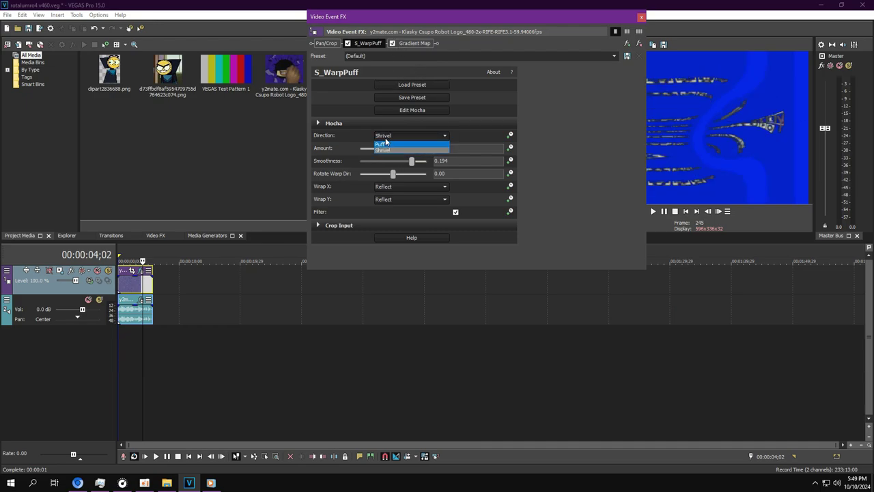
{"action": "left_click", "coordinate": [386, 136]}
{"action": "left_click", "coordinate": [387, 136]}
{"action": "left_click", "coordinate": [384, 145]}
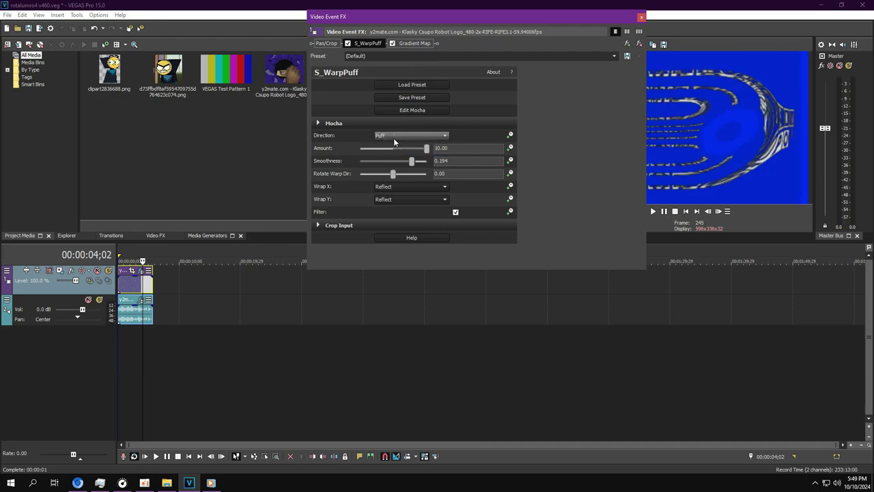
Step: Move the playhead to 00:00:02;02, inspect the clip's Gradient Map and 4orm-VST-R audio effect, and close both effects windows
{"action": "left_click", "coordinate": [134, 341]}
{"action": "left_click", "coordinate": [130, 343]}
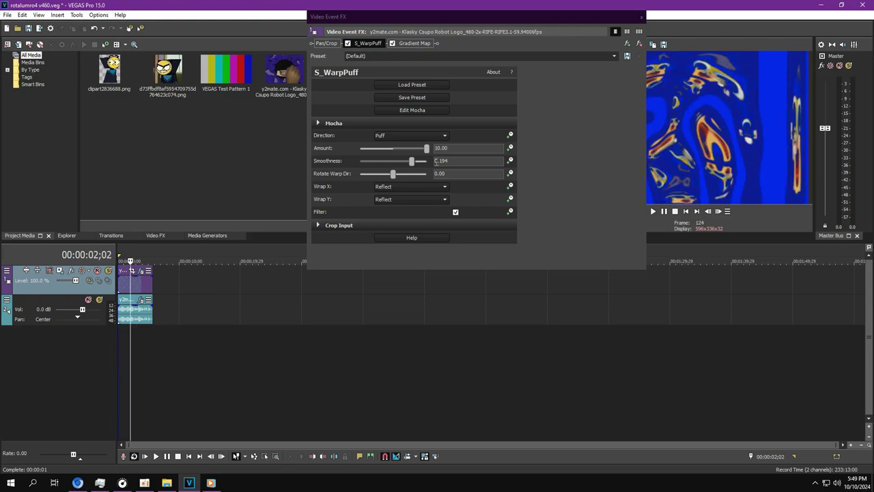
{"action": "left_click", "coordinate": [413, 44]}
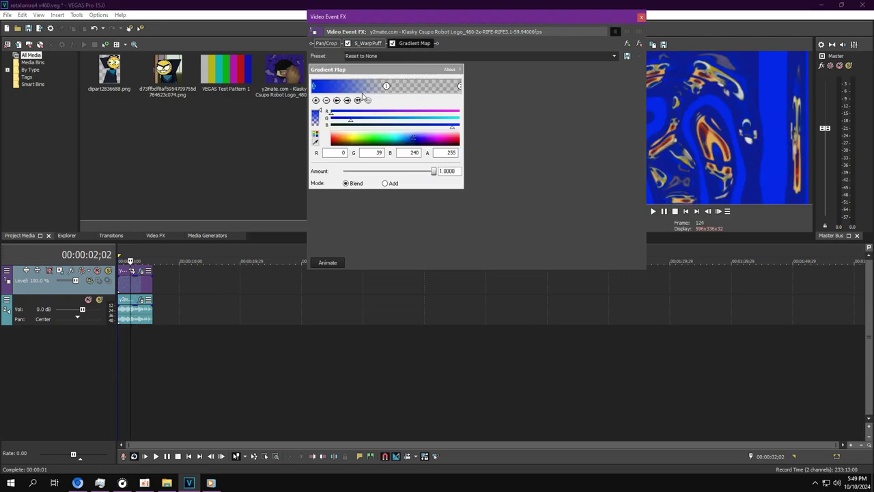
{"action": "left_click", "coordinate": [140, 300]}
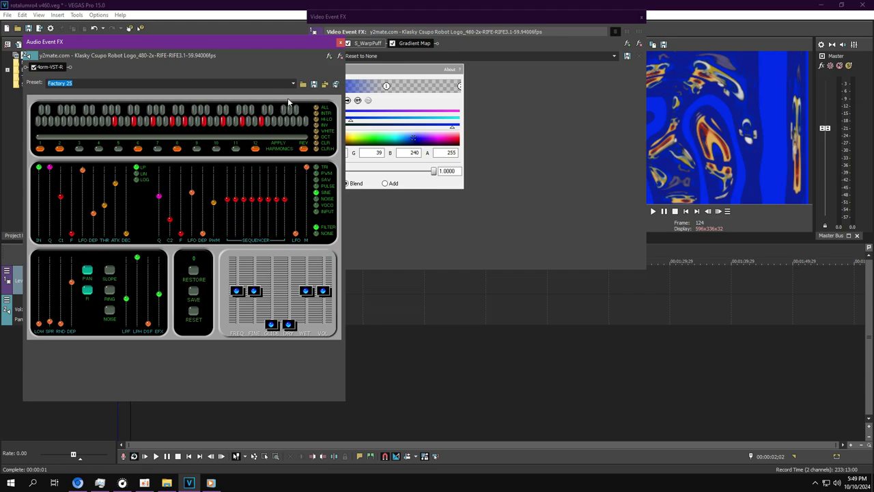
{"action": "left_click", "coordinate": [340, 42]}
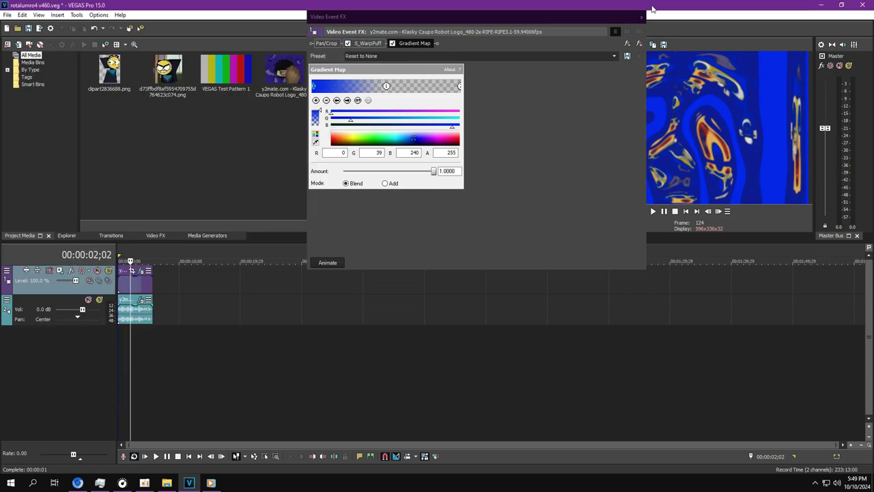
{"action": "left_click", "coordinate": [640, 17]}
Step: Play the clip and raise the audio track's volume to 12.0 dB
{"action": "left_click", "coordinate": [211, 482]}
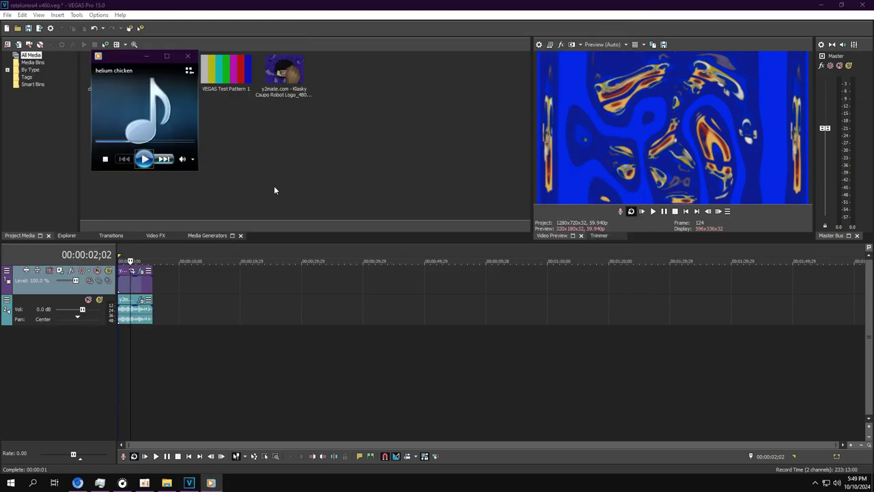
{"action": "left_click", "coordinate": [654, 212]}
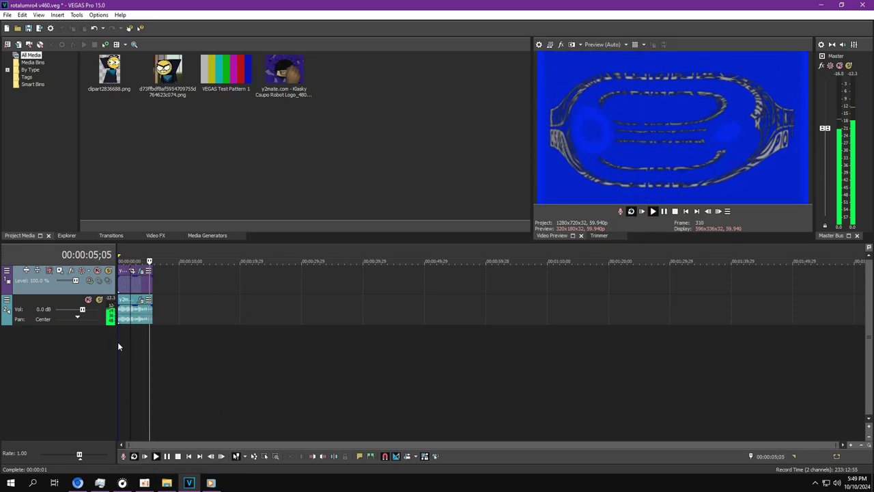
{"action": "left_click_drag", "start_coordinate": [82, 312], "coordinate": [103, 311]}
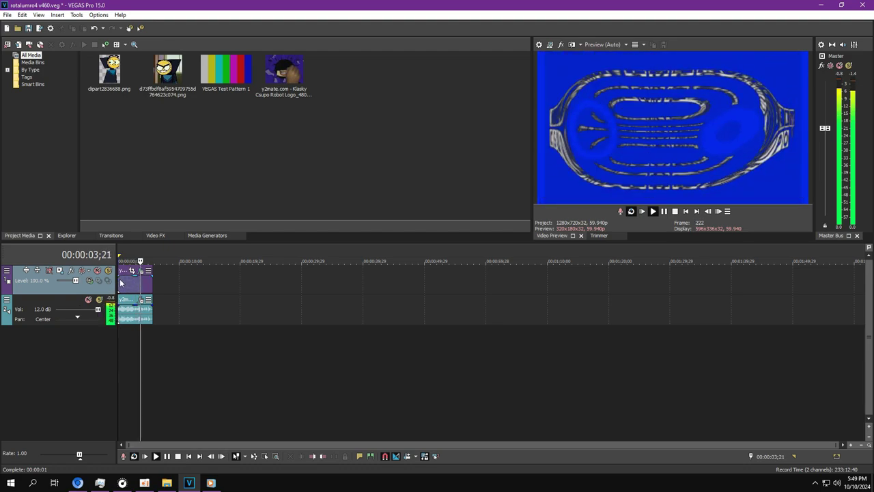
{"action": "left_click", "coordinate": [662, 218]}
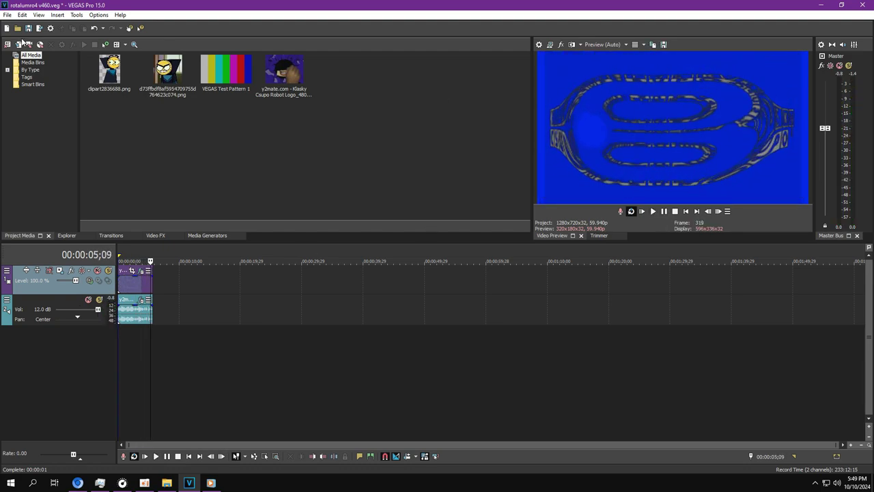
{"action": "left_click", "coordinate": [8, 44]}
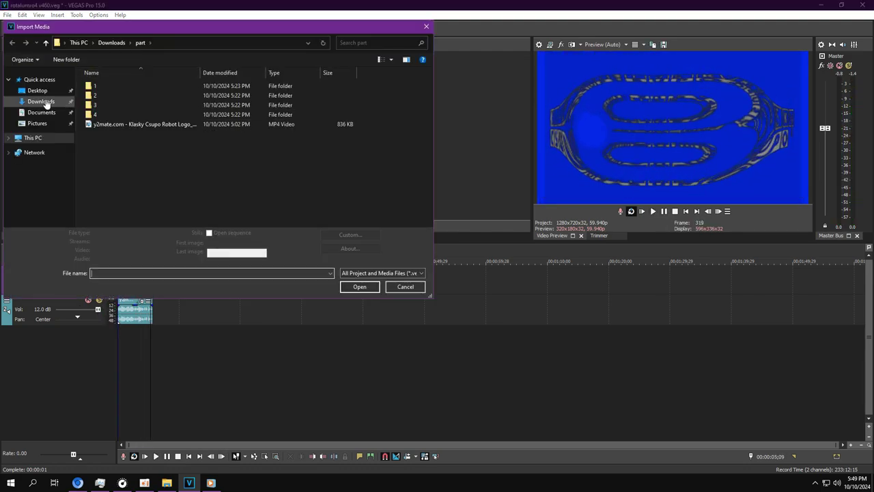
{"action": "double_click", "coordinate": [109, 95]}
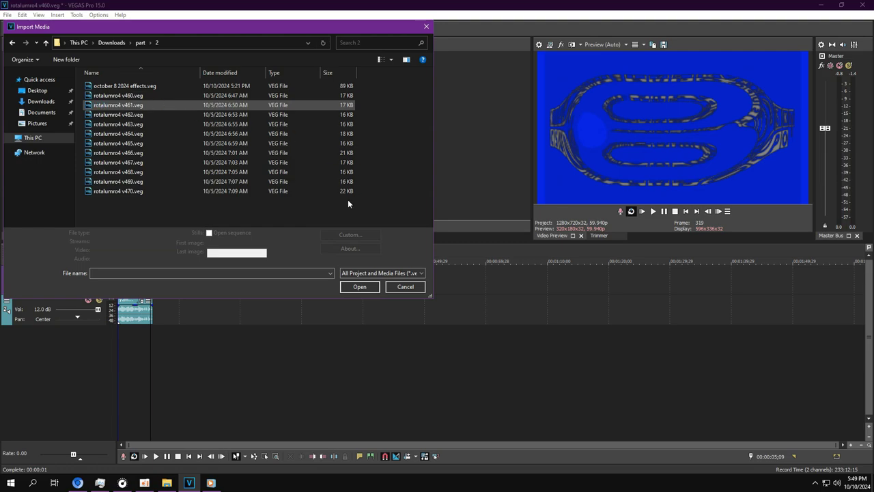
{"action": "double_click", "coordinate": [222, 191]}
{"action": "left_click", "coordinate": [419, 188]}
{"action": "left_click", "coordinate": [235, 90]}
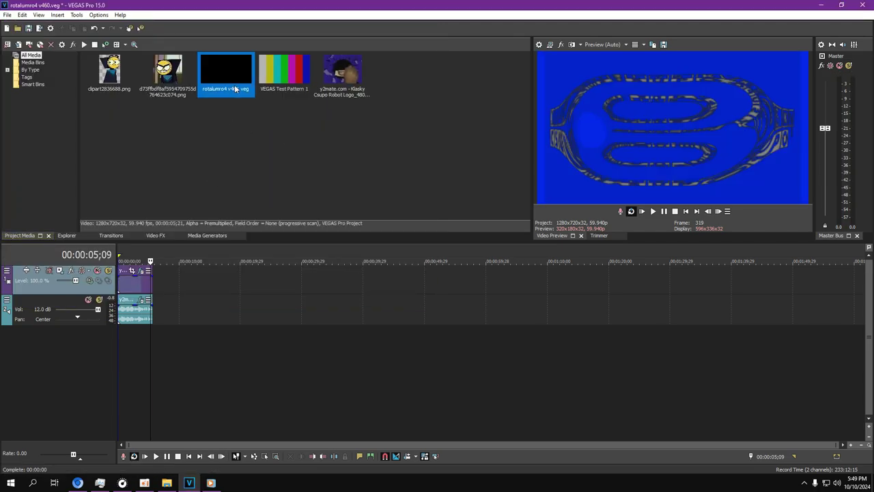
{"action": "key", "text": "Delete"}
Step: Open the rotalumro4 v461.veg project from folder 2
{"action": "left_click", "coordinate": [17, 28]}
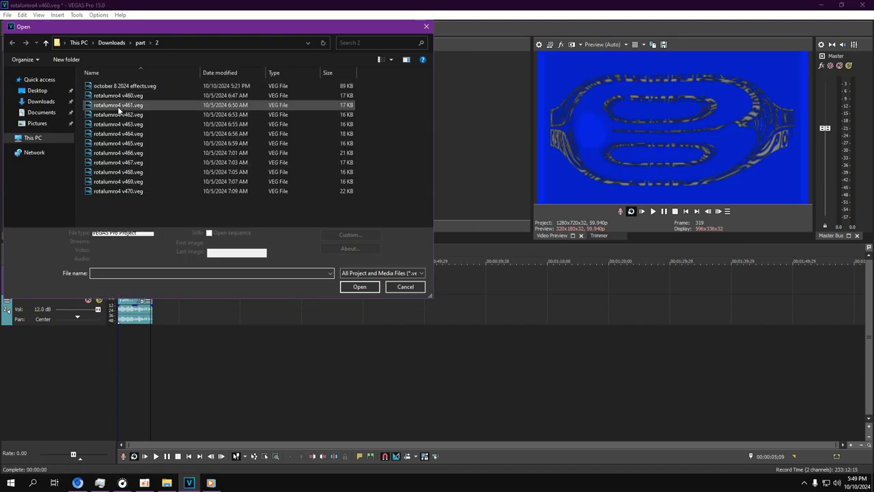
{"action": "double_click", "coordinate": [119, 106]}
{"action": "left_click", "coordinate": [457, 193]}
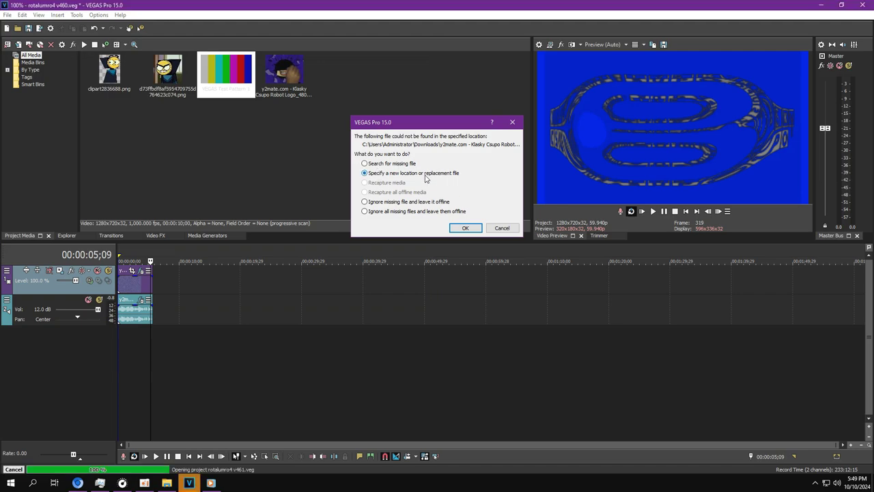
Step: Specify the missing Klasky Csupo Robot Logo video's replacement file, browsing from the Downloads folder, so the project finishes loading
{"action": "key", "text": "Return"}
{"action": "left_click", "coordinate": [463, 152]}
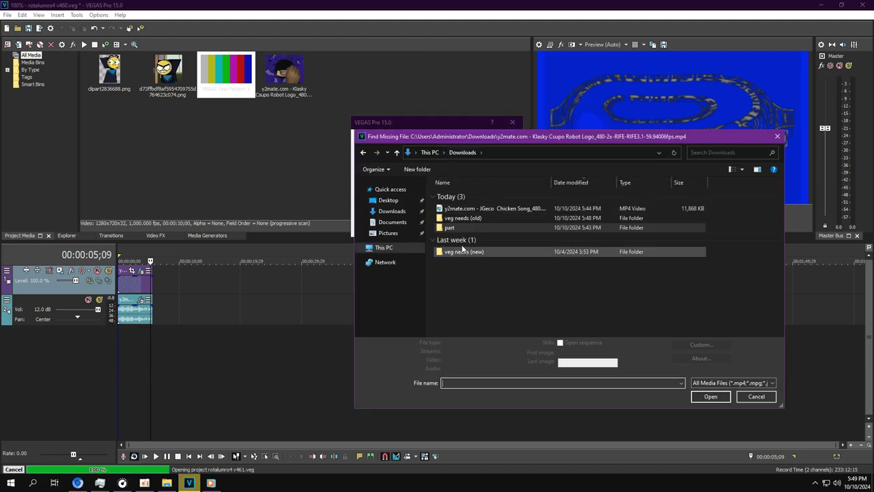
{"action": "double_click", "coordinate": [460, 218]}
{"action": "left_click_drag", "start_coordinate": [450, 235], "coordinate": [463, 151]}
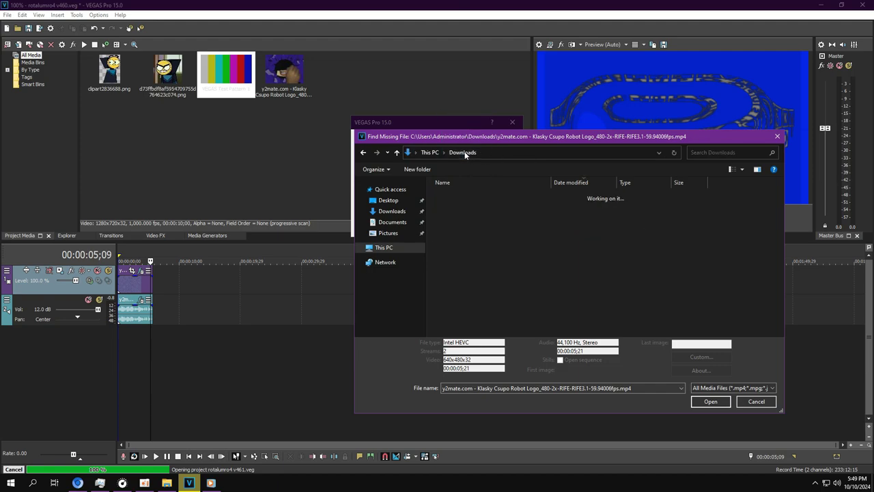
{"action": "double_click", "coordinate": [462, 219]}
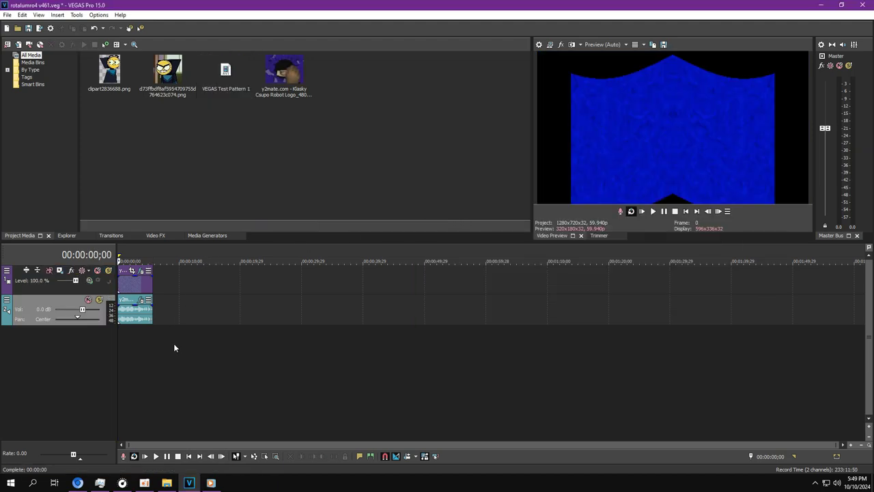
Step: Preview the clip in the rotalumro4 v461 project and inspect its NewBlue ME Wiggle and Mirror video effects
{"action": "left_click", "coordinate": [654, 211]}
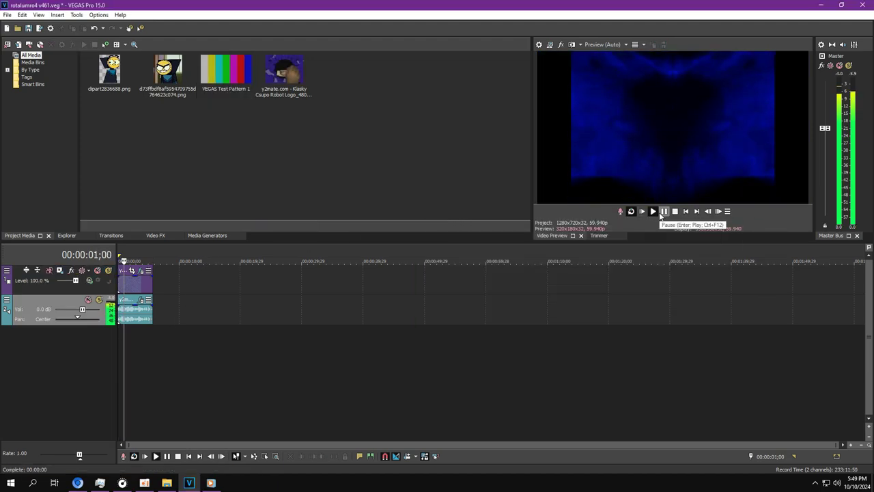
{"action": "left_click", "coordinate": [142, 270]}
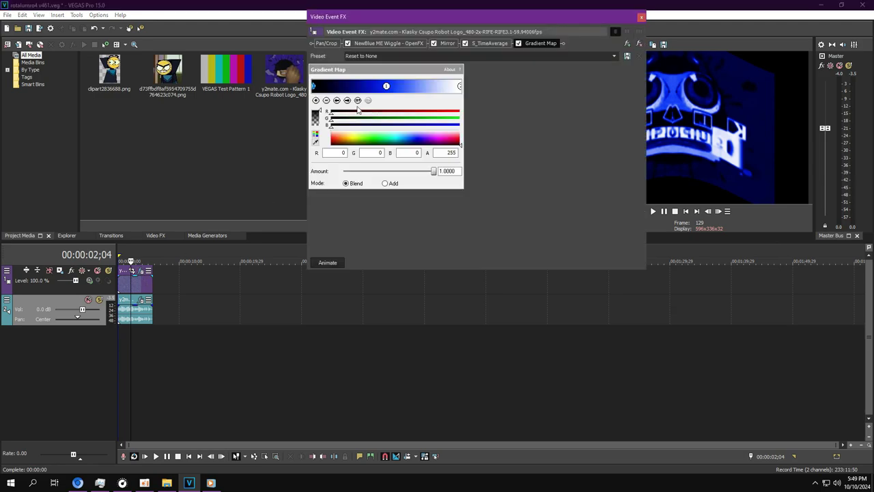
{"action": "left_click", "coordinate": [388, 43]}
{"action": "left_click", "coordinate": [126, 290]}
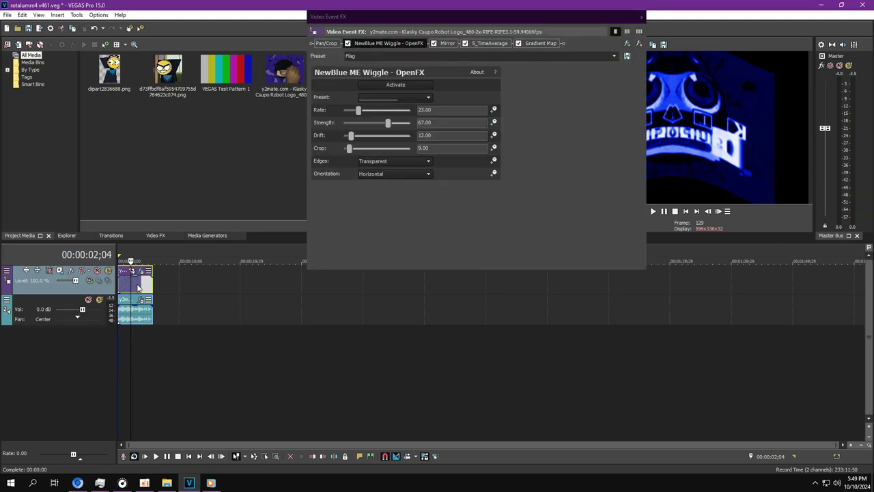
{"action": "left_click", "coordinate": [448, 43]}
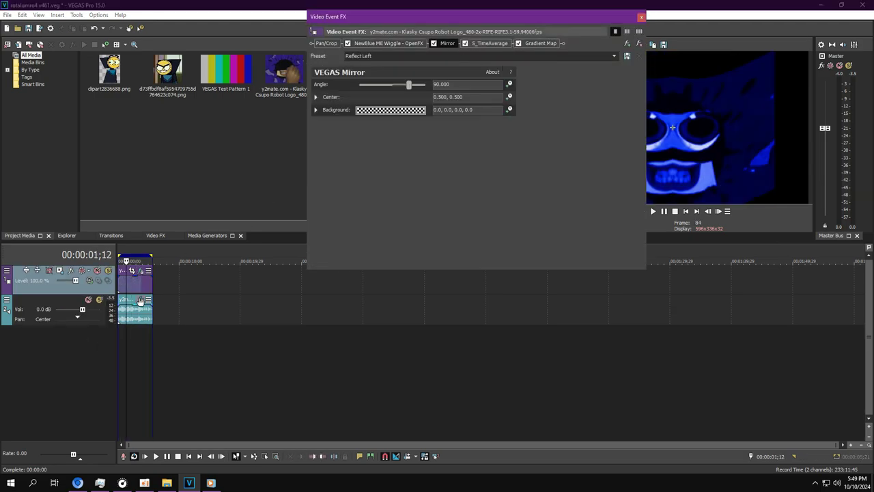
Step: Open the clip's 4orm-VST-R audio effect and inspect the S_TimeAverage settings and each Gradient Map colour point
{"action": "left_click", "coordinate": [141, 299]}
{"action": "left_click", "coordinate": [480, 43]}
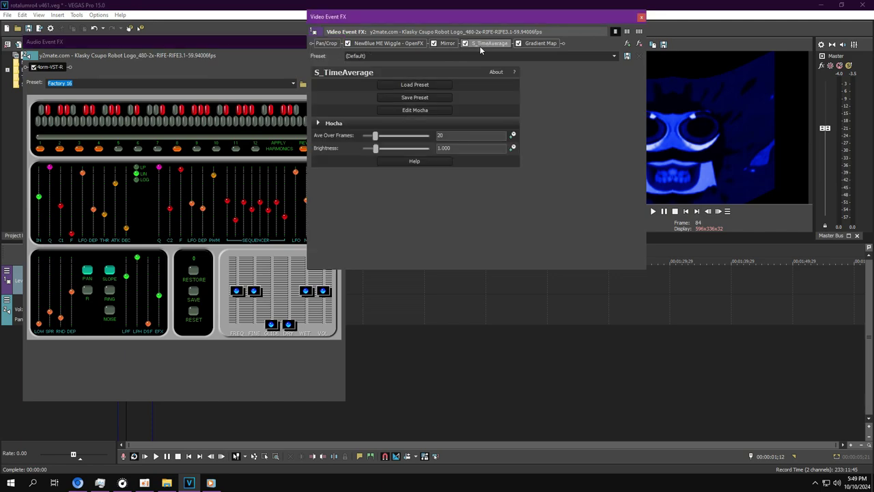
{"action": "left_click", "coordinate": [531, 44]}
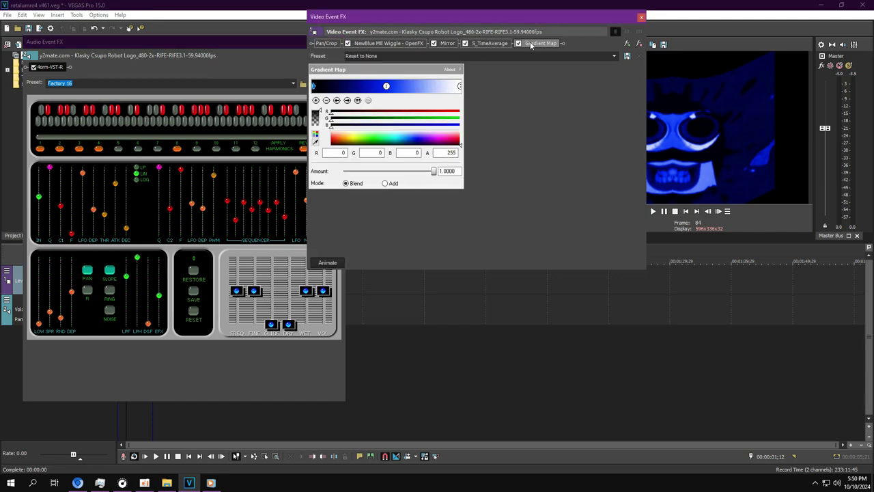
{"action": "left_click", "coordinate": [347, 99]}
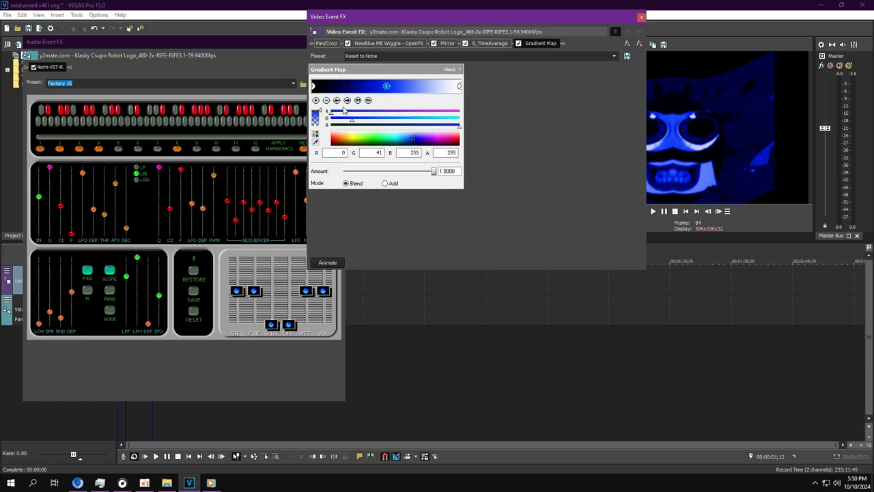
{"action": "left_click", "coordinate": [347, 101]}
Step: Play the clip while testing a harmonics switch in the 4orm-VST-R audio effect, close both effects windows and stop playback
{"action": "left_click", "coordinate": [161, 364]}
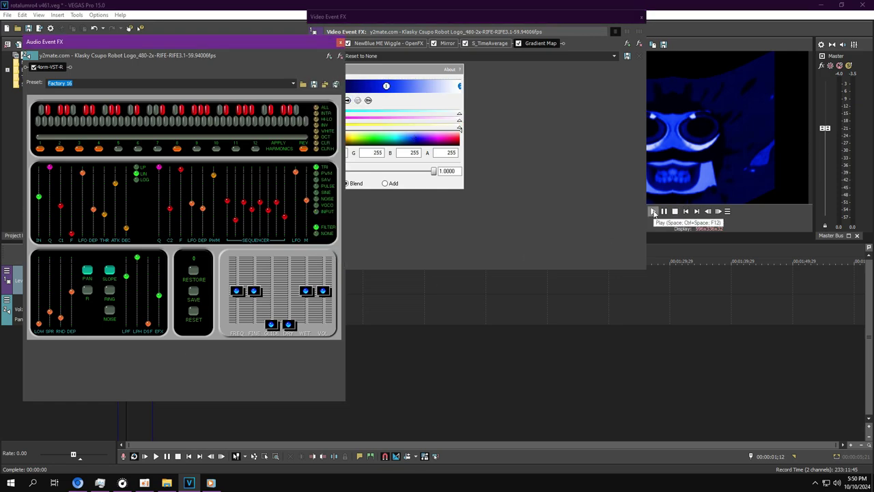
{"action": "left_click", "coordinate": [652, 212]}
{"action": "left_click", "coordinate": [182, 168]}
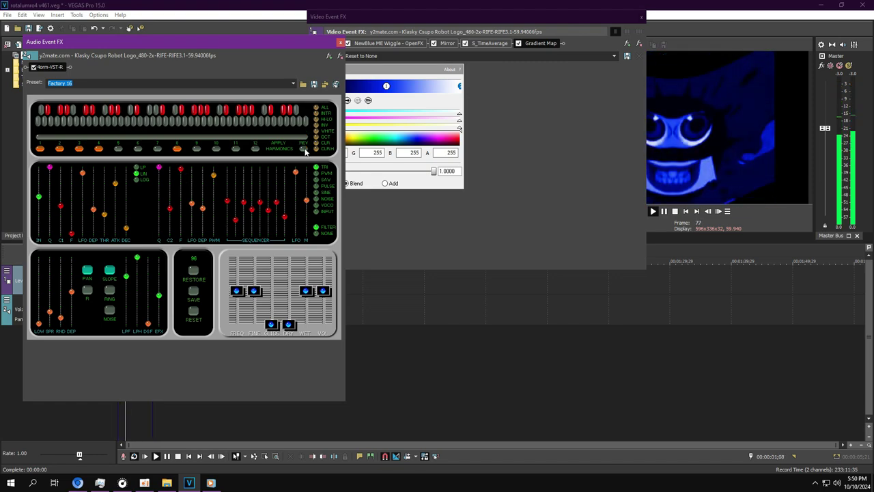
{"action": "left_click", "coordinate": [640, 16]}
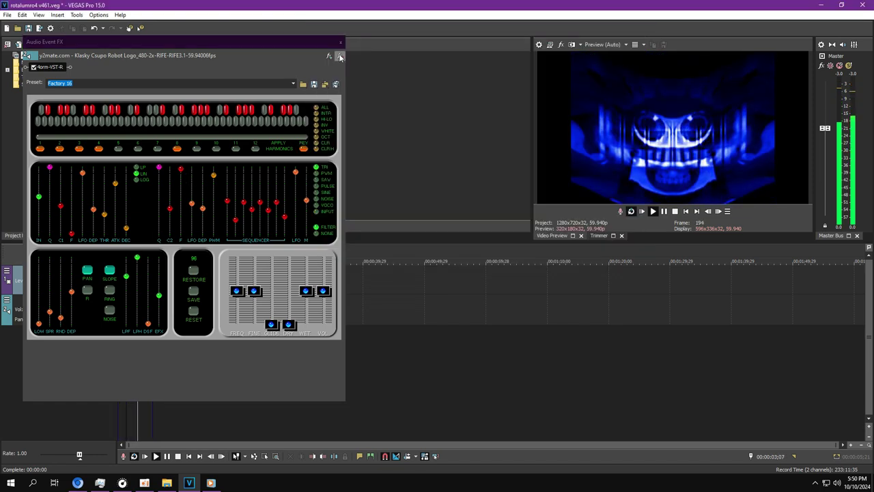
{"action": "left_click", "coordinate": [340, 44]}
{"action": "left_click", "coordinate": [6, 32]}
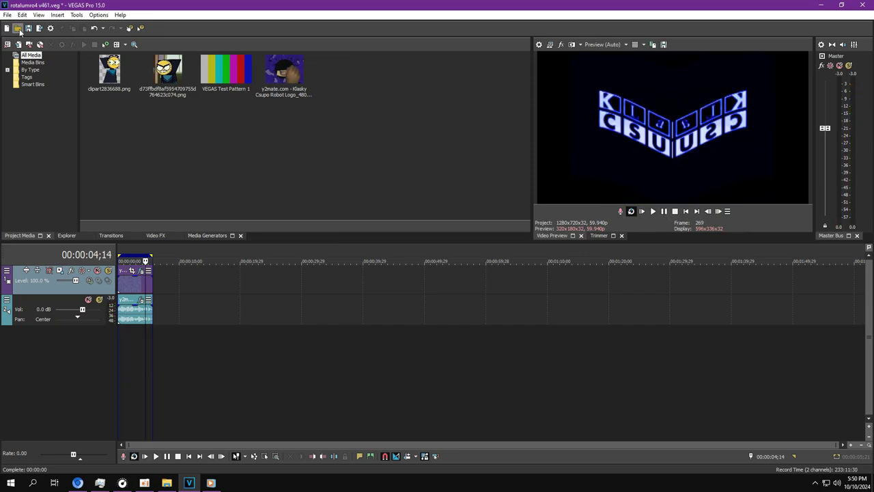
Step: Open the project rotalumro4 v462.veg from folder 2 inside part, discarding the changes to rotalumro4 v461.veg
{"action": "left_click", "coordinate": [18, 28]}
{"action": "double_click", "coordinate": [118, 116]}
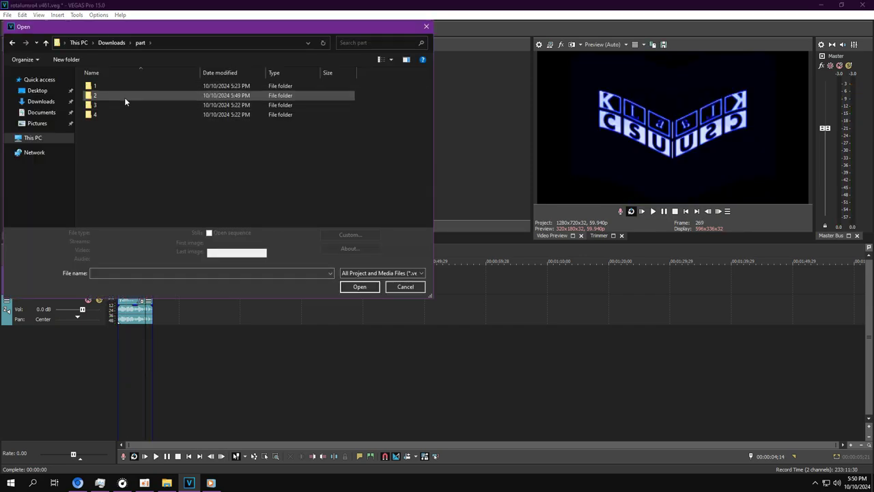
{"action": "double_click", "coordinate": [124, 97]}
{"action": "double_click", "coordinate": [128, 115]}
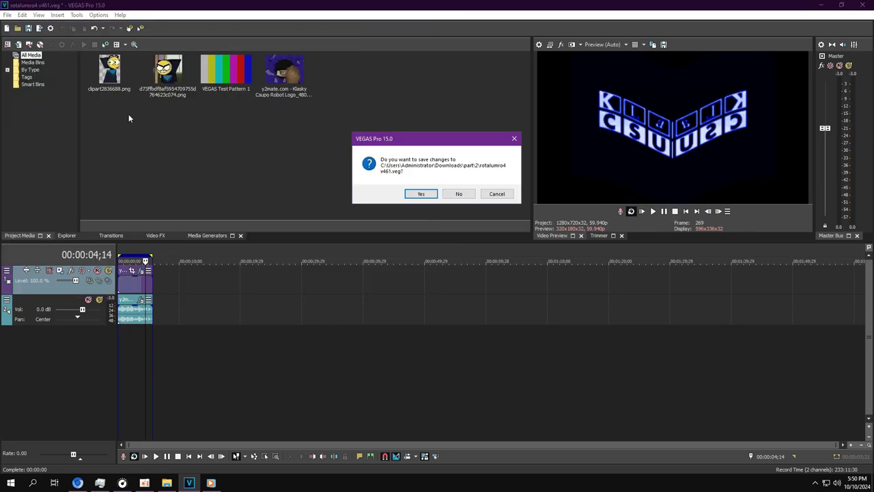
{"action": "left_click", "coordinate": [461, 197]}
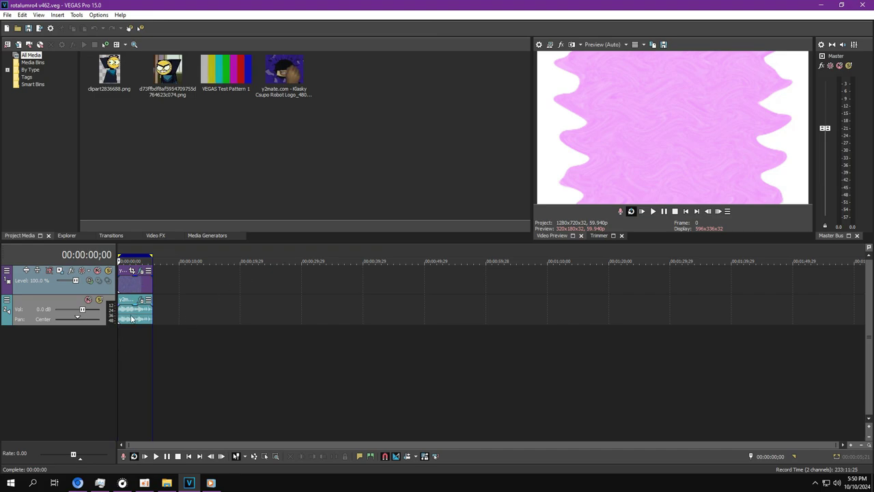
Step: Examine the NewBlue ME Wiggle and Wave settings on the video clip, and bring up the audio clip's effects
{"action": "left_click", "coordinate": [130, 306]}
{"action": "left_click", "coordinate": [141, 271]}
{"action": "left_click", "coordinate": [373, 43]}
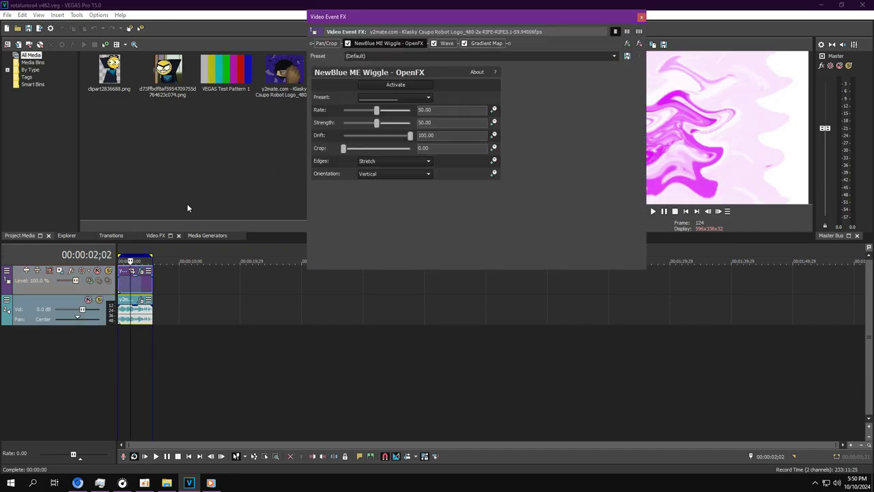
{"action": "left_click", "coordinate": [142, 304]}
{"action": "left_click", "coordinate": [448, 43]}
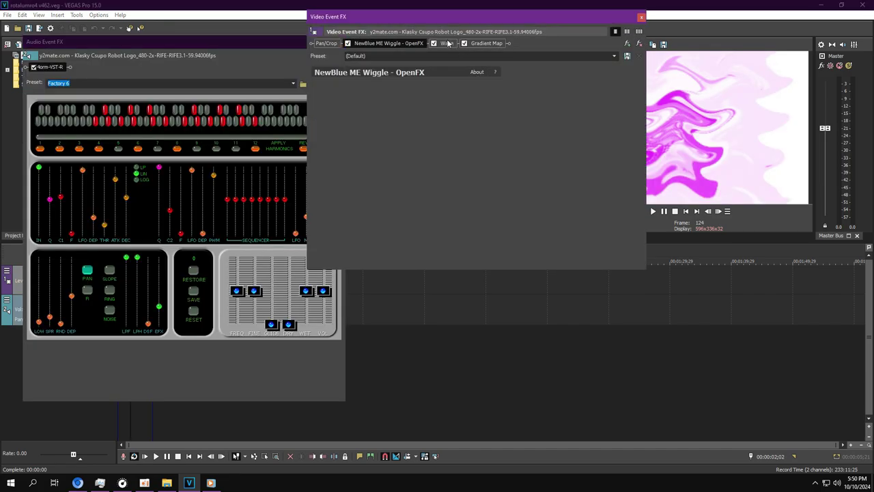
Step: Examine the colour values of both Gradient Map points on the video clip
{"action": "left_click", "coordinate": [483, 43]}
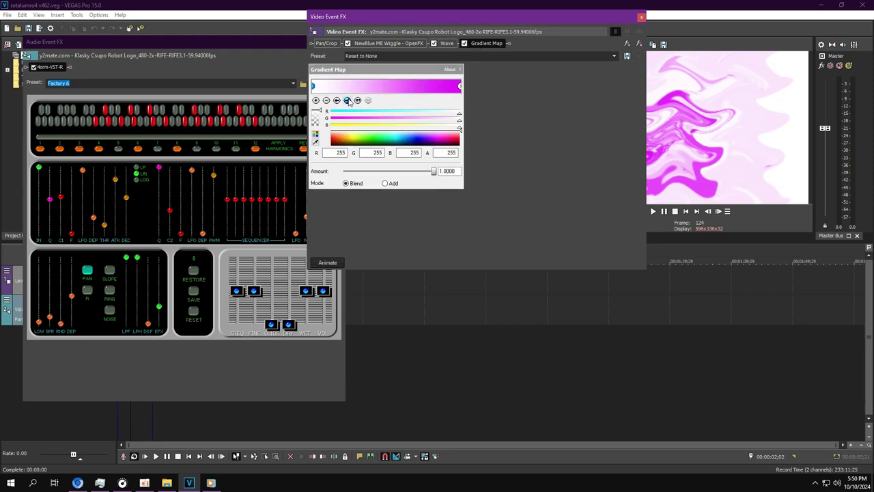
{"action": "left_click", "coordinate": [347, 100]}
{"action": "left_click", "coordinate": [336, 211]}
{"action": "left_click", "coordinate": [470, 215]}
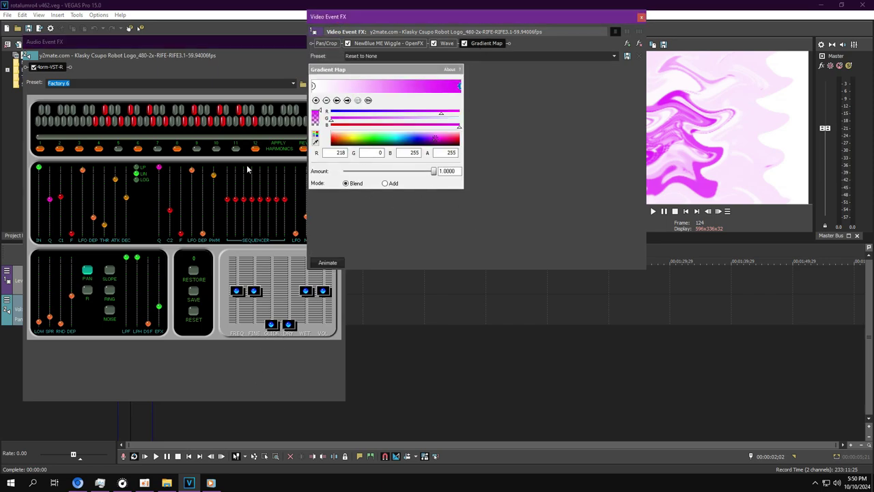
Step: Examine the audio clip's 4orm-VST-R settings while playing the project, and close the audio effects
{"action": "left_click", "coordinate": [215, 357]}
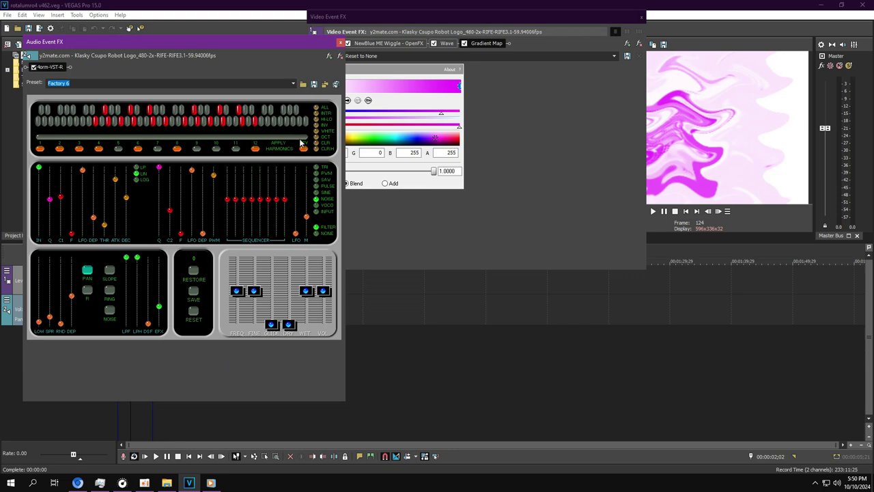
{"action": "left_click", "coordinate": [653, 211]}
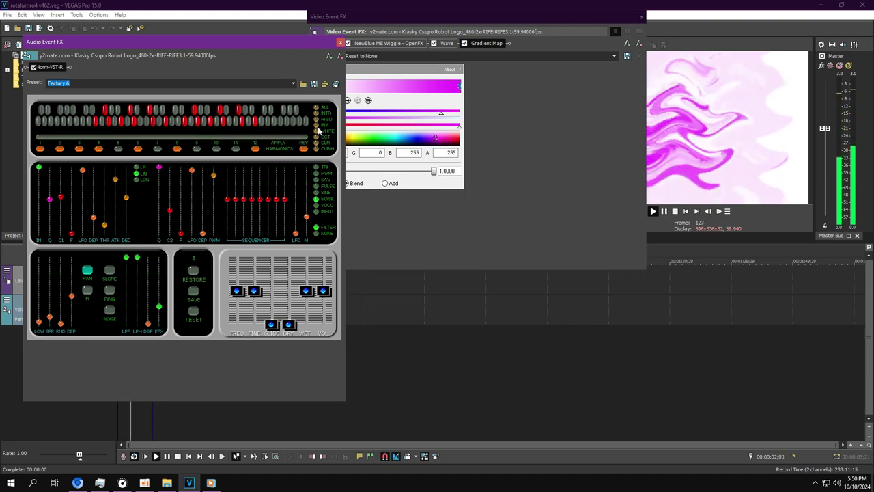
{"action": "left_click", "coordinate": [313, 82]}
Step: Raise the audio track's volume to 12.0 dB, replay from the start, and close the video effects
{"action": "left_click_drag", "start_coordinate": [82, 309], "coordinate": [103, 311]}
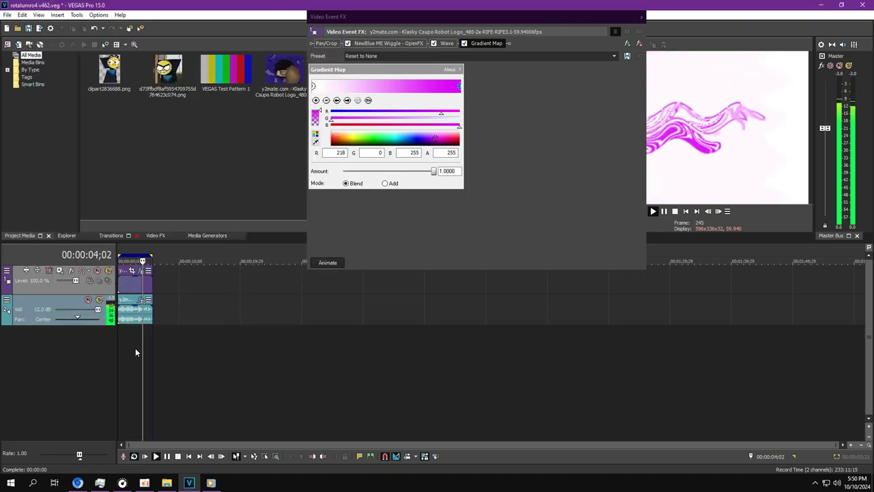
{"action": "left_click", "coordinate": [120, 354]}
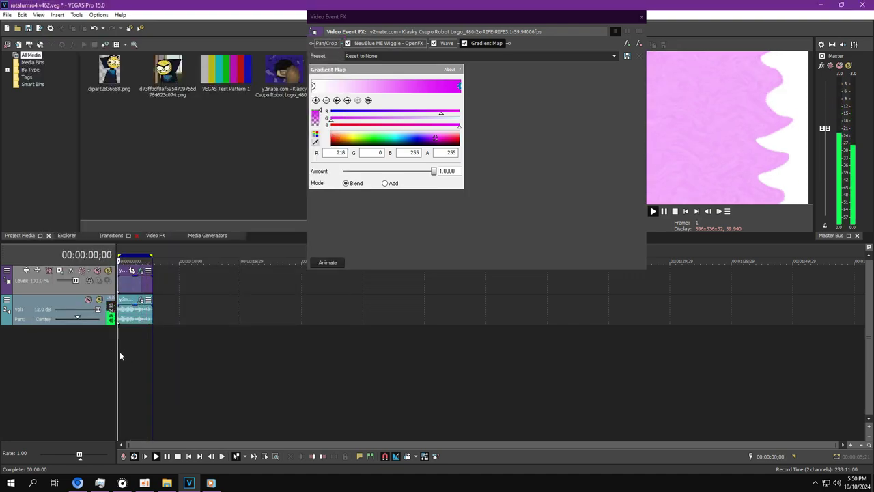
{"action": "left_click", "coordinate": [640, 17]}
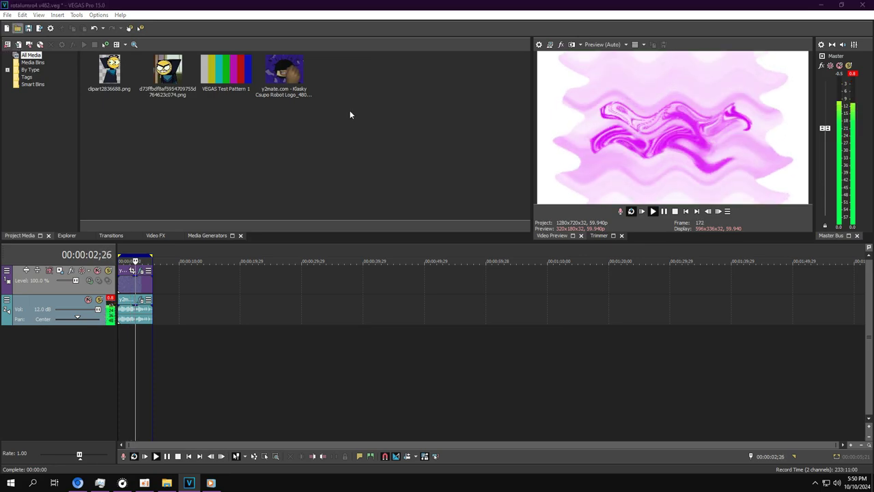
Step: Open the project rotalumro4 v463.veg, discarding the changes to rotalumro4 v462.veg
{"action": "key", "text": "ctrl+o"}
{"action": "double_click", "coordinate": [121, 125]}
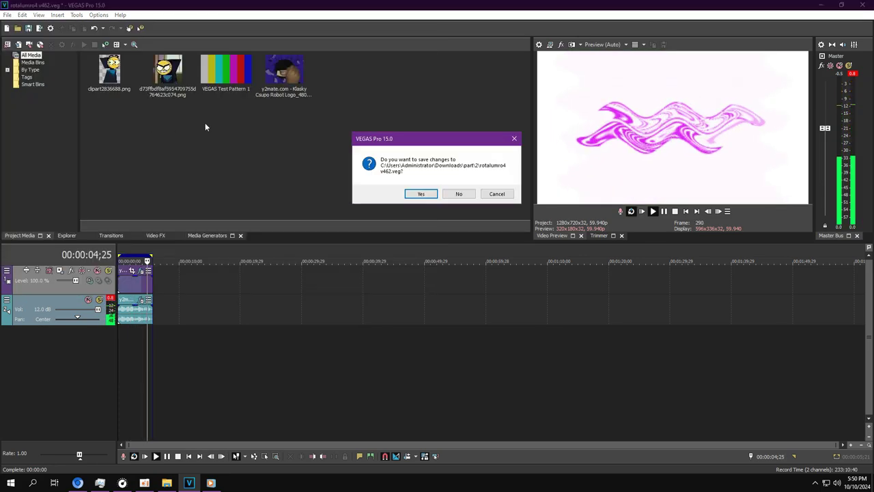
{"action": "left_click", "coordinate": [455, 193]}
Step: Examine the video clip's Wave settings at the first and last keyframes, plus its Light Rays settings
{"action": "left_click", "coordinate": [127, 351]}
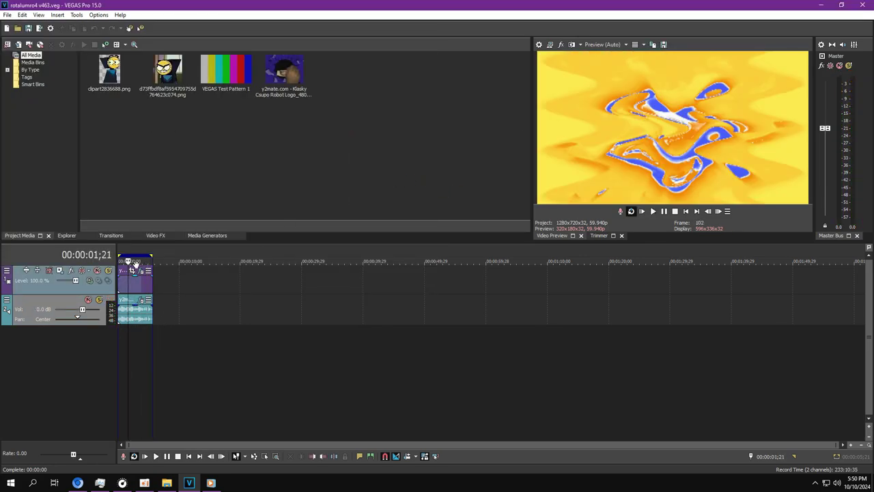
{"action": "left_click", "coordinate": [141, 270]}
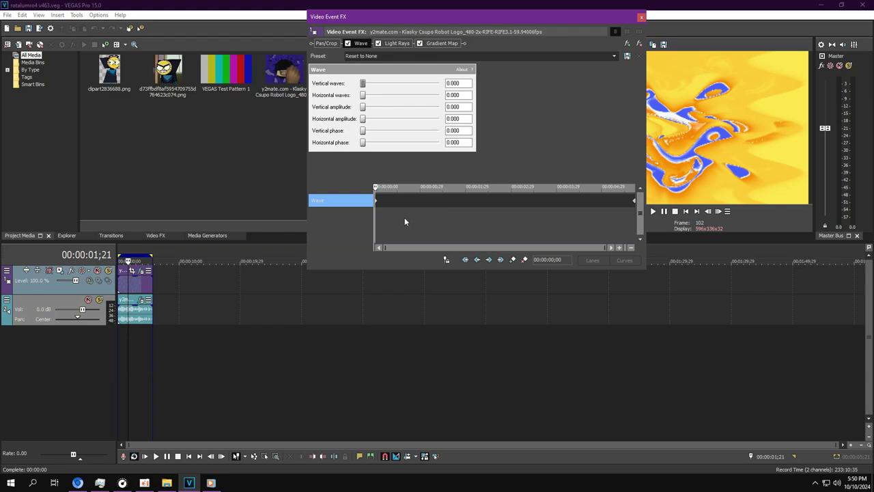
{"action": "left_click", "coordinate": [633, 200]}
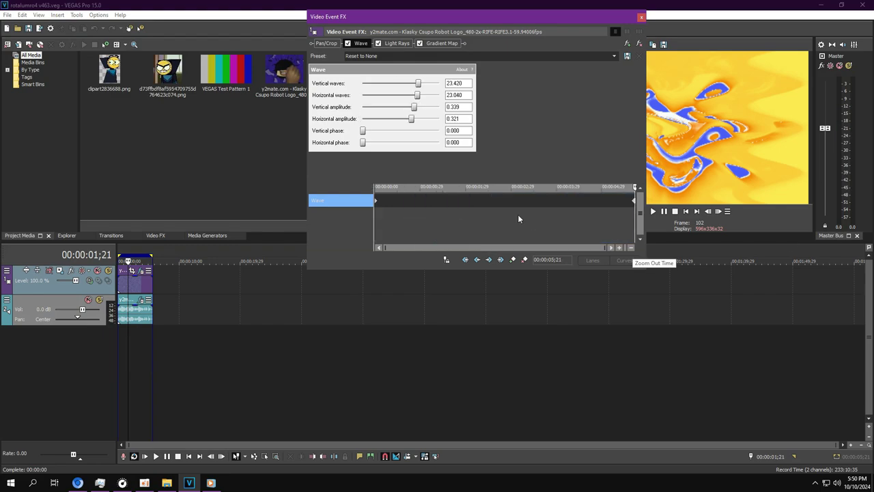
{"action": "left_click", "coordinate": [396, 43]}
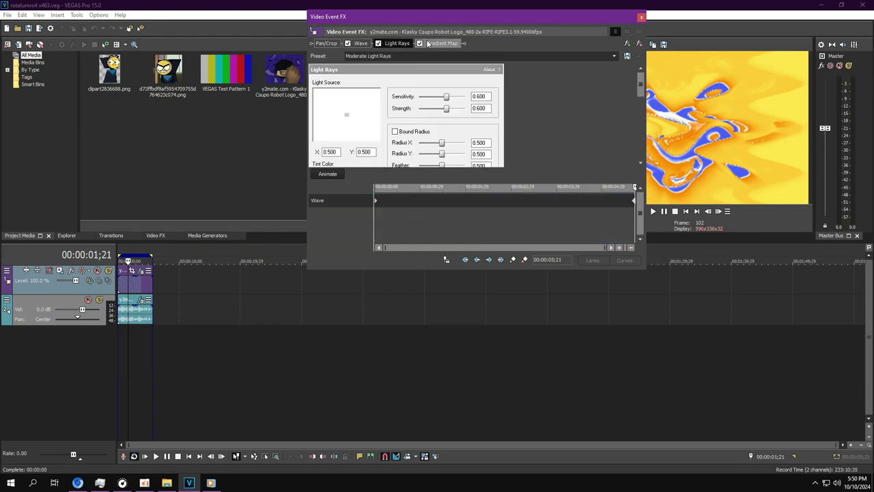
Step: Examine the colour values of all four Gradient Map points on the video clip
{"action": "left_click", "coordinate": [437, 43]}
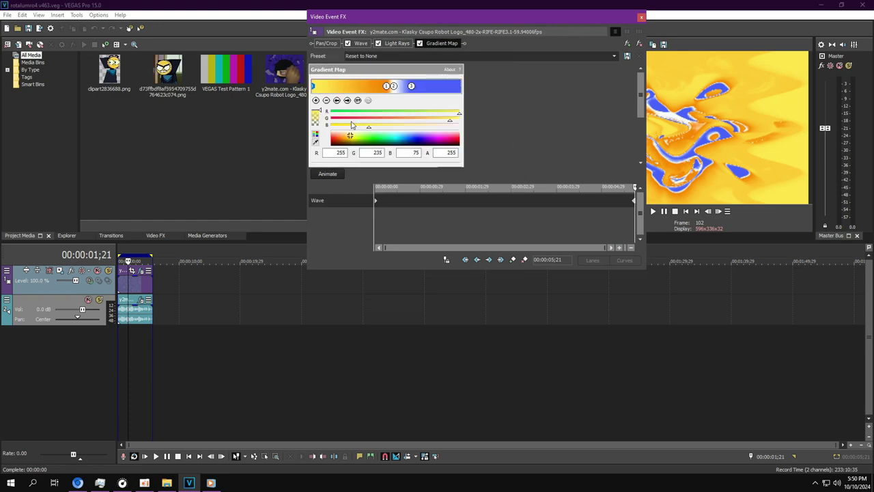
{"action": "left_click", "coordinate": [347, 100]}
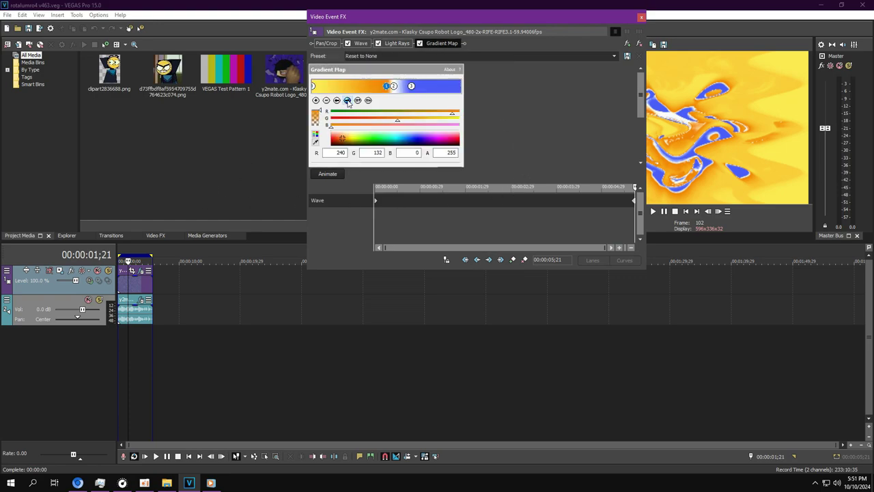
{"action": "left_click", "coordinate": [347, 100]}
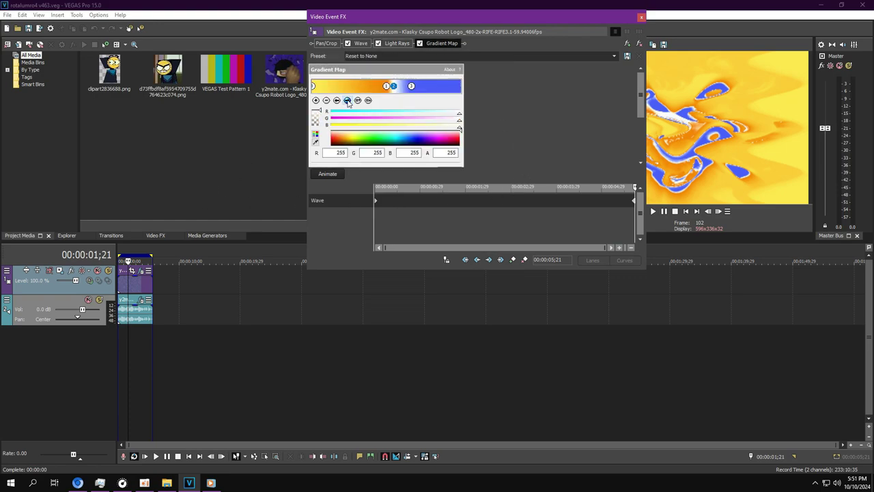
{"action": "left_click", "coordinate": [347, 101]}
{"action": "left_click", "coordinate": [144, 483]}
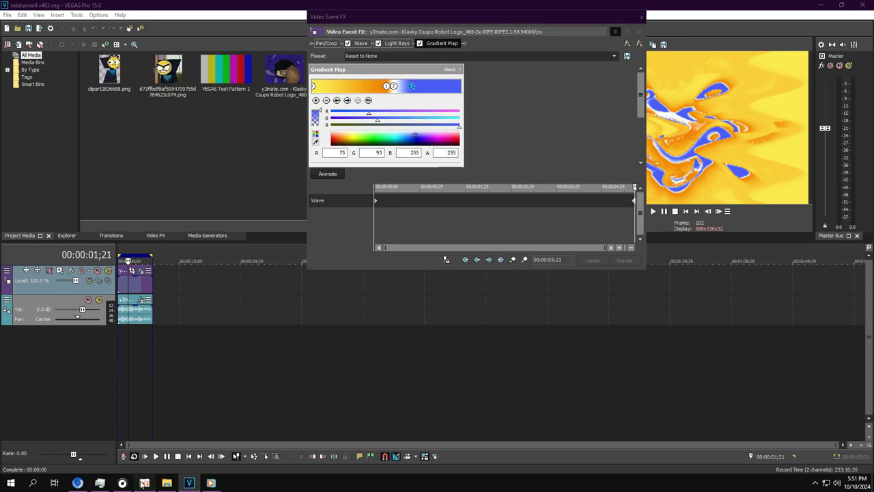
{"action": "left_click", "coordinate": [510, 65]}
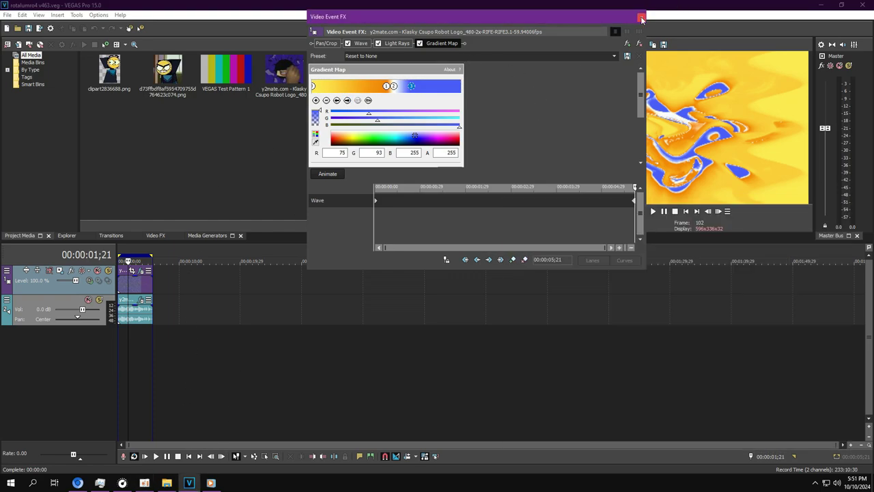
Step: Play the project while examining the audio clip's 4orm-VST-R effect, and turn on its KEY option
{"action": "left_click", "coordinate": [137, 300]}
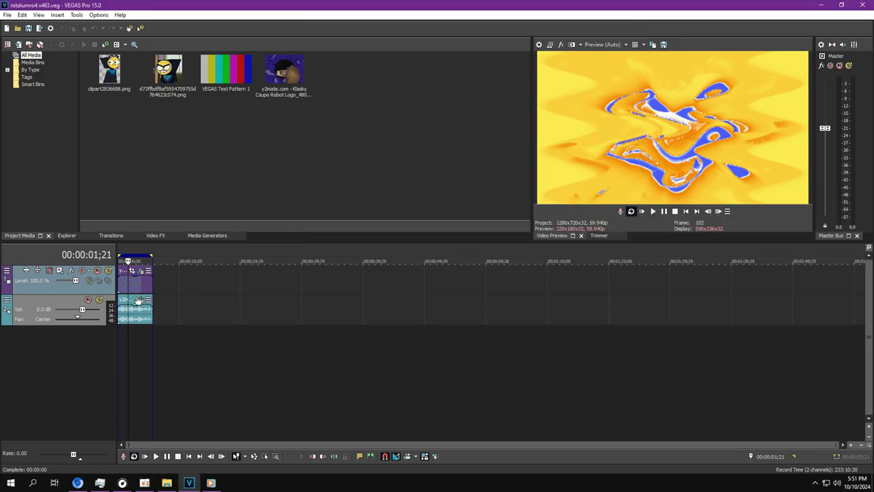
{"action": "left_click", "coordinate": [663, 212]}
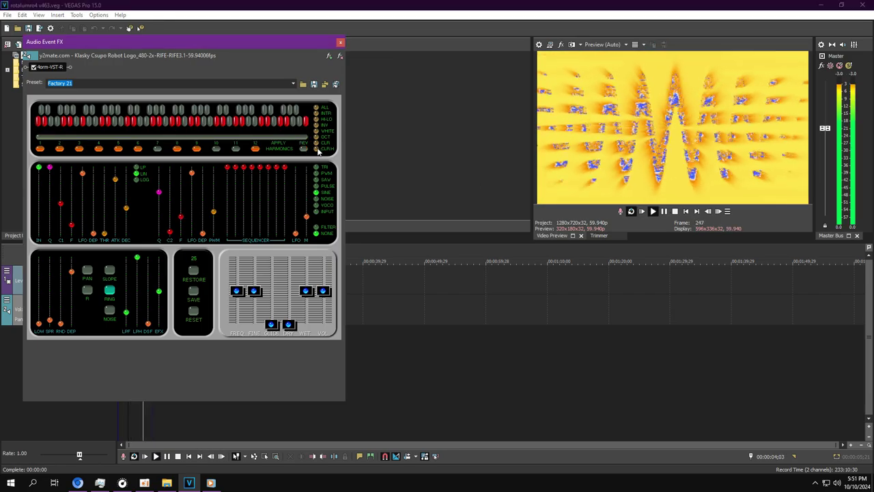
{"action": "left_click", "coordinate": [306, 149]}
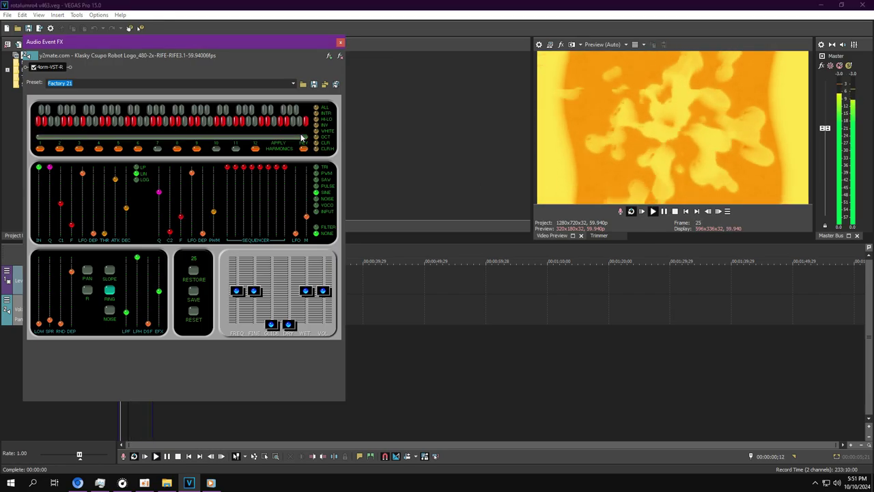
{"action": "left_click", "coordinate": [339, 43]}
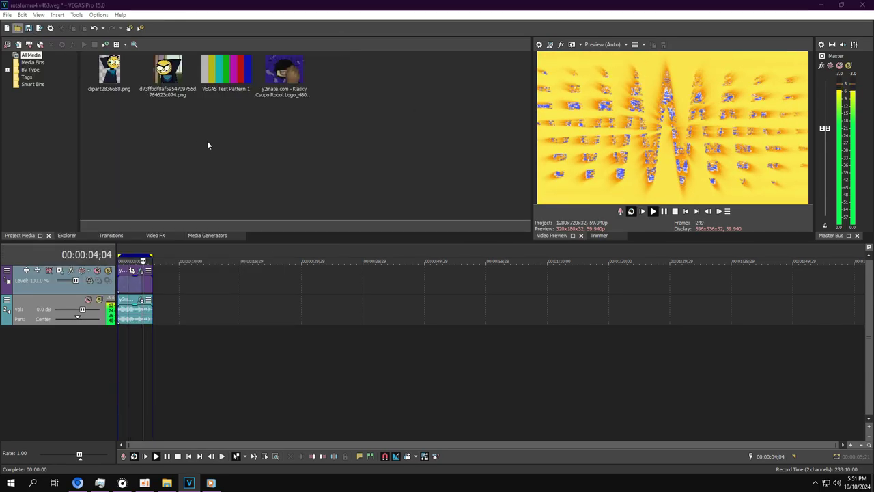
Step: Open the project rotalumro4 v464.veg, discarding the changes to rotalumro4 v463.veg
{"action": "double_click", "coordinate": [125, 137]}
{"action": "left_click", "coordinate": [459, 193]}
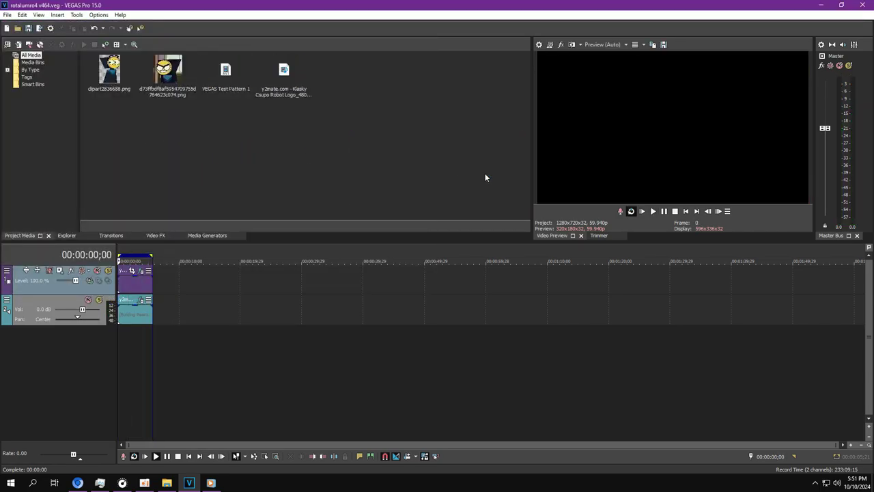
Step: Examine the video clip's NewBlue ME Ripple effect and the complete list of S_GlowRainbow settings
{"action": "left_click", "coordinate": [132, 347]}
{"action": "left_click", "coordinate": [141, 271]}
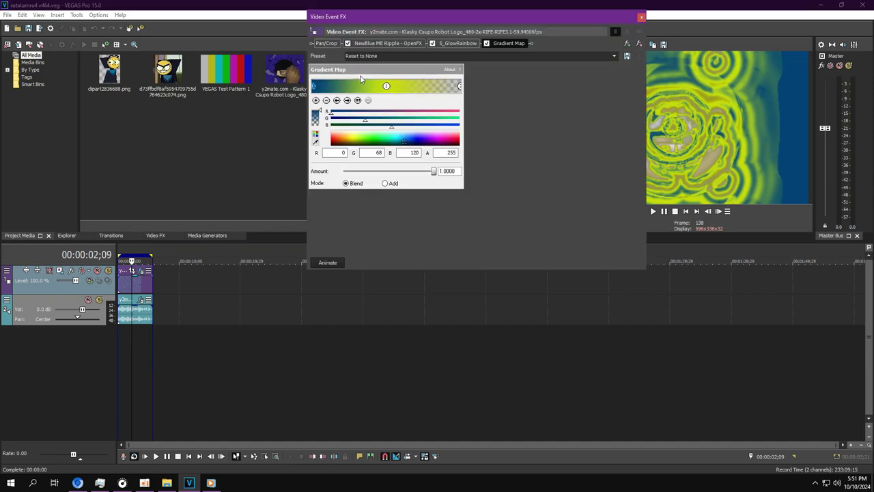
{"action": "left_click", "coordinate": [364, 42]}
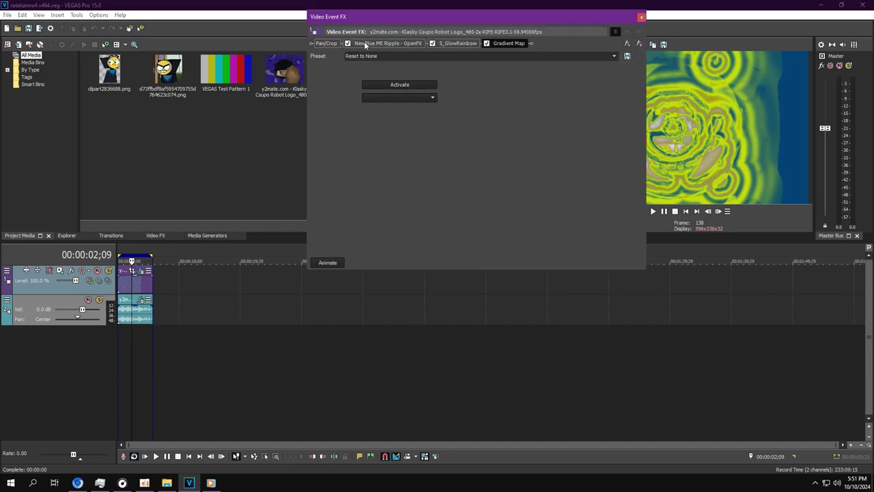
{"action": "left_click", "coordinate": [447, 42]}
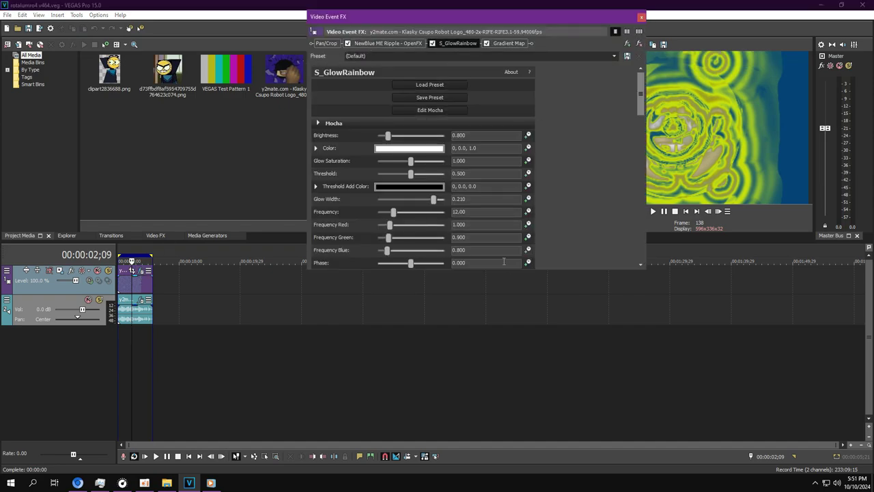
{"action": "left_click_drag", "start_coordinate": [502, 269], "coordinate": [508, 315]}
{"action": "scroll", "coordinate": [543, 249], "scroll_direction": "down", "scroll_amount": 5}
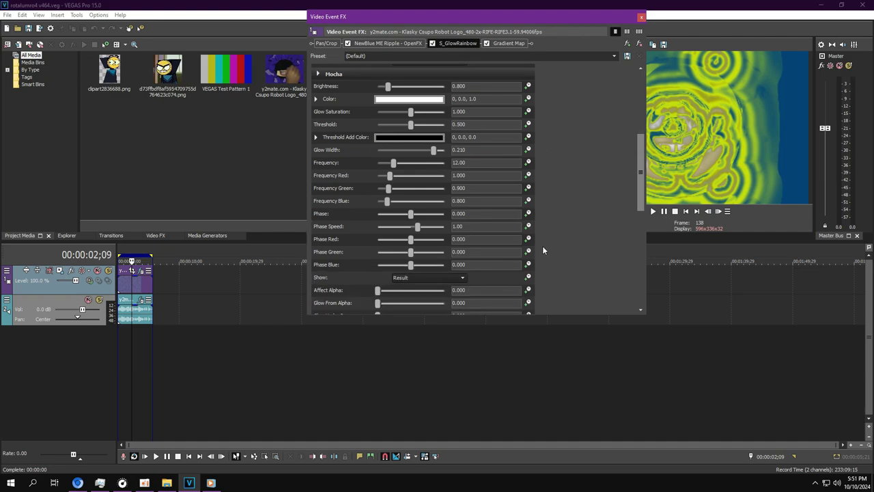
{"action": "scroll", "coordinate": [550, 203], "scroll_direction": "up", "scroll_amount": 1}
{"action": "scroll", "coordinate": [551, 203], "scroll_direction": "up", "scroll_amount": 1}
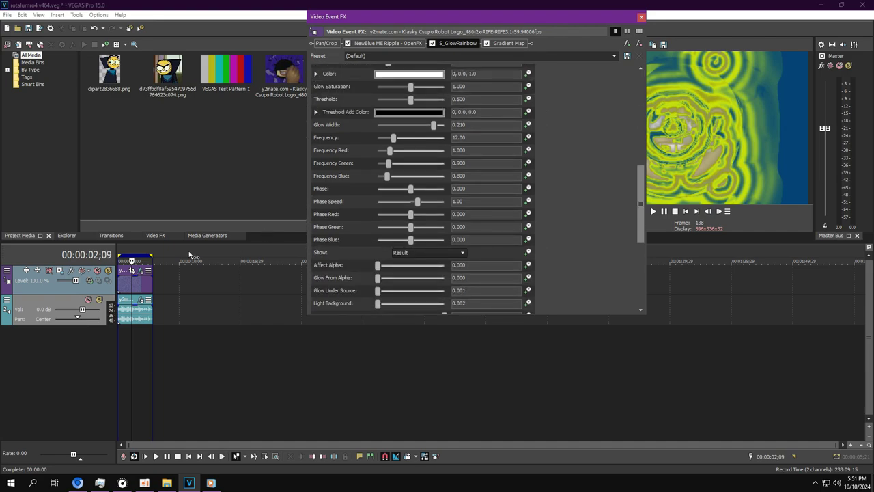
{"action": "left_click_drag", "start_coordinate": [641, 189], "coordinate": [643, 249]}
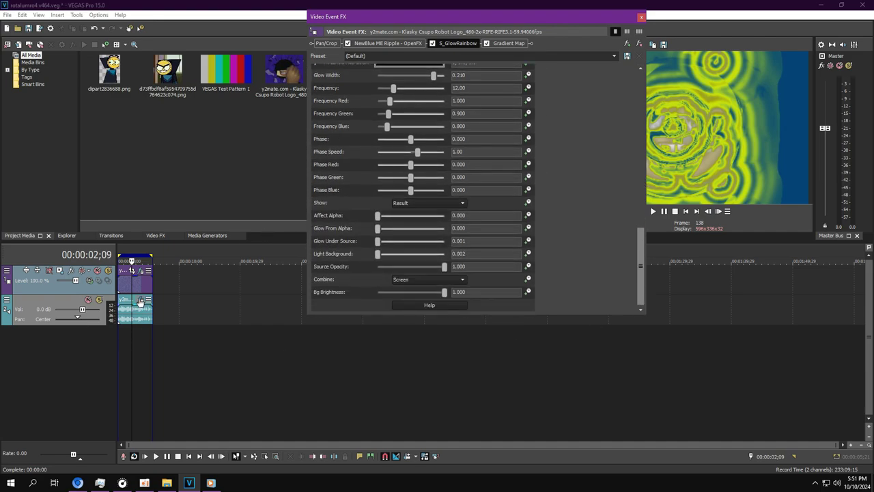
Step: Examine the colour points of the video clip's Gradient Map and the audio clip's 4orm-VST-R effect
{"action": "left_click", "coordinate": [142, 299]}
{"action": "left_click", "coordinate": [139, 300]}
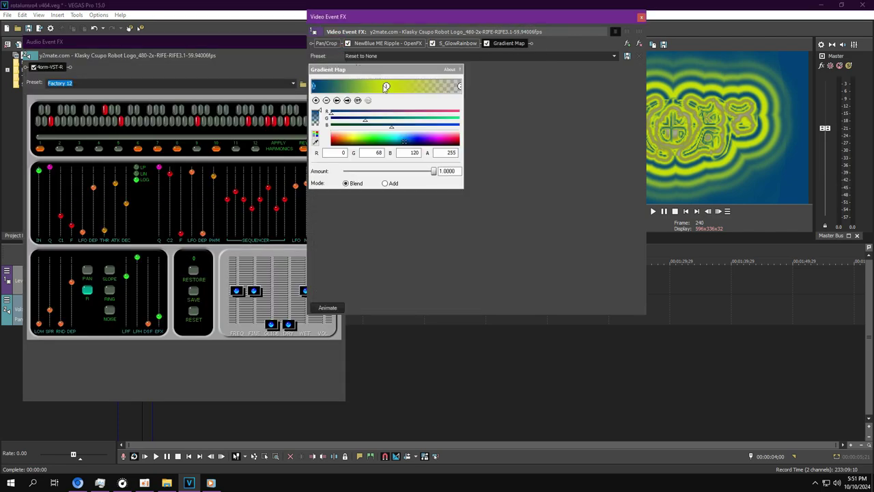
{"action": "left_click", "coordinate": [386, 87]}
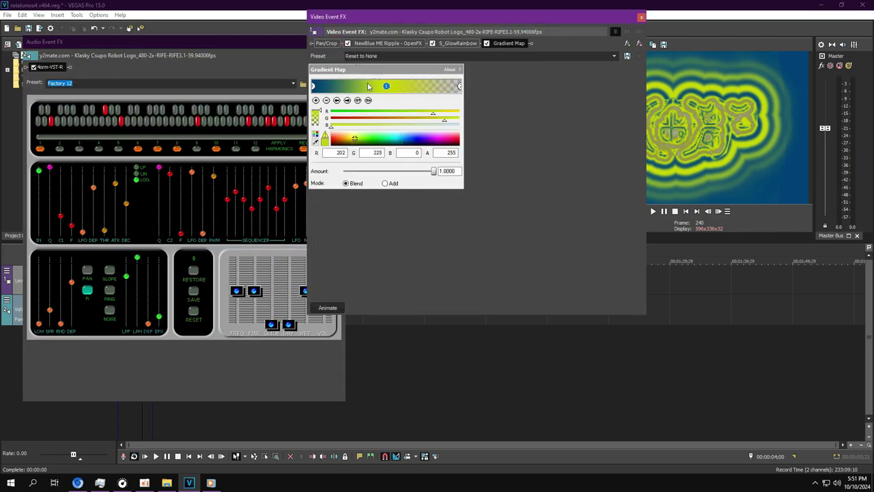
{"action": "left_click", "coordinate": [224, 61]}
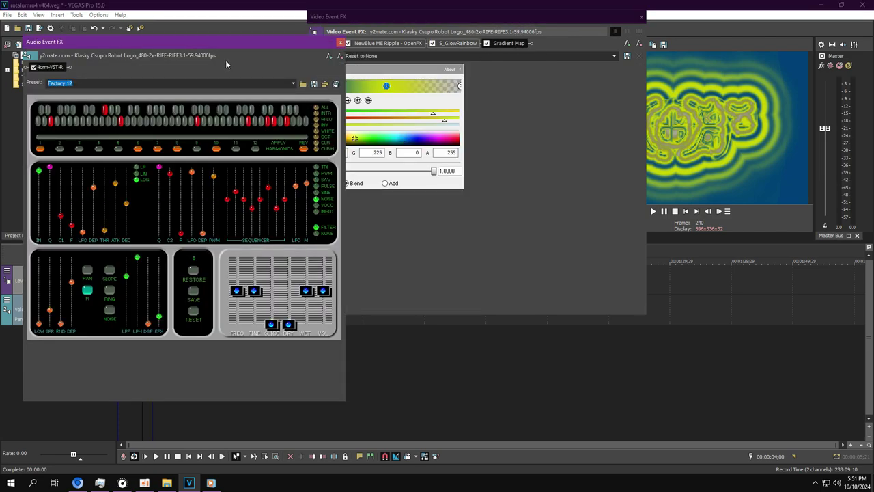
Step: Play the project, turn on the 4orm-VST-R effect's KEY option, close both effect windows and pause the playback
{"action": "left_click", "coordinate": [653, 212]}
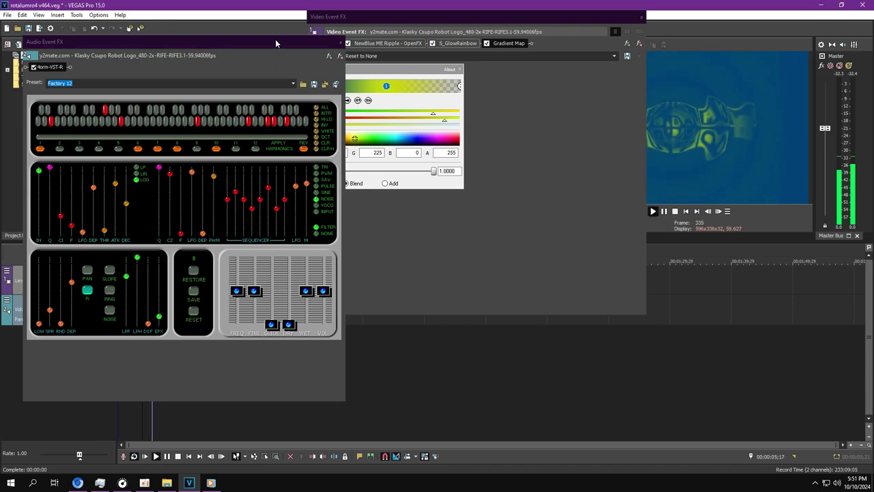
{"action": "left_click_drag", "start_coordinate": [276, 43], "coordinate": [363, 51]}
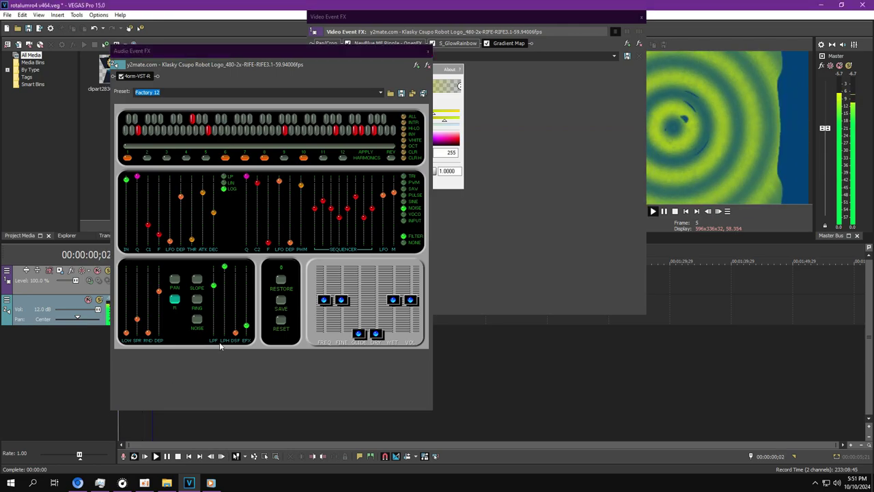
{"action": "left_click", "coordinate": [391, 158]}
{"action": "left_click", "coordinate": [386, 146]}
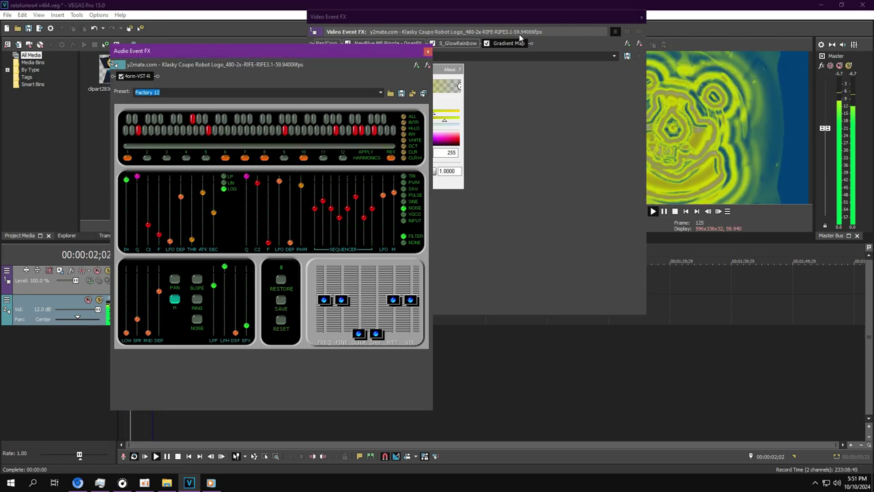
{"action": "left_click", "coordinate": [428, 51]}
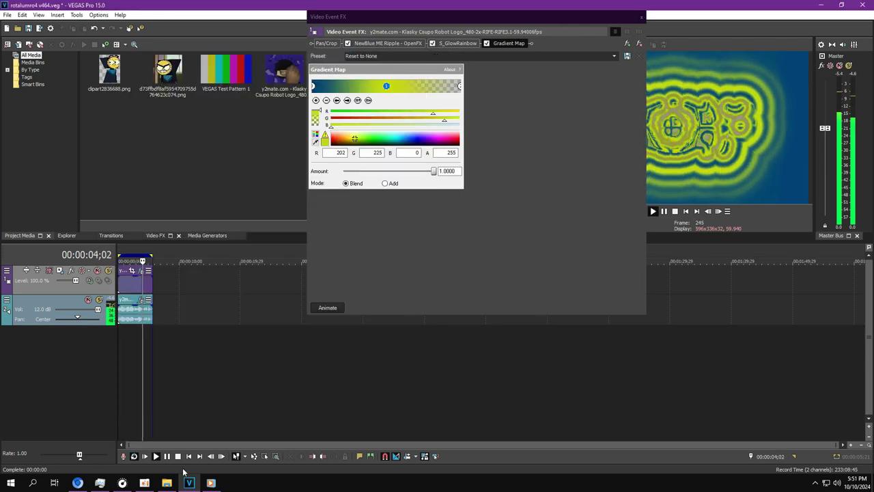
{"action": "left_click", "coordinate": [642, 16]}
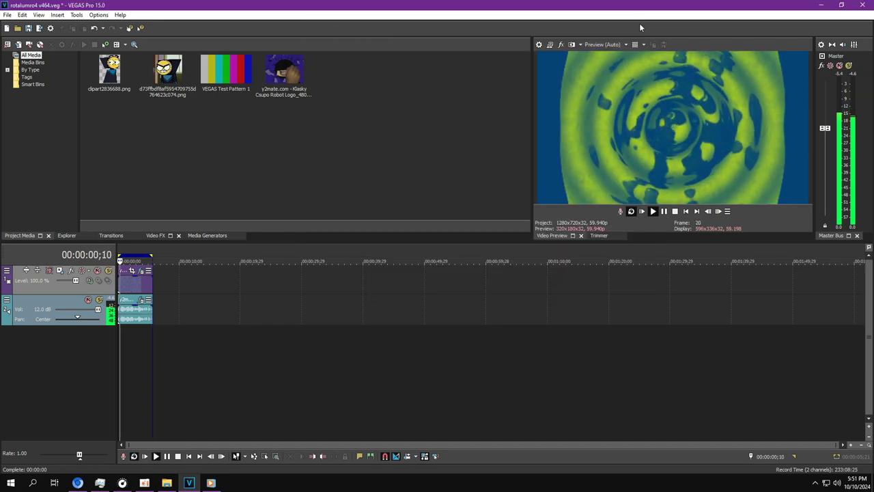
{"action": "left_click", "coordinate": [664, 211]}
Step: Open the project rotalumro4 v465.veg, discarding the changes to rotalumro4 v464.veg
{"action": "left_click", "coordinate": [18, 45]}
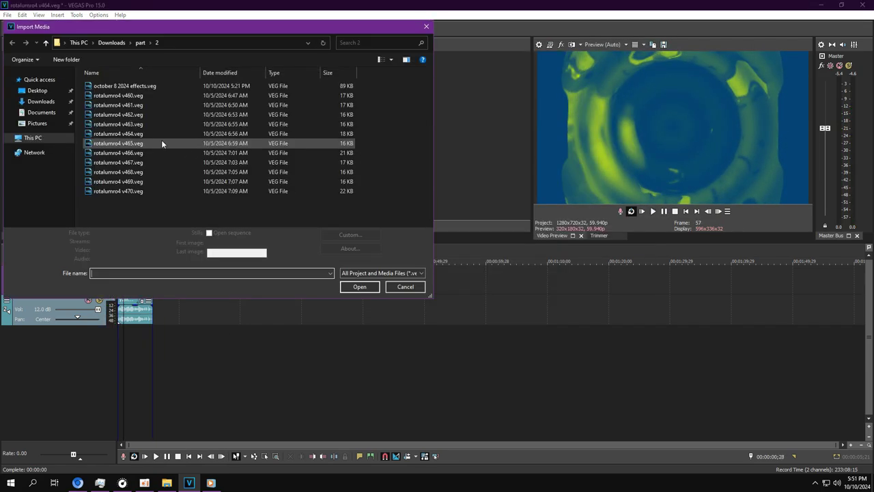
{"action": "double_click", "coordinate": [161, 141]}
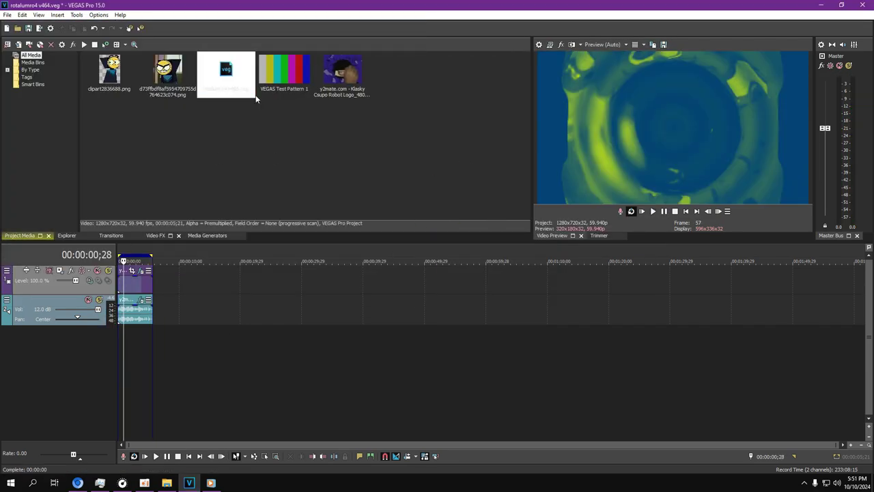
{"action": "left_click", "coordinate": [17, 28]}
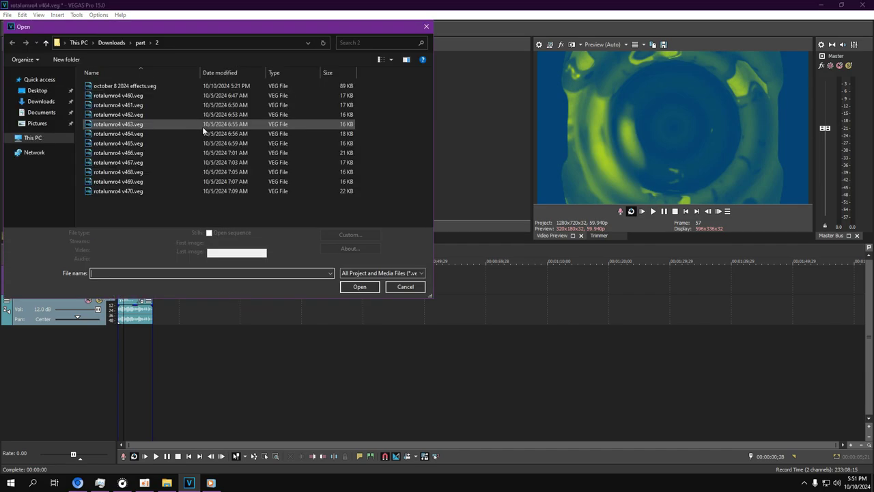
{"action": "double_click", "coordinate": [136, 142]}
{"action": "left_click", "coordinate": [454, 193]}
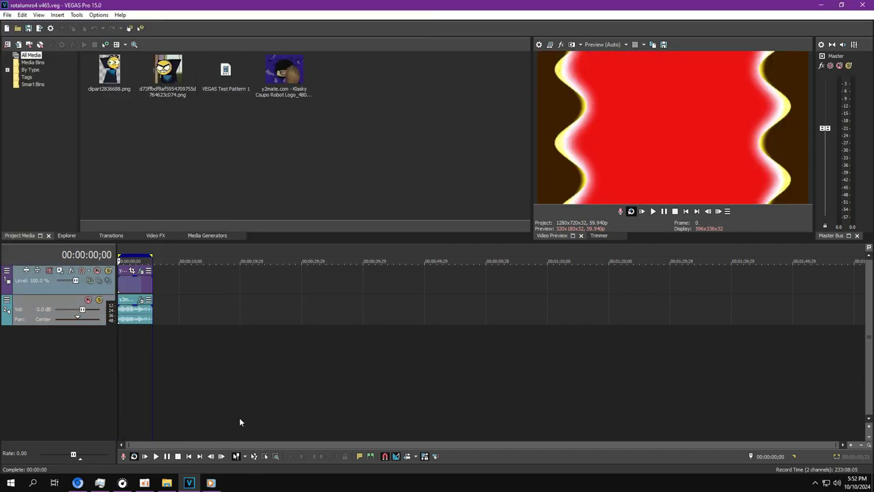
Step: Examine the video clip's TV Simulator, Wave and Glow settings, including the Wave values at the last keyframe
{"action": "left_click", "coordinate": [213, 483]}
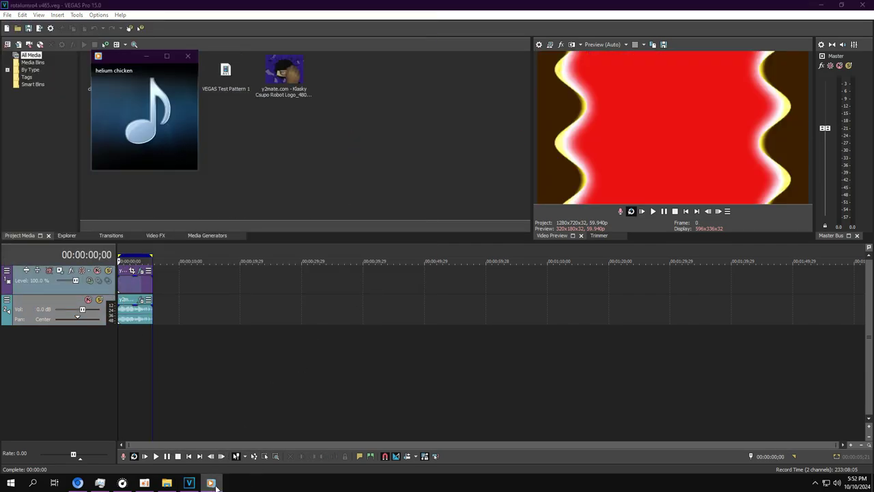
{"action": "left_click", "coordinate": [131, 340]}
{"action": "left_click", "coordinate": [141, 271]}
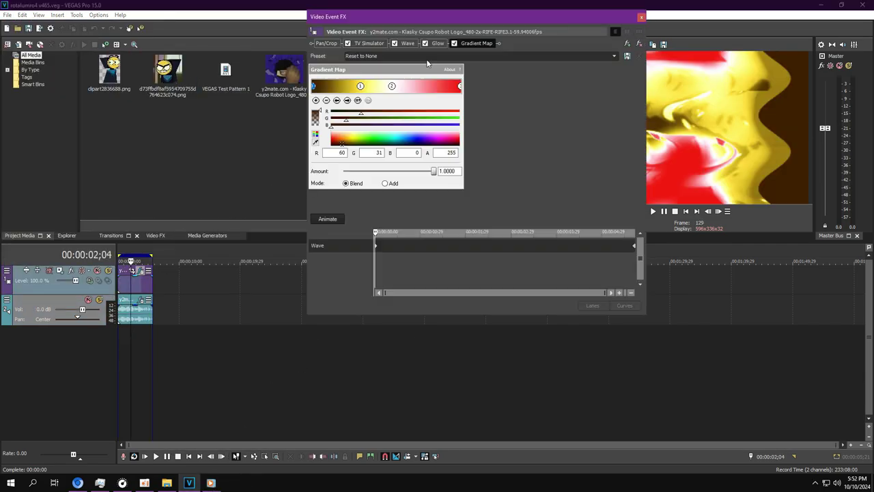
{"action": "left_click", "coordinate": [371, 44]}
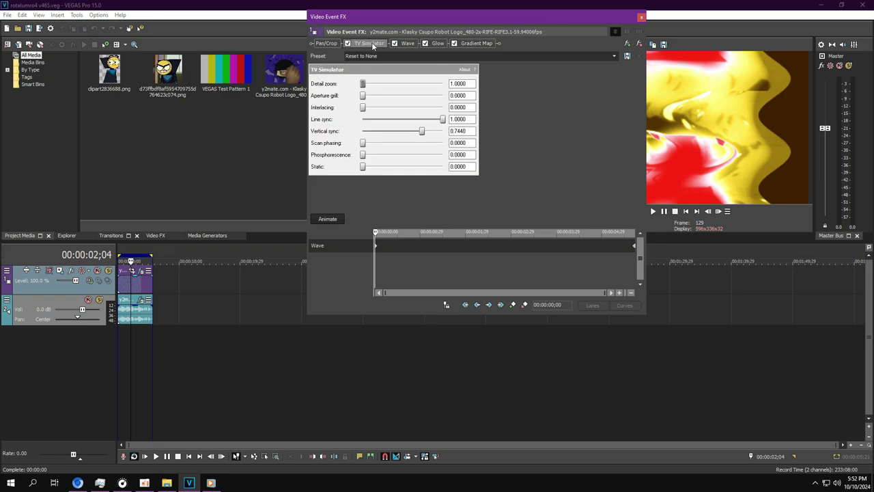
{"action": "left_click", "coordinate": [408, 44]}
{"action": "left_click_drag", "start_coordinate": [385, 258], "coordinate": [685, 265]}
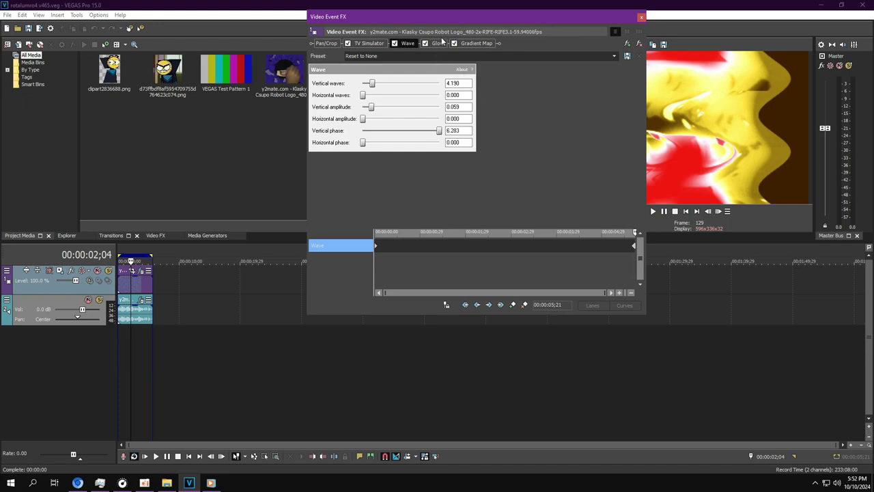
{"action": "left_click", "coordinate": [437, 43]}
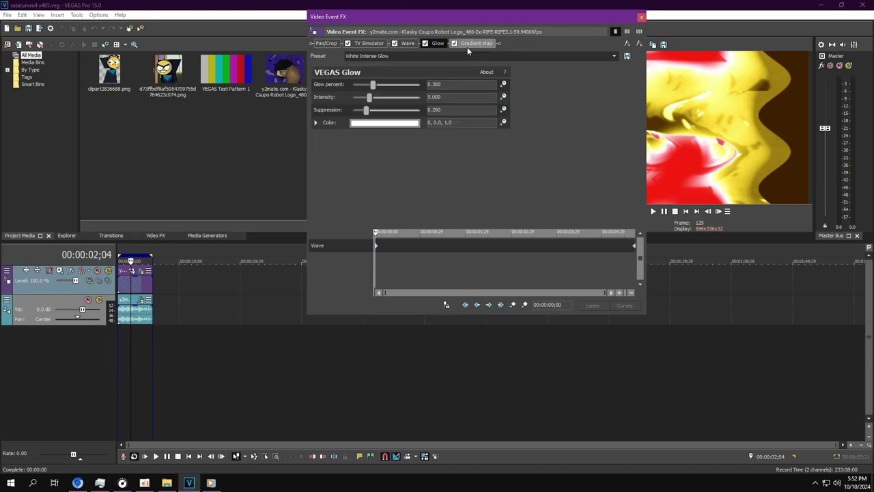
Step: Examine the colour values of all four Gradient Map points on the video clip in rotalumro4 v465
{"action": "left_click", "coordinate": [468, 45]}
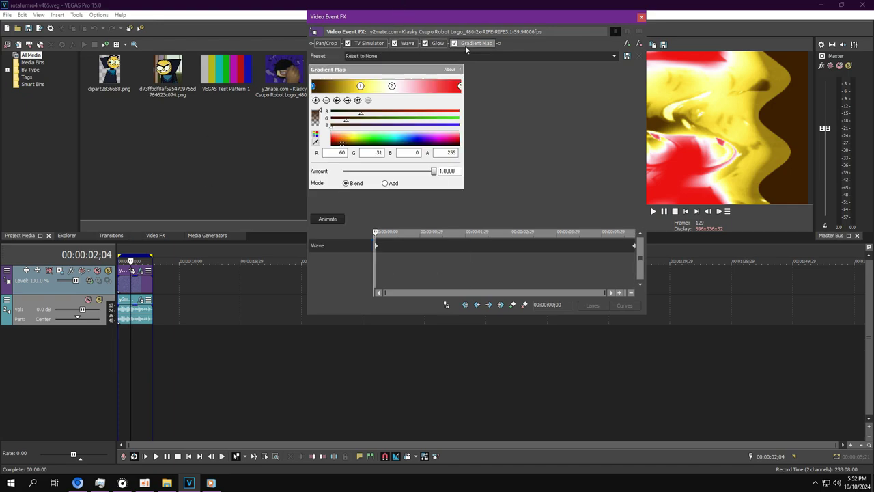
{"action": "left_click", "coordinate": [348, 100]}
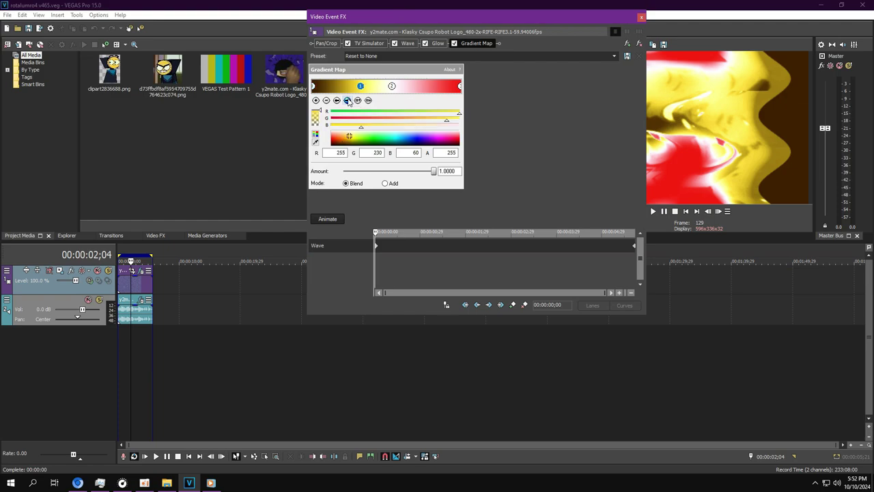
{"action": "left_click", "coordinate": [347, 100]}
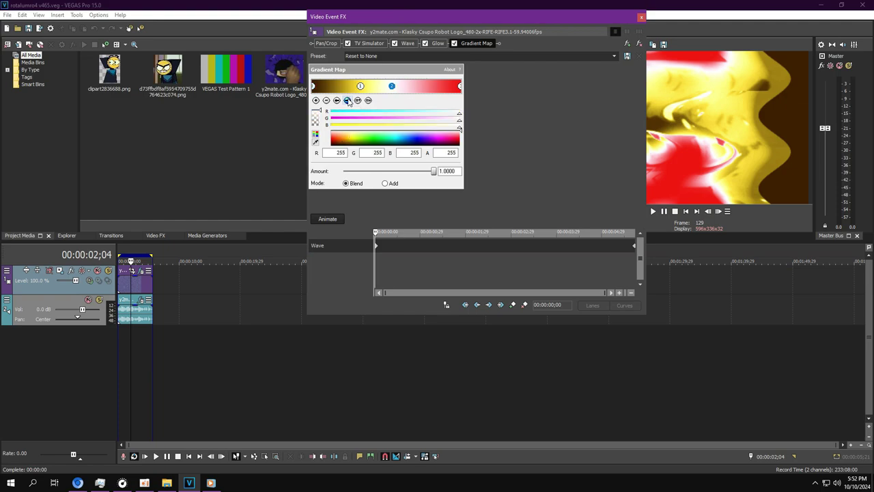
{"action": "left_click", "coordinate": [348, 101]}
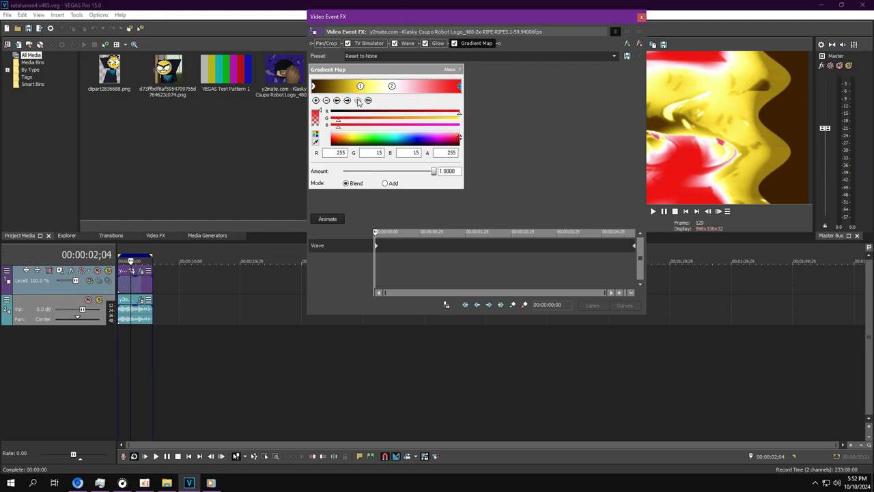
Step: Examine the audio clip's 4orm-VST-R effect during playback, turn on its KEY option, and close the effect windows
{"action": "left_click", "coordinate": [141, 300]}
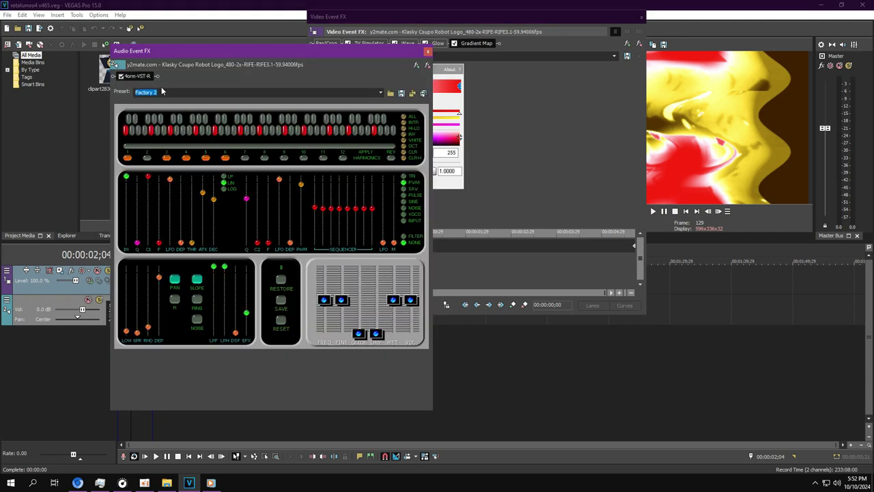
{"action": "left_click", "coordinate": [641, 17]}
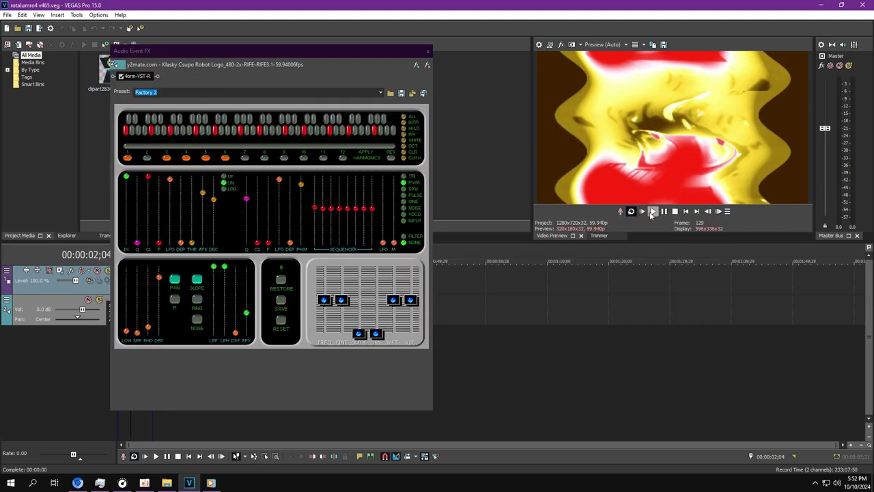
{"action": "left_click", "coordinate": [652, 212]}
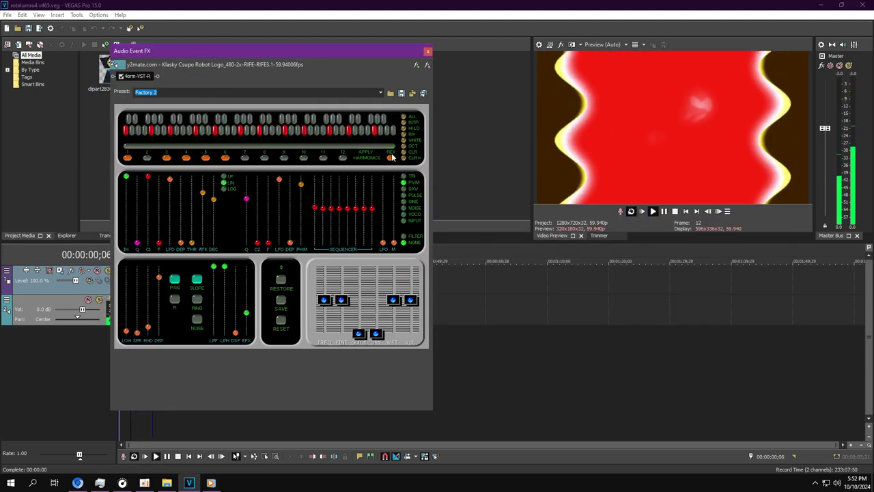
{"action": "left_click", "coordinate": [428, 52]}
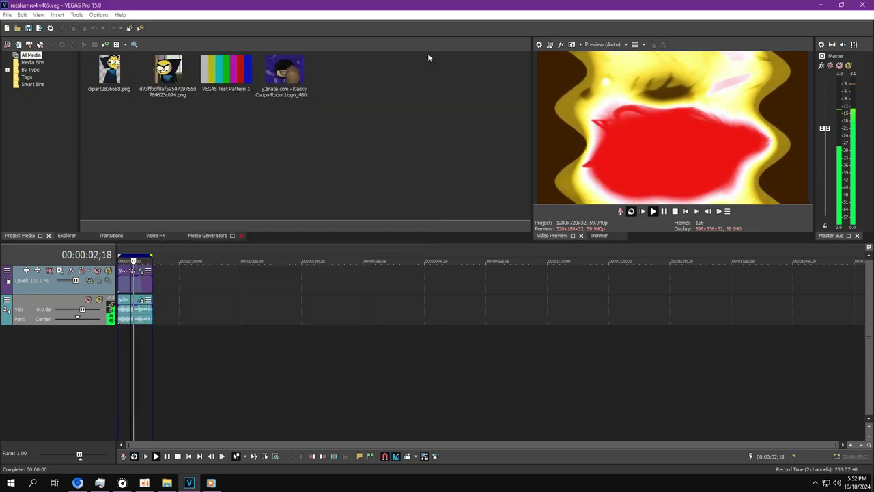
Step: Pause the playback and open the project rotalumro4 v466.veg
{"action": "left_click", "coordinate": [664, 212]}
{"action": "left_click", "coordinate": [16, 30]}
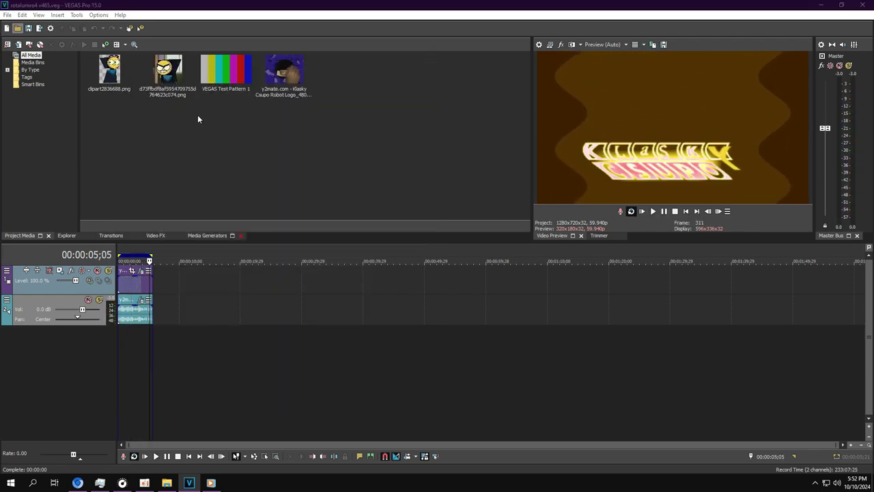
{"action": "double_click", "coordinate": [125, 152]}
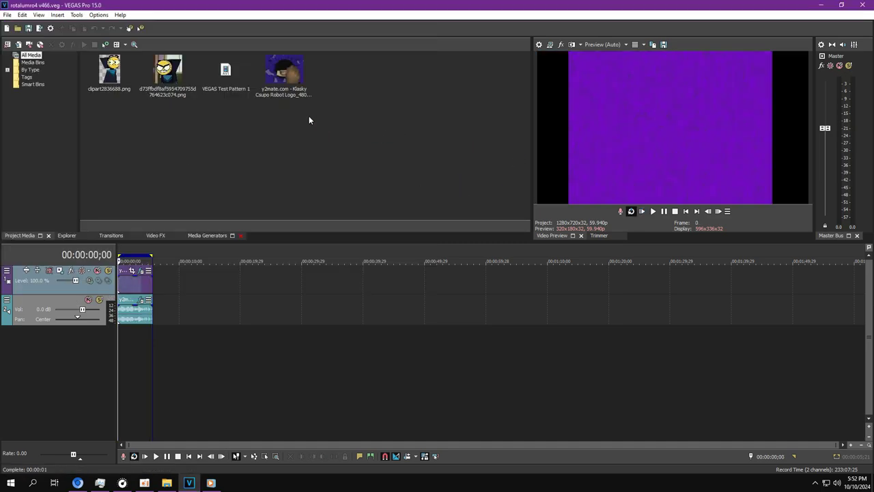
Step: Play the project while examining the video clip's S_Shake and Glint settings and the middle colour point of its Gradient Map
{"action": "key", "text": "space"}
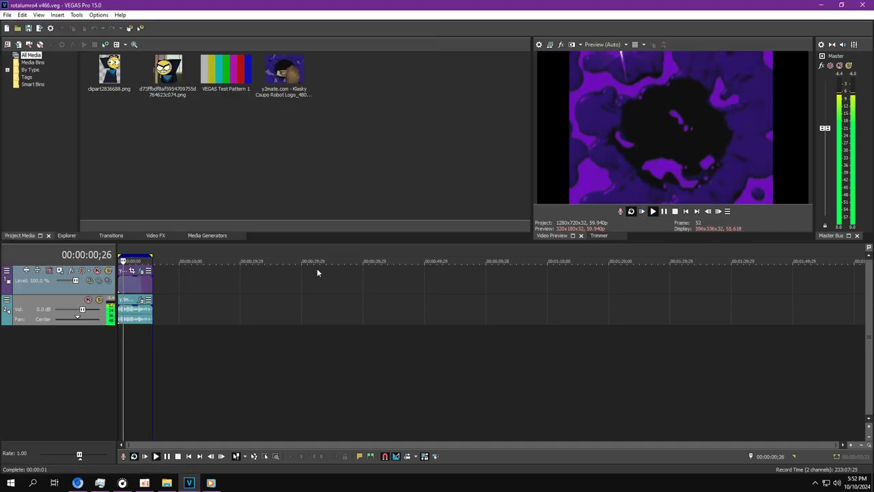
{"action": "left_click", "coordinate": [133, 270]}
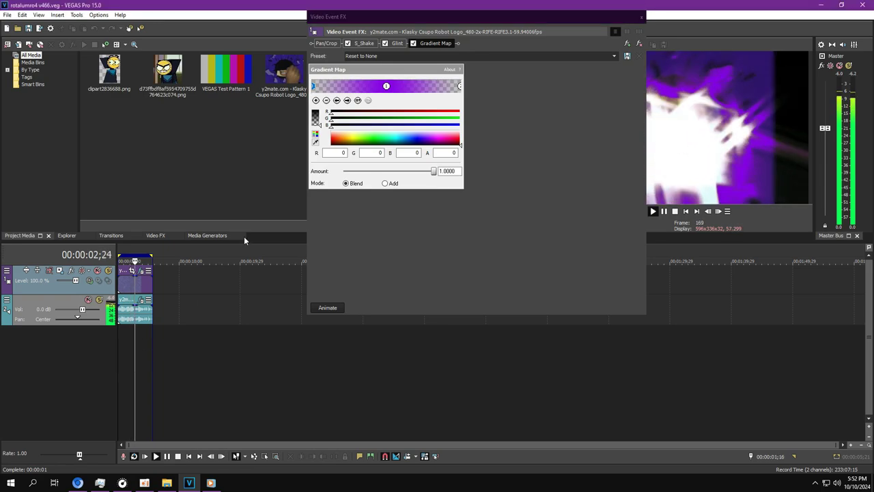
{"action": "left_click", "coordinate": [364, 43]}
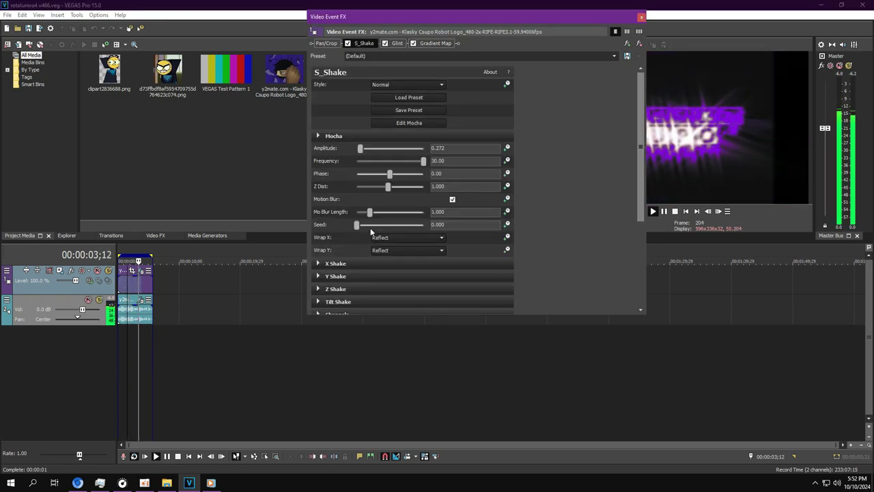
{"action": "left_click", "coordinate": [396, 43]}
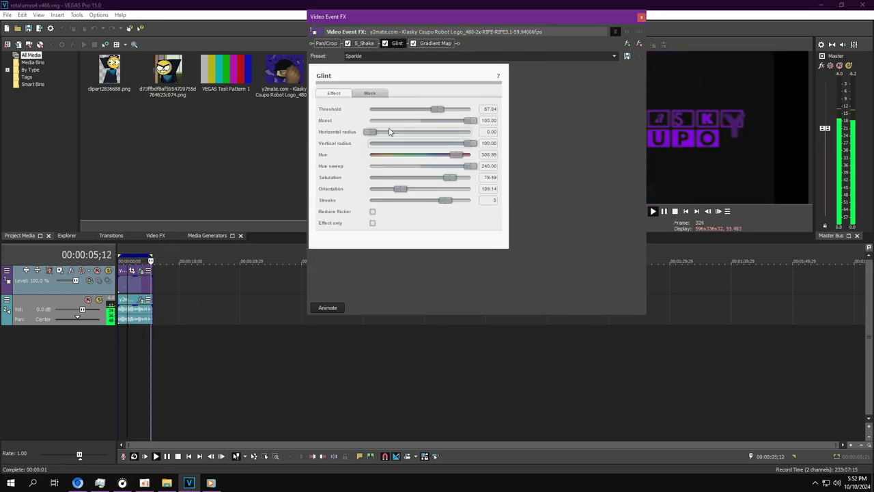
{"action": "left_click", "coordinate": [450, 42]}
{"action": "left_click", "coordinate": [387, 86]}
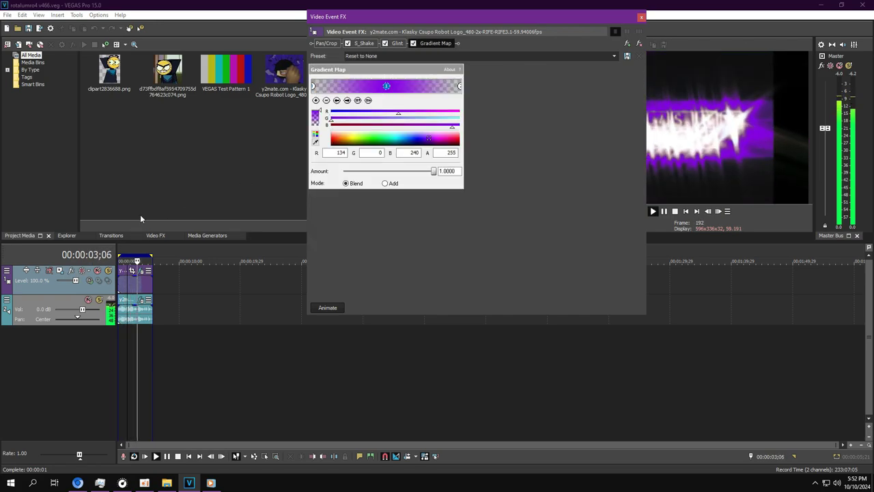
Step: Examine the audio clip's 4orm-VST-R effect in rotalumro4 v466, then close both effect windows
{"action": "left_click", "coordinate": [142, 299]}
{"action": "left_click", "coordinate": [451, 194]}
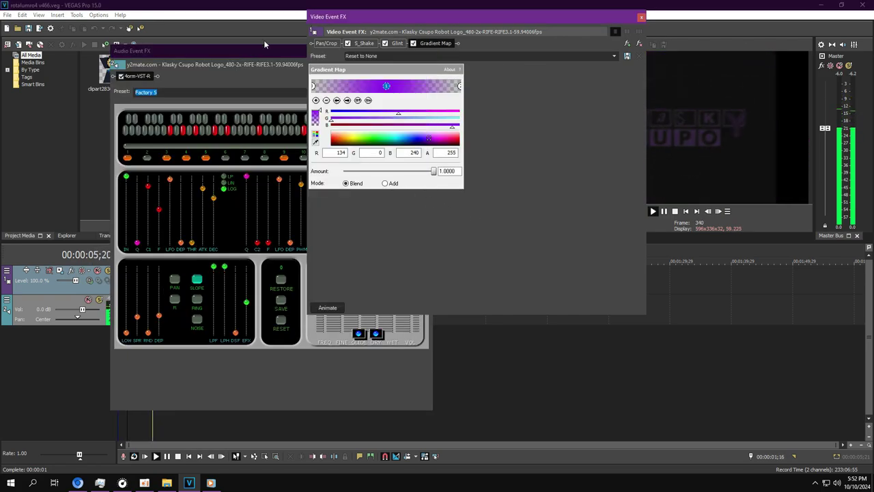
{"action": "left_click", "coordinate": [248, 47]}
{"action": "left_click_drag", "start_coordinate": [248, 47], "coordinate": [167, 37]}
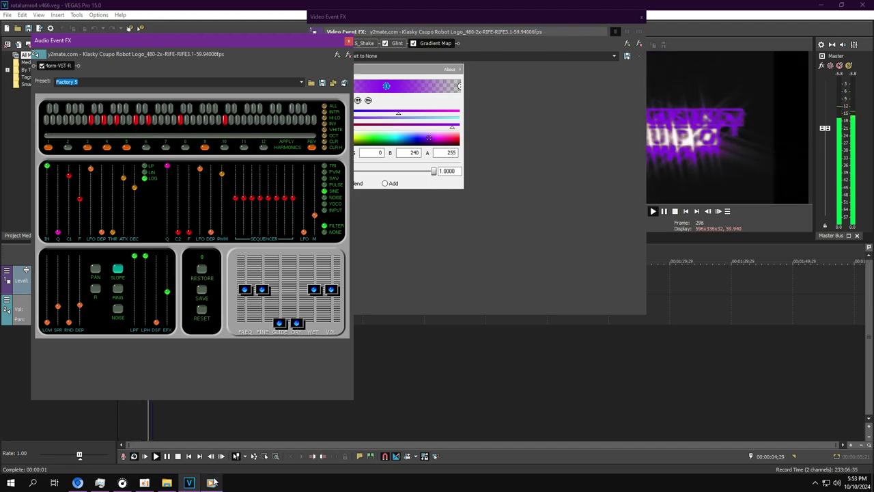
{"action": "left_click", "coordinate": [348, 41]}
{"action": "left_click", "coordinate": [642, 17]}
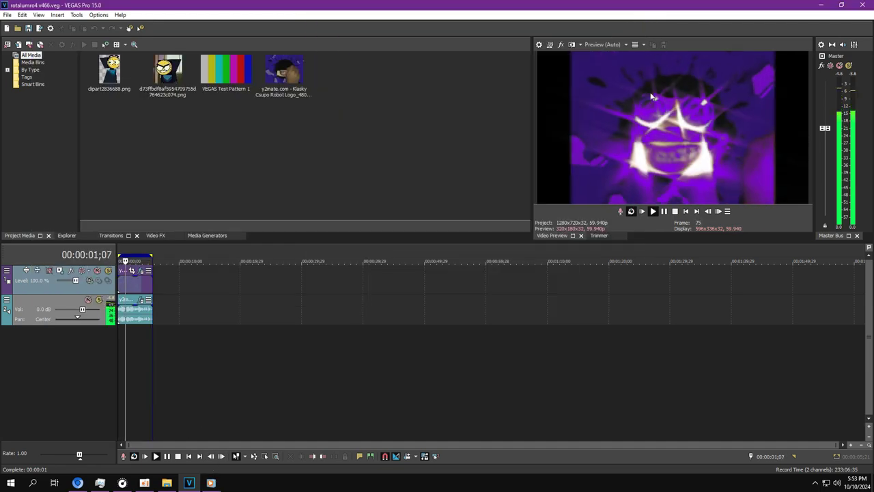
Step: Pause the playback and open the project rotalumro4 v467.veg
{"action": "left_click", "coordinate": [664, 211]}
{"action": "left_click", "coordinate": [17, 28]}
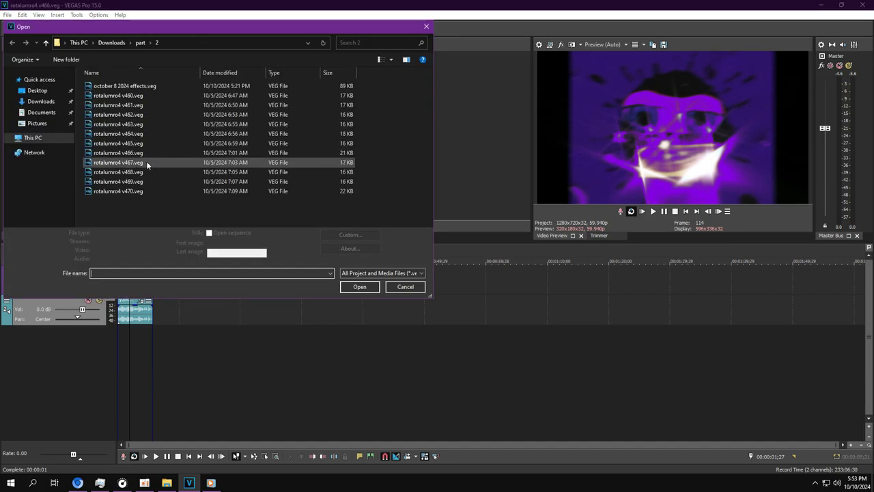
{"action": "double_click", "coordinate": [130, 162]}
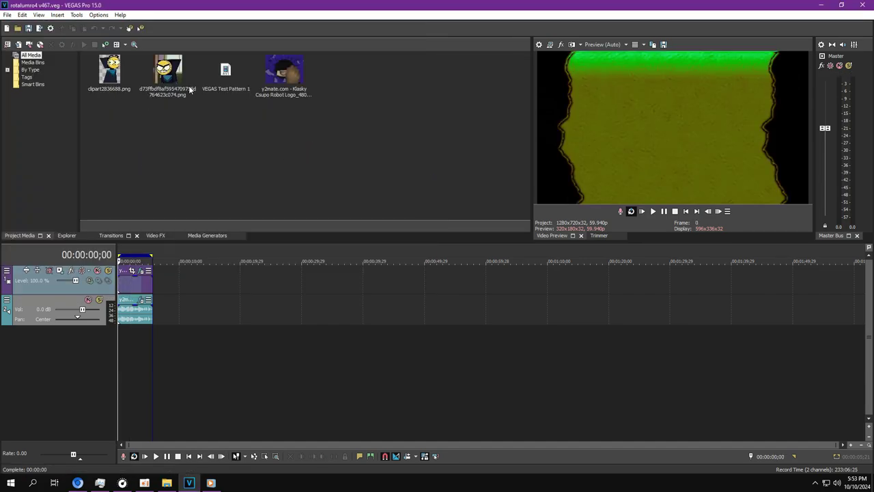
Step: Examine the TV Simulator, Unsharp Mask and S_PseudoColor settings on the video clip in rotalumro4 v467
{"action": "left_click", "coordinate": [141, 270]}
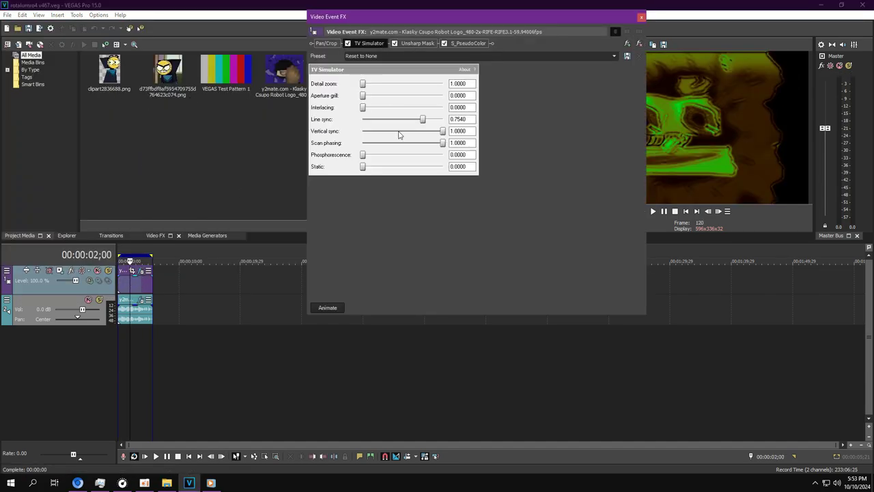
{"action": "left_click", "coordinate": [417, 44]}
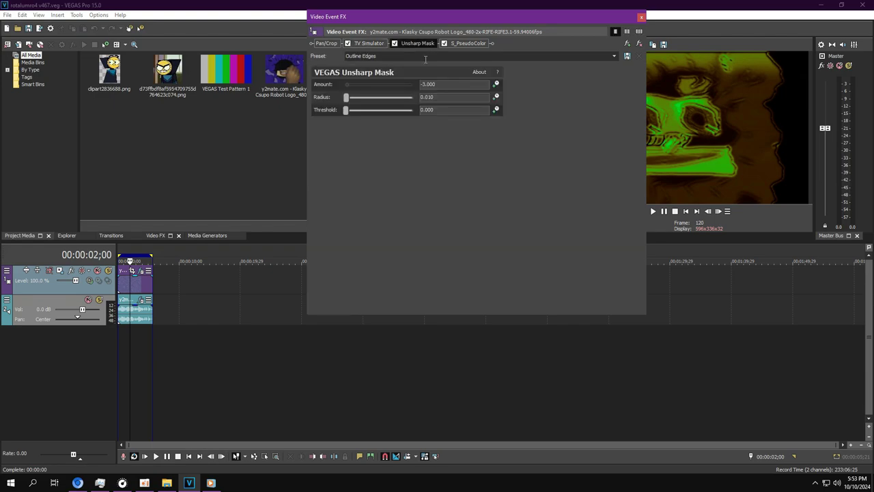
{"action": "left_click", "coordinate": [467, 43]}
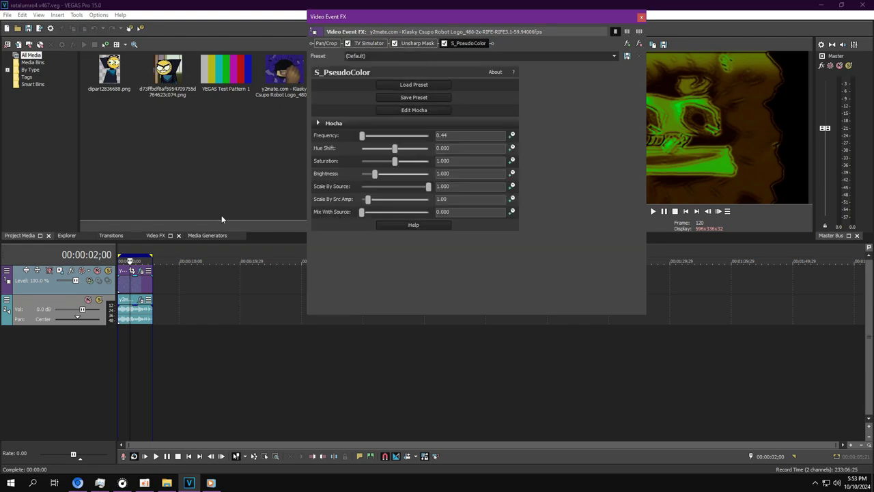
Step: Examine the audio clip's 4orm-VST-R effect in rotalumro4 v467 during playback, then close both effect windows
{"action": "left_click", "coordinate": [140, 301]}
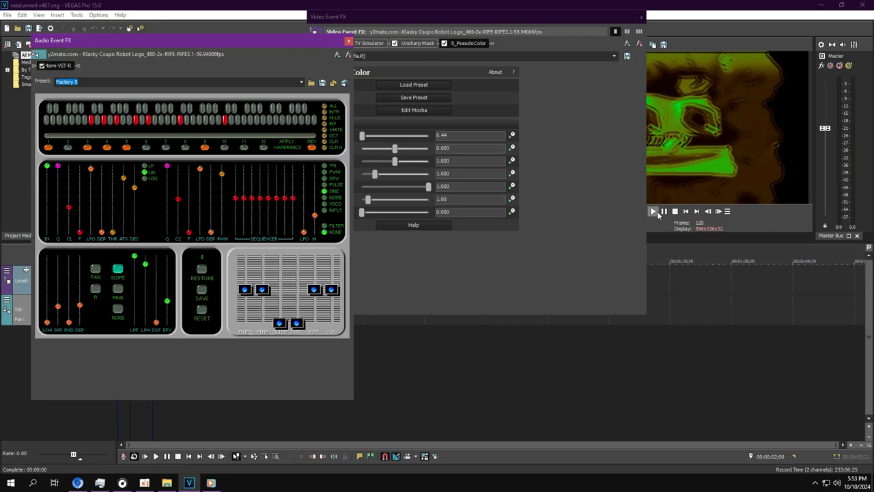
{"action": "left_click", "coordinate": [656, 212]}
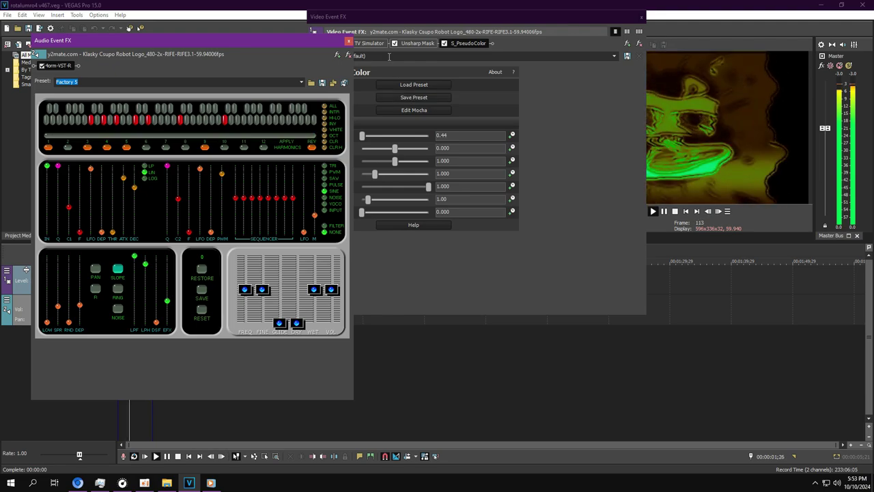
{"action": "left_click", "coordinate": [349, 41]}
{"action": "left_click", "coordinate": [641, 16]}
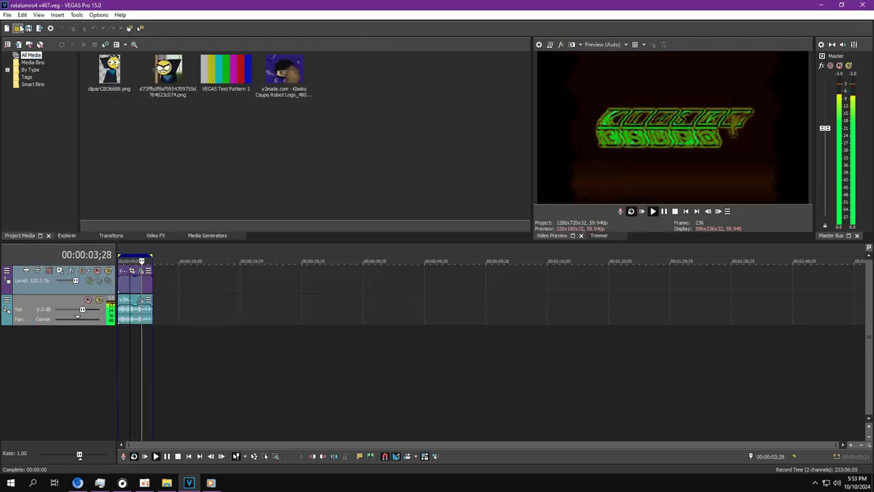
Step: Open the project rotalumro4 v468.veg and play its first seconds
{"action": "left_click", "coordinate": [17, 28]}
{"action": "double_click", "coordinate": [146, 171]}
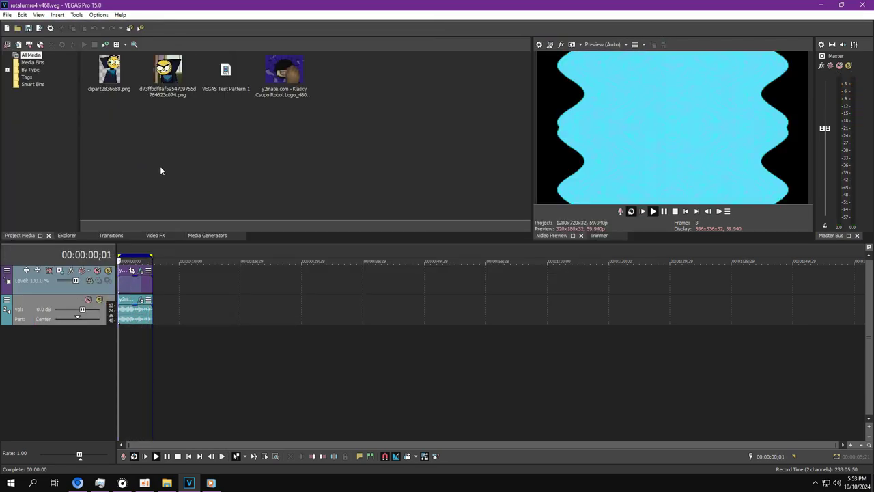
{"action": "key", "text": "space"}
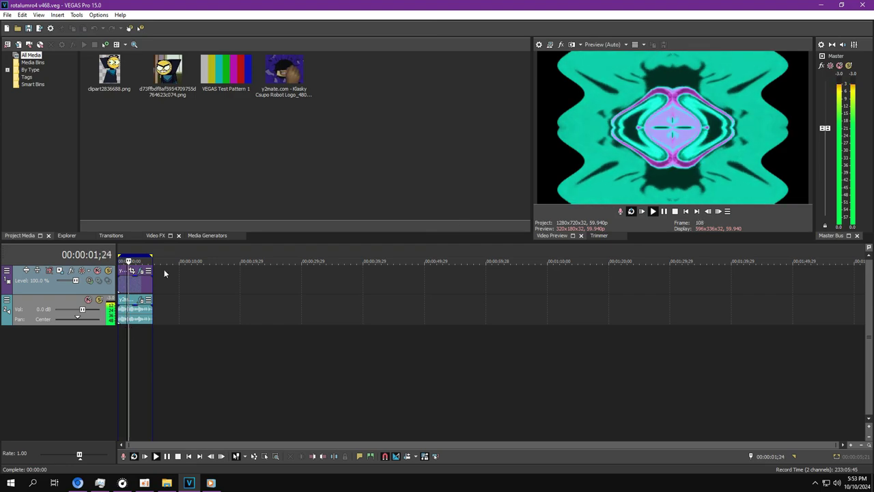
{"action": "key", "text": "Return"}
Step: Examine the video clip's Wave, Mirror and Gradient Map settings, going through each of the gradient's colour points, with the audio effect also open
{"action": "left_click", "coordinate": [141, 271]}
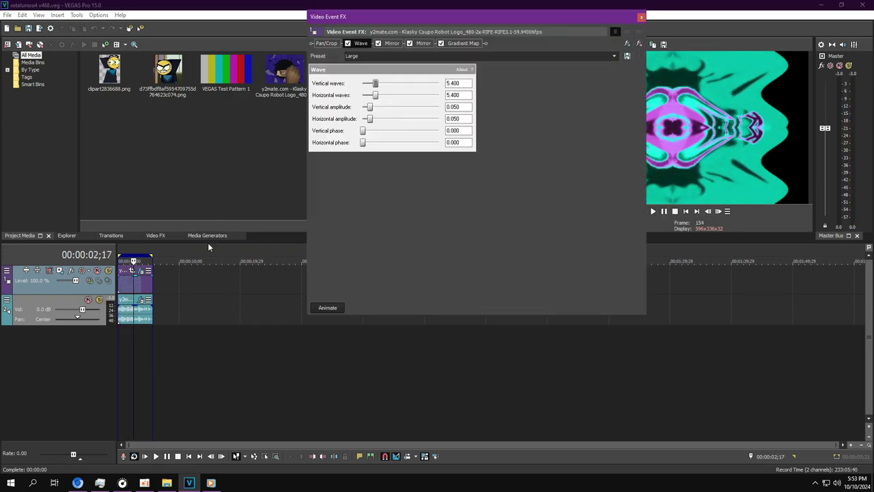
{"action": "left_click", "coordinate": [390, 43]}
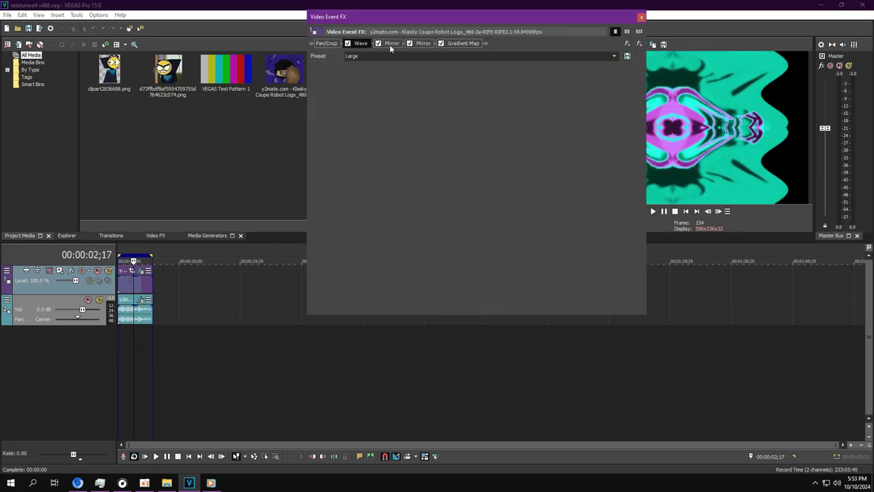
{"action": "left_click", "coordinate": [141, 299]}
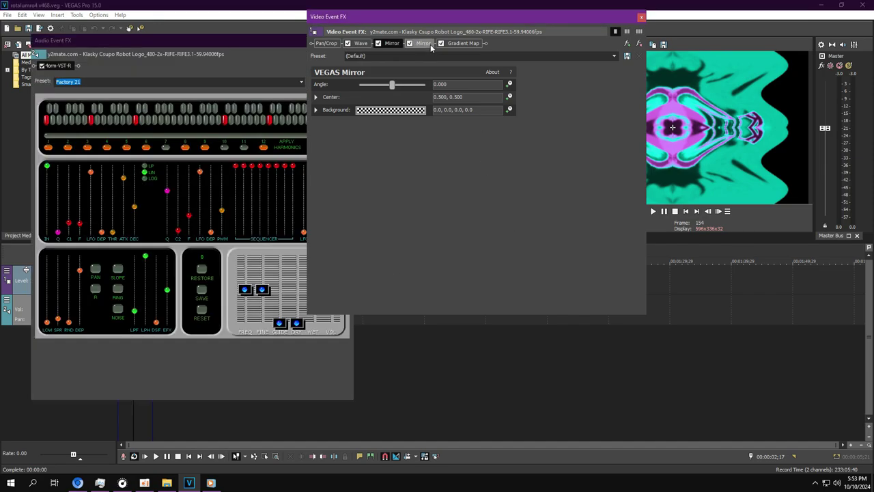
{"action": "left_click", "coordinate": [465, 44]}
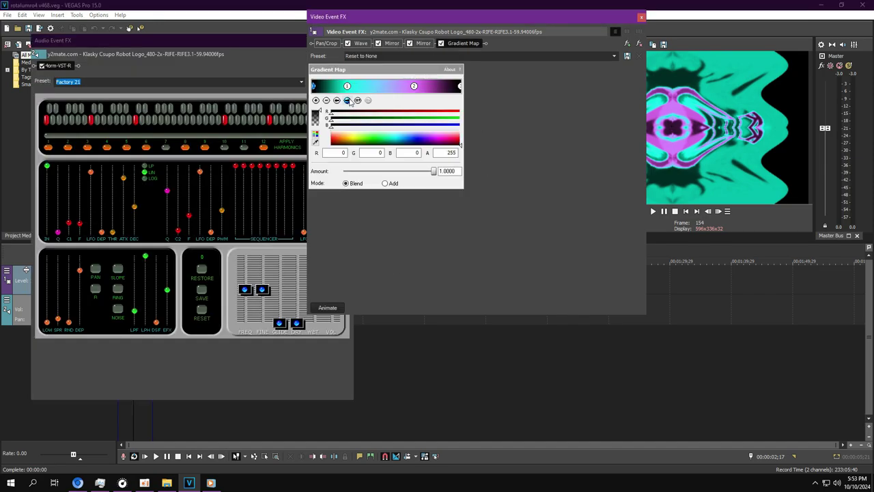
{"action": "left_click", "coordinate": [347, 101]}
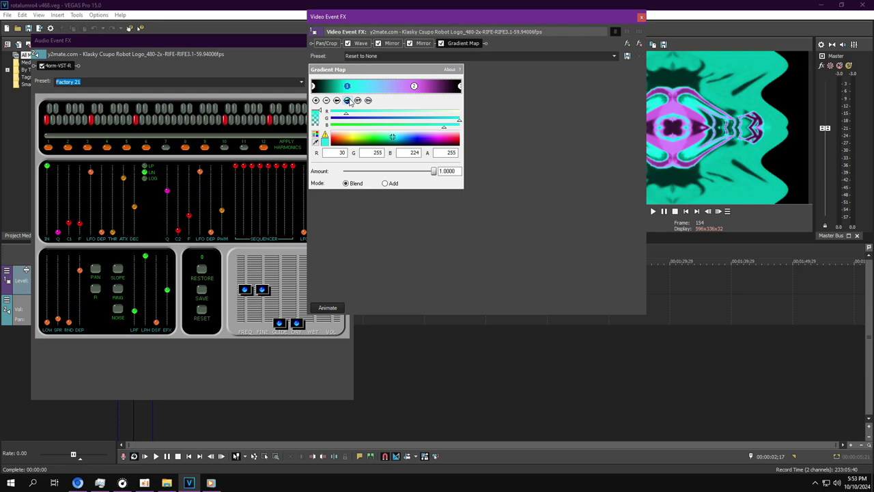
{"action": "left_click", "coordinate": [348, 101]}
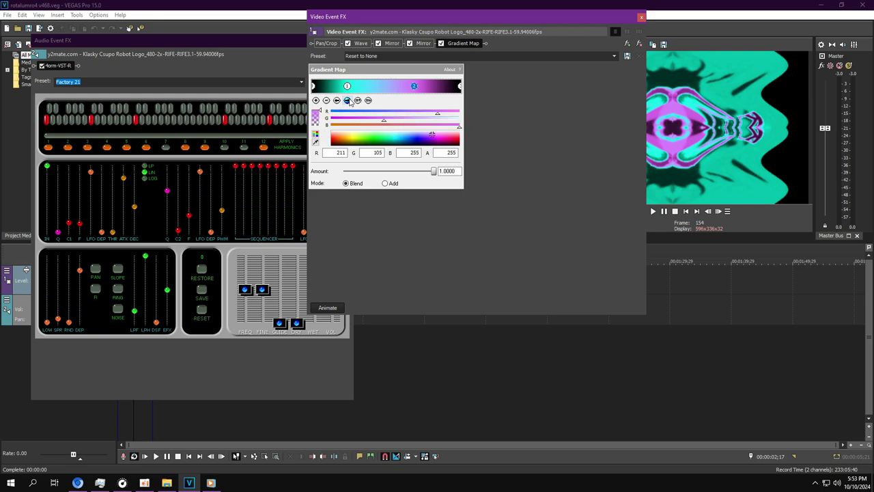
{"action": "left_click", "coordinate": [348, 100]}
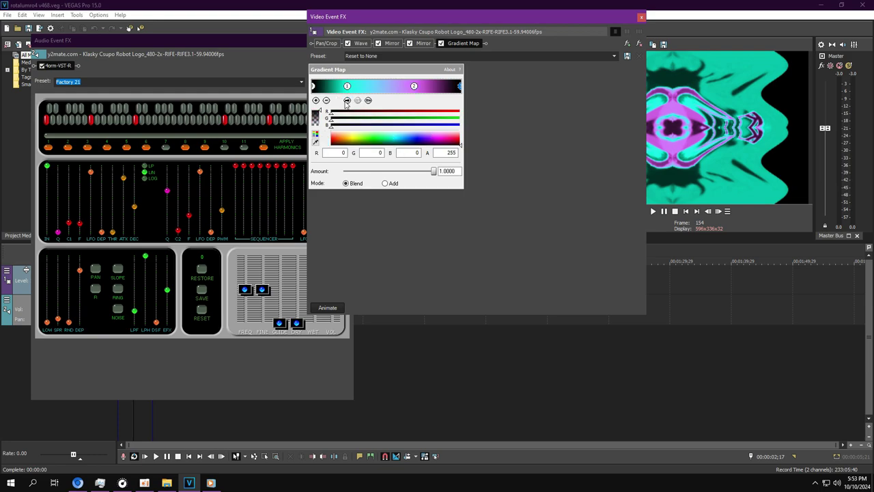
Step: Play rotalumro4 v468 while examining the audio clip's 4orm-VST-R effect, then close the audio effect window
{"action": "left_click", "coordinate": [297, 147]}
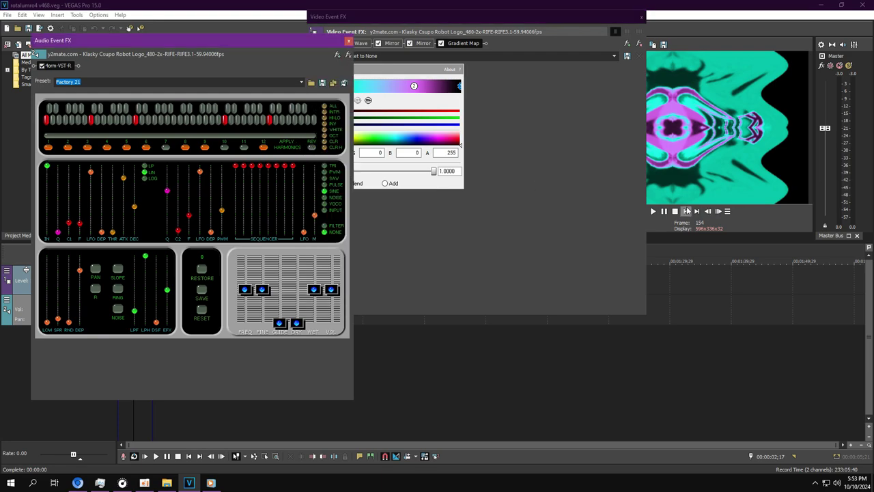
{"action": "left_click", "coordinate": [652, 211]}
{"action": "left_click", "coordinate": [192, 217]}
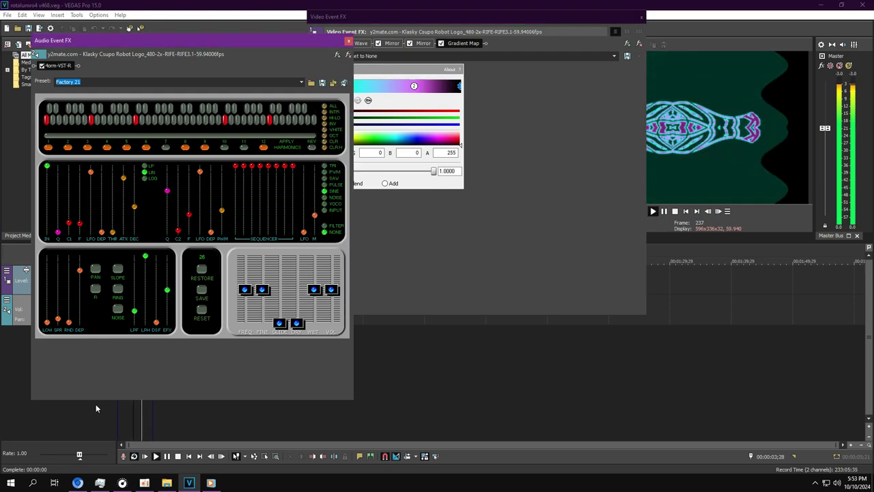
{"action": "left_click", "coordinate": [120, 422]}
{"action": "left_click", "coordinate": [312, 147]}
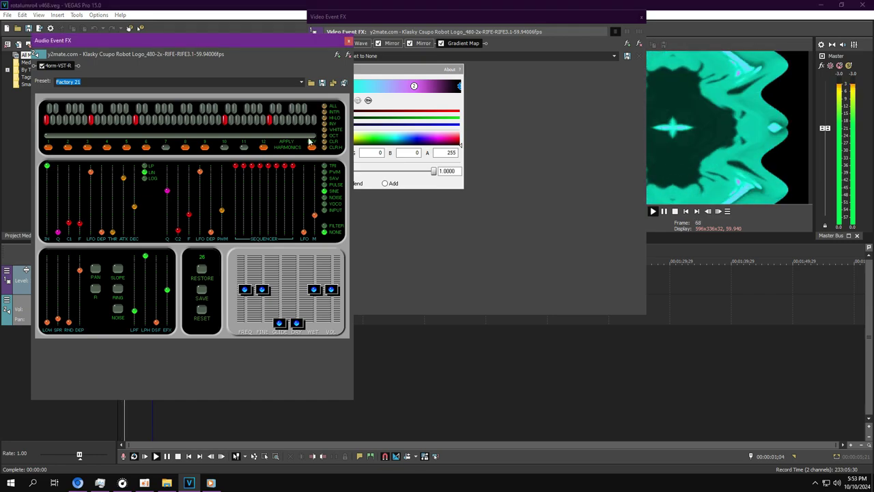
{"action": "left_click", "coordinate": [348, 41]}
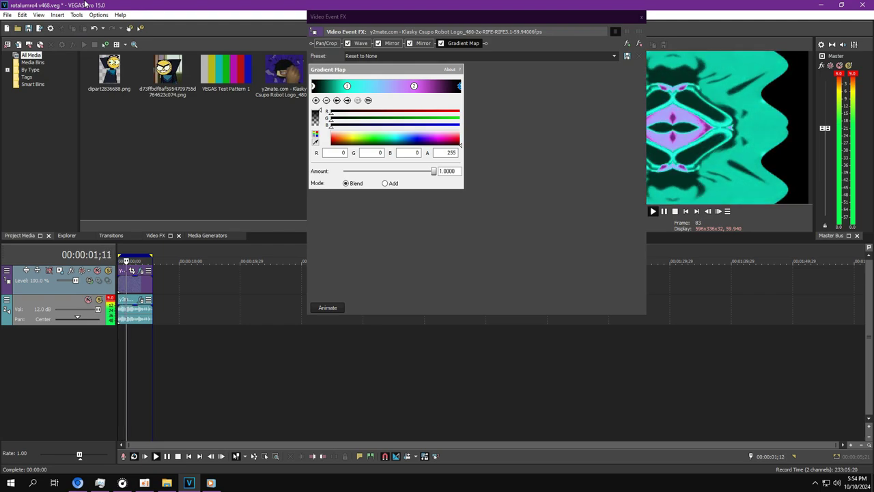
Step: Open the project rotalumro4 v469.veg without saving the changes to rotalumro4 v468
{"action": "left_click", "coordinate": [17, 28]}
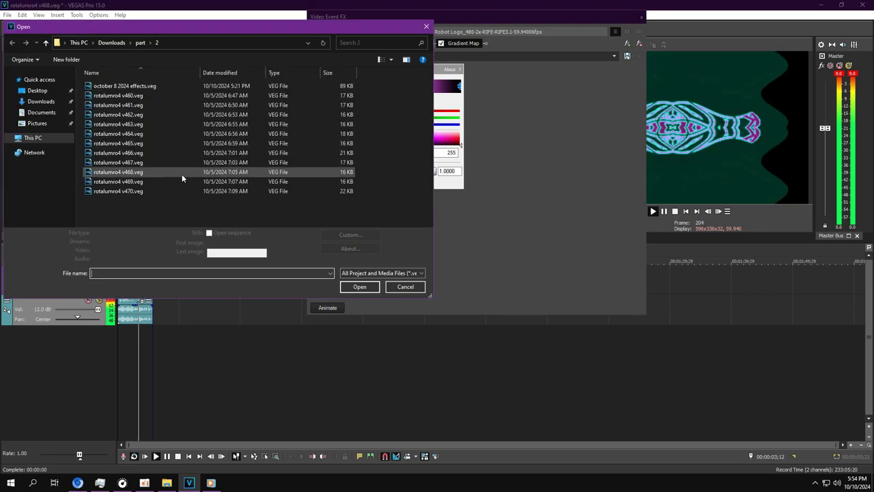
{"action": "double_click", "coordinate": [137, 183]}
{"action": "left_click", "coordinate": [459, 194]}
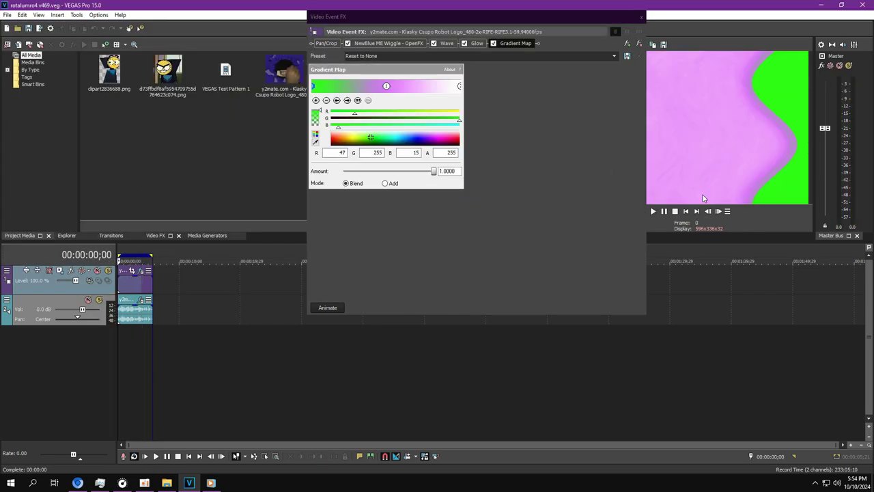
Step: Play rotalumro4 v469 and examine the video clip's NewBlue ME Wiggle, Wave and Glow settings, with the audio effect also open
{"action": "left_click", "coordinate": [654, 212]}
{"action": "left_click", "coordinate": [388, 43]}
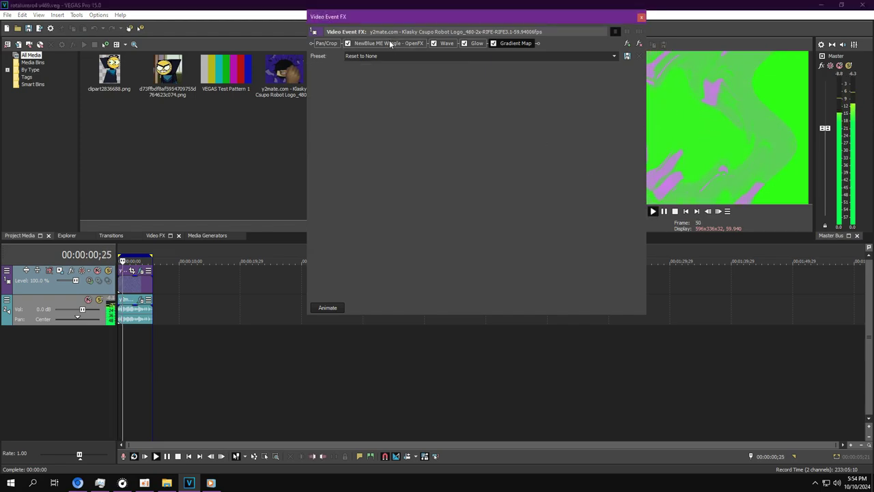
{"action": "left_click", "coordinate": [142, 300]}
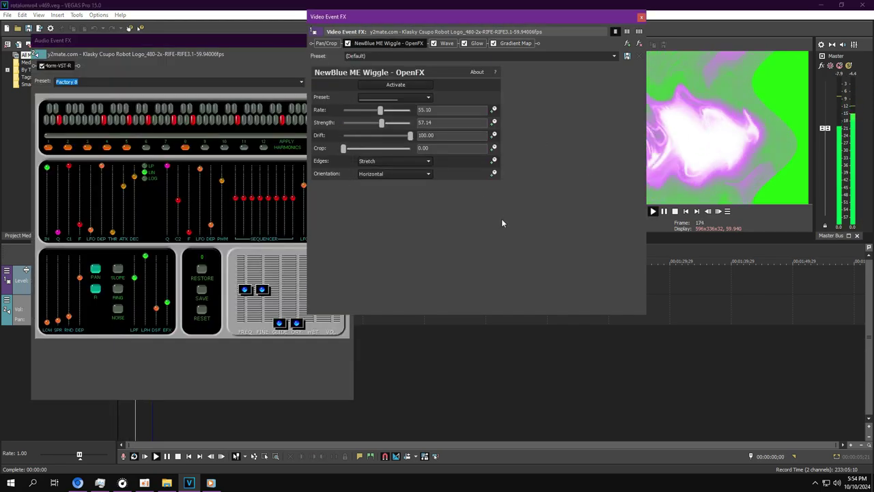
{"action": "left_click", "coordinate": [664, 212]}
{"action": "left_click", "coordinate": [447, 43]}
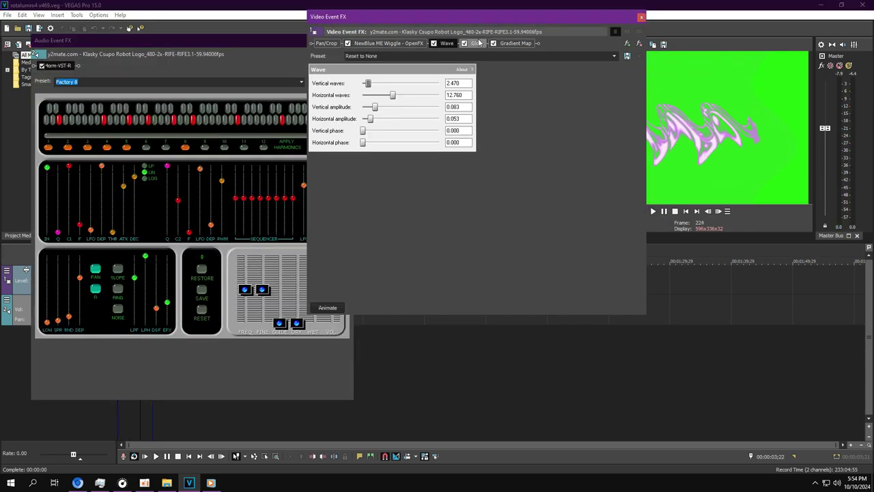
{"action": "left_click", "coordinate": [480, 45]}
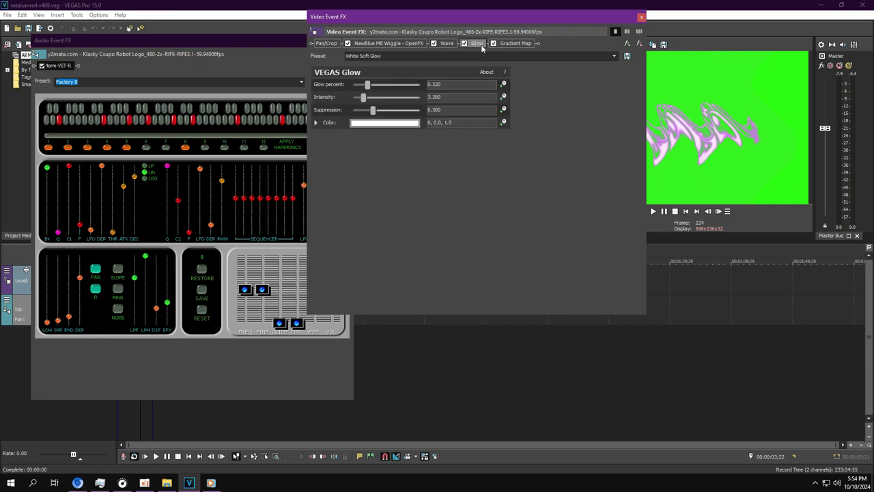
Step: Examine the middle and last colour points of the video clip's Gradient Map in rotalumro4 v469
{"action": "left_click", "coordinate": [520, 45]}
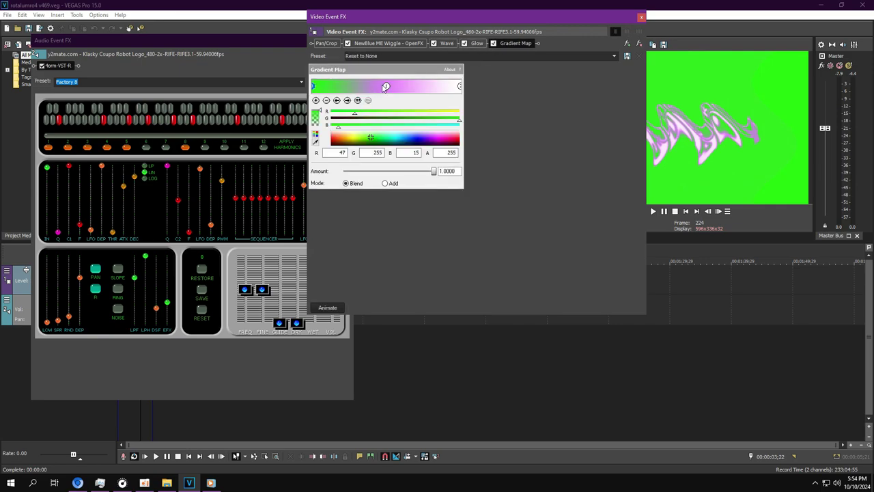
{"action": "left_click", "coordinate": [385, 87]}
{"action": "key", "text": "Delete"}
{"action": "left_click", "coordinate": [388, 88]}
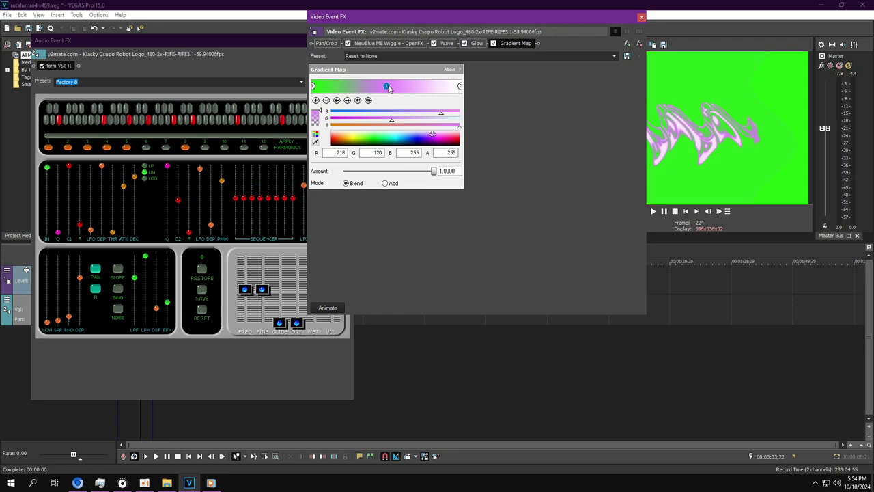
{"action": "left_click", "coordinate": [347, 100]}
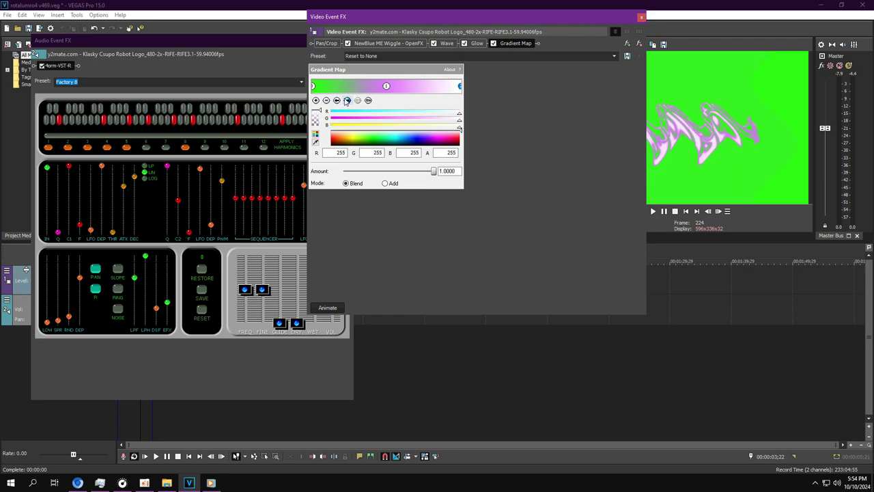
Step: Examine the audio clip's 4orm-VST-R effect during playback, switch its KEY option off and back on, and close the audio effect window
{"action": "left_click", "coordinate": [250, 57]}
{"action": "left_click", "coordinate": [653, 211]}
{"action": "left_click", "coordinate": [312, 149]}
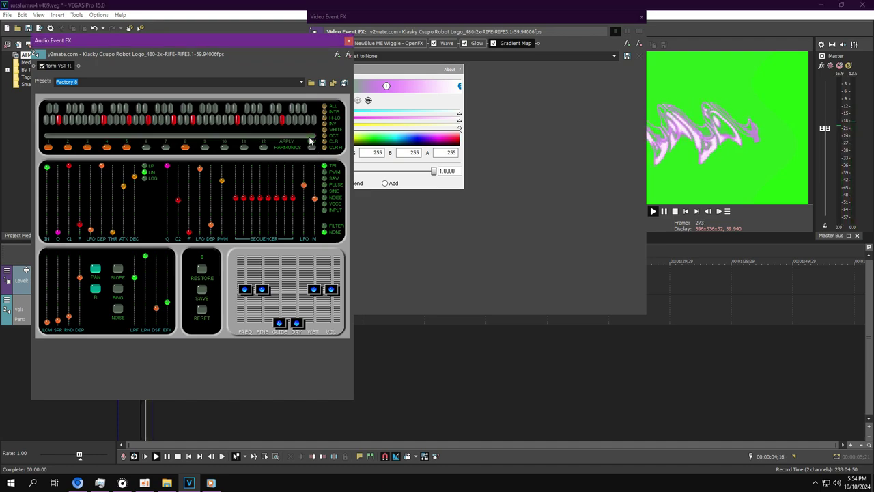
{"action": "left_click", "coordinate": [311, 148]}
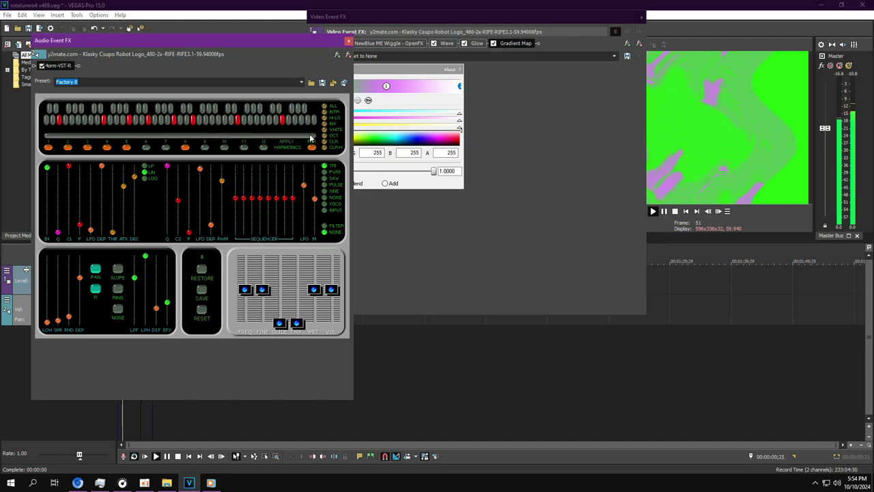
{"action": "left_click", "coordinate": [348, 41]}
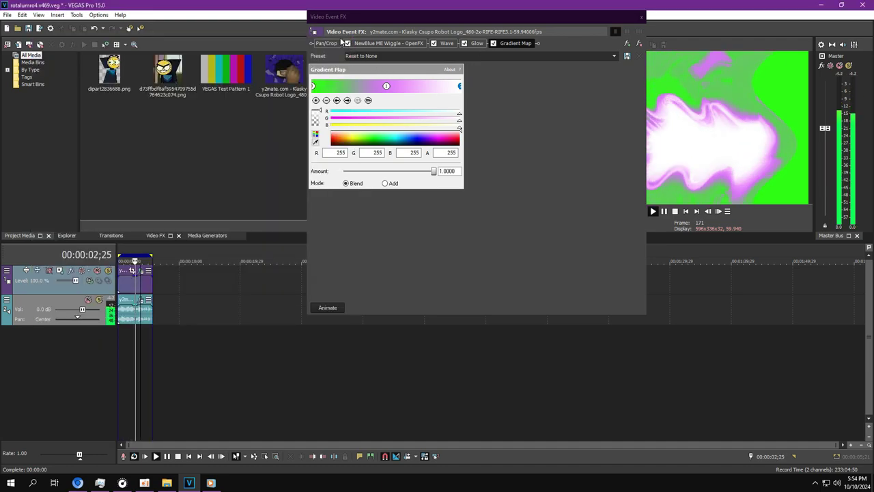
Step: Reopen the project rotalumro4 v469.veg without saving its changes
{"action": "left_click", "coordinate": [17, 28]}
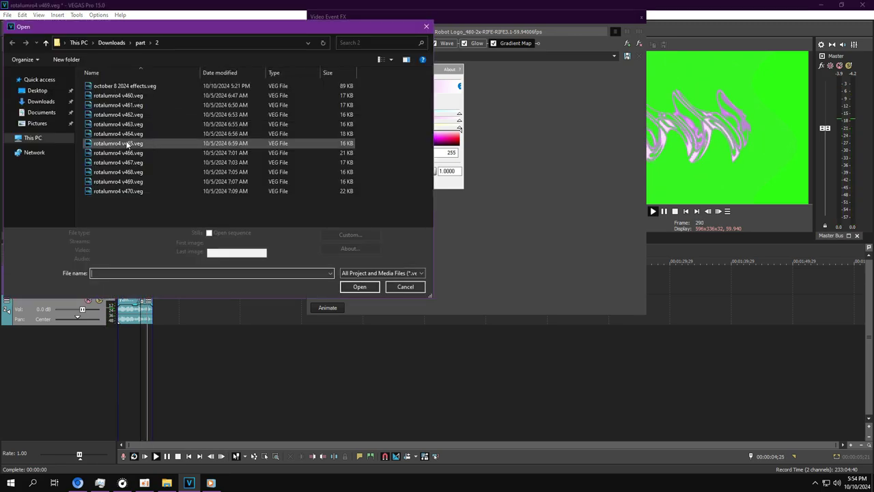
{"action": "double_click", "coordinate": [127, 183]}
{"action": "left_click", "coordinate": [445, 191]}
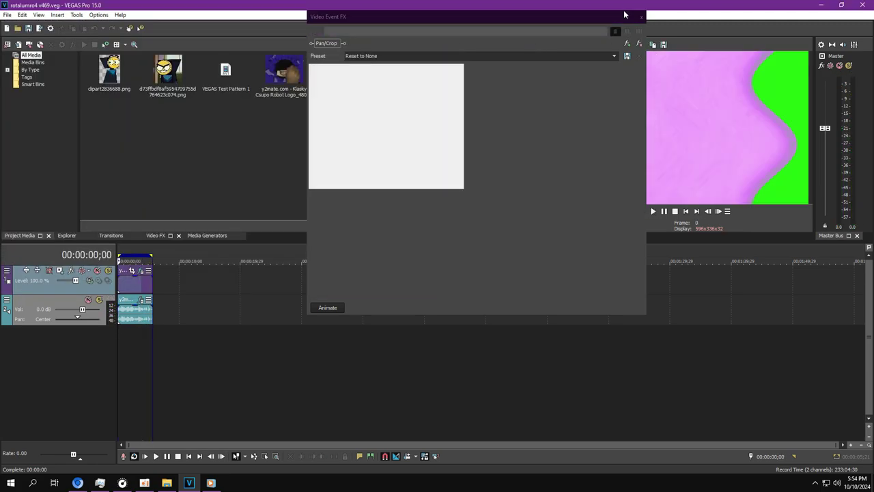
Step: Check the NewBlue ME Wiggle settings at a mid-clip frame of rotalumro4 v469 and open the project rotalumro4 v470.veg
{"action": "left_click", "coordinate": [387, 44]}
{"action": "left_click", "coordinate": [131, 343]}
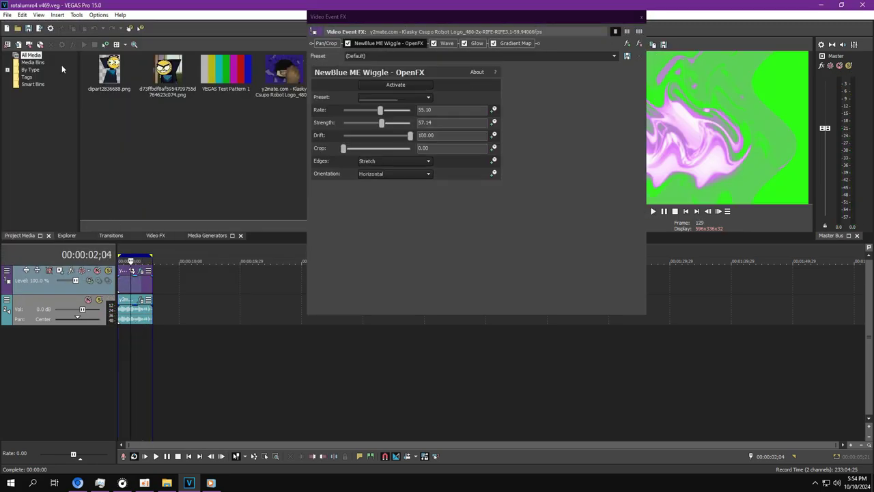
{"action": "left_click", "coordinate": [21, 28]}
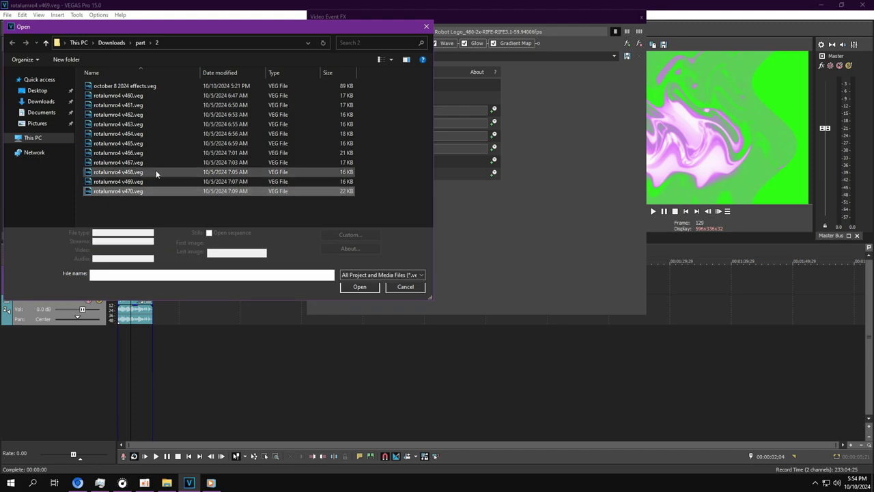
{"action": "double_click", "coordinate": [157, 171]}
{"action": "left_click", "coordinate": [17, 28]}
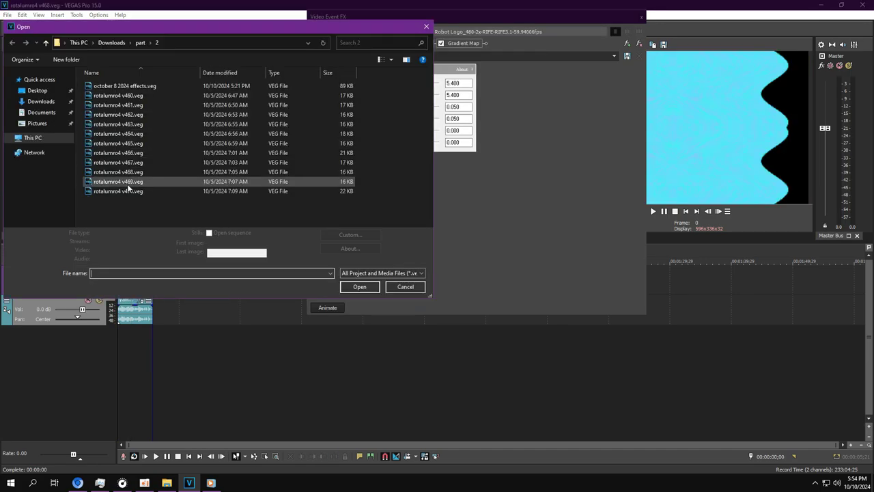
{"action": "left_click", "coordinate": [127, 182]}
{"action": "double_click", "coordinate": [127, 192]}
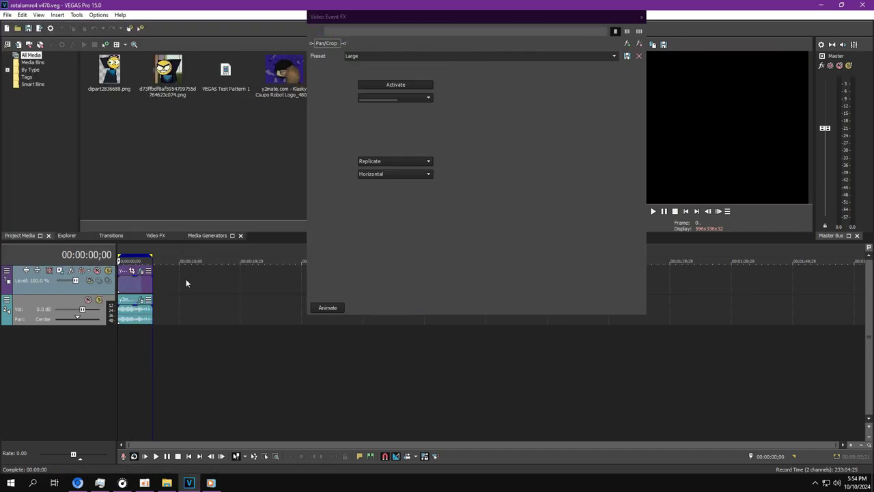
Step: Examine the two NewBlue ME Wiggle effects and the Ignite Anamorphic Lens Flare on the v470 video clip, continuing with the free trial
{"action": "left_click", "coordinate": [177, 348]}
{"action": "key", "text": "space"}
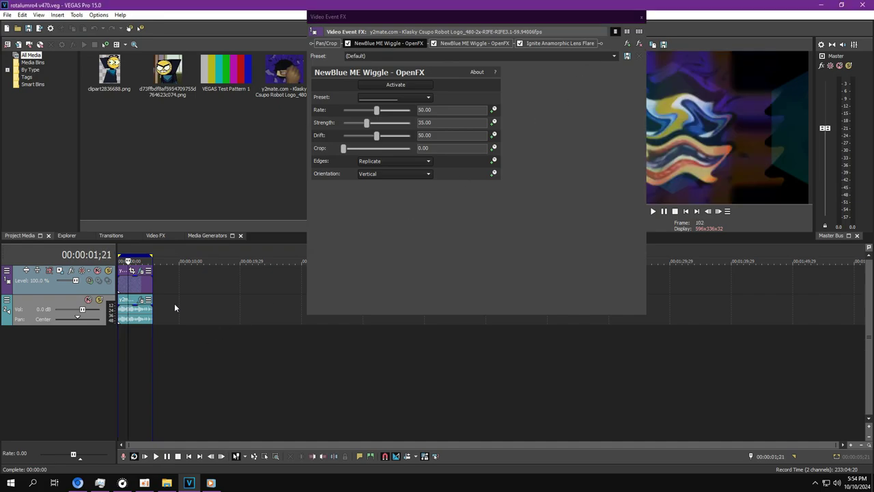
{"action": "left_click", "coordinate": [505, 45]}
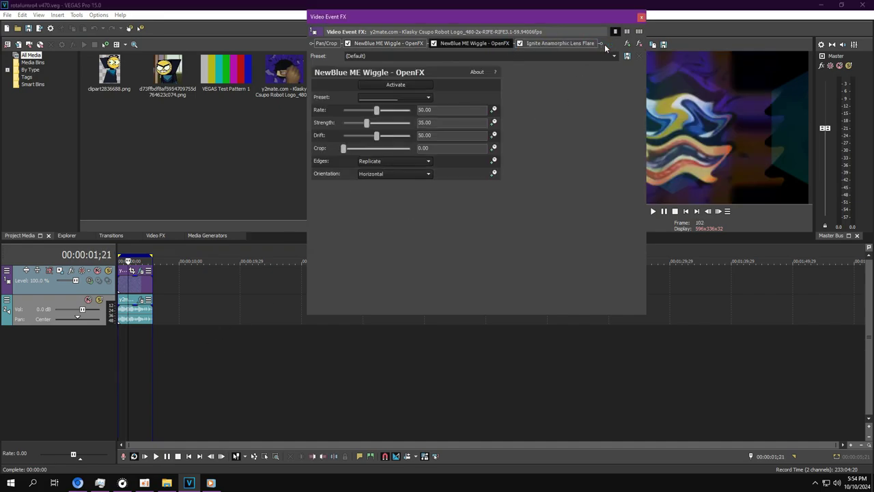
{"action": "left_click", "coordinate": [577, 45]}
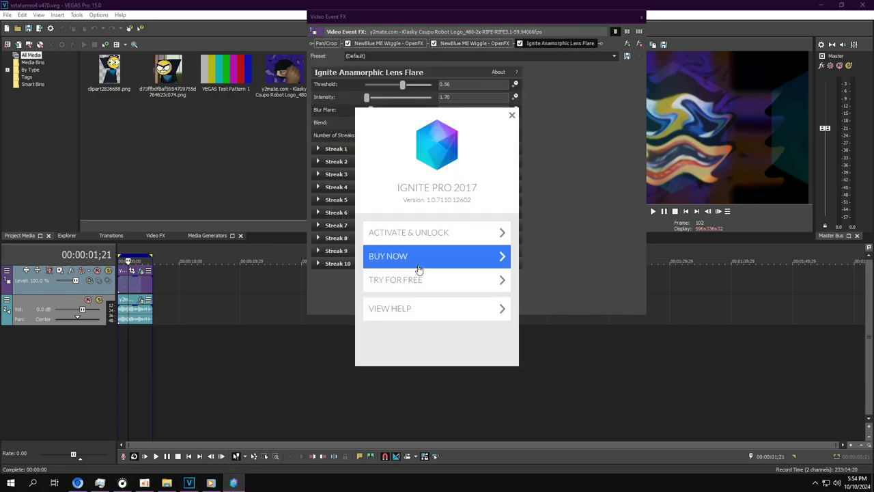
{"action": "left_click", "coordinate": [414, 277]}
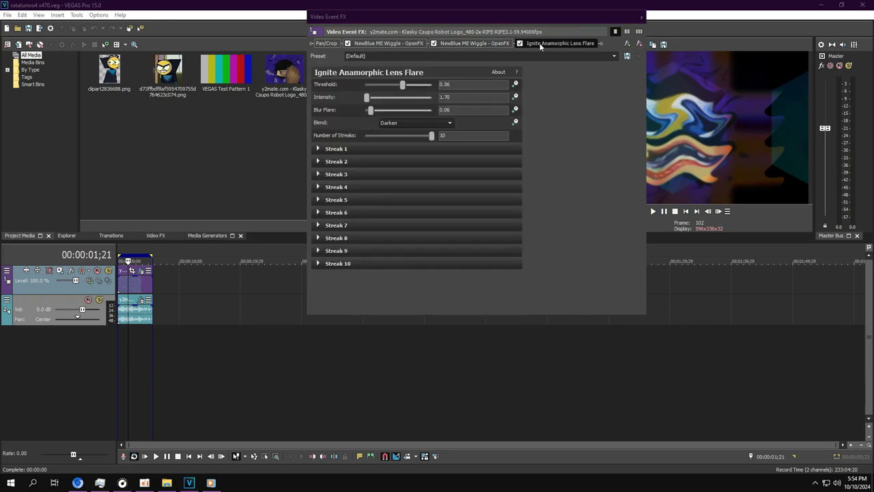
Step: Examine the v470 audio clip's 4orm-VST-R effect beside the video effects during playback, and close the audio effect window
{"action": "left_click", "coordinate": [139, 299]}
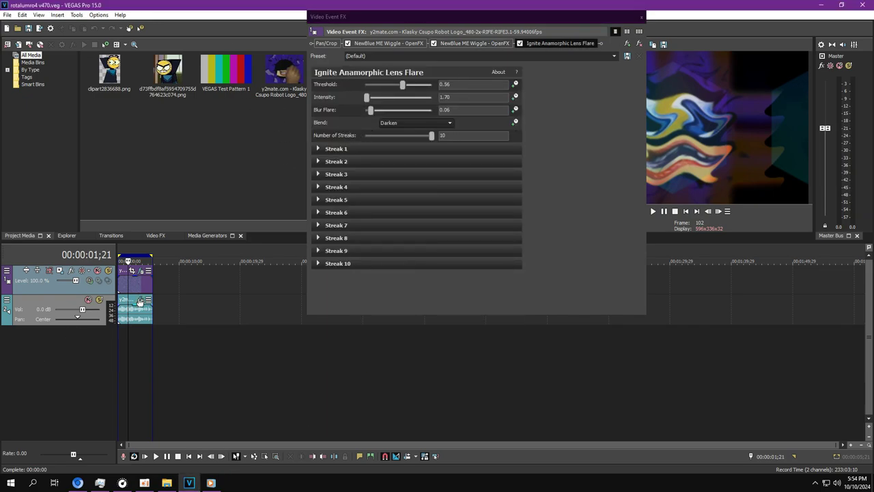
{"action": "left_click_drag", "start_coordinate": [442, 25], "coordinate": [379, 22]}
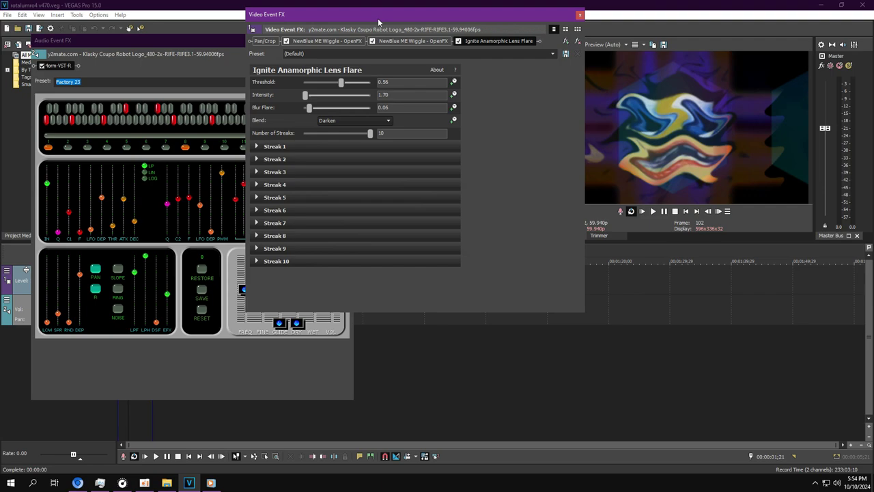
{"action": "left_click", "coordinate": [165, 58]}
{"action": "left_click", "coordinate": [653, 211]}
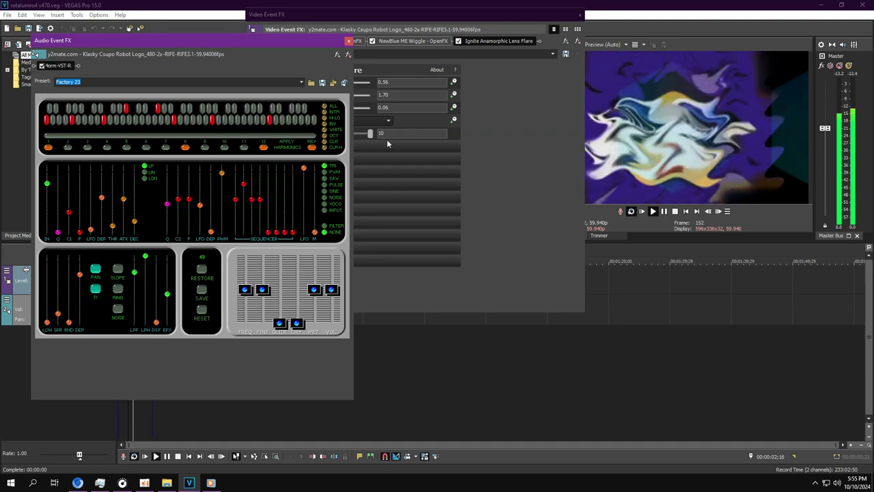
{"action": "left_click", "coordinate": [349, 41]}
{"action": "left_click", "coordinate": [212, 482]}
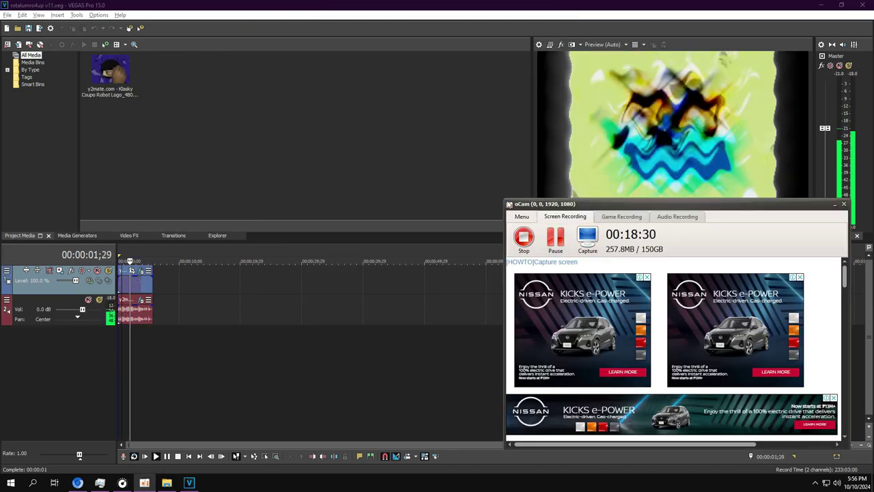
Step: Pause rotalumro4up v11 and examine the video clip's NewBlue ME Wiggle, Wave, Starburst and Invert settings
{"action": "left_click", "coordinate": [496, 199]}
{"action": "left_click", "coordinate": [663, 211]}
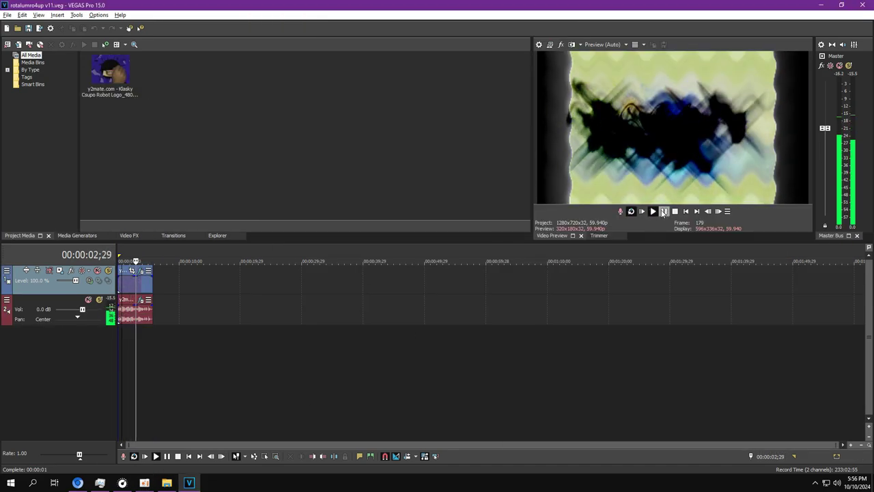
{"action": "left_click", "coordinate": [125, 346]}
{"action": "left_click", "coordinate": [142, 271]}
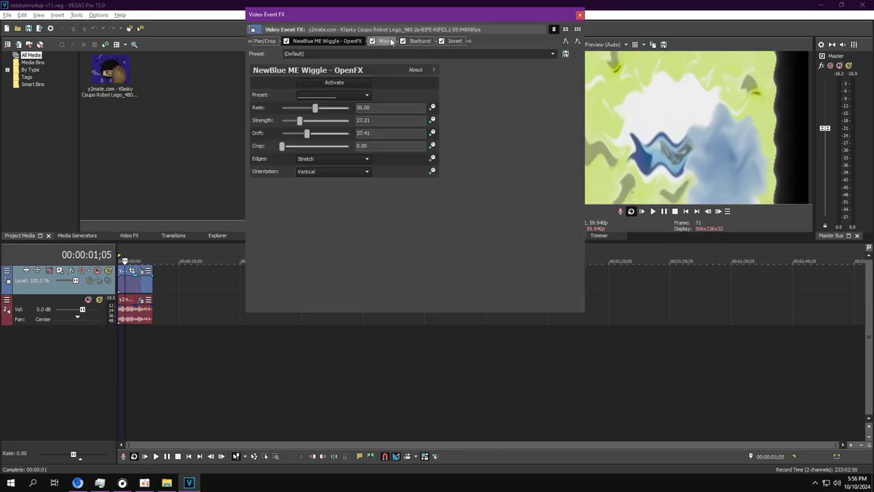
{"action": "left_click", "coordinate": [386, 41]}
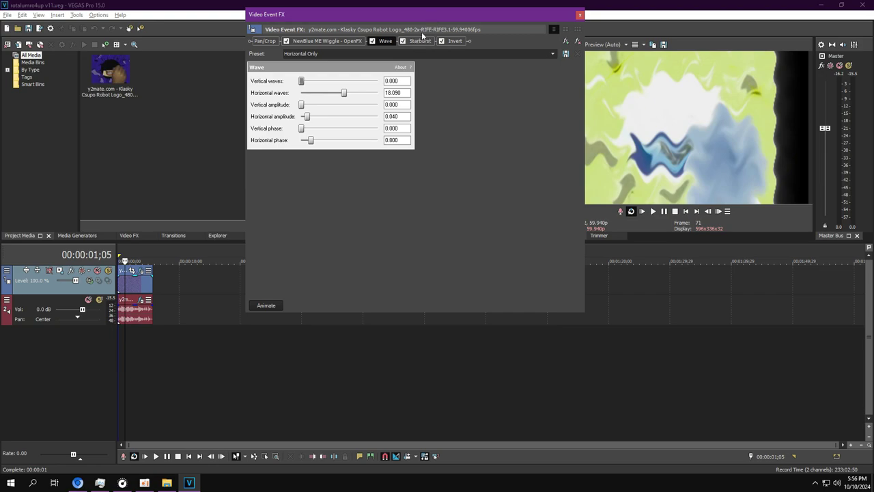
{"action": "left_click", "coordinate": [420, 41]}
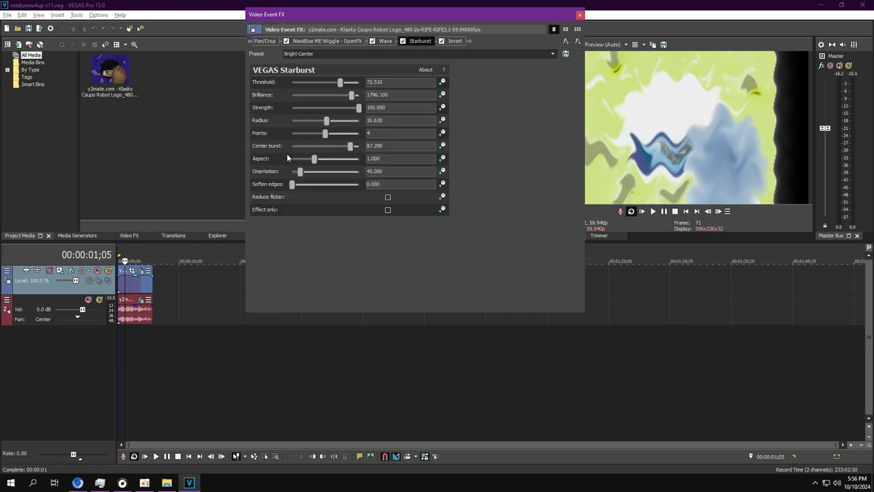
{"action": "left_click", "coordinate": [454, 42]}
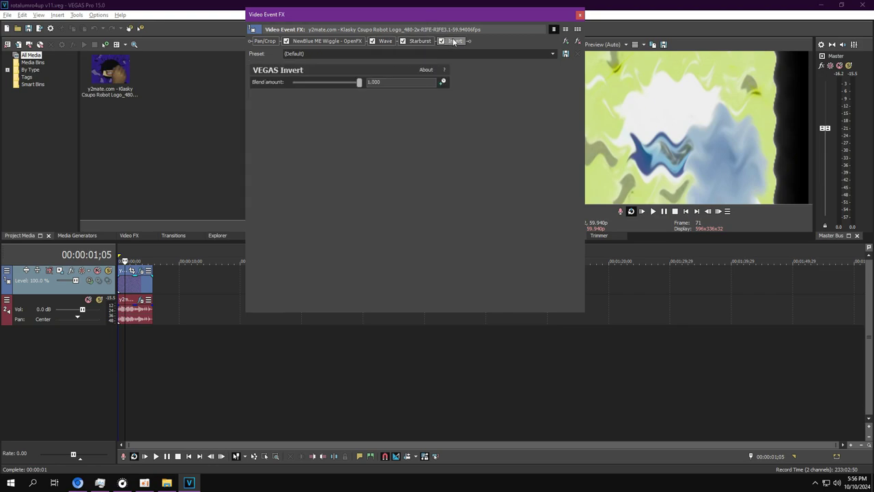
Step: Examine the v11 audio clip's tb_grumblebum and 4orm-VST-R effects, play the project, and close the audio effect window
{"action": "left_click", "coordinate": [147, 300]}
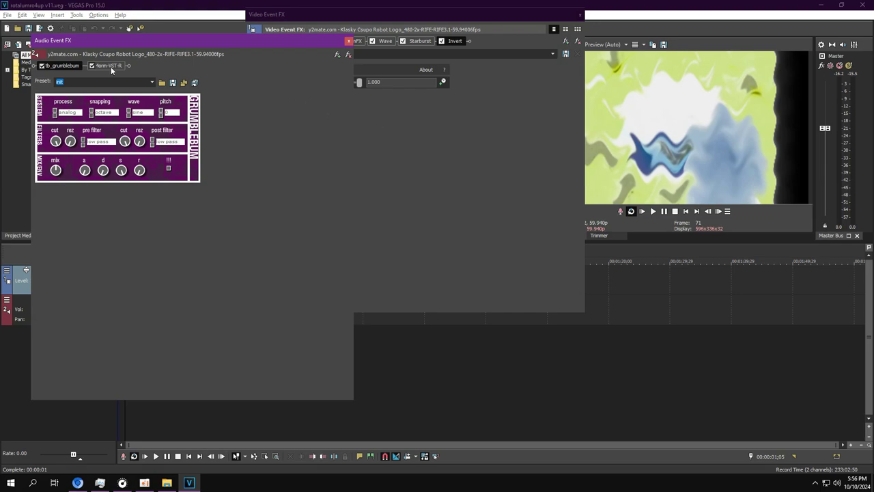
{"action": "left_click", "coordinate": [111, 68]}
{"action": "left_click", "coordinate": [127, 425]}
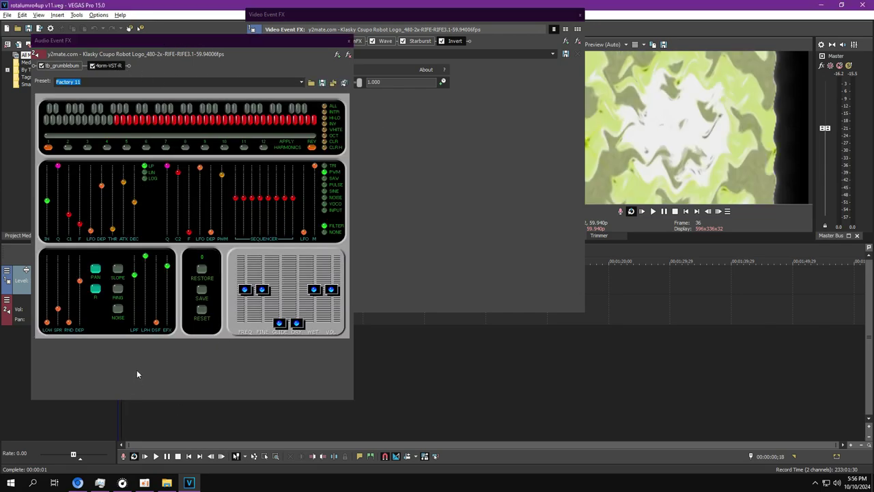
{"action": "left_click", "coordinate": [188, 238]}
{"action": "left_click", "coordinate": [654, 212]}
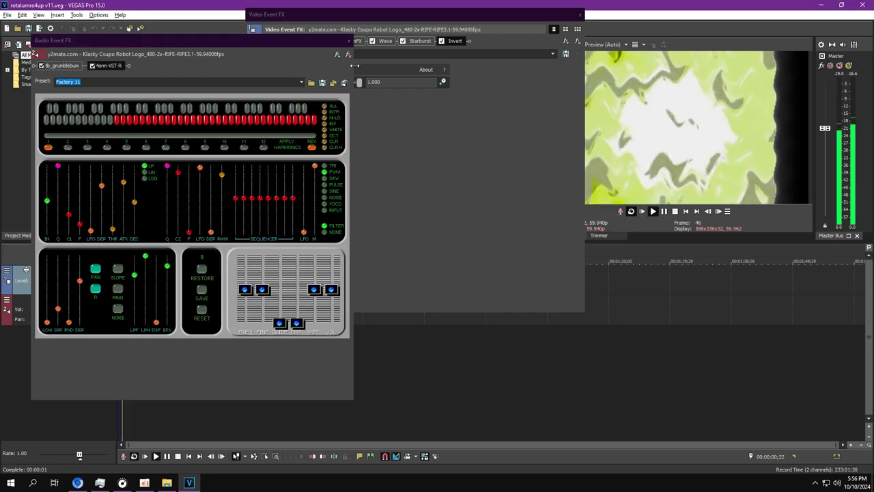
{"action": "left_click", "coordinate": [348, 42]}
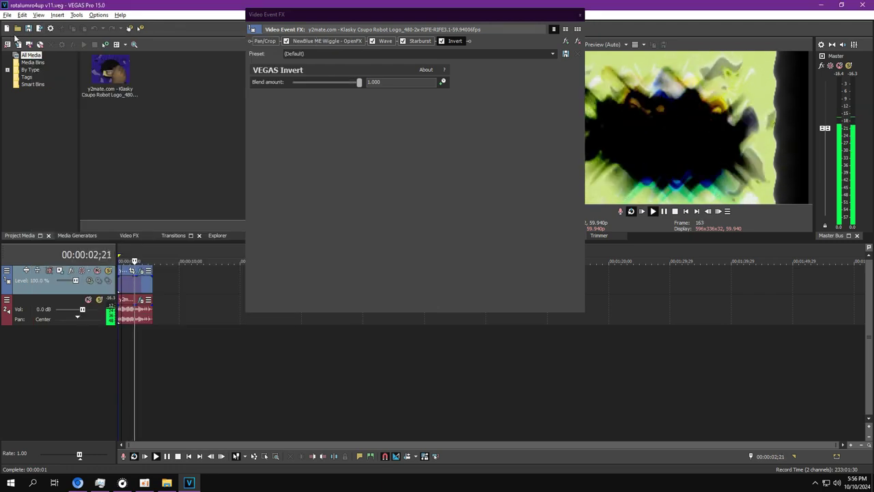
Step: Open the project rotalumro4up v12.veg from folder 3 inside the part folder
{"action": "left_click", "coordinate": [17, 28]}
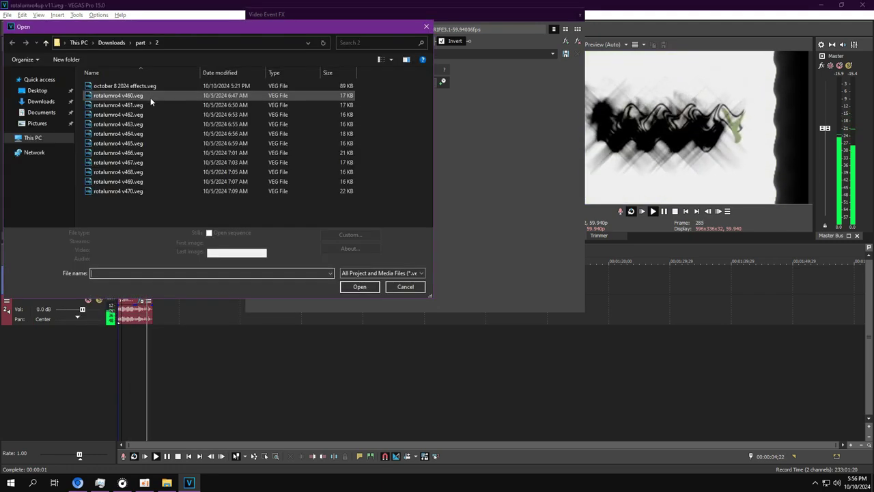
{"action": "left_click", "coordinate": [140, 43]}
{"action": "double_click", "coordinate": [106, 95]}
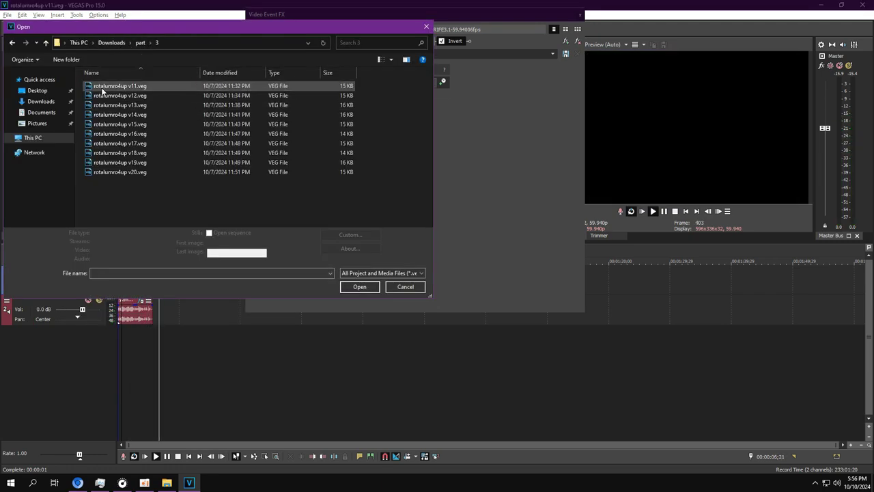
{"action": "double_click", "coordinate": [102, 93]}
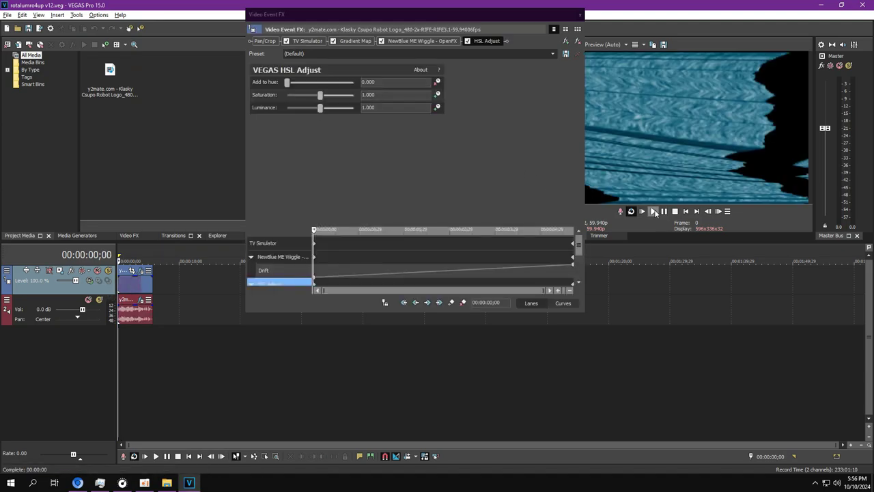
Step: Play rotalumro4up v12 and examine the video clip's TV Simulator settings and the audio clip's 4orm-VST-R and tb_grumblebum effects
{"action": "left_click", "coordinate": [654, 213]}
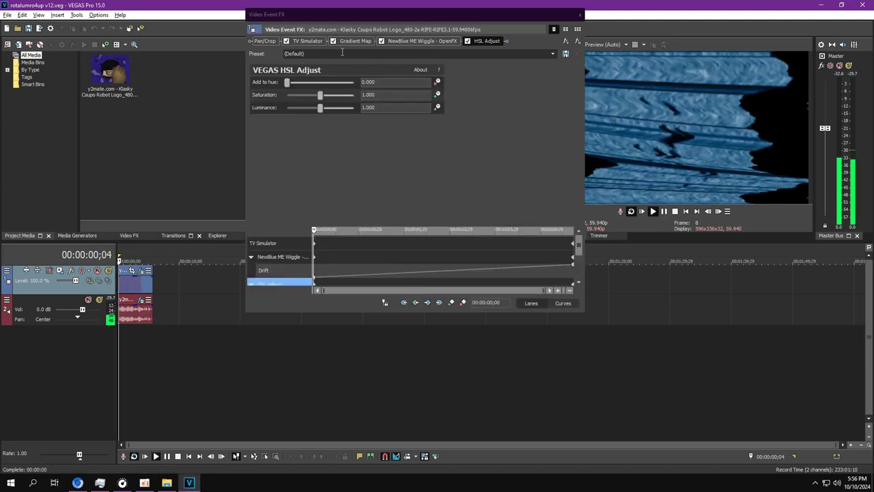
{"action": "left_click", "coordinate": [138, 300]}
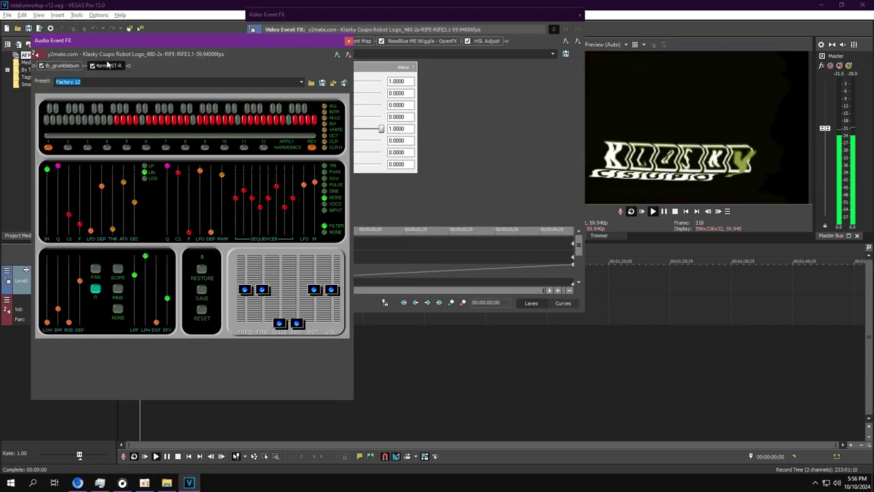
{"action": "left_click", "coordinate": [62, 66]}
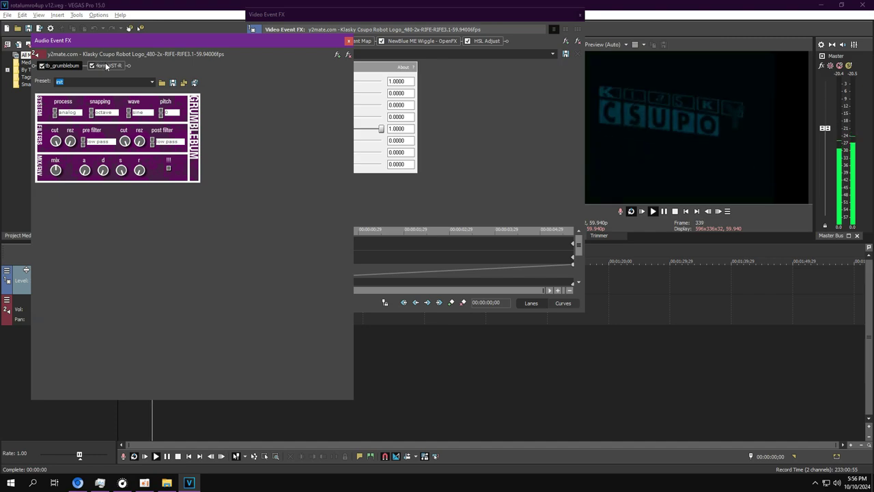
{"action": "left_click", "coordinate": [106, 66]}
{"action": "left_click", "coordinate": [521, 136]}
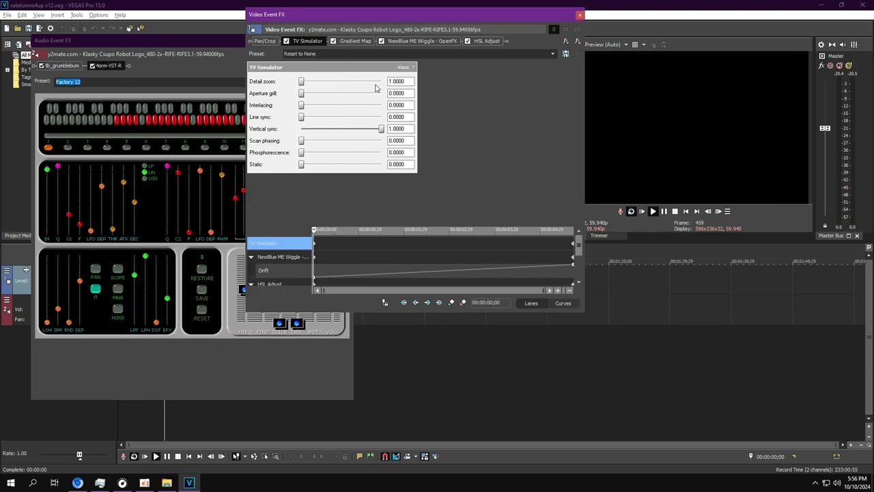
Step: Examine the v12 video clip's NewBlue ME Wiggle at the end of its animation and the colour points of its Gradient Map
{"action": "left_click_drag", "start_coordinate": [334, 257], "coordinate": [574, 255]}
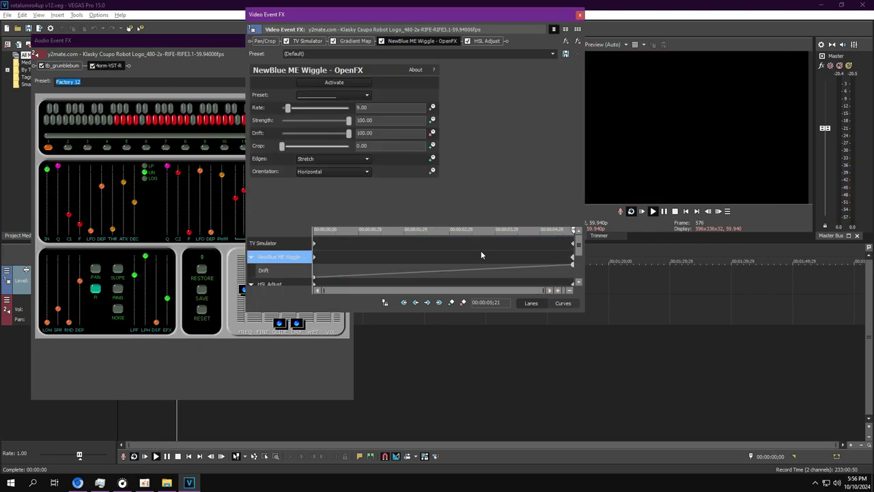
{"action": "left_click_drag", "start_coordinate": [426, 254], "coordinate": [574, 239]}
{"action": "left_click", "coordinate": [345, 41]}
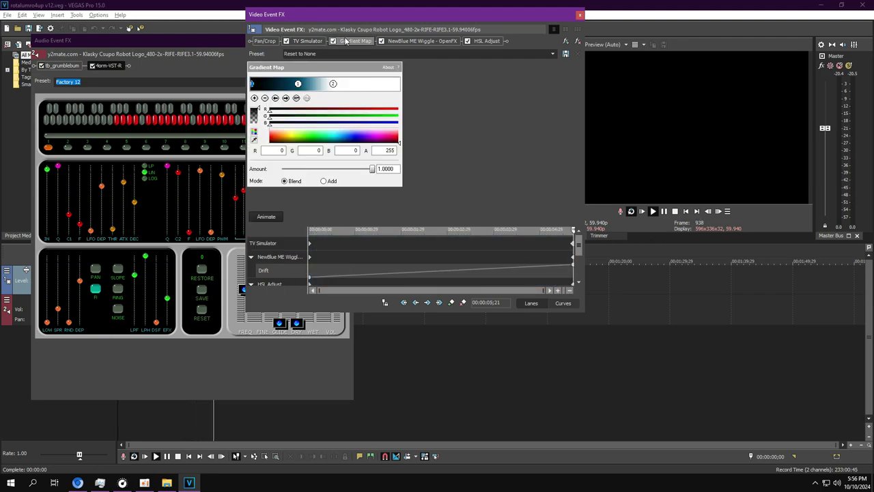
{"action": "double_click", "coordinate": [286, 99]}
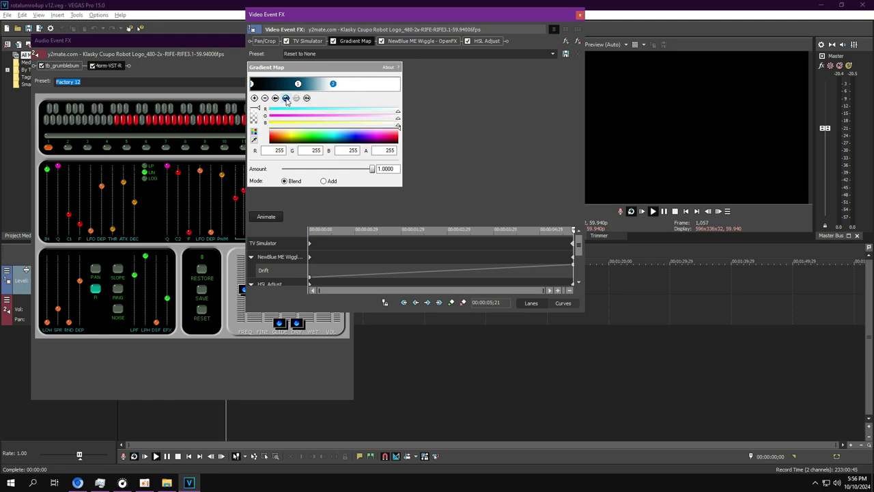
{"action": "left_click", "coordinate": [278, 99]}
{"action": "left_click", "coordinate": [286, 98]}
Step: Compare the v12 video clip's NewBlue ME Wiggle and HSL Adjust settings at the start and end of their keyframe animation
{"action": "left_click", "coordinate": [399, 42]}
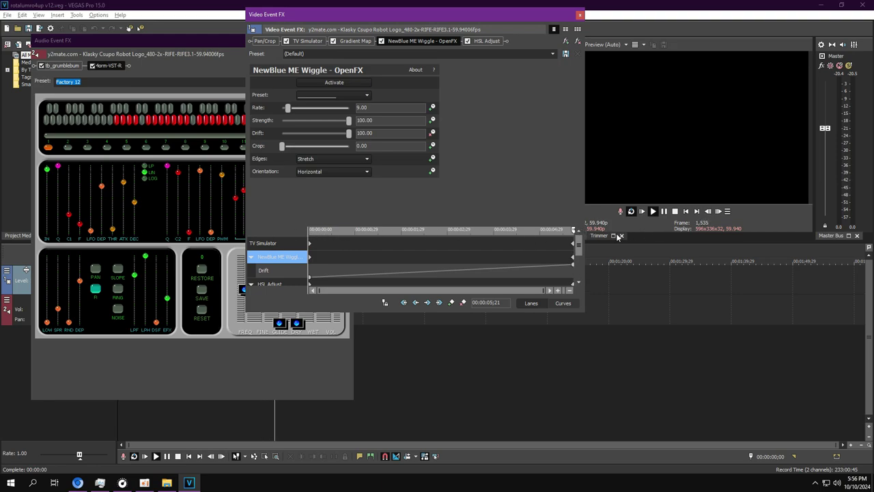
{"action": "left_click_drag", "start_coordinate": [572, 231], "coordinate": [234, 238]}
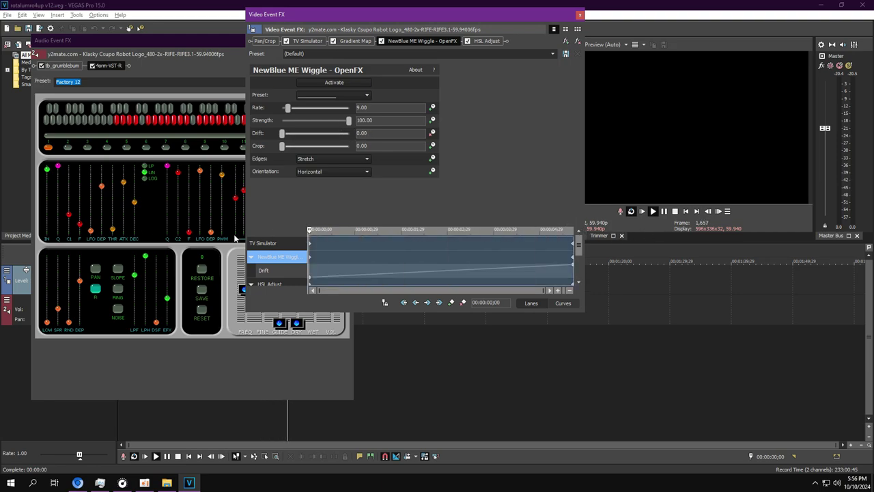
{"action": "left_click", "coordinate": [573, 230]}
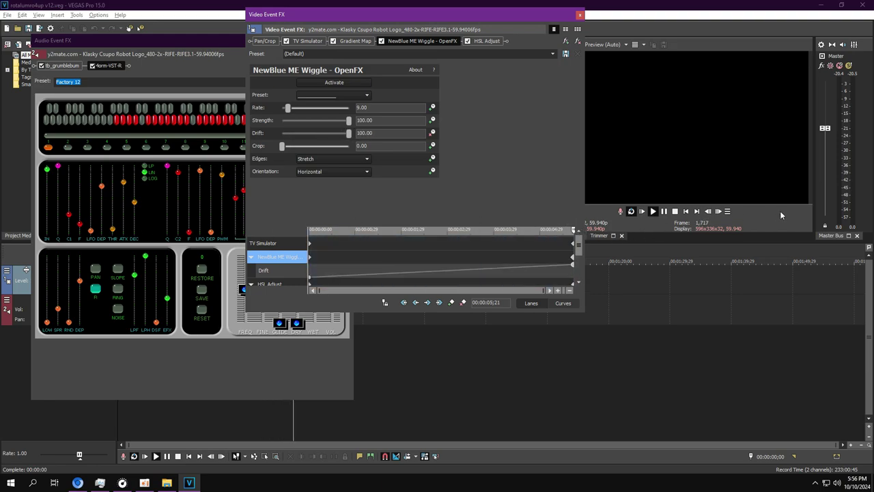
{"action": "left_click", "coordinate": [495, 41]}
{"action": "left_click_drag", "start_coordinate": [573, 230], "coordinate": [85, 231]}
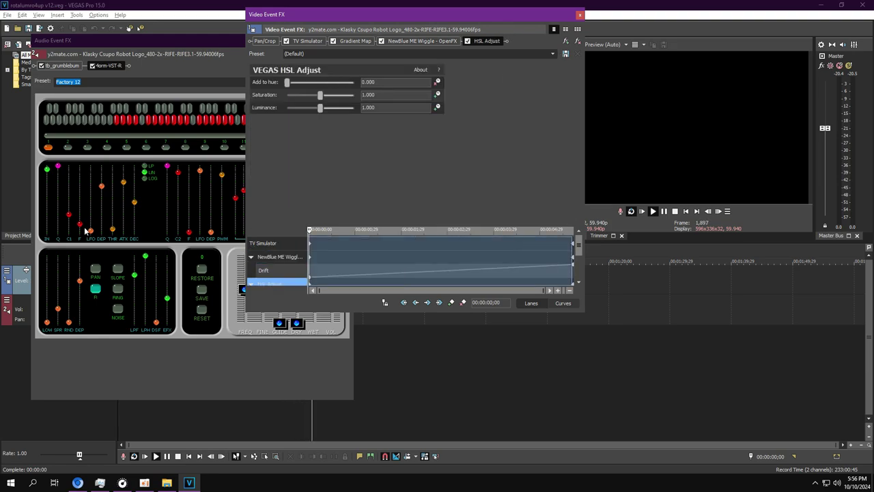
Step: Examine the v12 HSL Adjust settings at the end of the animation and play the project from the start
{"action": "left_click", "coordinate": [573, 230]}
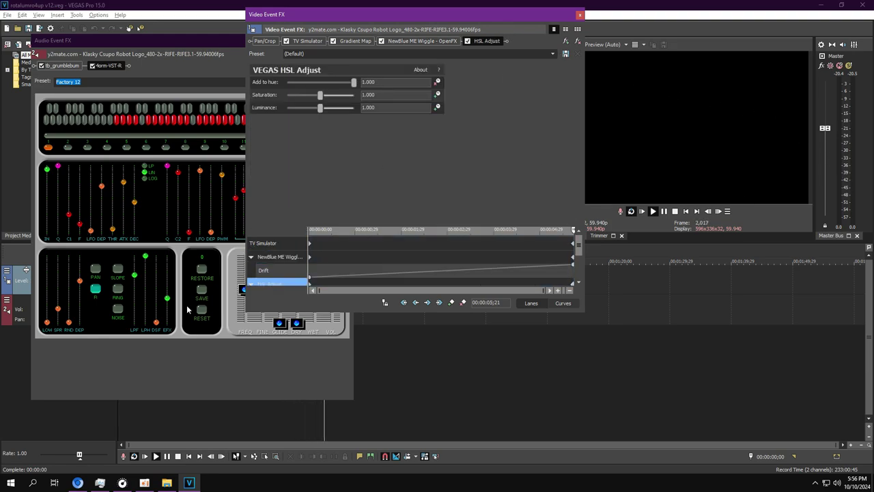
{"action": "left_click", "coordinate": [119, 427]}
{"action": "key", "text": "space"}
{"action": "left_click", "coordinate": [197, 371]}
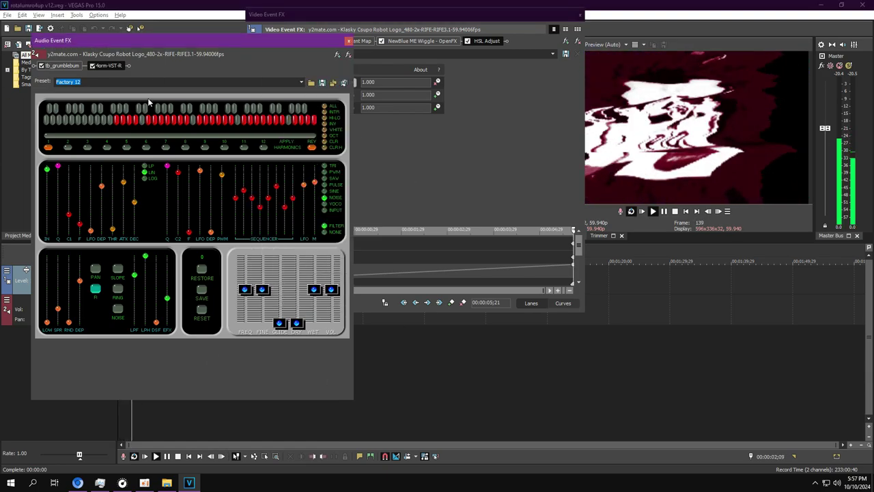
Step: Close the audio effects window and open the project rotalumro4up v13.veg
{"action": "left_click", "coordinate": [348, 41]}
{"action": "left_click", "coordinate": [17, 28]}
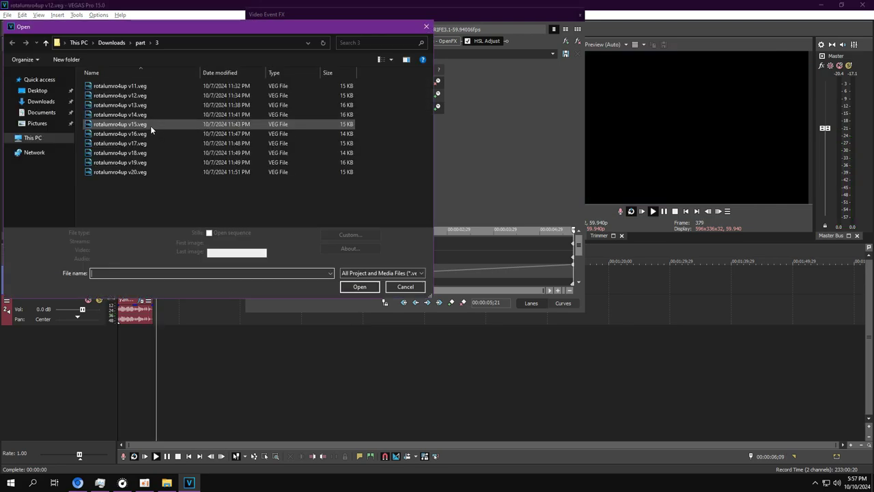
{"action": "double_click", "coordinate": [140, 106]}
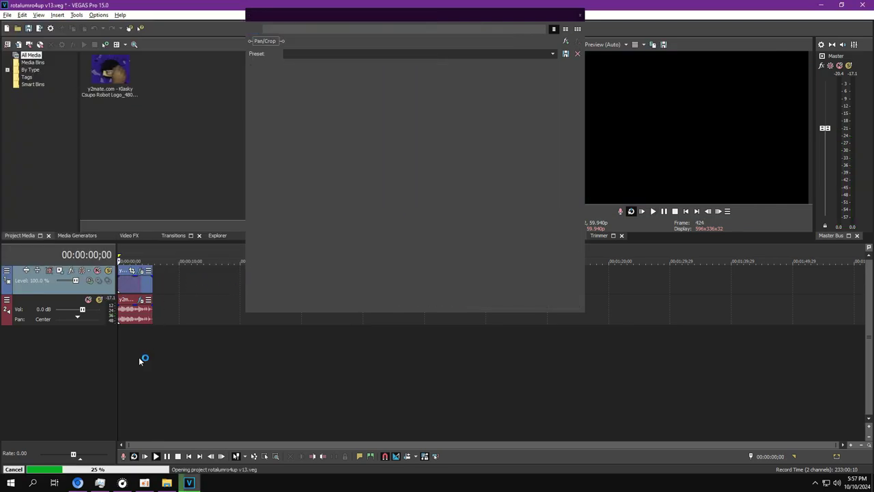
Step: Play rotalumro4up v13 and examine the audio clip's tb_grumblebum effect and its 4ormulator settings for effect 13
{"action": "key", "text": "space"}
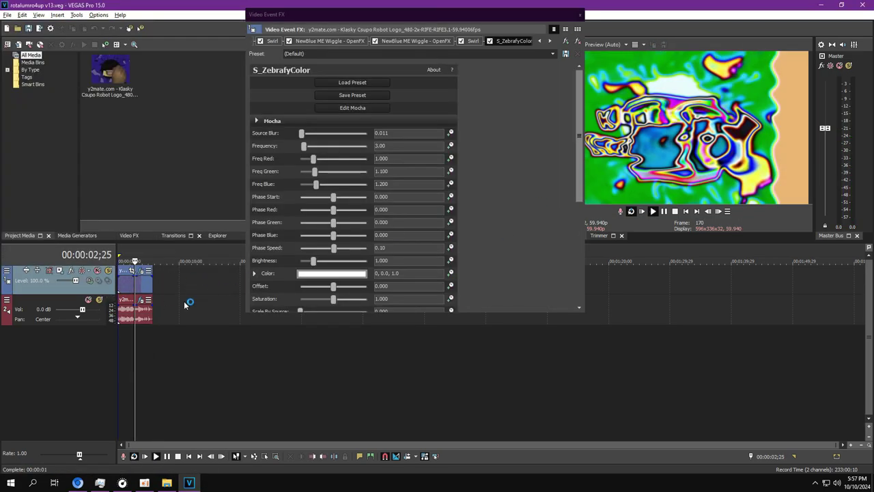
{"action": "double_click", "coordinate": [139, 289]}
{"action": "left_click", "coordinate": [142, 300]}
{"action": "left_click", "coordinate": [62, 65]}
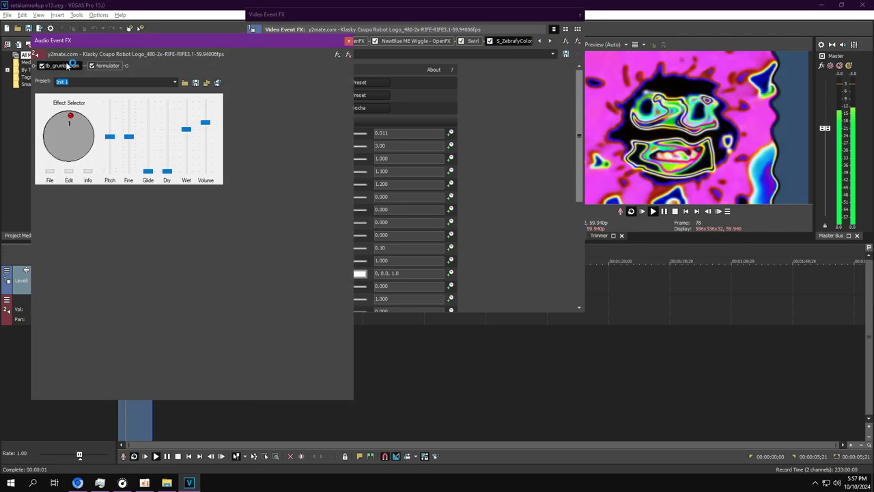
{"action": "left_click", "coordinate": [107, 66]}
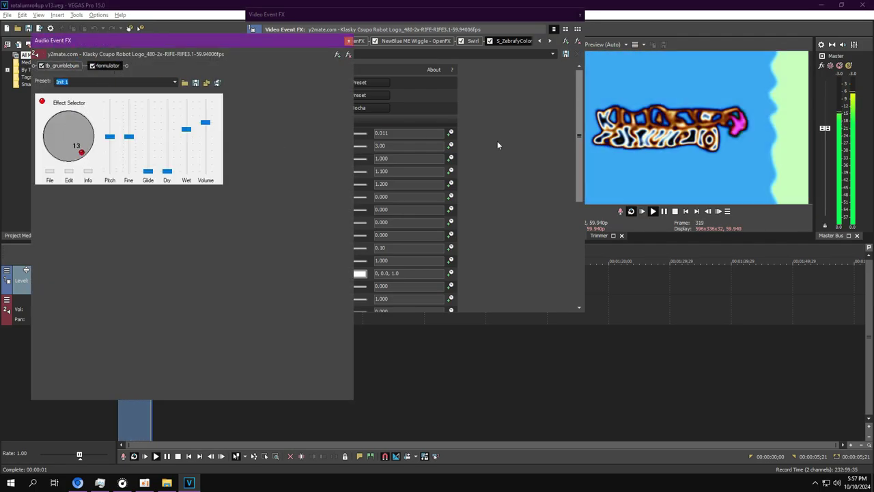
{"action": "left_click", "coordinate": [68, 171]}
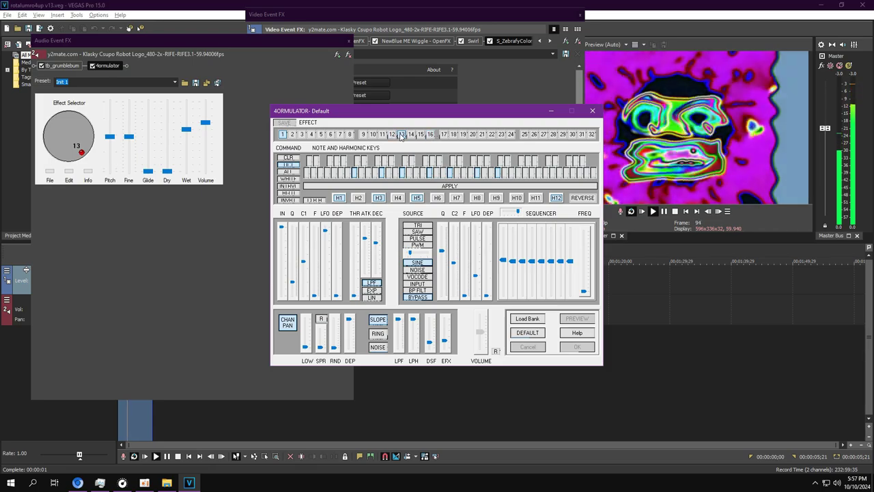
{"action": "left_click", "coordinate": [593, 112]}
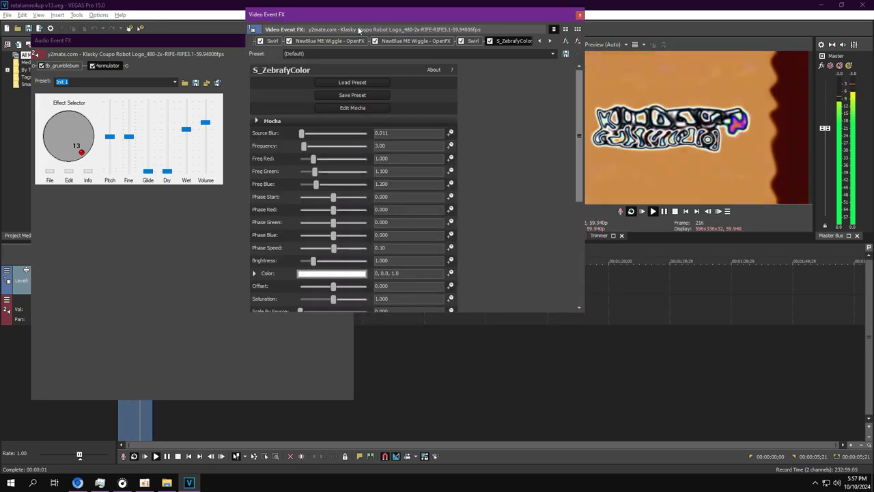
Step: Examine the v13 video clip's first Swirl and its vertical and horizontal NewBlue ME Wiggle settings
{"action": "left_click", "coordinate": [538, 41]}
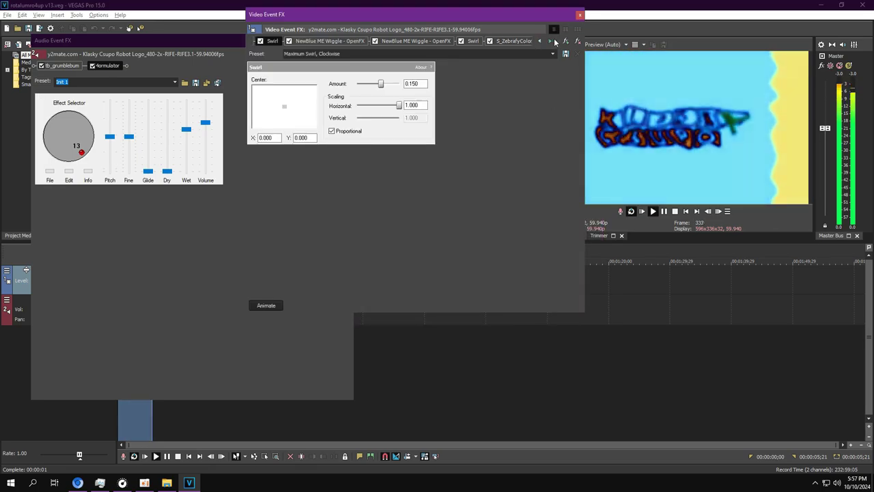
{"action": "left_click", "coordinate": [364, 42]}
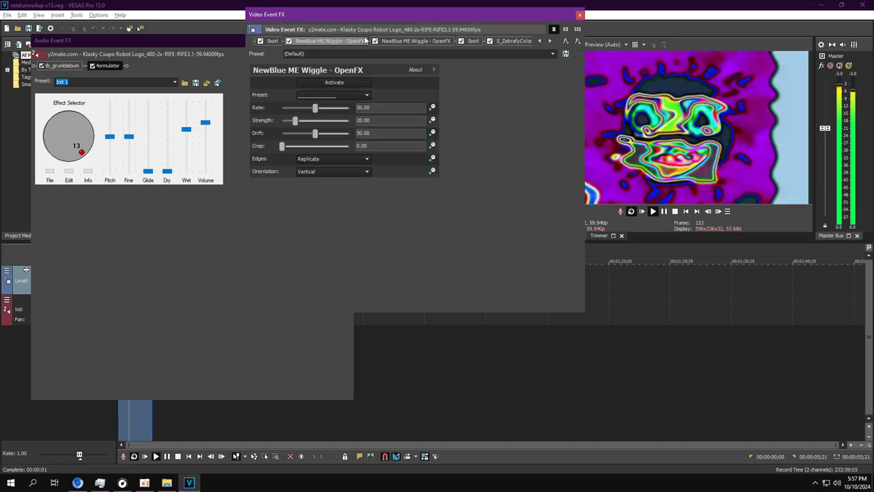
{"action": "left_click", "coordinate": [392, 42]}
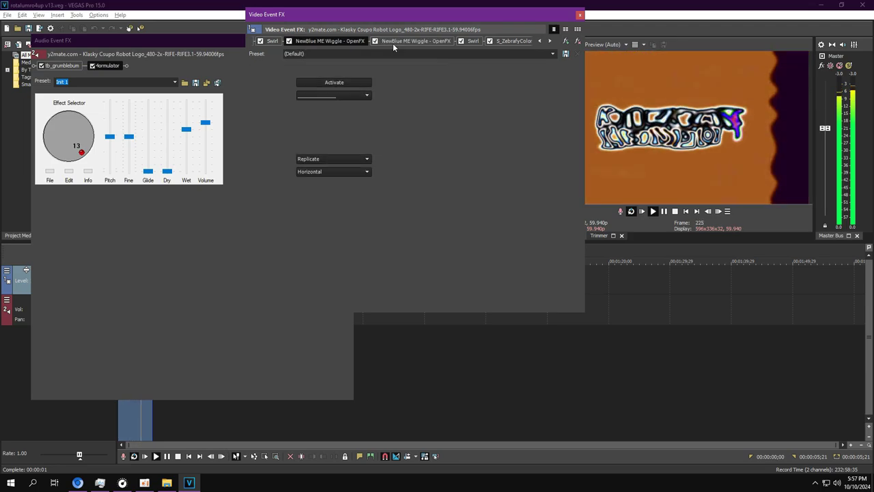
{"action": "left_click", "coordinate": [634, 172]}
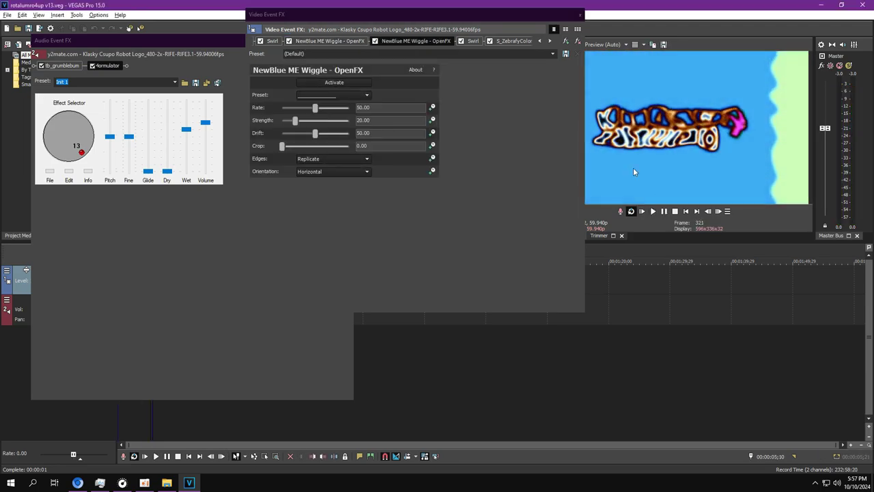
Step: Examine the v13 video clip's second Swirl and all of its S_ZebrafyColor settings
{"action": "left_click", "coordinate": [470, 42]}
{"action": "left_click", "coordinate": [550, 41]}
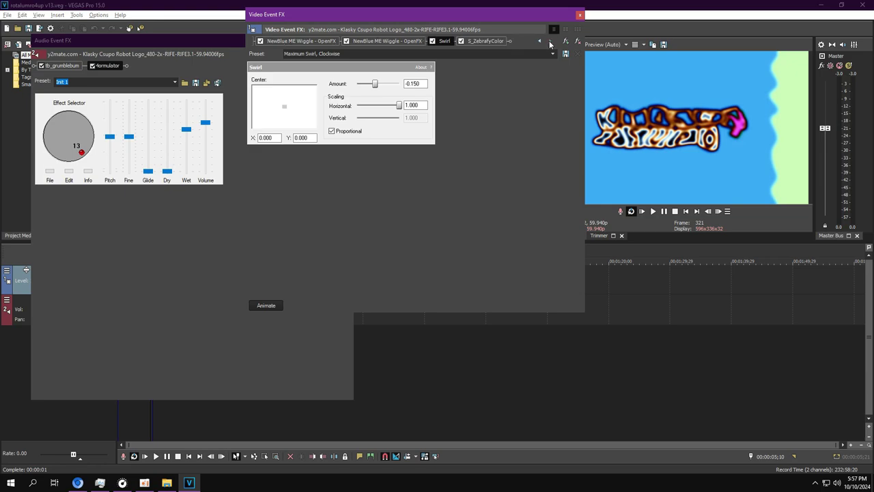
{"action": "left_click", "coordinate": [478, 42]}
{"action": "scroll", "coordinate": [532, 122], "scroll_direction": "down", "scroll_amount": 2}
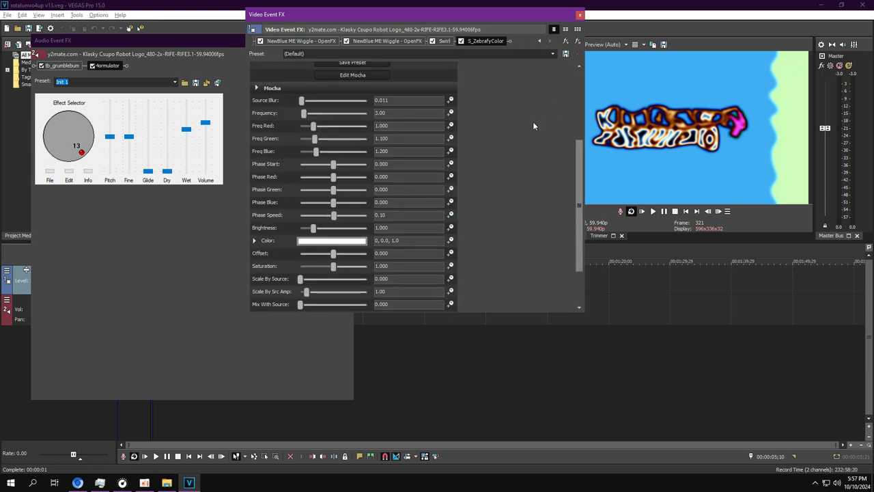
Step: Open the project rotalumro4up v14.veg without saving the current project
{"action": "left_click", "coordinate": [18, 31]}
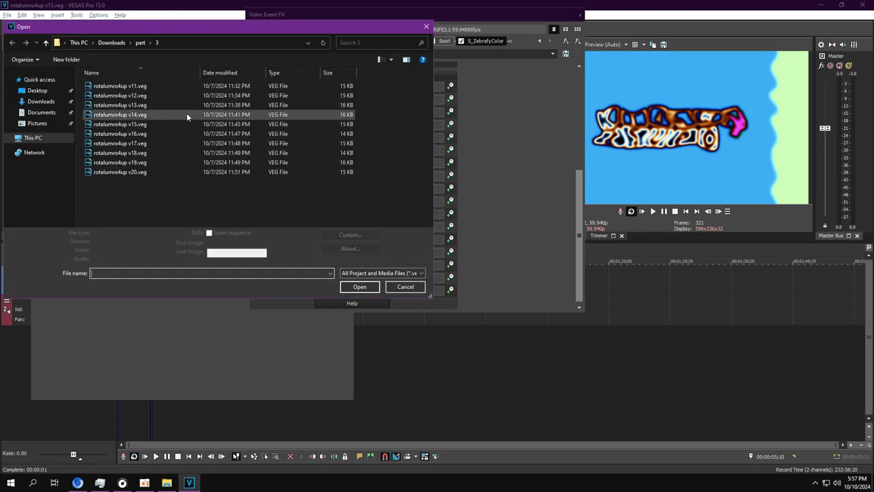
{"action": "double_click", "coordinate": [186, 115]}
{"action": "left_click", "coordinate": [463, 194]}
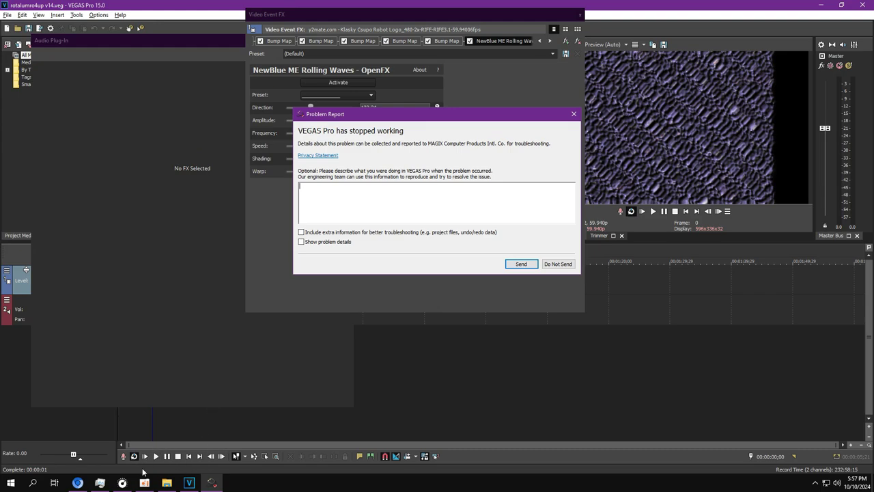
{"action": "left_click", "coordinate": [144, 482]}
{"action": "left_click", "coordinate": [555, 240]}
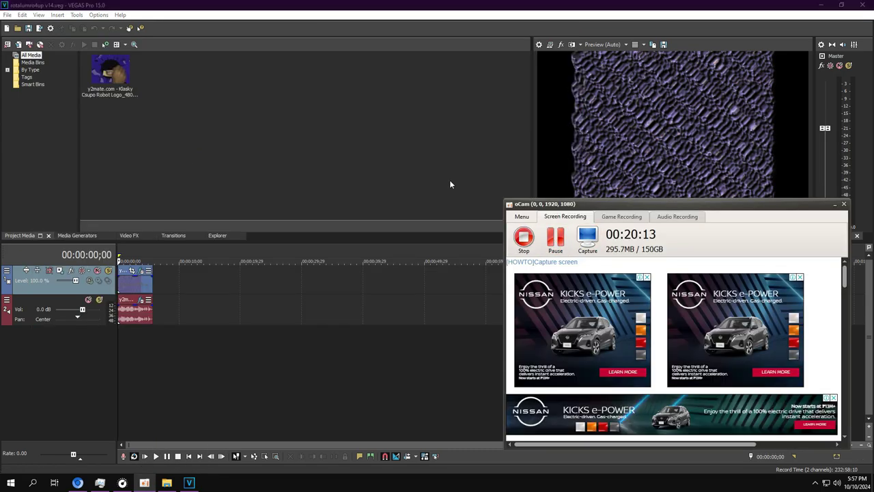
{"action": "left_click", "coordinate": [449, 180]}
Step: Preview the v14 clip at 00:00:02;06, examine its first Bump Map, and widen the video effects window to fit the whole effect chain
{"action": "left_click", "coordinate": [131, 340]}
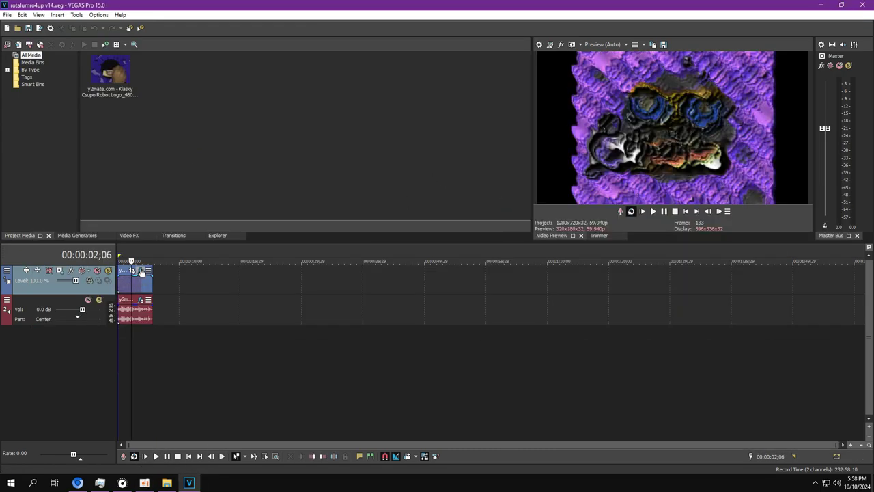
{"action": "left_click", "coordinate": [141, 272]}
{"action": "left_click", "coordinate": [291, 42]}
{"action": "left_click", "coordinate": [541, 42]}
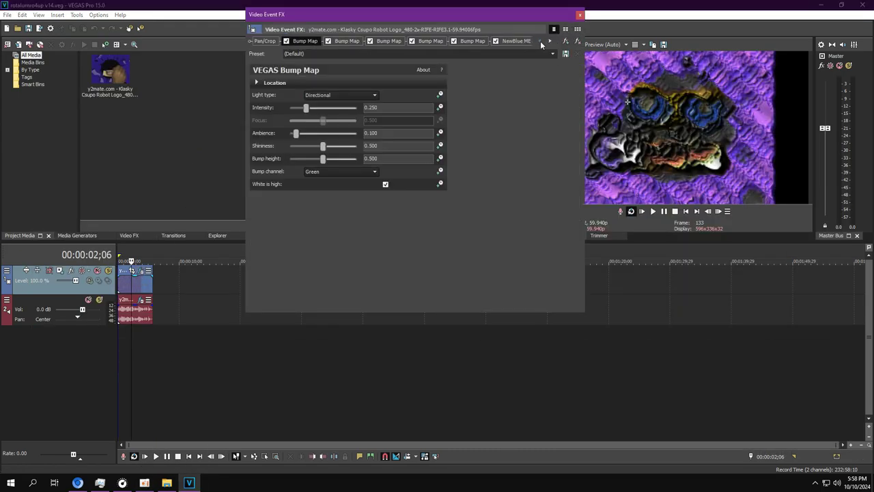
{"action": "left_click_drag", "start_coordinate": [585, 69], "coordinate": [625, 69]}
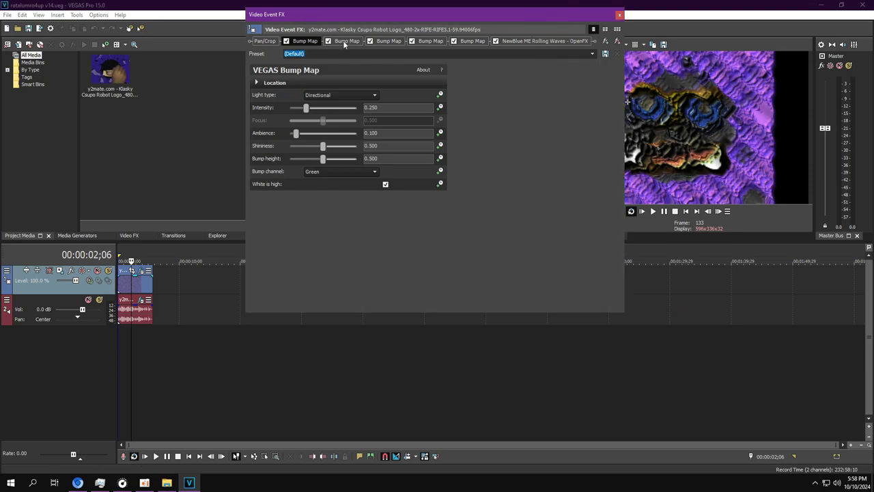
Step: Examine the v14 video clip's remaining Bump Map effects and its NewBlue ME Rolling Waves settings
{"action": "left_click", "coordinate": [392, 42]}
{"action": "left_click", "coordinate": [435, 41]}
{"action": "left_click", "coordinate": [473, 41]}
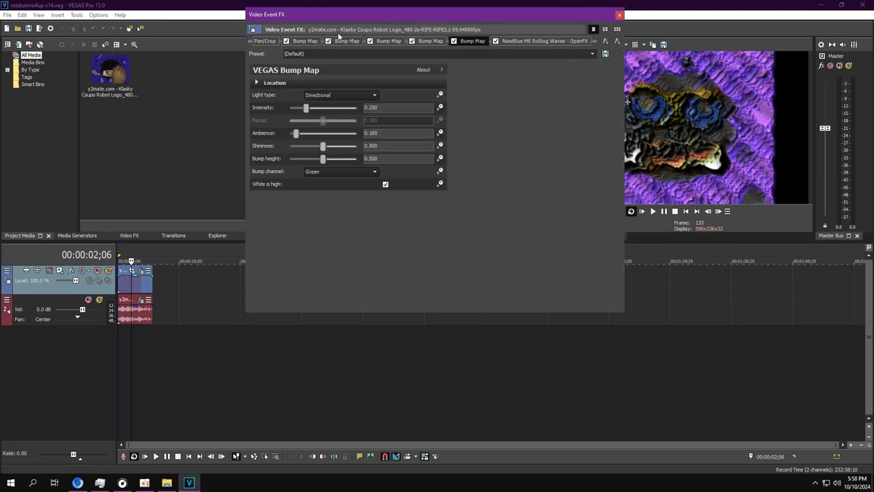
{"action": "left_click", "coordinate": [580, 40]}
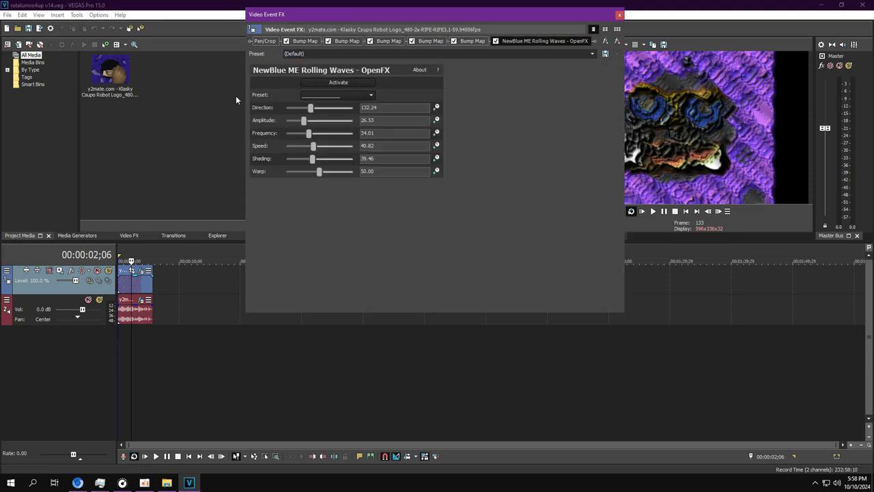
Step: Examine the v14 audio clip's tb_grumblebum effect and open the 4ormulator effect editor with effect 16 selected
{"action": "left_click", "coordinate": [138, 301]}
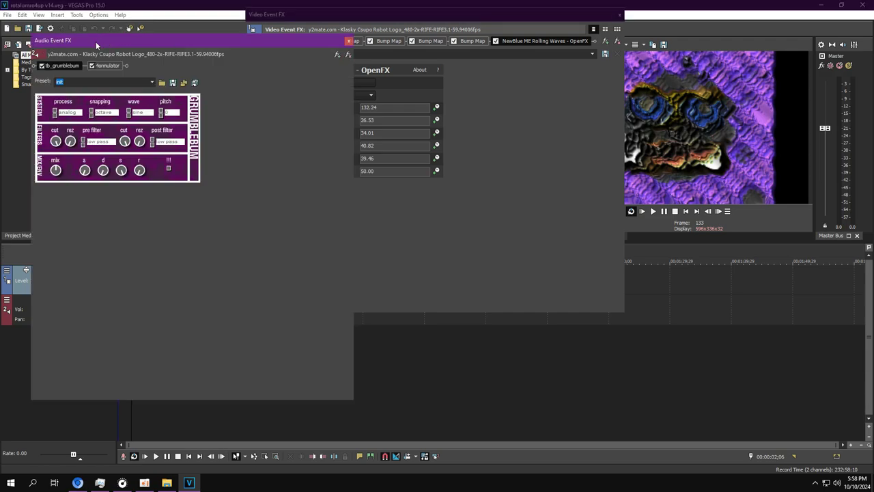
{"action": "left_click", "coordinate": [115, 66]}
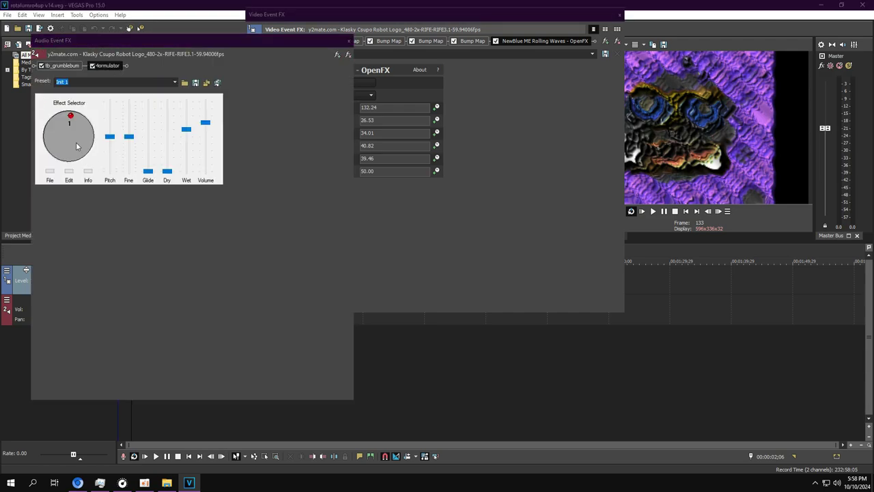
{"action": "left_click", "coordinate": [73, 156]}
{"action": "left_click", "coordinate": [69, 171]}
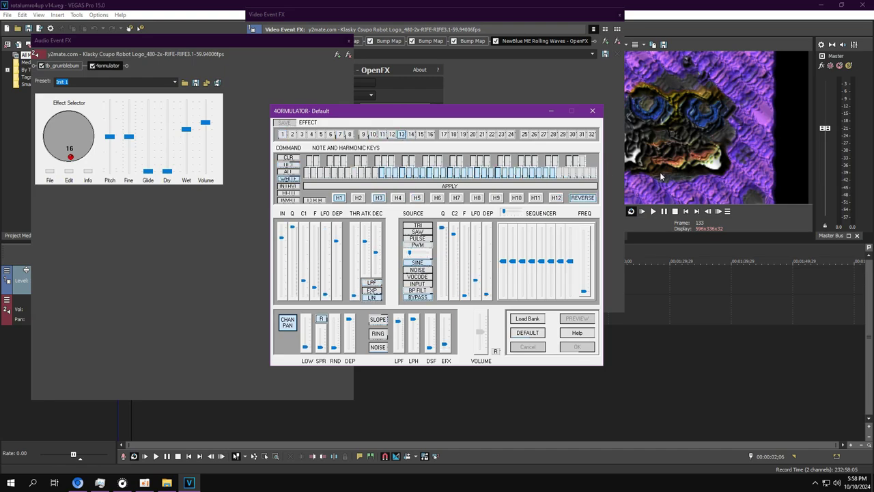
Step: Play v14 while examining the 4ormulator effect bank, close the 4ormulator and audio effects windows, and pause playback
{"action": "left_click", "coordinate": [653, 211]}
{"action": "left_click", "coordinate": [419, 136]}
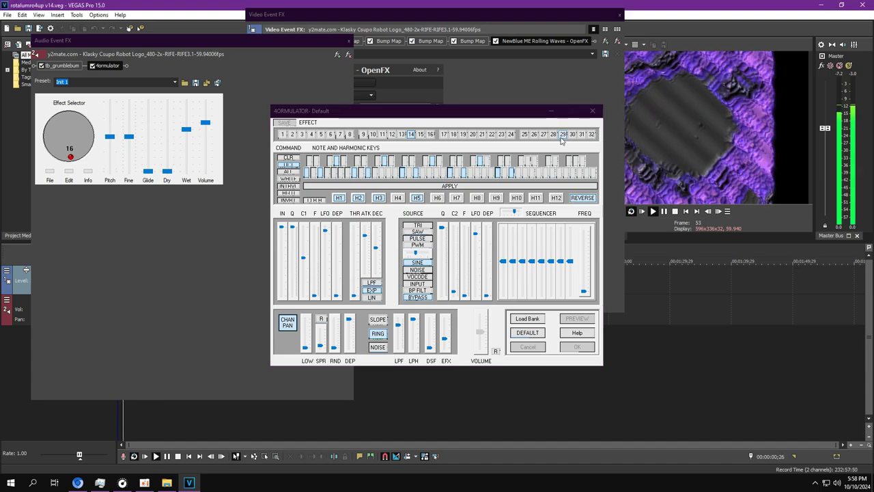
{"action": "left_click", "coordinate": [593, 111]}
{"action": "left_click", "coordinate": [349, 42]}
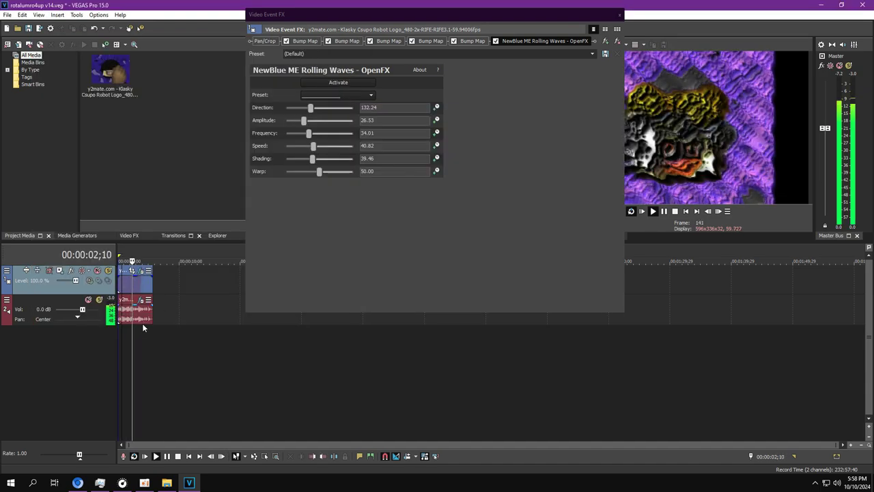
{"action": "left_click", "coordinate": [664, 211]}
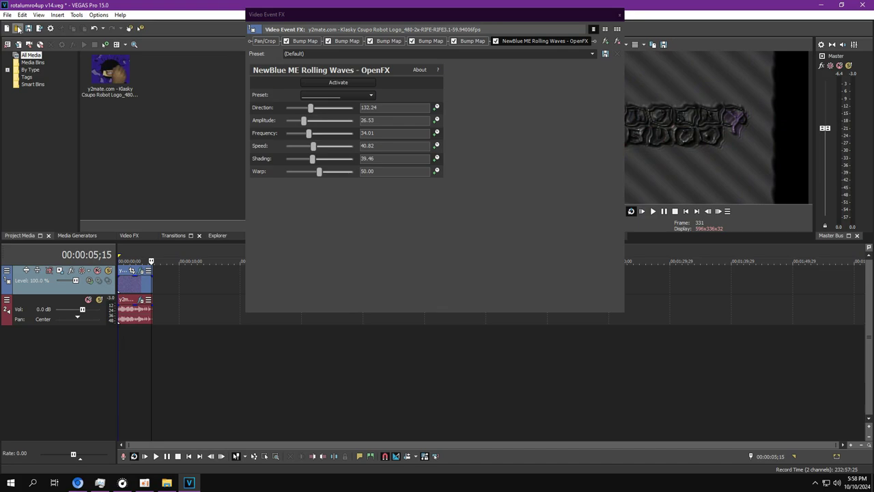
Step: Open the project rotalumro4up v15.veg from folder 3 inside the part folder without saving the changes to v14
{"action": "left_click", "coordinate": [18, 29]}
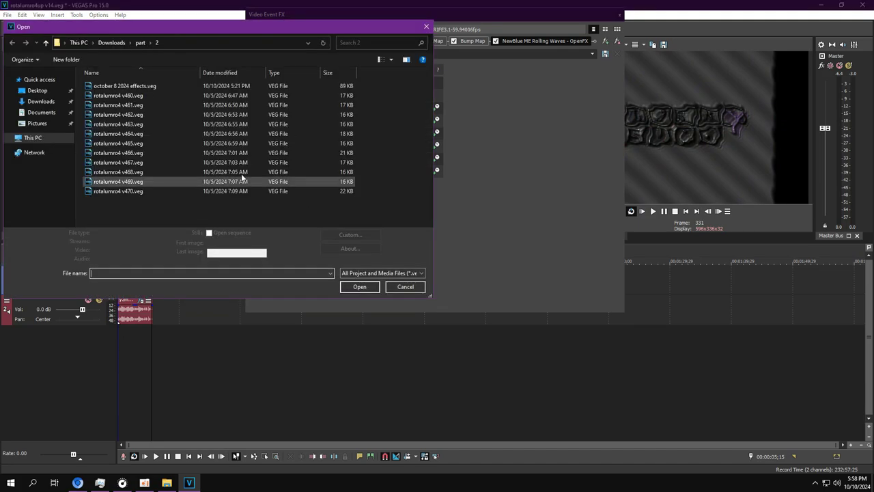
{"action": "left_click", "coordinate": [140, 43]}
{"action": "double_click", "coordinate": [107, 104]}
{"action": "double_click", "coordinate": [116, 123]}
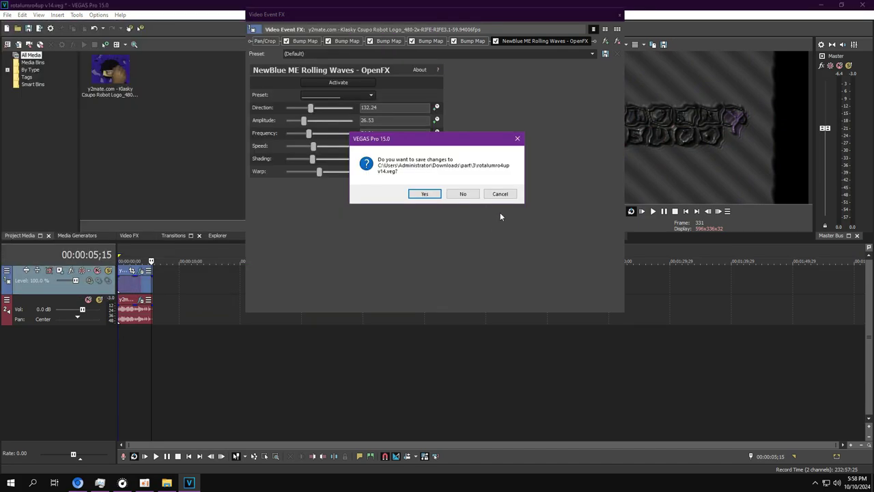
{"action": "key", "text": "n"}
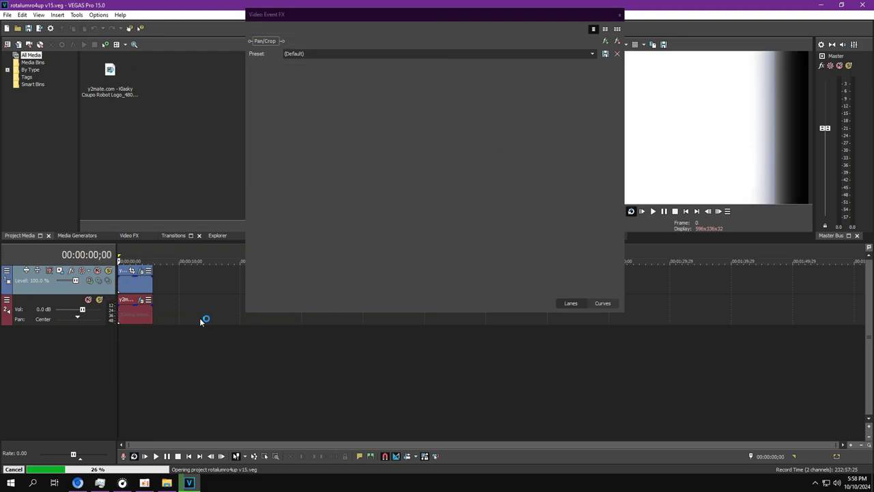
Step: Play rotalumro4up v15 and compare the video clip's S_HueSatBright settings at the start and end of its animation
{"action": "left_click", "coordinate": [654, 211]}
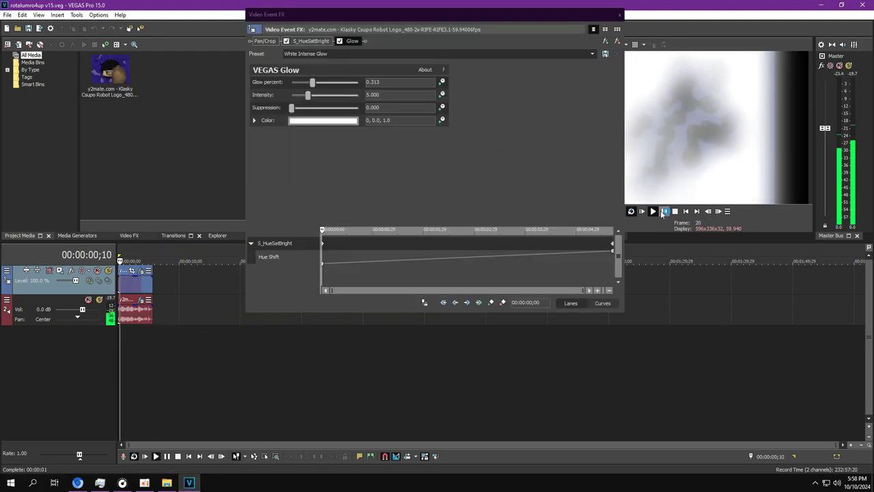
{"action": "left_click", "coordinate": [305, 41]}
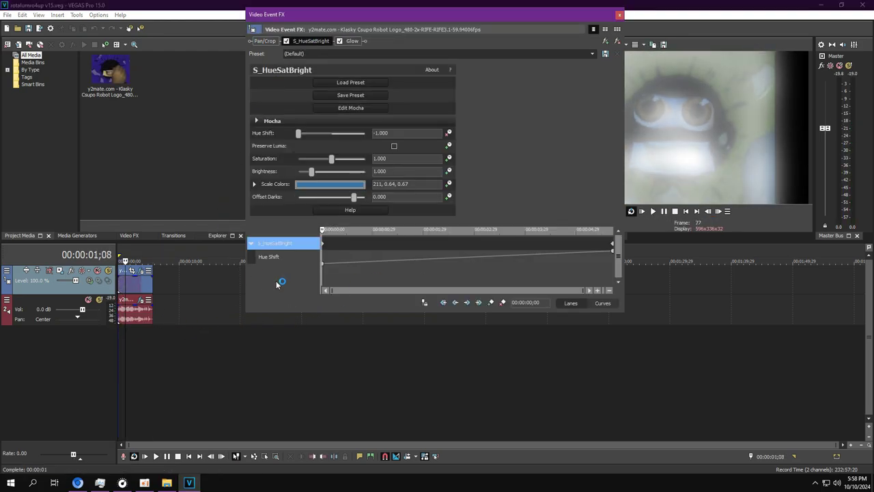
{"action": "left_click_drag", "start_coordinate": [328, 266], "coordinate": [613, 267]}
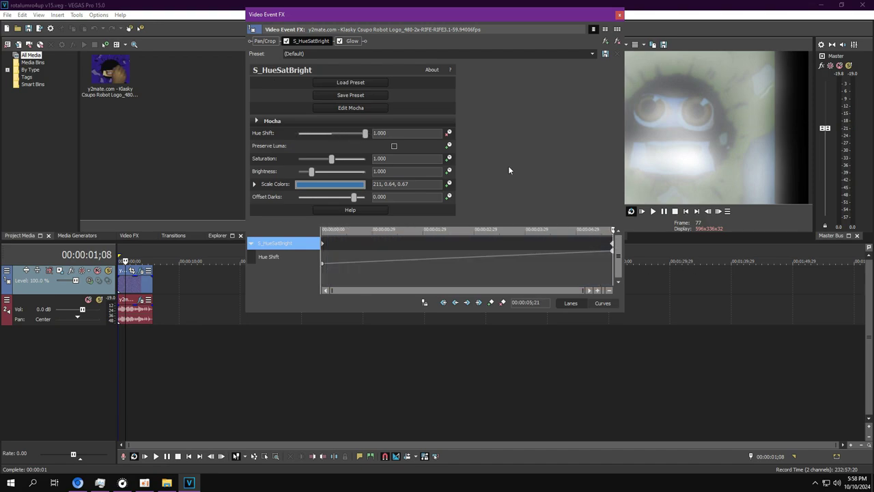
Step: Examine v15's Glow effect and the audio clip's tb_grumblebum and 4orm-VST-R effects, and play the project
{"action": "left_click", "coordinate": [351, 41]}
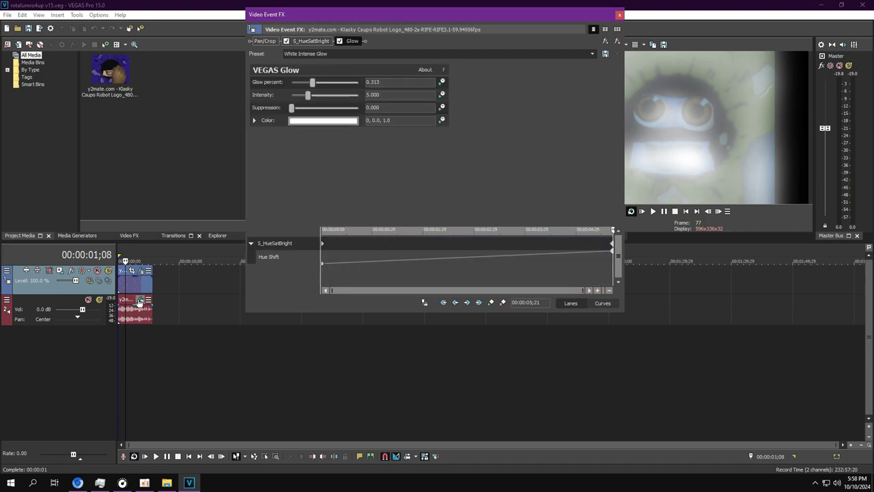
{"action": "left_click", "coordinate": [138, 301]}
{"action": "left_click", "coordinate": [71, 66]}
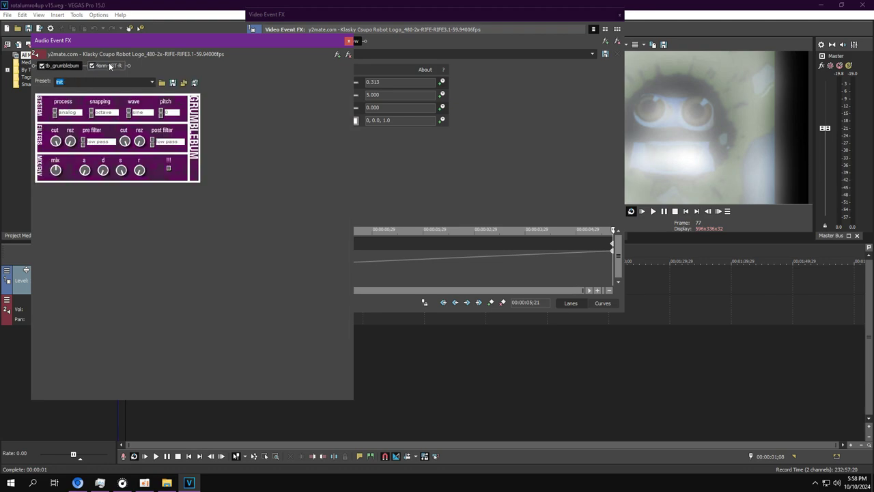
{"action": "left_click", "coordinate": [107, 66]}
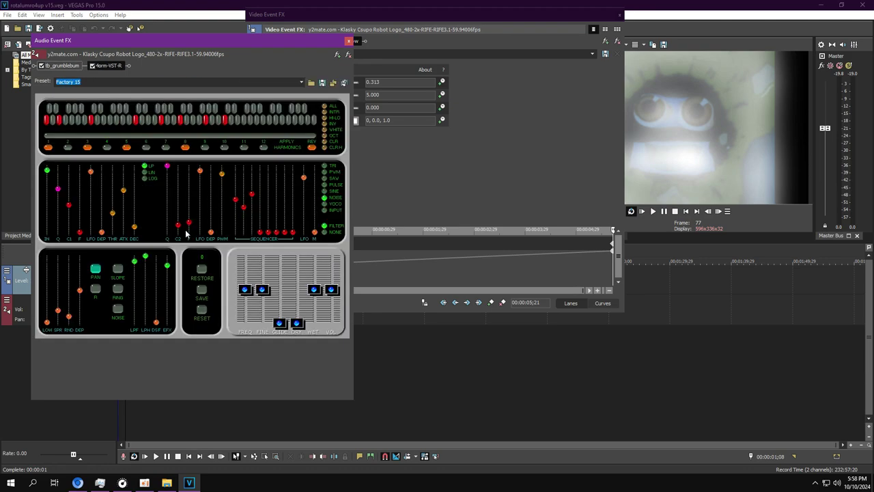
{"action": "left_click", "coordinate": [653, 211]}
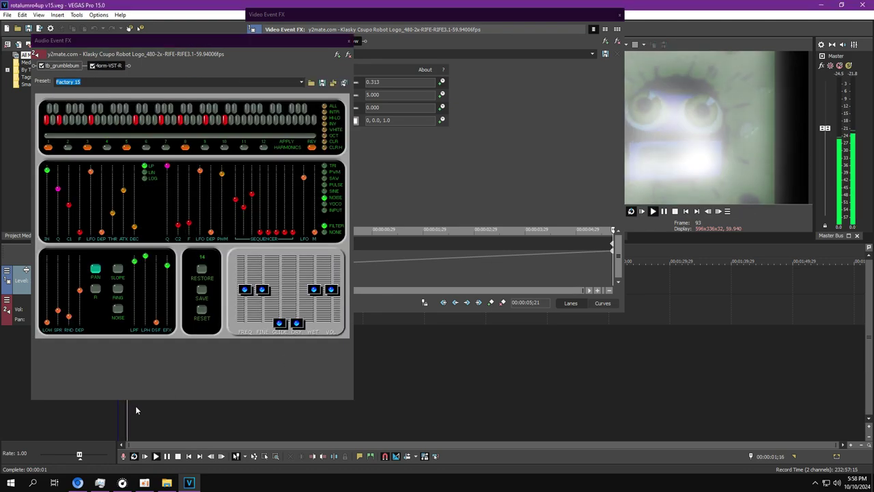
Step: Open the project rotalumro4up v16.veg without saving the changes to v15
{"action": "left_click", "coordinate": [18, 28]}
{"action": "double_click", "coordinate": [123, 139]}
{"action": "left_click", "coordinate": [462, 195]}
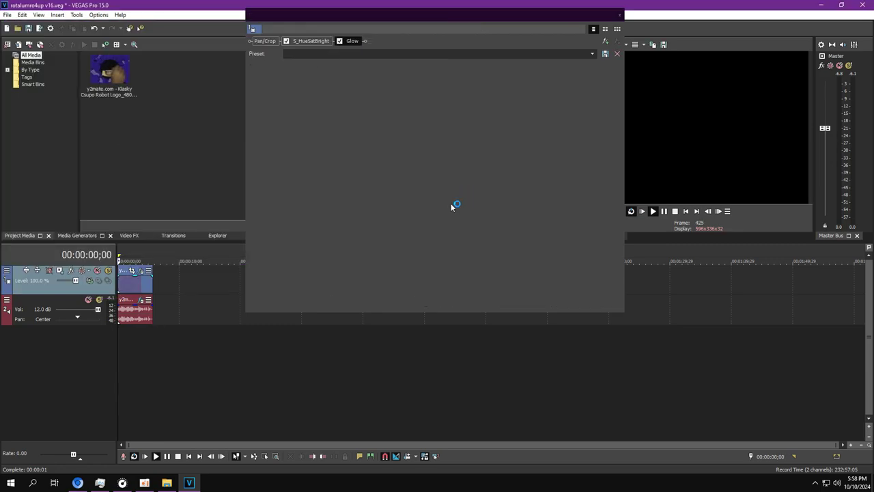
Step: Play v16 while examining the video clip's first Wave effect, and raise the audio track's volume to 12.0 dB
{"action": "left_click", "coordinate": [652, 212]}
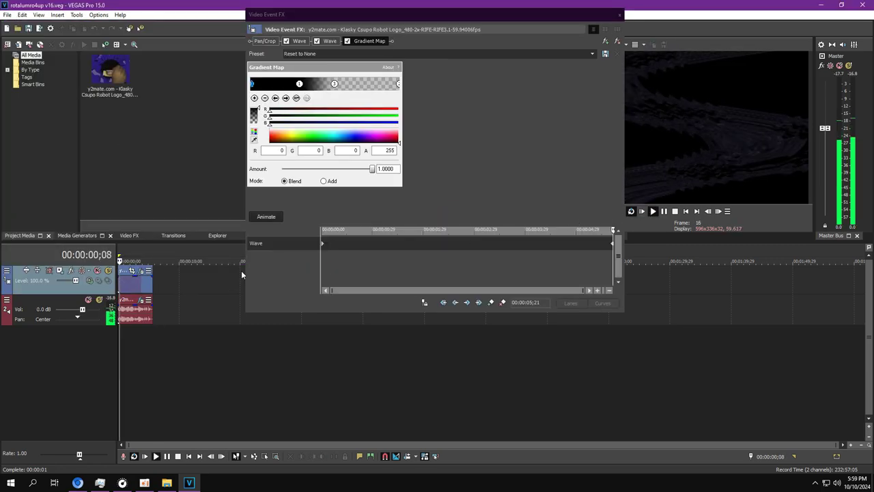
{"action": "left_click", "coordinate": [299, 41]}
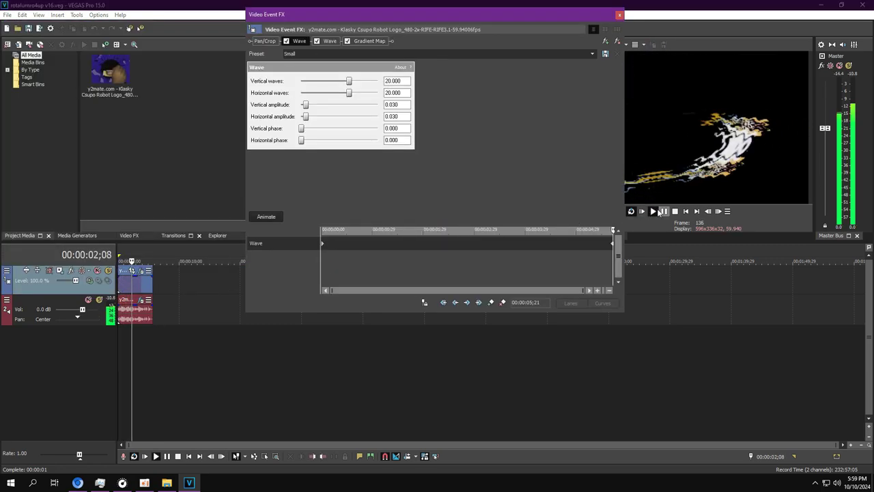
{"action": "left_click", "coordinate": [675, 211]}
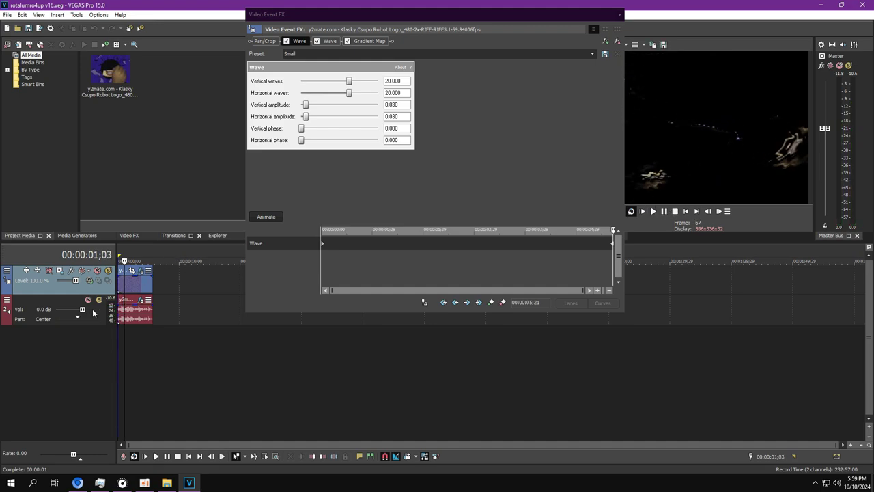
{"action": "left_click_drag", "start_coordinate": [93, 311], "coordinate": [202, 279]}
Step: Examine v16's second Wave effect, its Gradient Map color points and the audio clip's 4orm-VST-R effect
{"action": "left_click", "coordinate": [330, 42]}
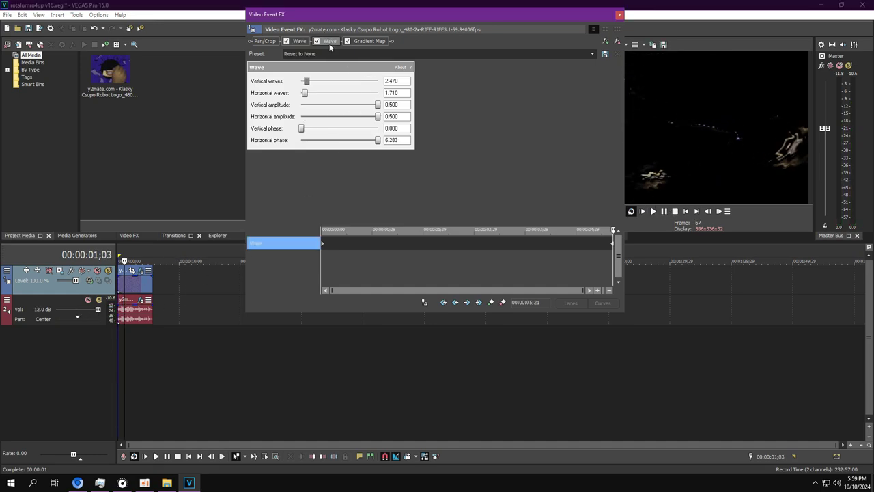
{"action": "left_click_drag", "start_coordinate": [400, 286], "coordinate": [763, 306]}
{"action": "left_click", "coordinate": [142, 300]}
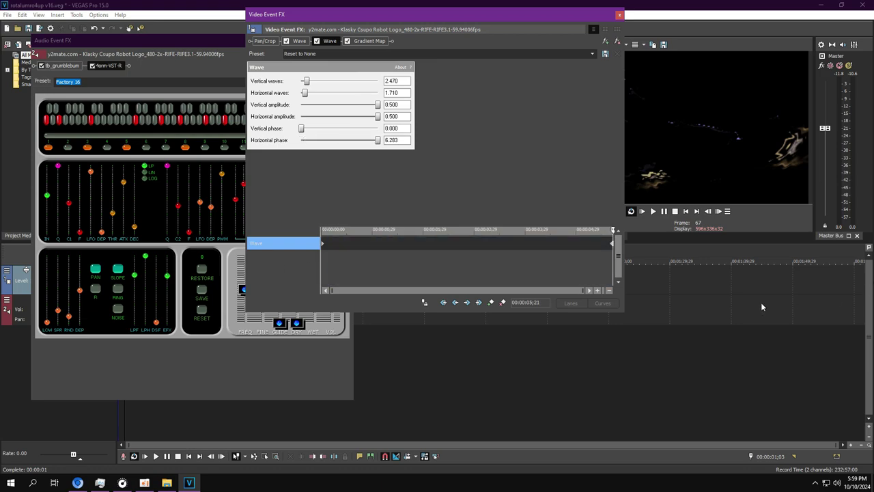
{"action": "left_click", "coordinate": [378, 42]}
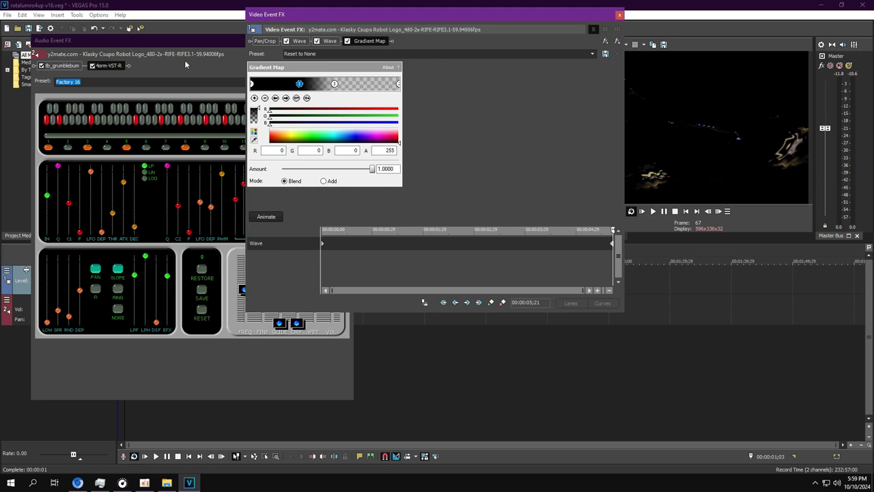
{"action": "left_click", "coordinate": [95, 68]}
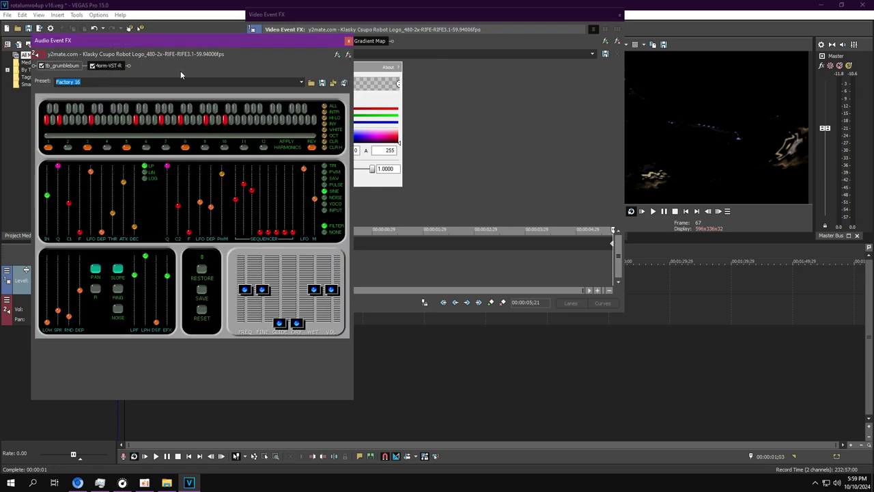
Step: Play v16 from the start with the audio effects in view and close the audio effects window
{"action": "left_click", "coordinate": [652, 211]}
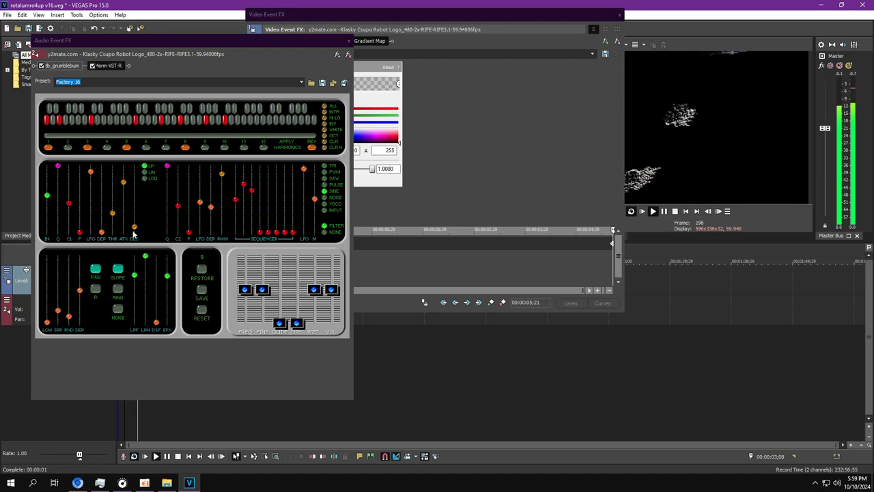
{"action": "left_click", "coordinate": [118, 422]}
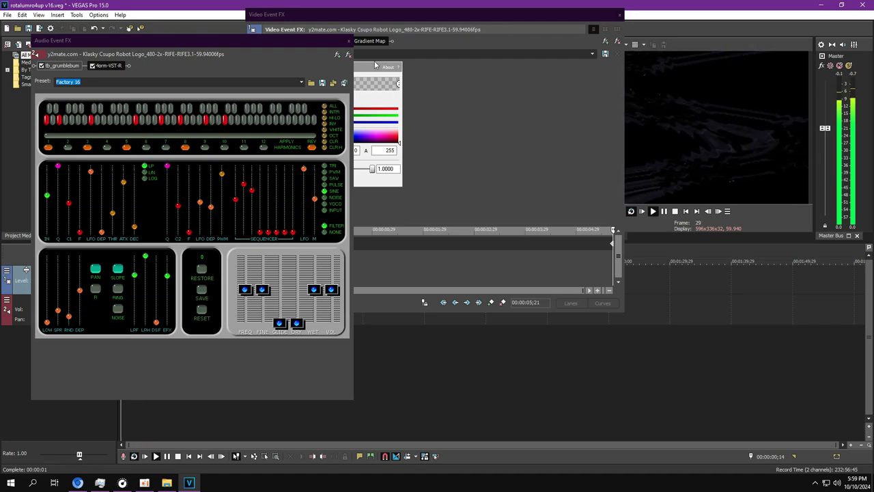
{"action": "left_click", "coordinate": [123, 278]}
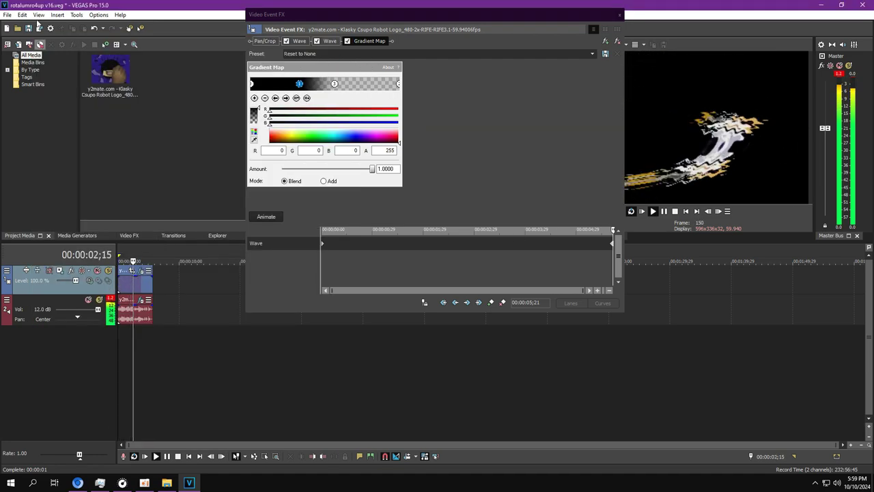
Step: Open the project rotalumro4up v17.veg without saving the changes to v16
{"action": "left_click", "coordinate": [18, 28]}
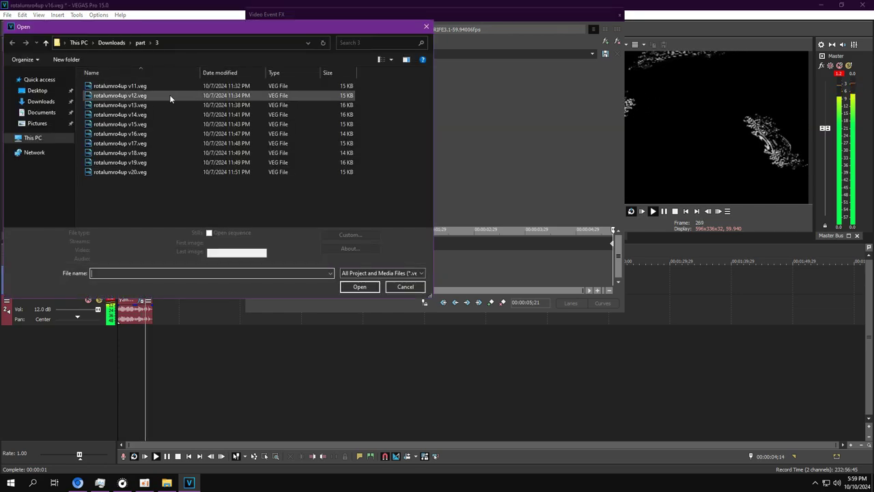
{"action": "double_click", "coordinate": [171, 146]}
{"action": "left_click", "coordinate": [463, 195]}
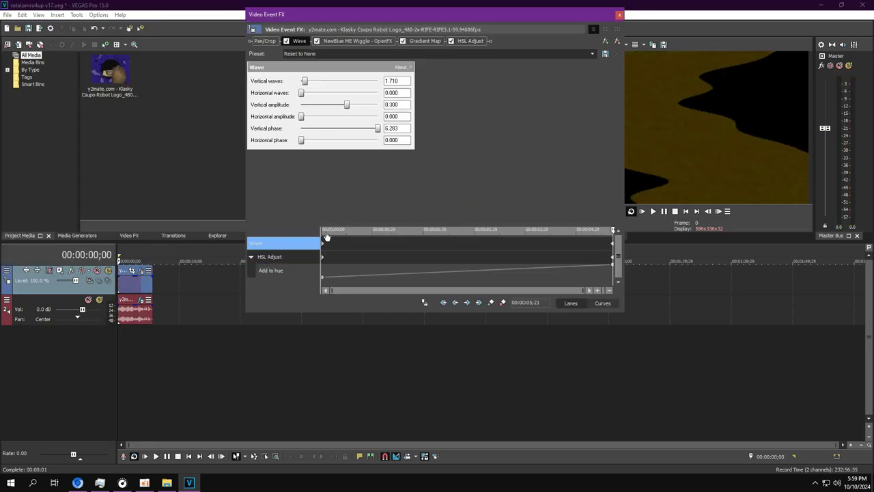
Step: Examine the v17 video clip's Wave, NewBlue ME Wiggle and Gradient Map effects, including the gradient's second color point
{"action": "left_click_drag", "start_coordinate": [336, 246], "coordinate": [854, 246]}
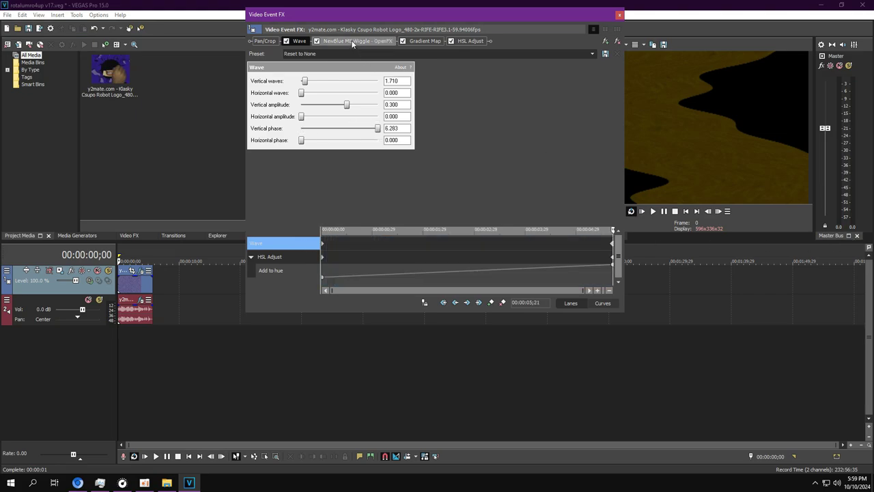
{"action": "left_click", "coordinate": [353, 42]}
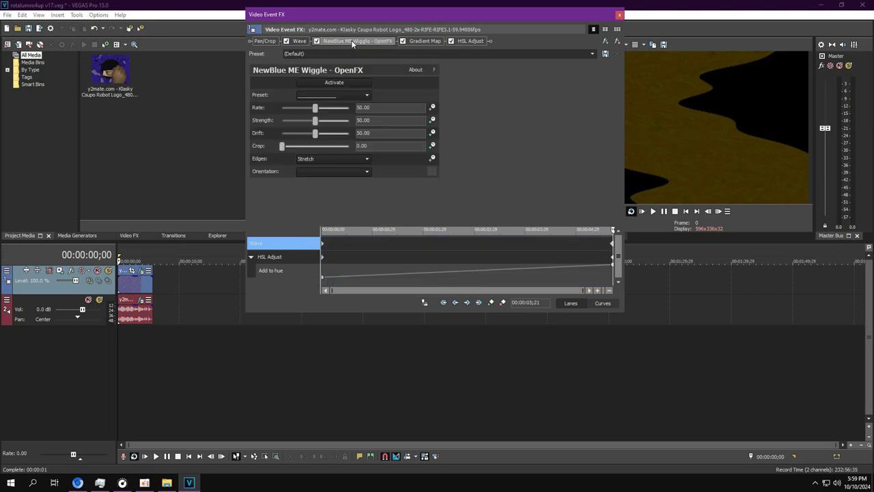
{"action": "left_click", "coordinate": [432, 41]}
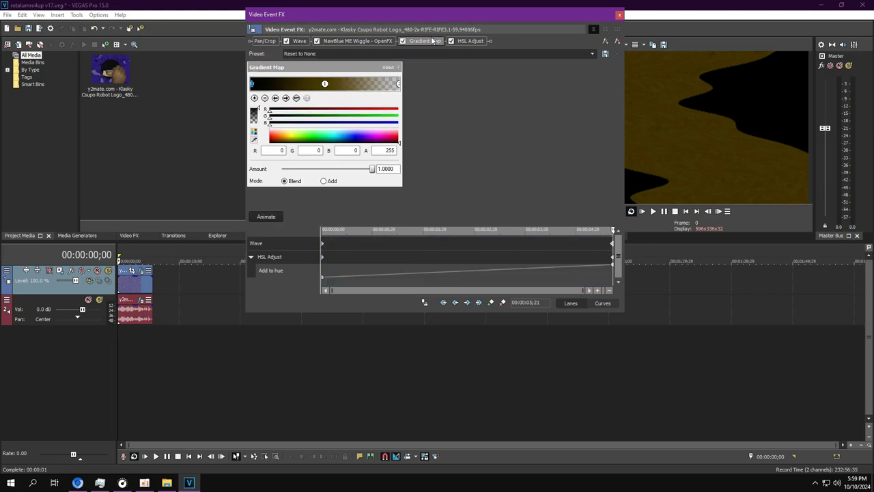
{"action": "left_click", "coordinate": [286, 98]}
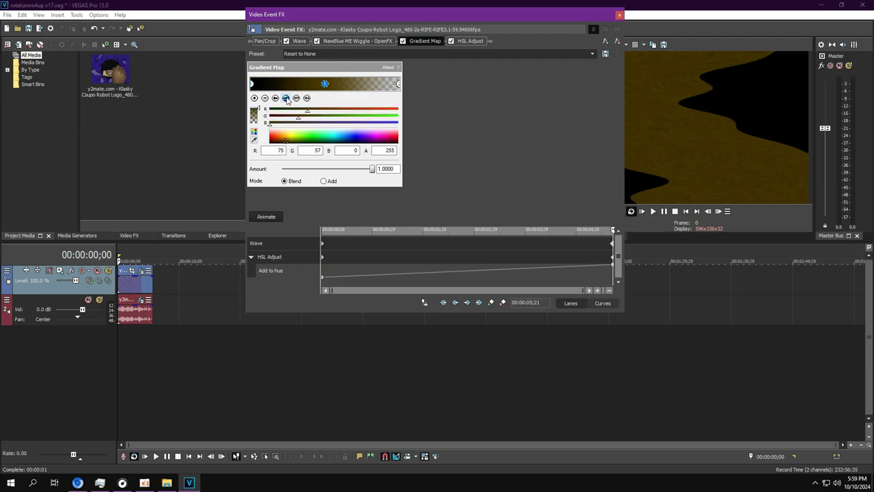
Step: Compare the v17 video clip's HSL Adjust settings at the start and end of its animation
{"action": "left_click", "coordinate": [461, 43]}
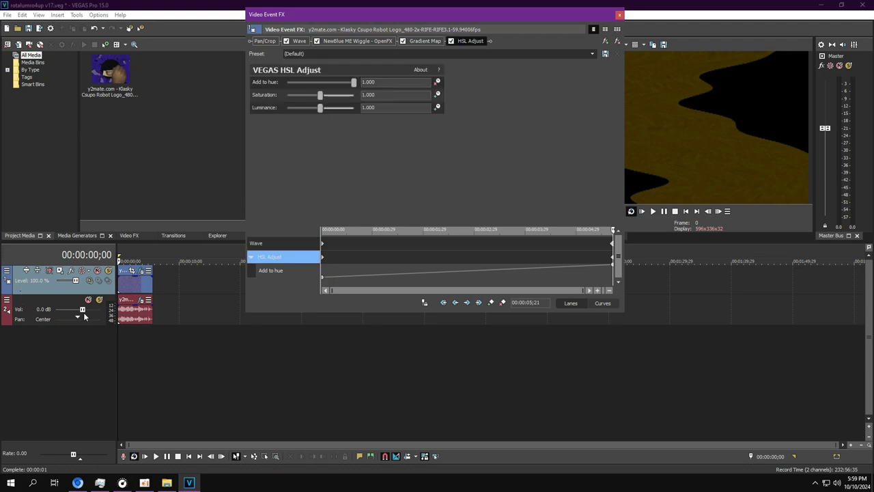
{"action": "left_click_drag", "start_coordinate": [612, 230], "coordinate": [240, 233]}
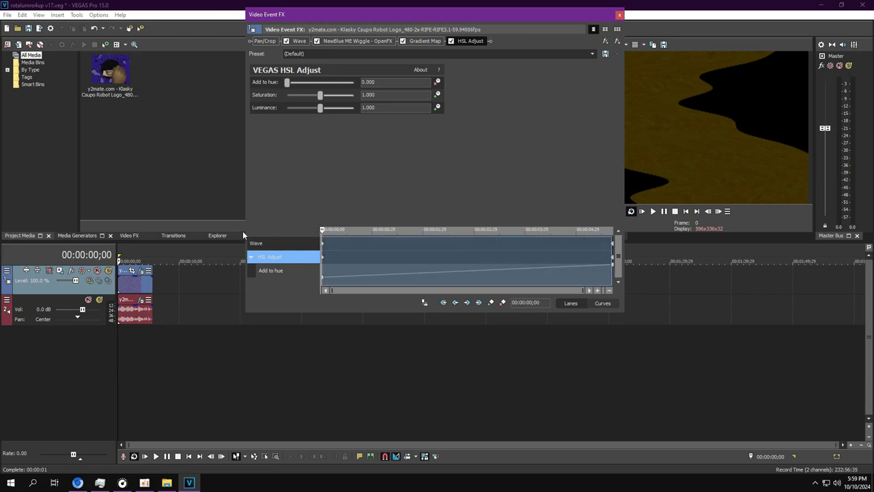
{"action": "left_click_drag", "start_coordinate": [339, 256], "coordinate": [647, 311]}
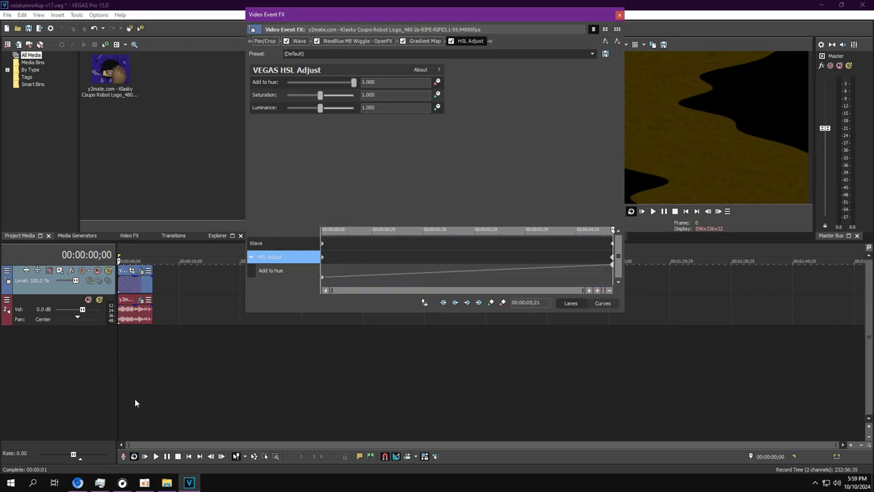
Step: Examine the v17 audio clip's tb_grumblebum and 4orm-VST-R effects
{"action": "left_click", "coordinate": [140, 301]}
{"action": "left_click", "coordinate": [56, 65]}
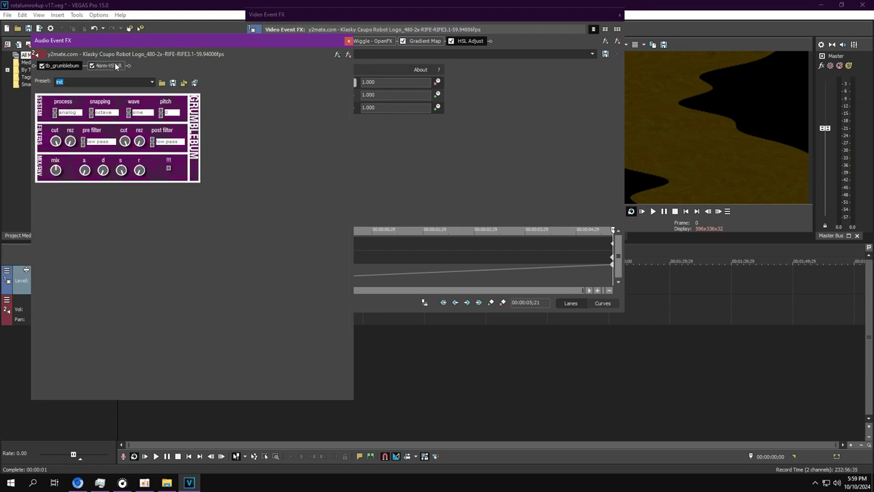
{"action": "left_click", "coordinate": [110, 66]}
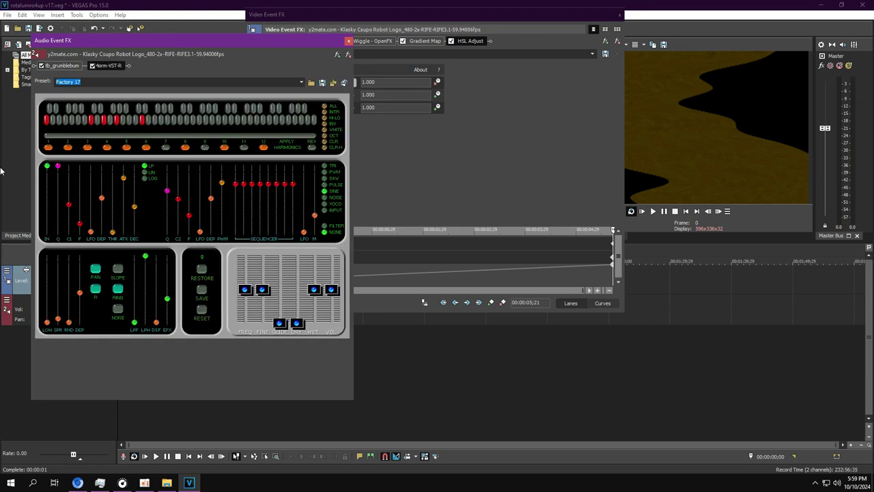
Step: Play v17 with the 4orm-VST-R settings in view, close the audio effects window and pause playback
{"action": "left_click", "coordinate": [652, 211]}
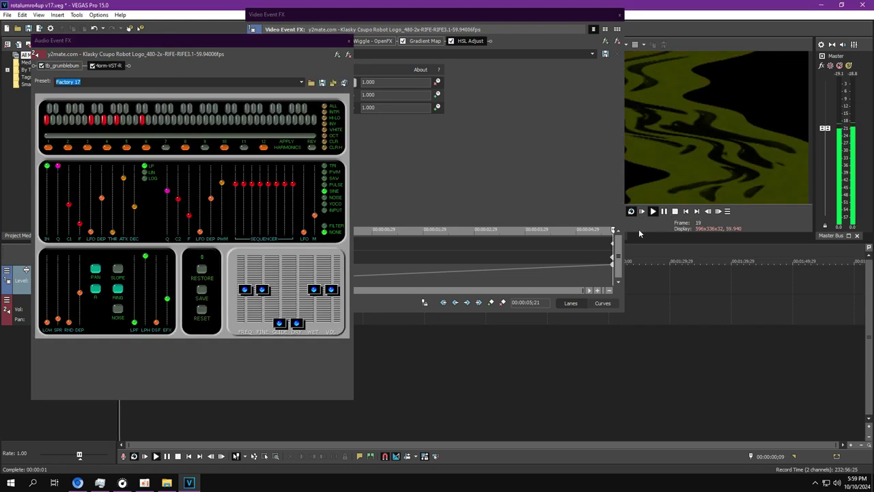
{"action": "left_click", "coordinate": [189, 216]}
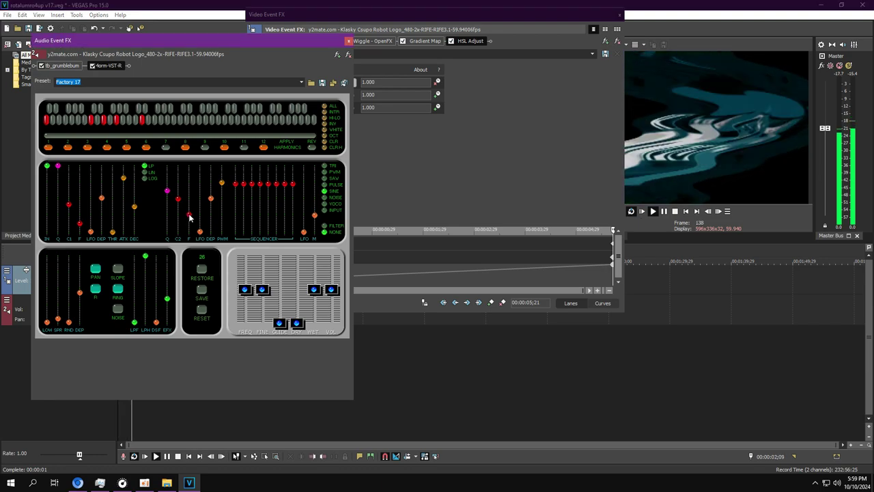
{"action": "left_click", "coordinate": [348, 42]}
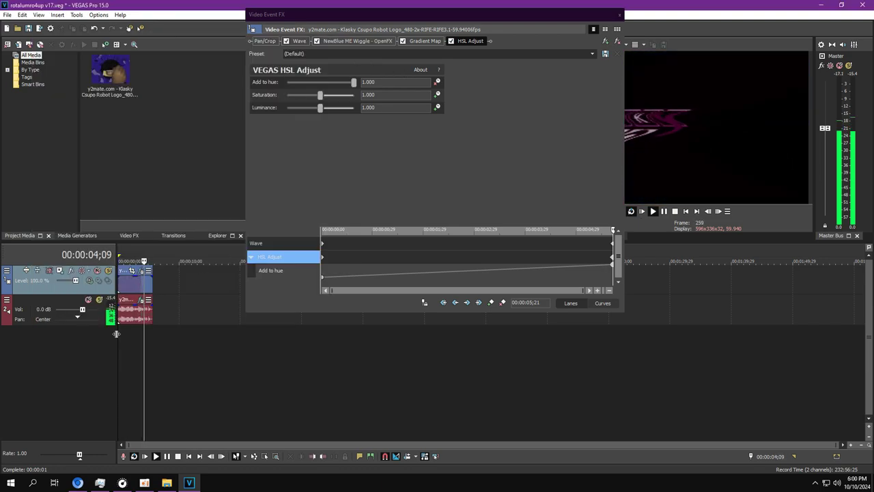
{"action": "left_click", "coordinate": [662, 212]}
Step: Open the project rotalumro4up v18.veg without saving the changes to v17
{"action": "key", "text": "ctrl+o"}
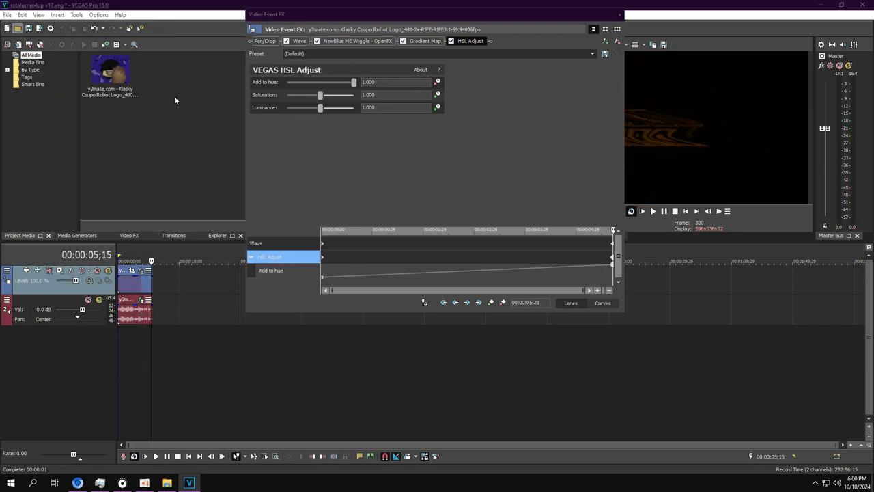
{"action": "left_click", "coordinate": [145, 153]}
{"action": "double_click", "coordinate": [145, 155]}
{"action": "left_click", "coordinate": [464, 193]}
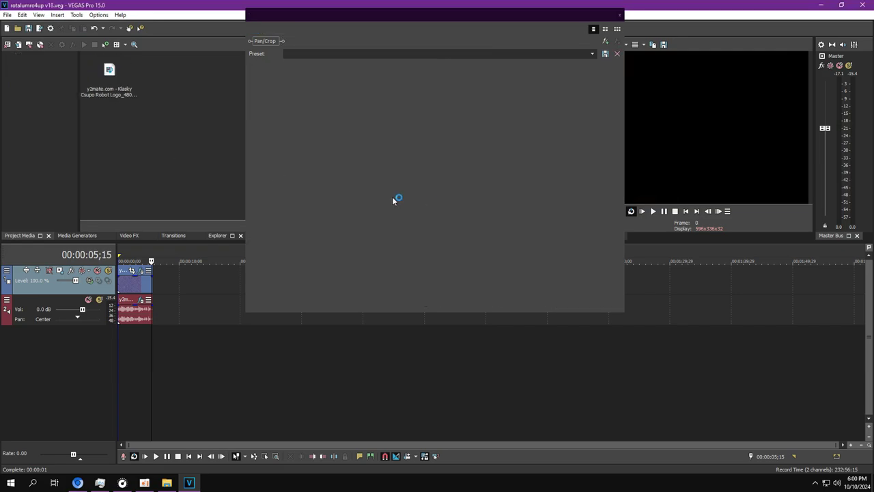
Step: Examine the v18 video clip's Pinch/Punch, TV Simulator and Glow effects, and open the audio clip's effects
{"action": "left_click", "coordinate": [320, 45]}
{"action": "left_click", "coordinate": [306, 41]}
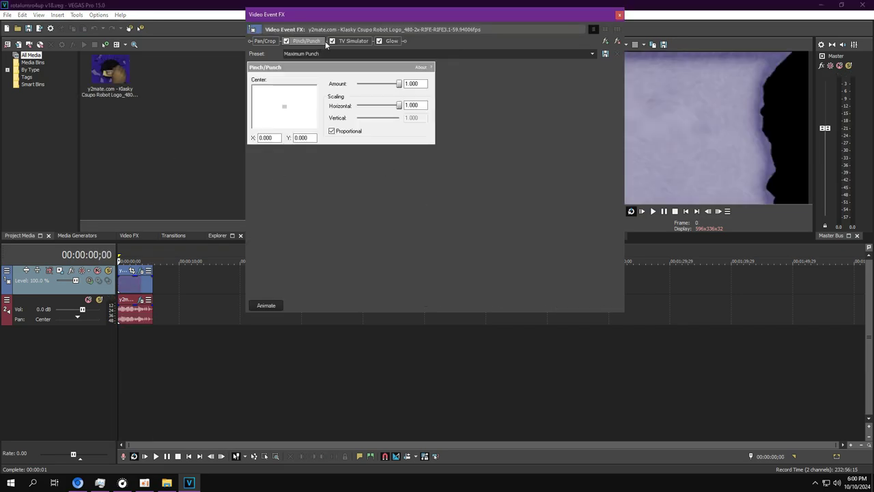
{"action": "left_click", "coordinate": [351, 43]}
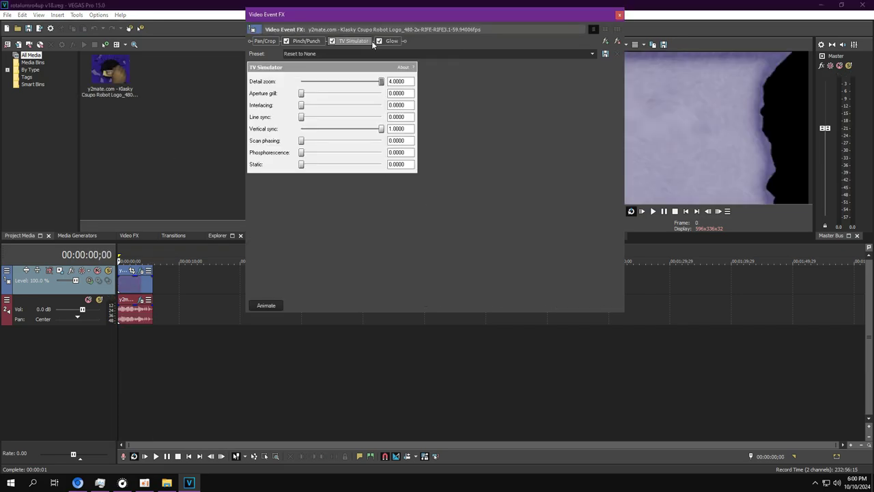
{"action": "left_click", "coordinate": [402, 42]}
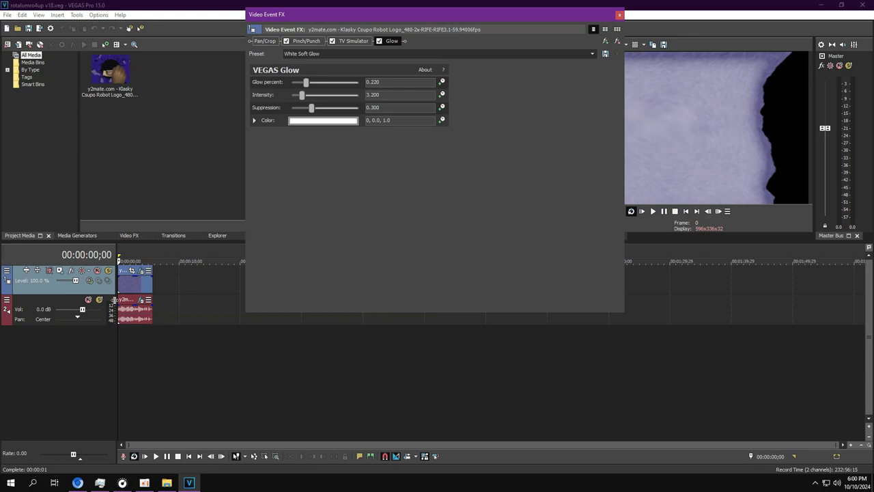
{"action": "left_click", "coordinate": [142, 301]}
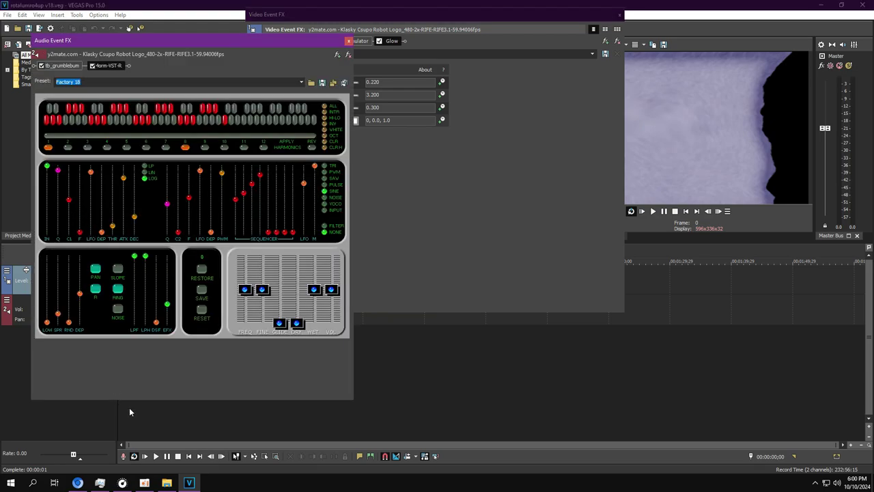
Step: Play v18, close its audio effects window and open the project rotalumro4up v19.veg
{"action": "left_click", "coordinate": [652, 214]}
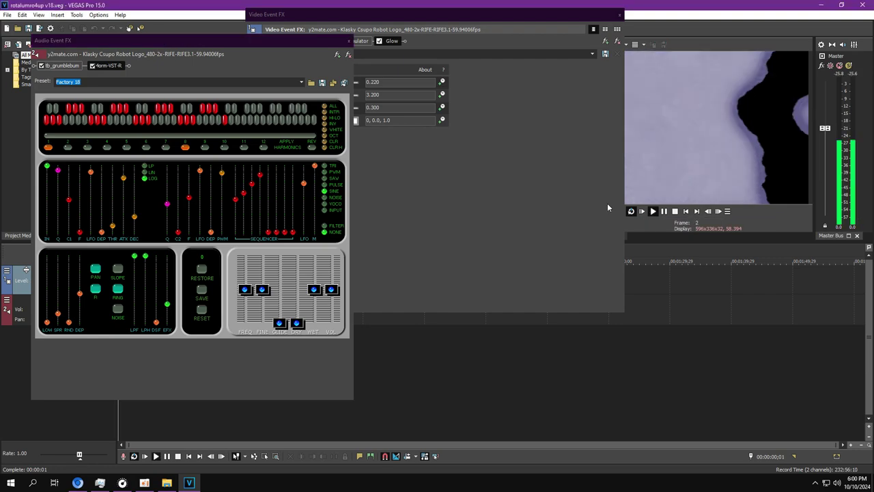
{"action": "left_click", "coordinate": [348, 41]}
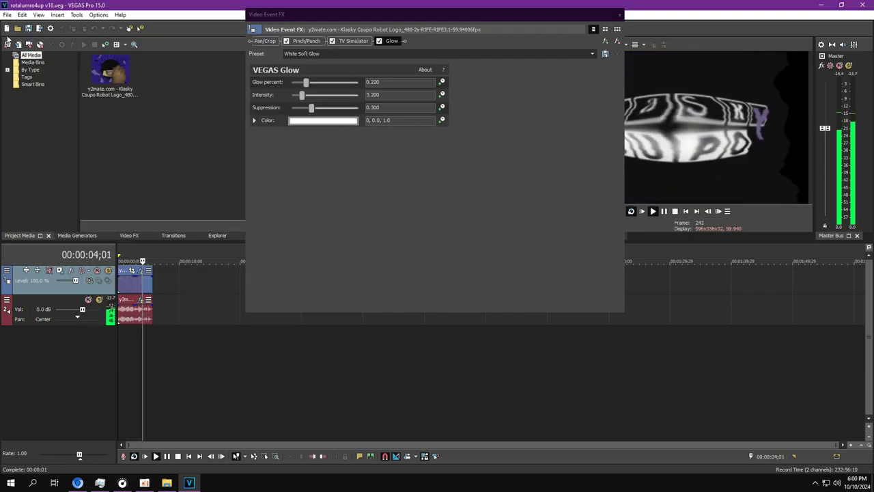
{"action": "left_click", "coordinate": [17, 28]}
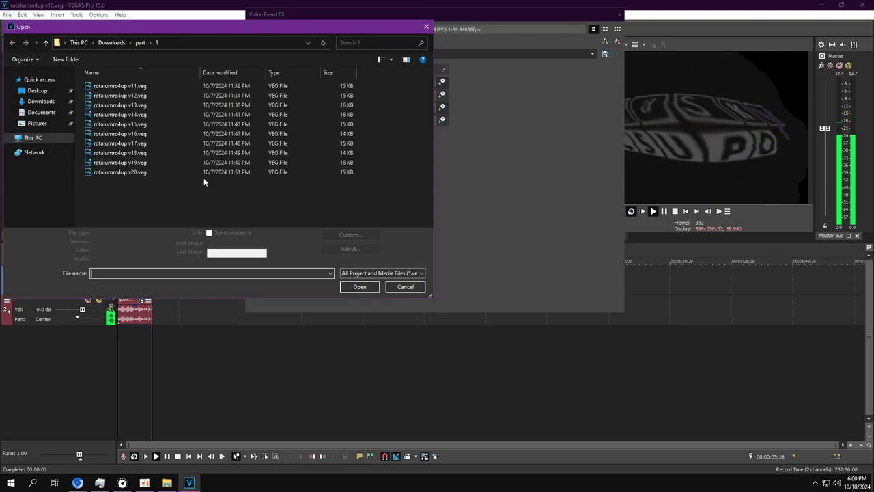
{"action": "double_click", "coordinate": [149, 162]}
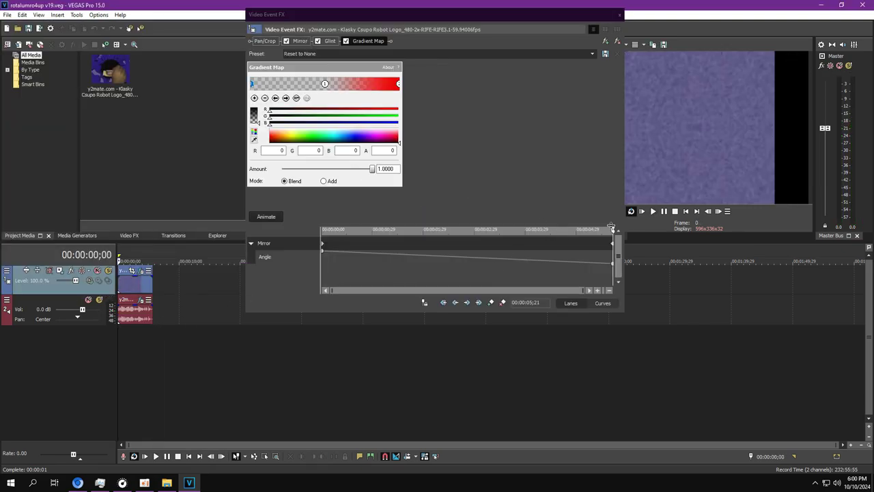
Step: Play v19 and examine its video clip's Mirror, Glint and Gradient Map effects, including the gradient's red end stop
{"action": "key", "text": "space"}
{"action": "left_click", "coordinate": [299, 41]}
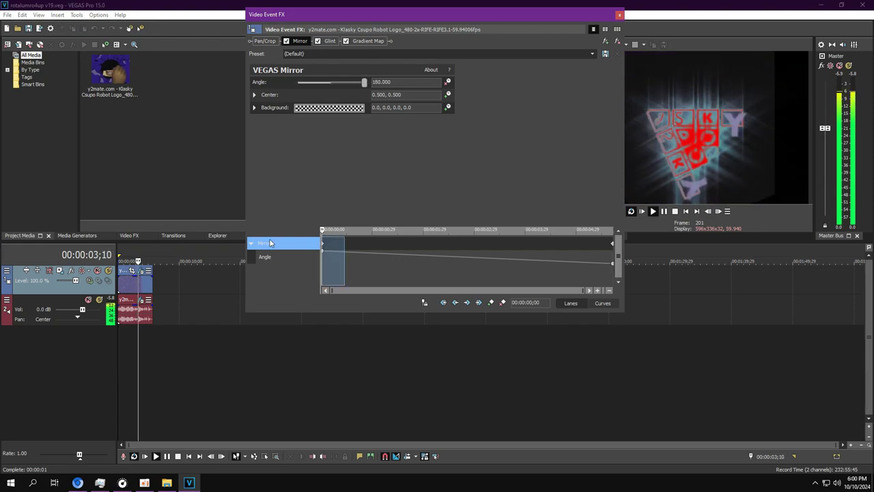
{"action": "left_click", "coordinate": [330, 40]}
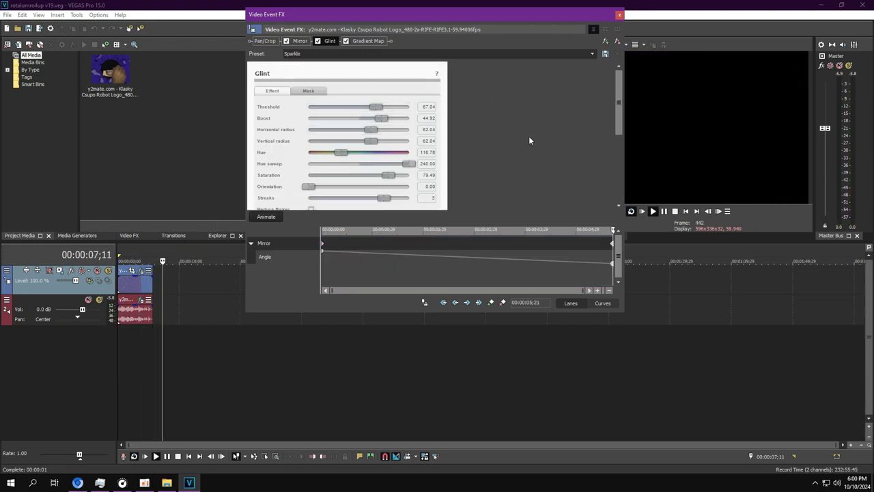
{"action": "scroll", "coordinate": [529, 136], "scroll_direction": "down", "scroll_amount": 1}
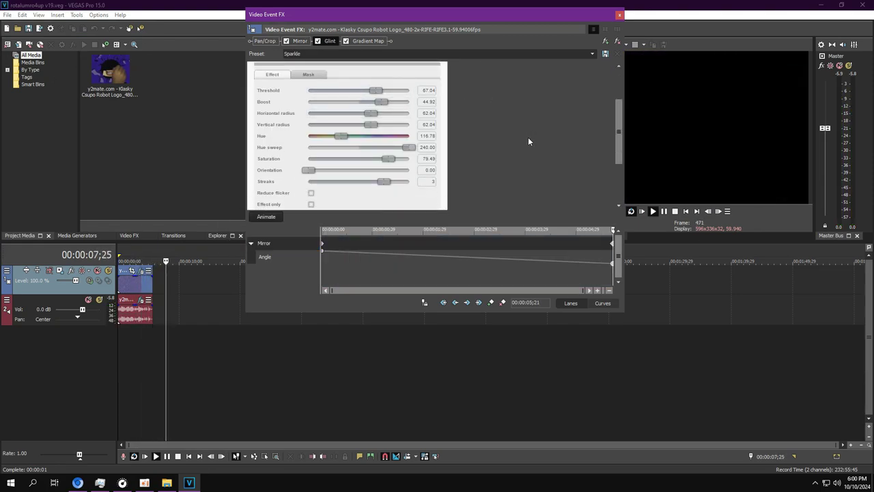
{"action": "left_click", "coordinate": [368, 41]}
{"action": "left_click", "coordinate": [399, 83]}
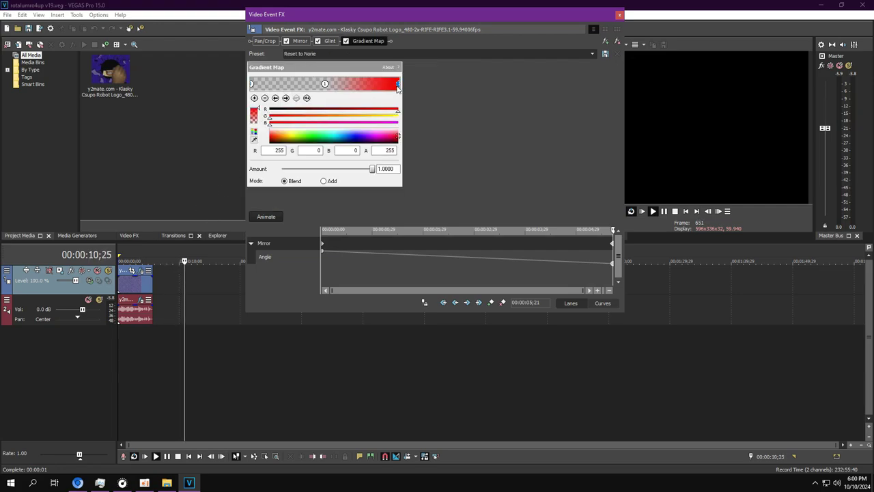
Step: Examine the v19 audio clip's tb_grumblebum and 4orm-VST-R effects, and replay the clip from the start
{"action": "left_click", "coordinate": [141, 300]}
{"action": "left_click", "coordinate": [141, 301]}
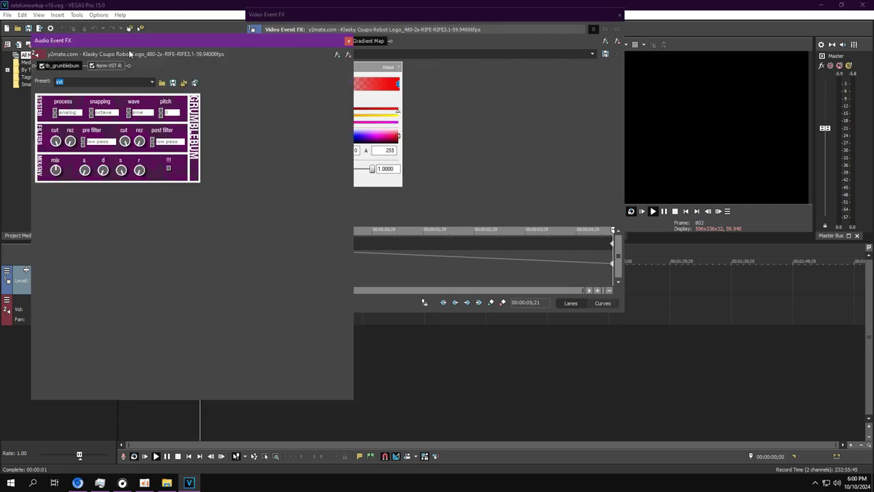
{"action": "left_click", "coordinate": [108, 66]}
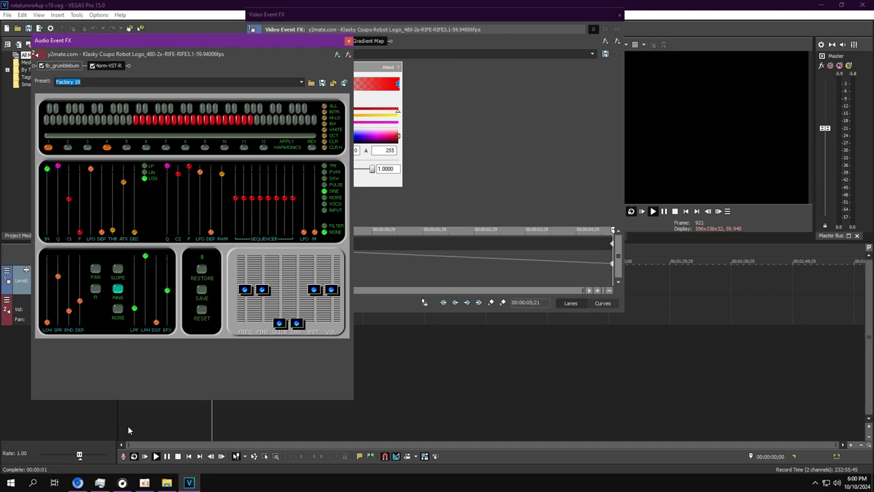
{"action": "left_click", "coordinate": [121, 428]}
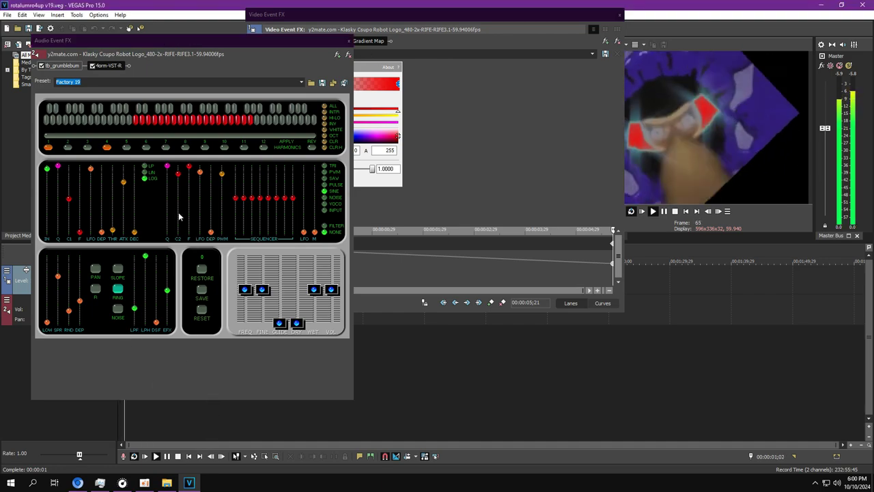
Step: Close both v19 effects windows and open the project rotalumro4up v20.veg
{"action": "left_click", "coordinate": [348, 40]}
{"action": "left_click", "coordinate": [619, 15]}
{"action": "left_click", "coordinate": [17, 29]}
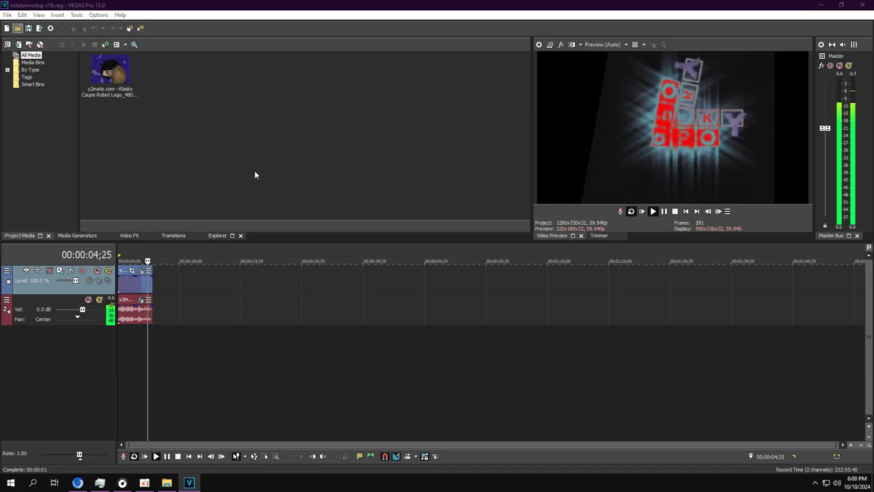
{"action": "double_click", "coordinate": [120, 172]}
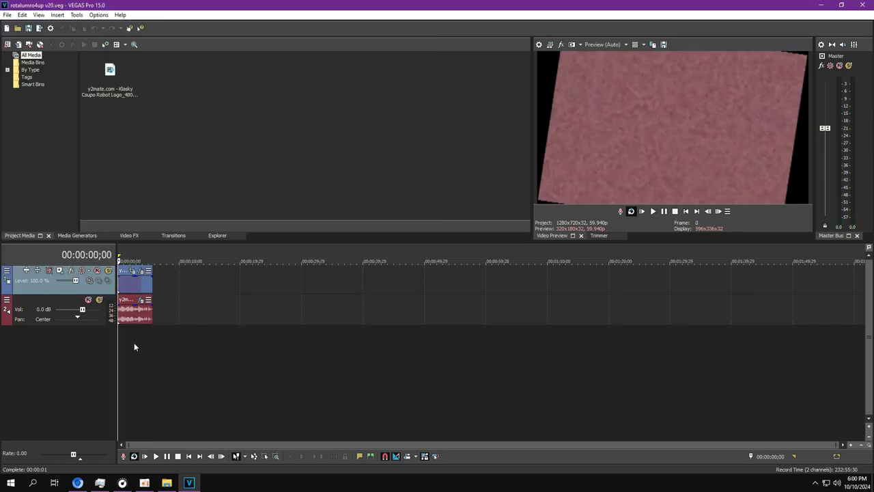
Step: Scrub through the v20 video clip's Pan/Crop keyframes and view its NewBlue ME Active Camera settings
{"action": "left_click", "coordinate": [134, 347]}
{"action": "left_click", "coordinate": [133, 271]}
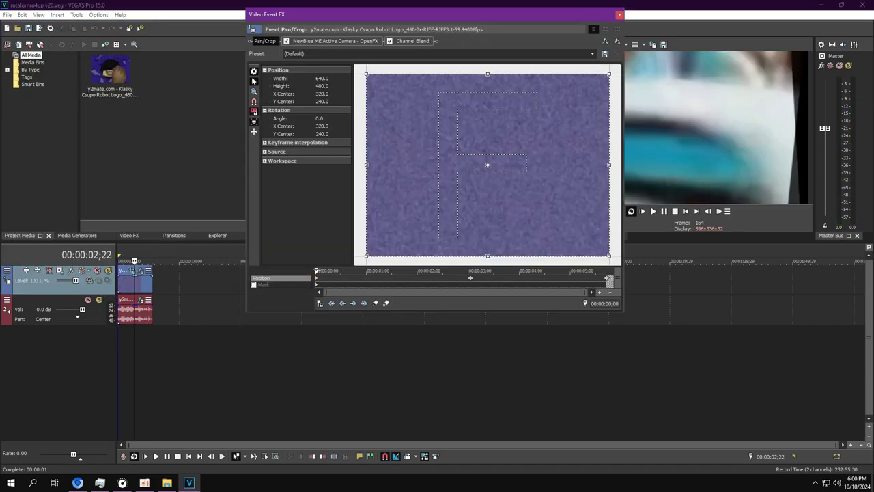
{"action": "left_click_drag", "start_coordinate": [316, 271], "coordinate": [696, 281]}
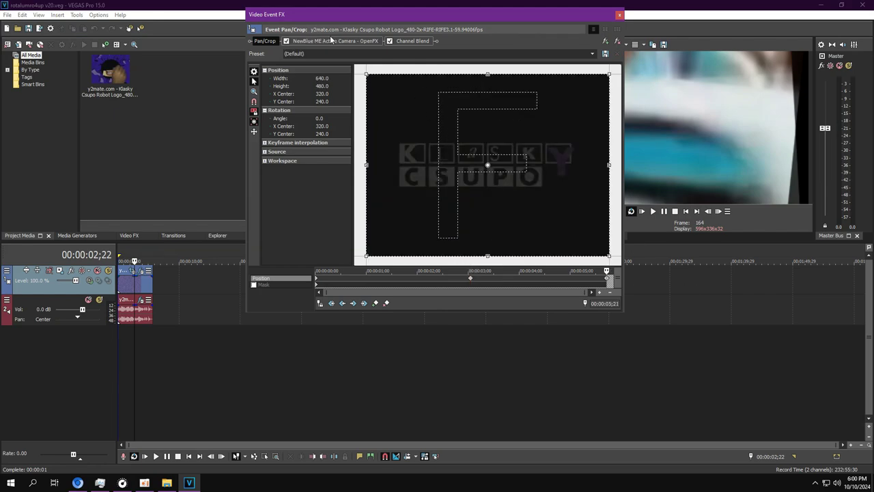
{"action": "left_click", "coordinate": [331, 41]}
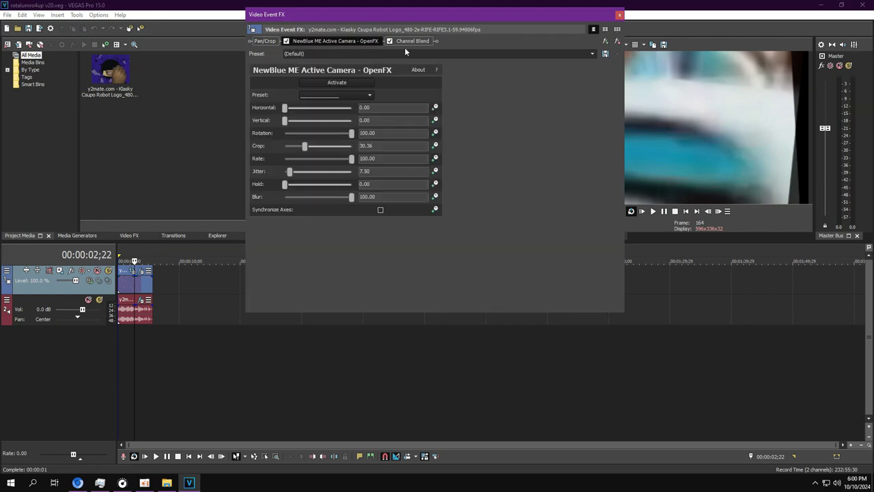
Step: Apply the Seesaw preset to the Active Camera effect and set its Rate to 100
{"action": "left_click", "coordinate": [338, 95]}
{"action": "left_click", "coordinate": [316, 159]}
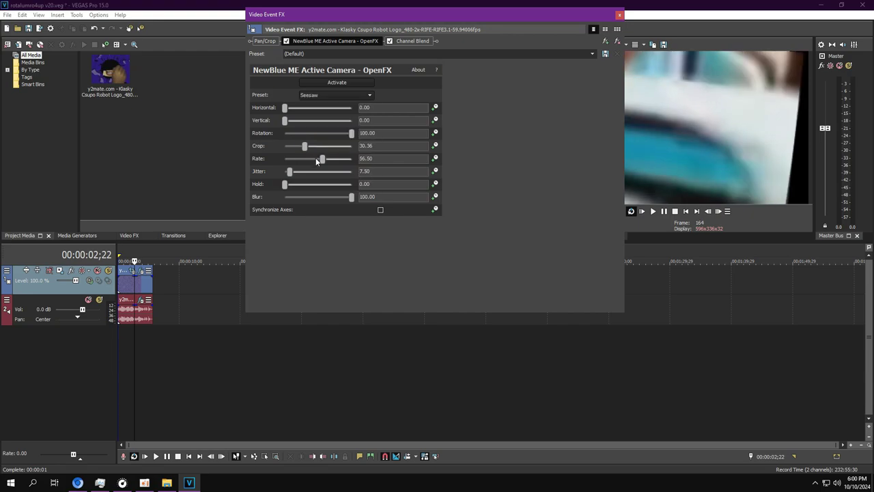
{"action": "left_click_drag", "start_coordinate": [321, 159], "coordinate": [438, 146]}
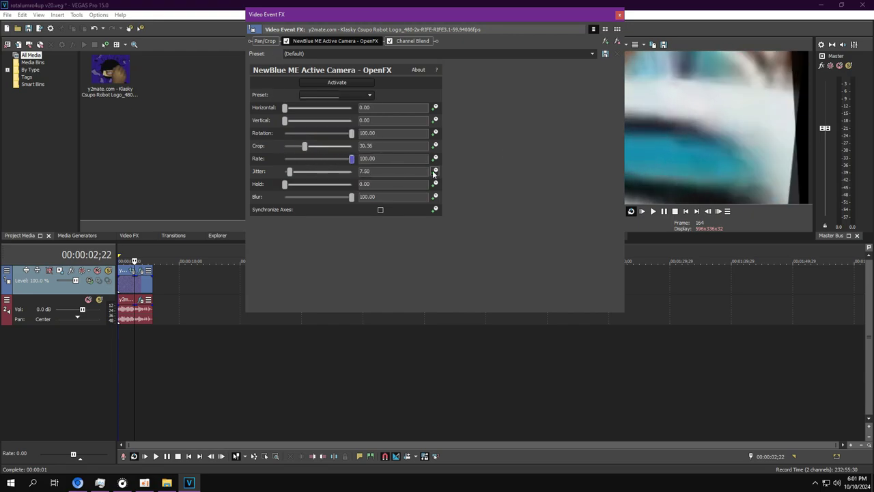
Step: Examine the v20 video clip's Channel Blend effect and the audio clip's tb_grumblebum and 4orm-VST-R effects
{"action": "left_click", "coordinate": [412, 41]}
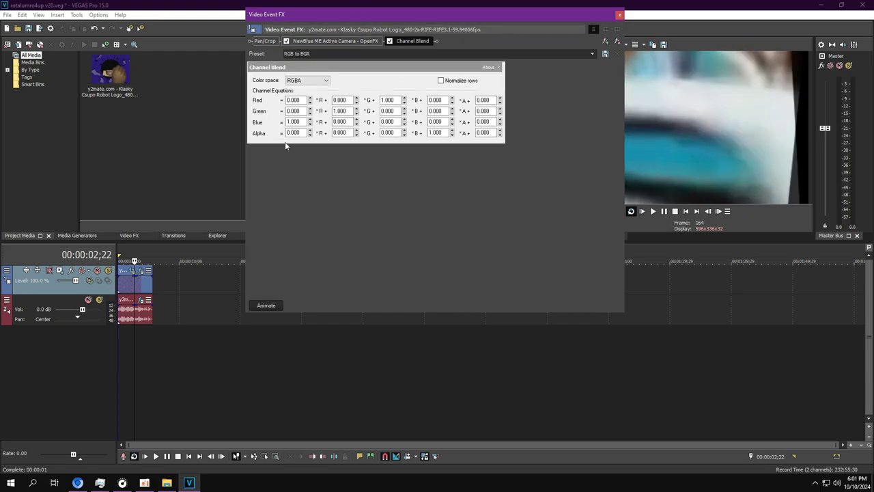
{"action": "left_click", "coordinate": [118, 333]}
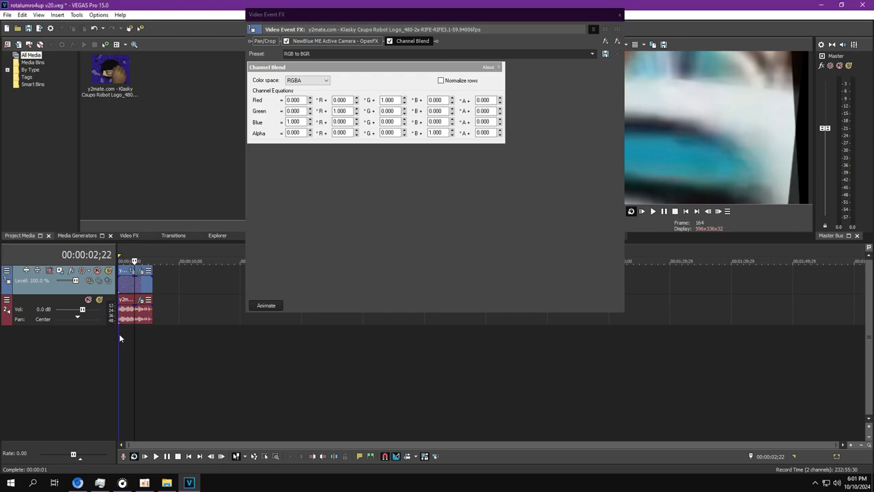
{"action": "left_click", "coordinate": [142, 300]}
{"action": "left_click", "coordinate": [121, 416]}
{"action": "key", "text": "space"}
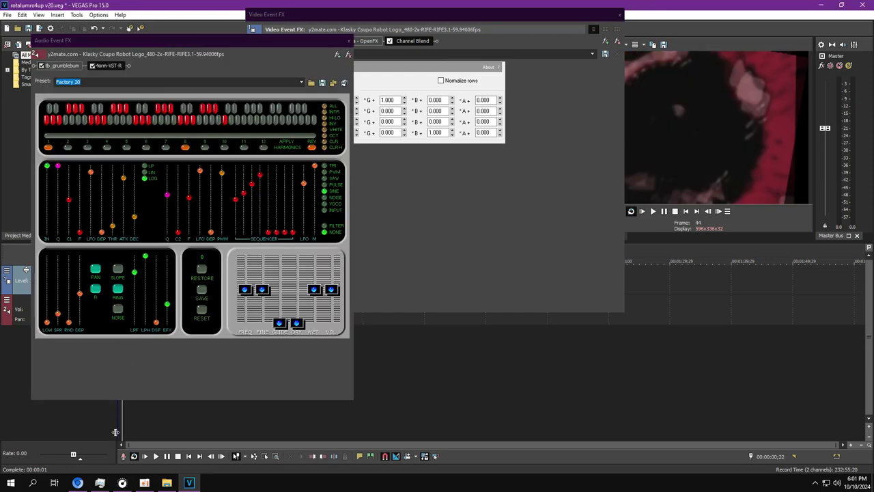
{"action": "left_click", "coordinate": [63, 67]}
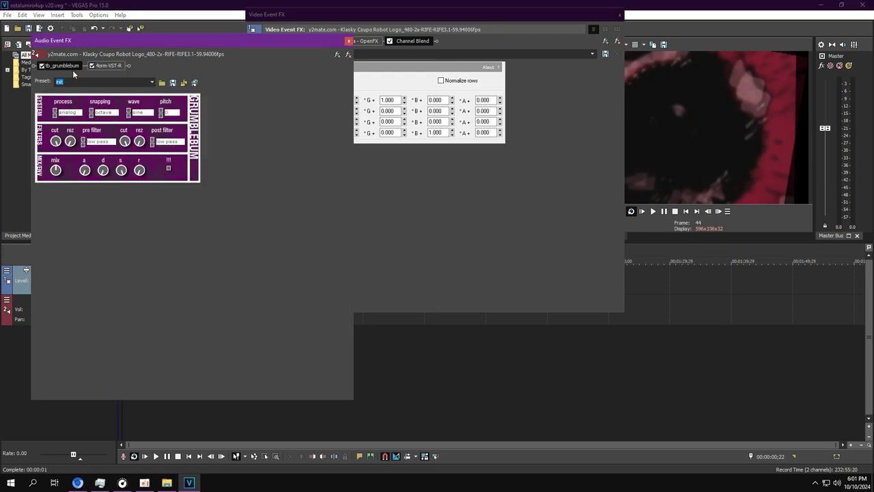
{"action": "left_click", "coordinate": [118, 67]}
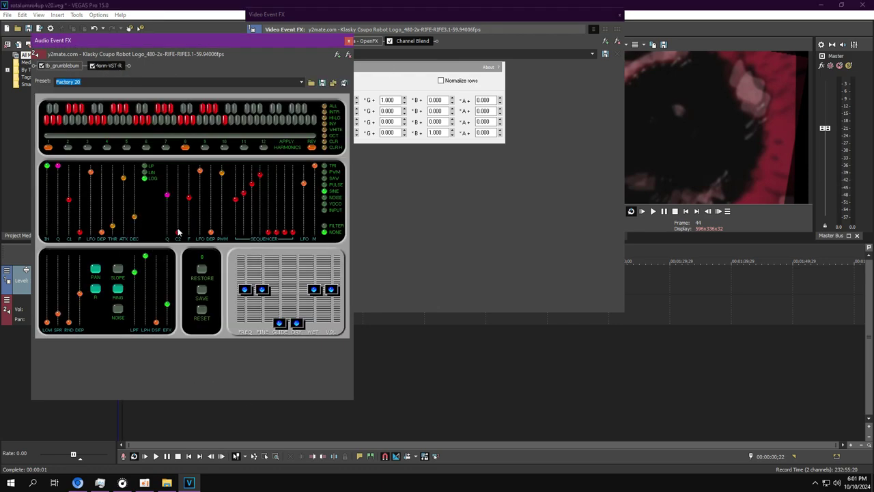
Step: Play v20, close both effects windows and recheck the audio clip's 4orm-VST-R settings during playback
{"action": "left_click", "coordinate": [652, 210]}
{"action": "left_click", "coordinate": [348, 41]}
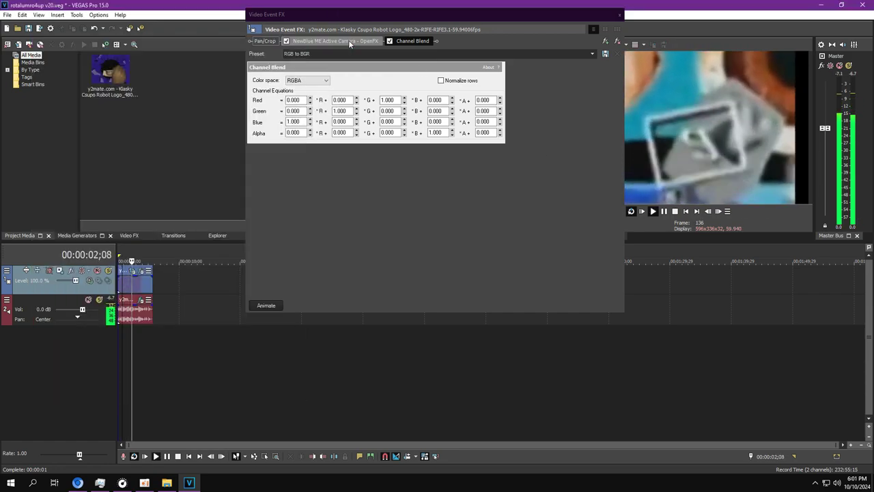
{"action": "left_click", "coordinate": [619, 14]}
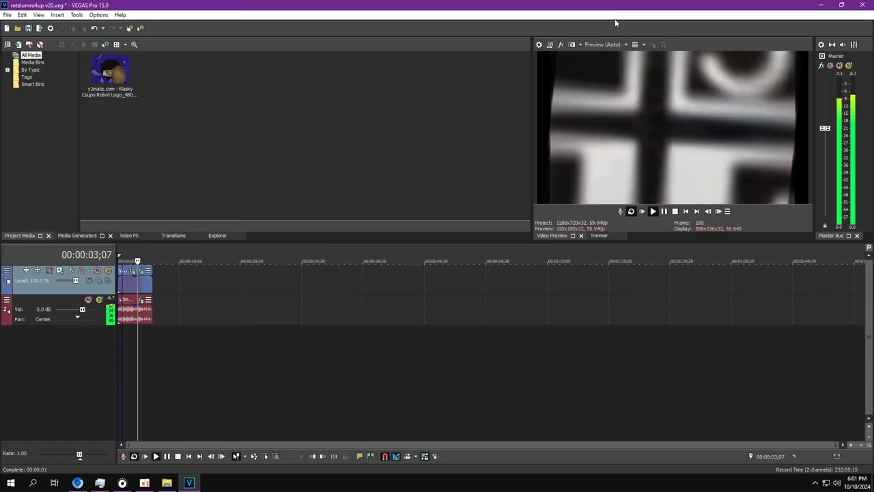
{"action": "left_click", "coordinate": [141, 301]}
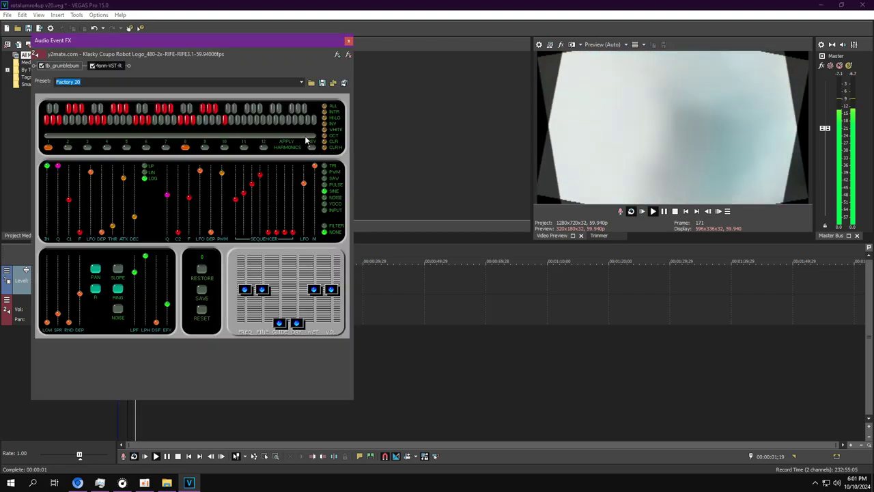
{"action": "left_click", "coordinate": [349, 41]}
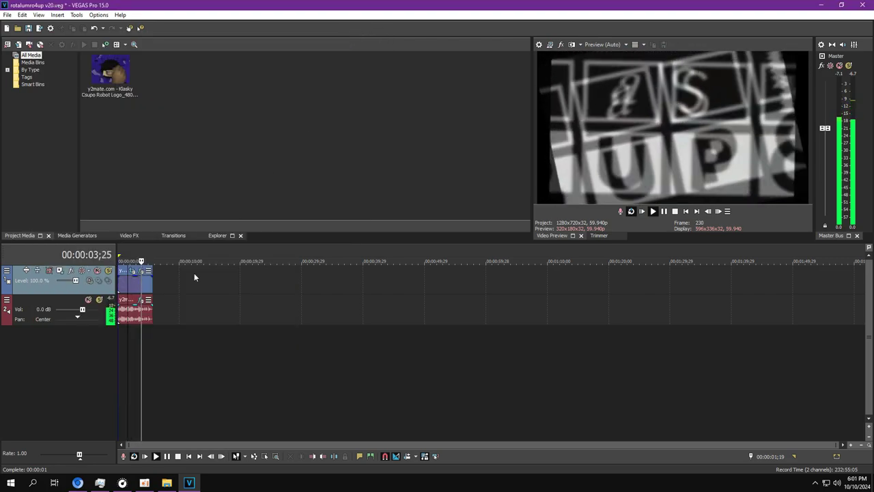
{"action": "left_click", "coordinate": [140, 301]}
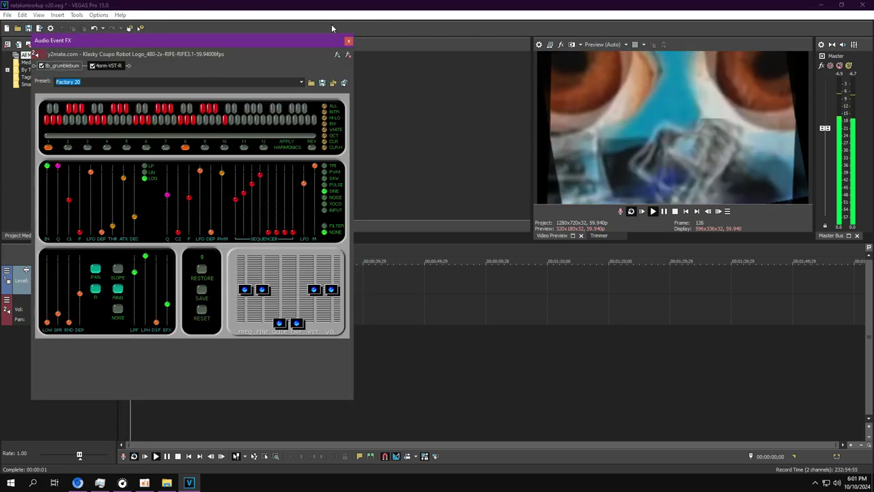
{"action": "left_click", "coordinate": [348, 41]}
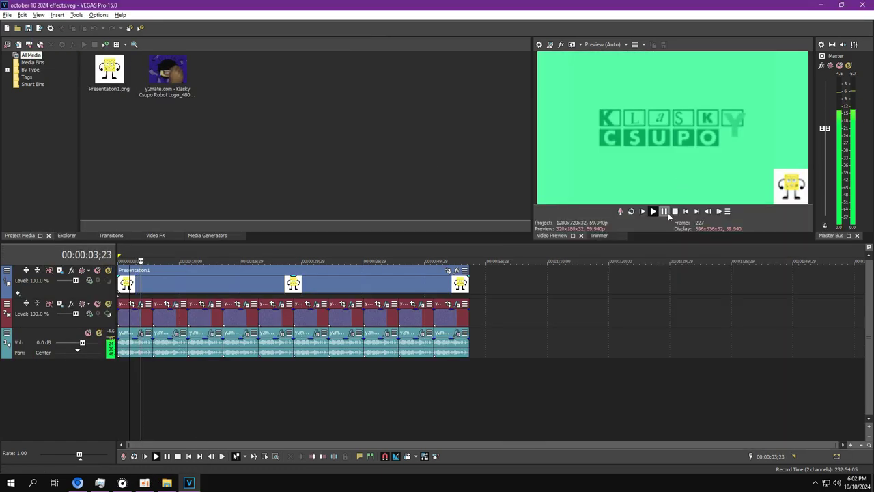
Step: Pause the october 10 2024 effects project and examine the first clip's Gradient Map colour stops and Vocodex audio effect
{"action": "left_click", "coordinate": [666, 211]}
{"action": "left_click", "coordinate": [138, 304]}
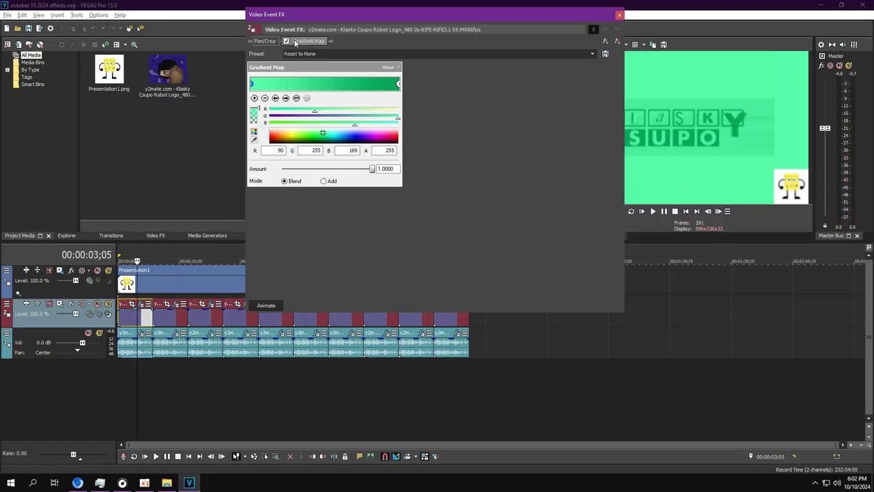
{"action": "left_click", "coordinate": [286, 98]}
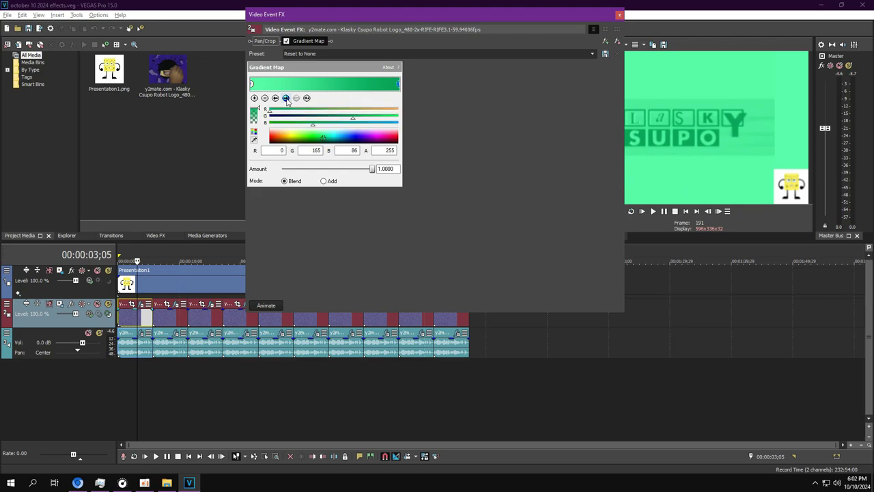
{"action": "left_click", "coordinate": [140, 334]}
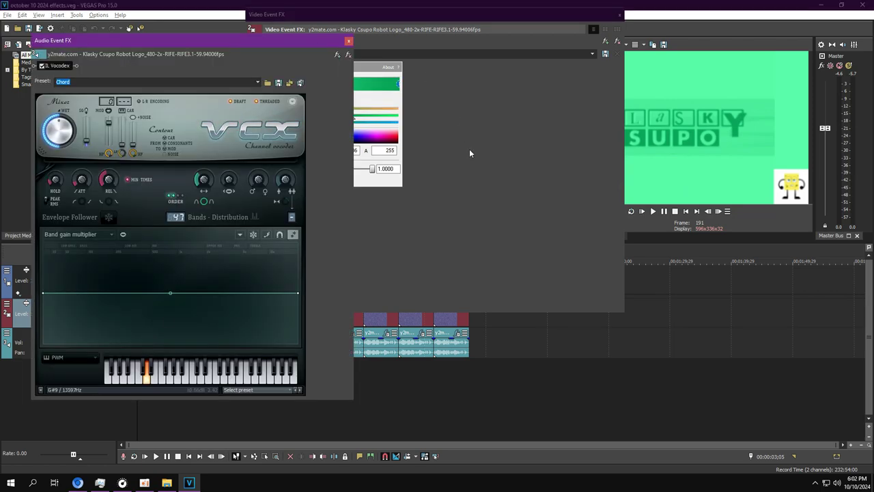
Step: Narrow the video effects window, arrange it beside the audio effects window, and close the audio effects window
{"action": "left_click_drag", "start_coordinate": [624, 147], "coordinate": [464, 147]}
{"action": "left_click_drag", "start_coordinate": [403, 17], "coordinate": [535, 37]}
{"action": "left_click", "coordinate": [231, 29]}
{"action": "left_click_drag", "start_coordinate": [231, 28], "coordinate": [251, 7]}
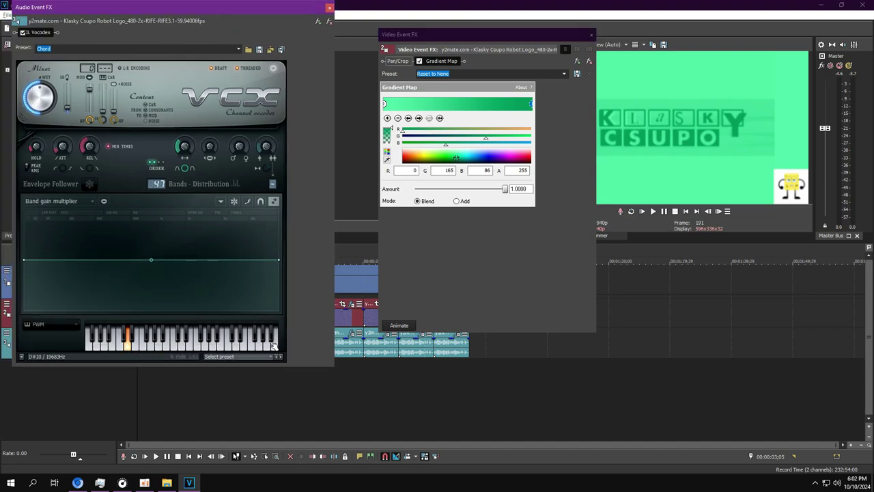
{"action": "left_click", "coordinate": [330, 8]}
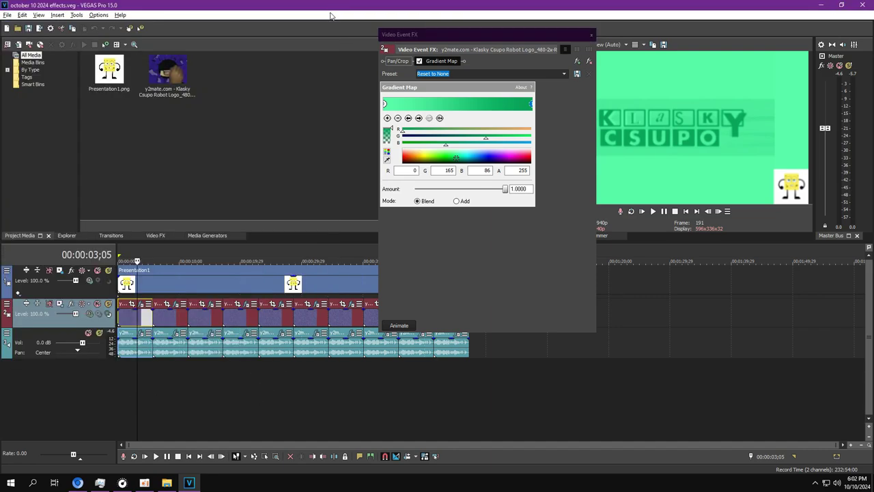
Step: Examine the second clip's Gradient Map colour stops and Vocodex audio effect with its frame previewed, and close the audio effects window
{"action": "left_click", "coordinate": [175, 305]}
{"action": "left_click", "coordinate": [176, 333]}
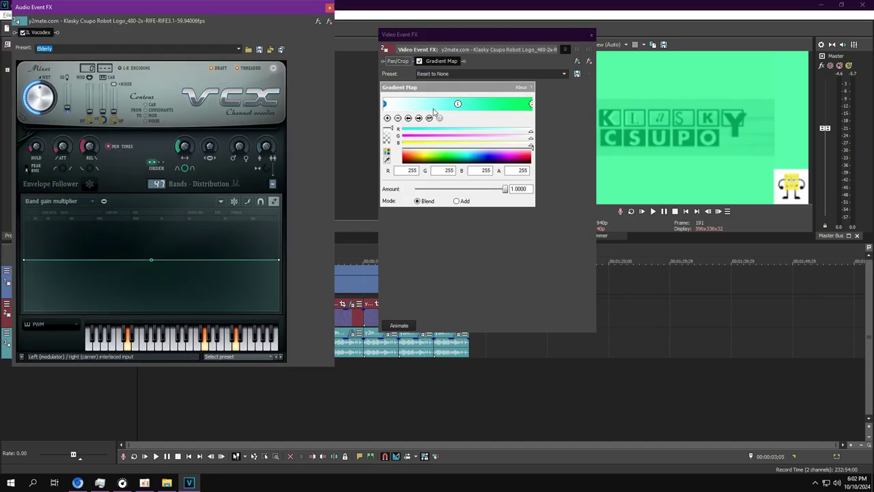
{"action": "left_click", "coordinate": [170, 396]}
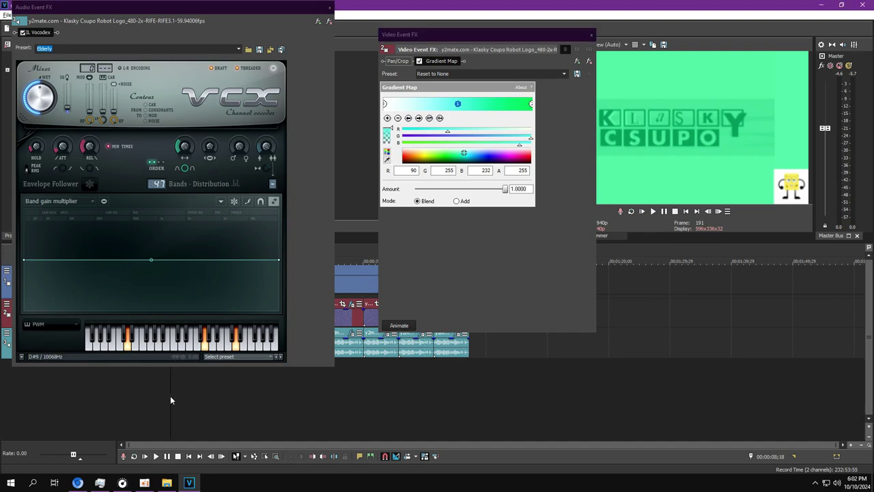
{"action": "left_click", "coordinate": [418, 118]}
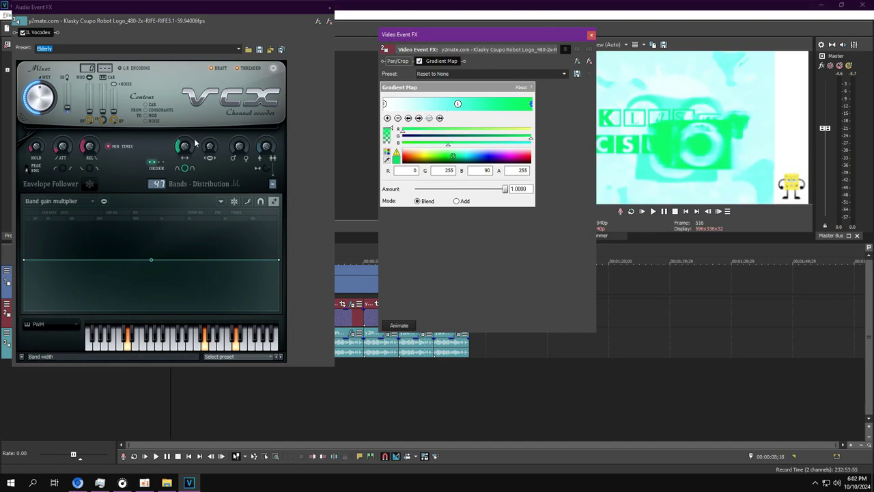
{"action": "left_click", "coordinate": [330, 8]}
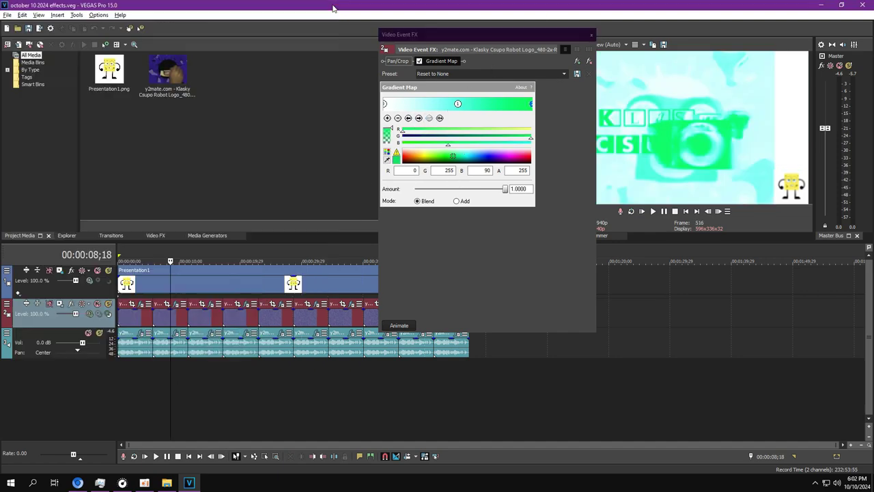
Step: Preview the third clip and examine its video effects, reading through the NewBlue LE Starlight settings down to Shimmer
{"action": "left_click", "coordinate": [201, 379]}
{"action": "left_click", "coordinate": [459, 61]}
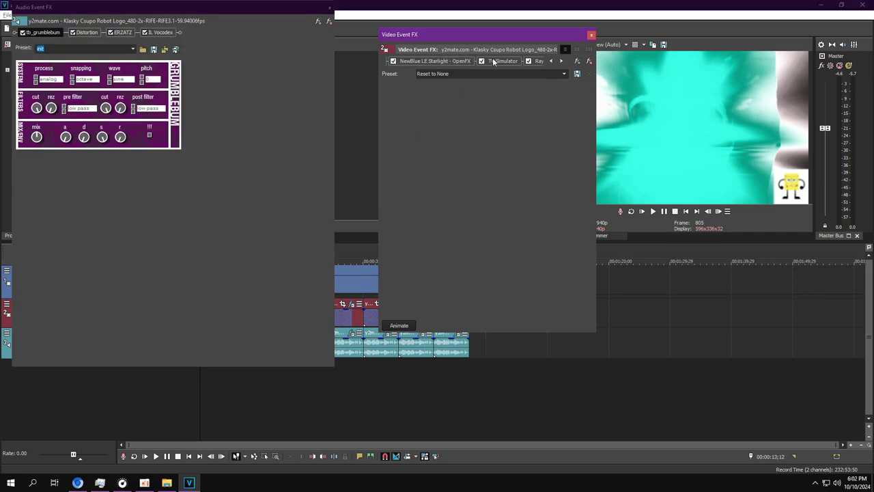
{"action": "left_click", "coordinate": [552, 61]}
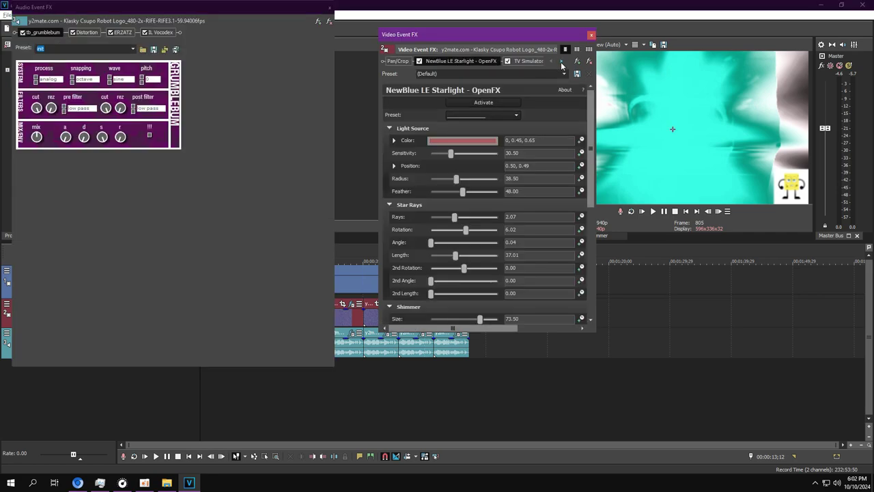
{"action": "scroll", "coordinate": [584, 136], "scroll_direction": "down", "scroll_amount": 2}
{"action": "left_click", "coordinate": [690, 162]}
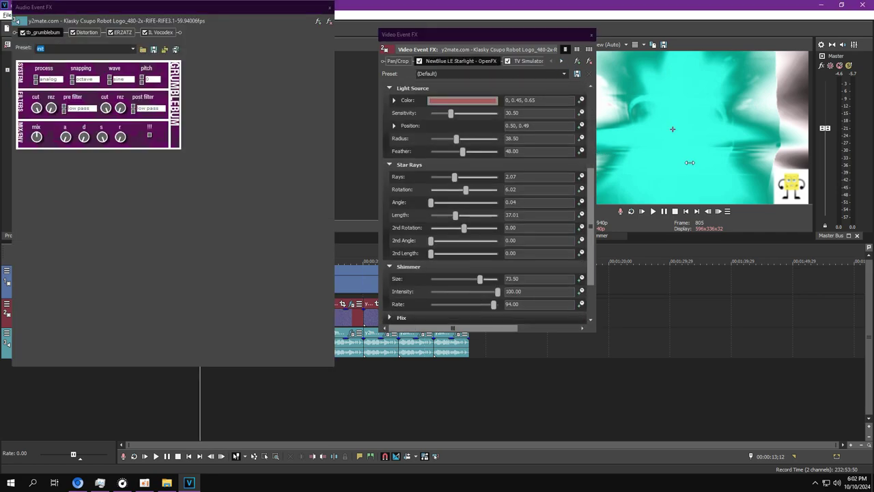
{"action": "scroll", "coordinate": [591, 196], "scroll_direction": "down", "scroll_amount": 1}
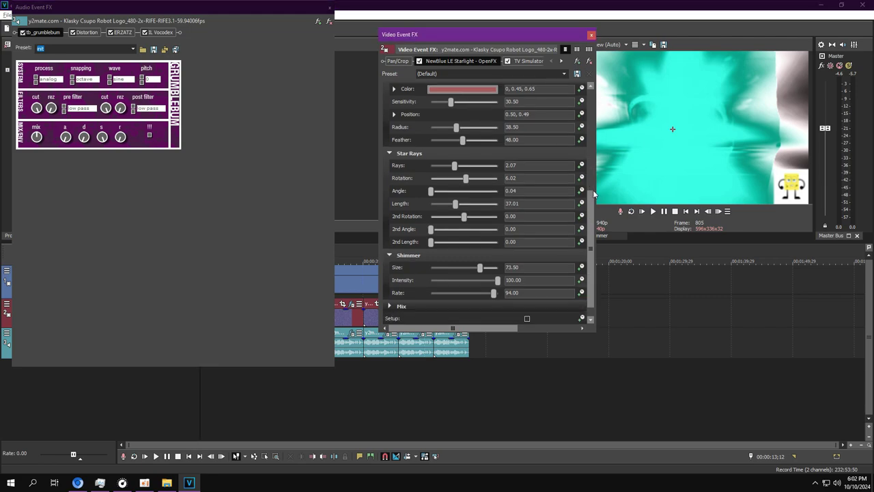
Step: Examine the third clip's TV Simulator and Rays settings, widening and repositioning the video effects window to reach the rest of the chain
{"action": "left_click", "coordinate": [530, 61]}
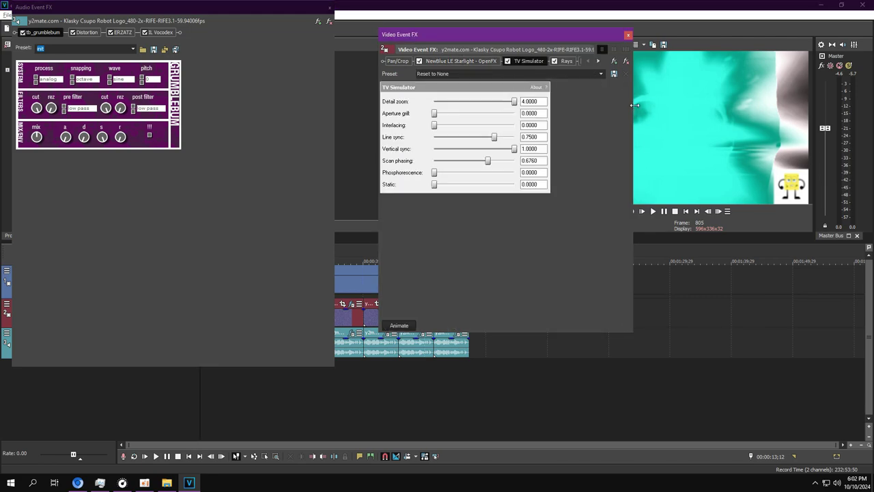
{"action": "left_click_drag", "start_coordinate": [635, 105], "coordinate": [654, 105]}
{"action": "left_click_drag", "start_coordinate": [567, 34], "coordinate": [542, 29]}
{"action": "left_click", "coordinate": [542, 56]}
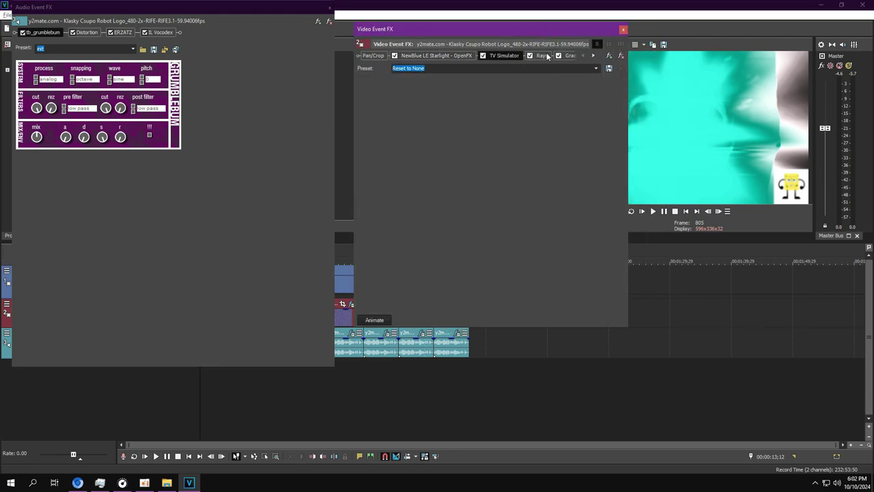
{"action": "left_click", "coordinate": [592, 56]}
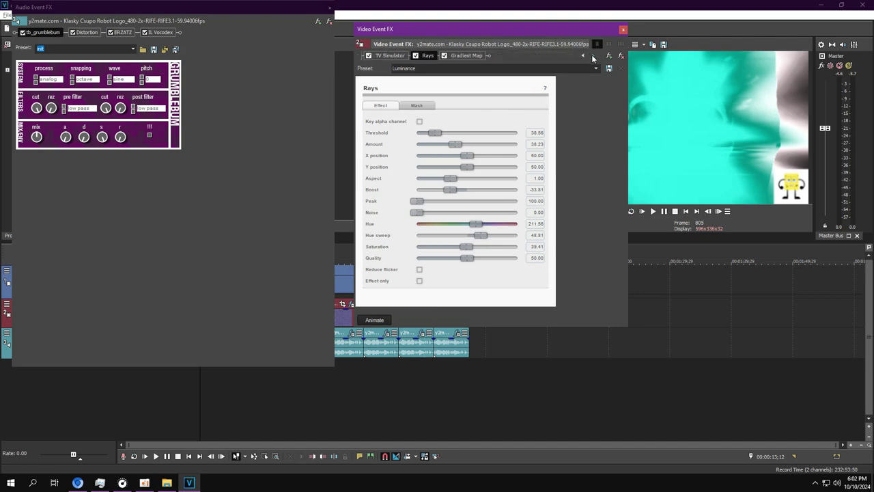
Step: Examine each colour stop of the third clip's Gradient Map effect
{"action": "left_click", "coordinate": [466, 56]}
{"action": "left_click", "coordinate": [360, 98]}
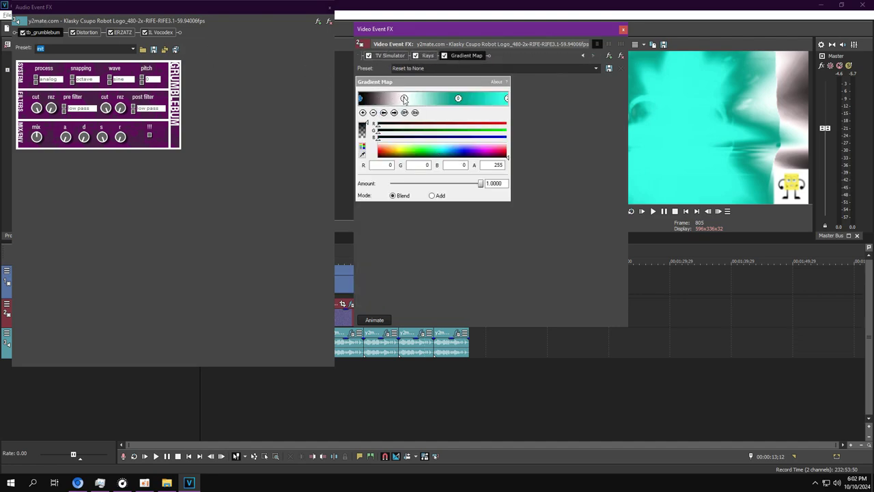
{"action": "left_click", "coordinate": [404, 98]}
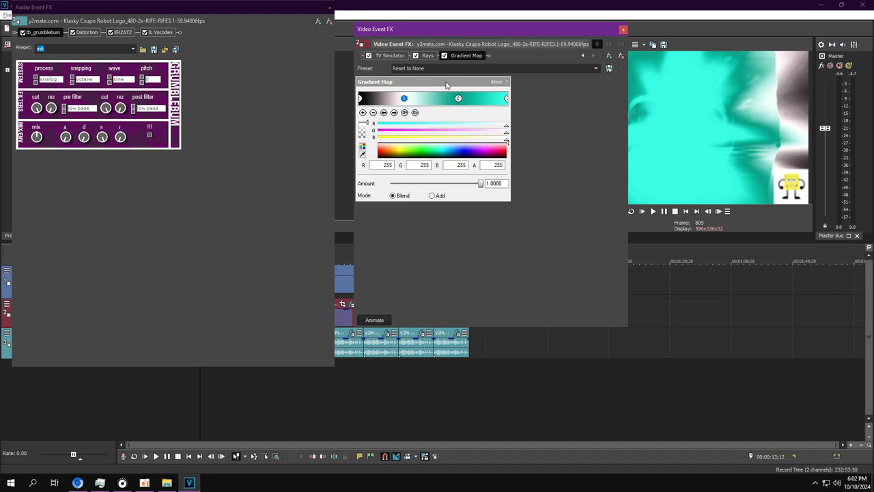
{"action": "left_click", "coordinate": [459, 98]}
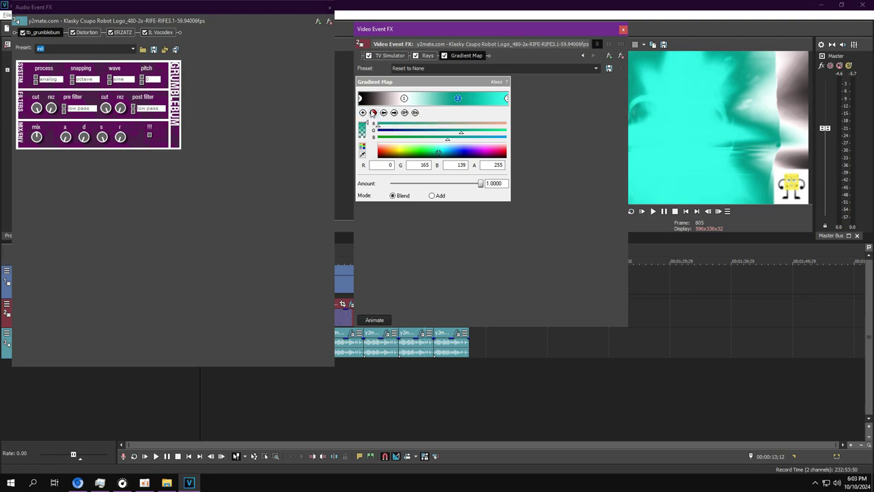
{"action": "left_click", "coordinate": [363, 112]}
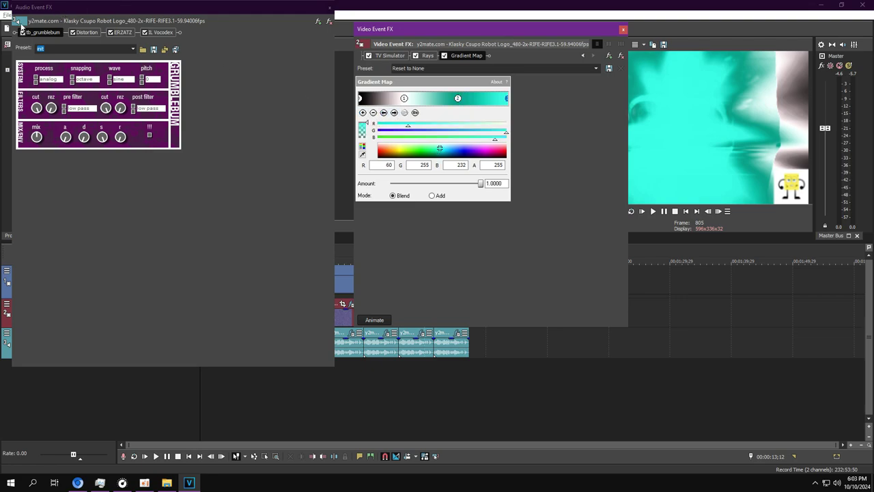
Step: Examine the third clip's Distortion, ERZATZ and Vocodex audio effects during playback, close the audio effects window and pause
{"action": "left_click", "coordinate": [92, 33]}
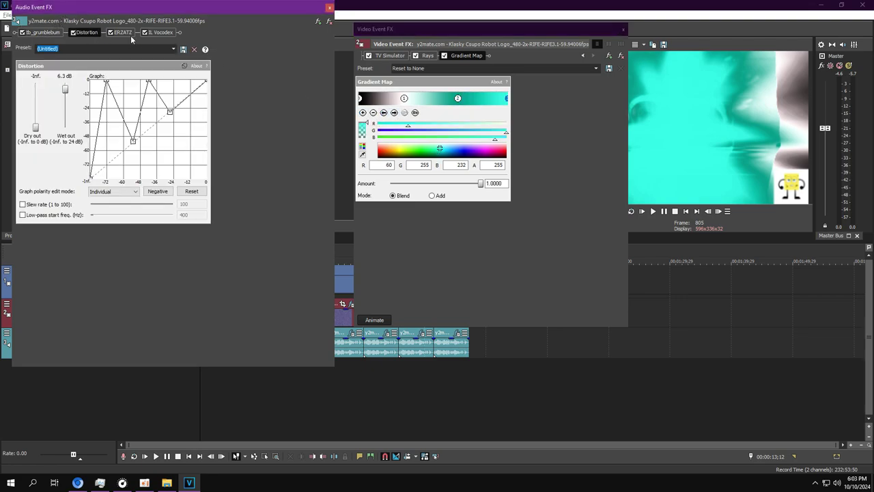
{"action": "left_click", "coordinate": [123, 33]}
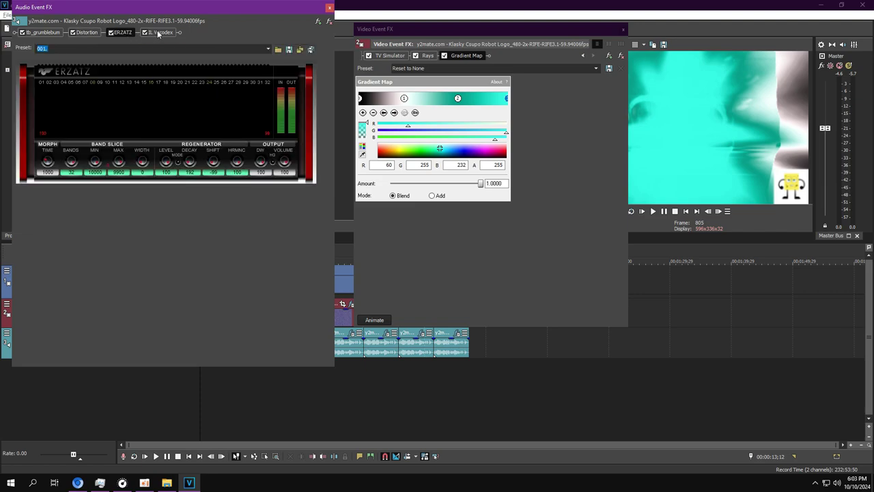
{"action": "left_click", "coordinate": [653, 211]}
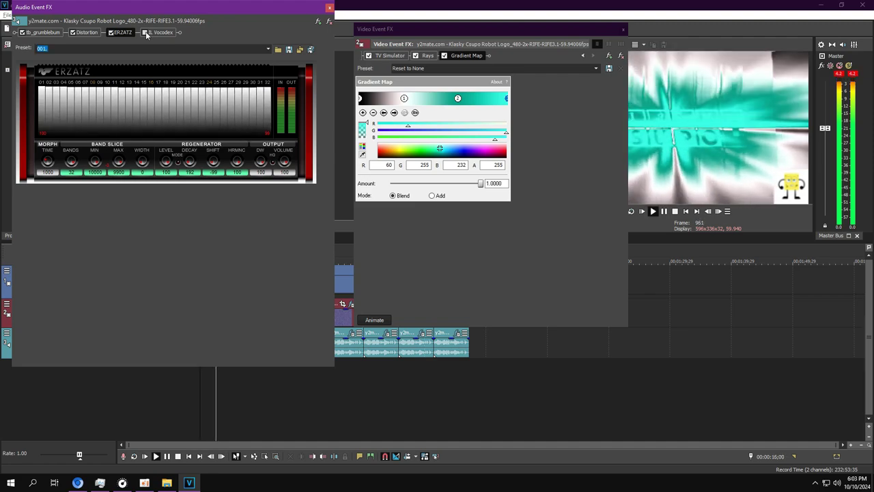
{"action": "left_click", "coordinate": [146, 33]}
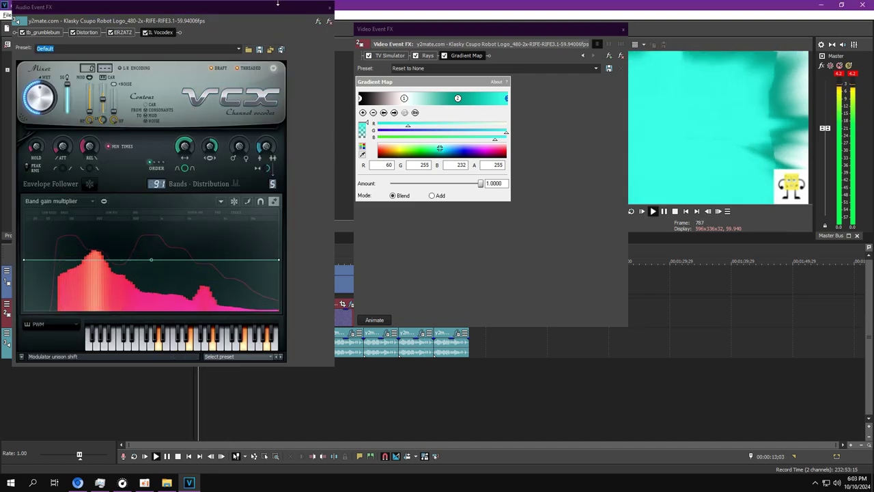
{"action": "left_click", "coordinate": [330, 9]}
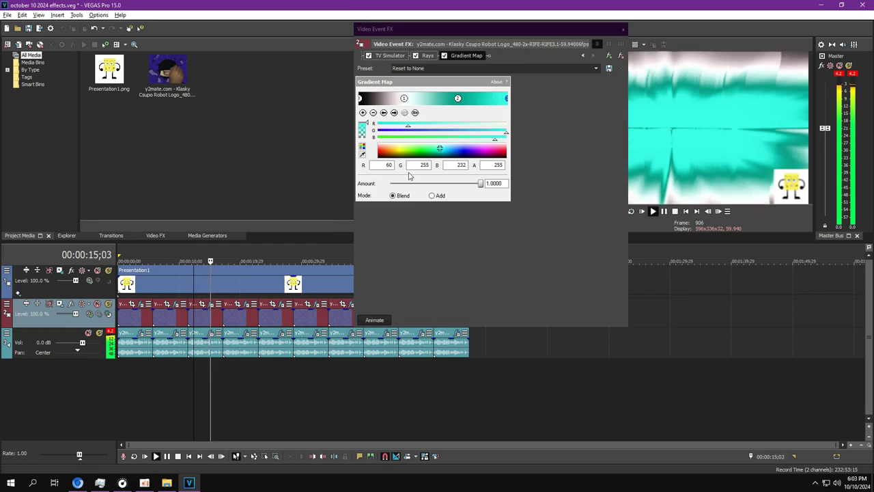
{"action": "left_click", "coordinate": [664, 211]}
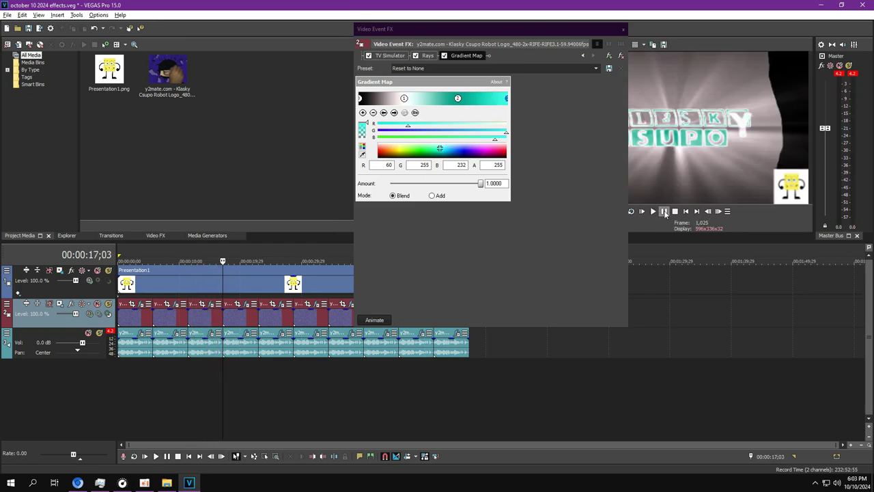
Step: Open the fourth clip's video and audio effects, widen the video effects window to fit the whole chain, and examine NewBlue AE Color Melt
{"action": "left_click", "coordinate": [234, 375]}
{"action": "left_click", "coordinate": [246, 304]}
{"action": "left_click", "coordinate": [245, 332]}
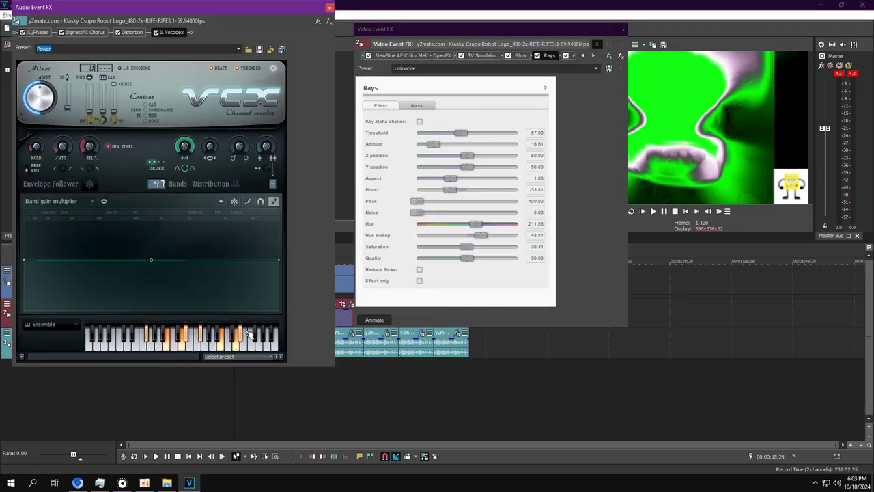
{"action": "left_click", "coordinate": [403, 54]}
{"action": "left_click", "coordinate": [570, 55]}
{"action": "left_click", "coordinate": [584, 56]}
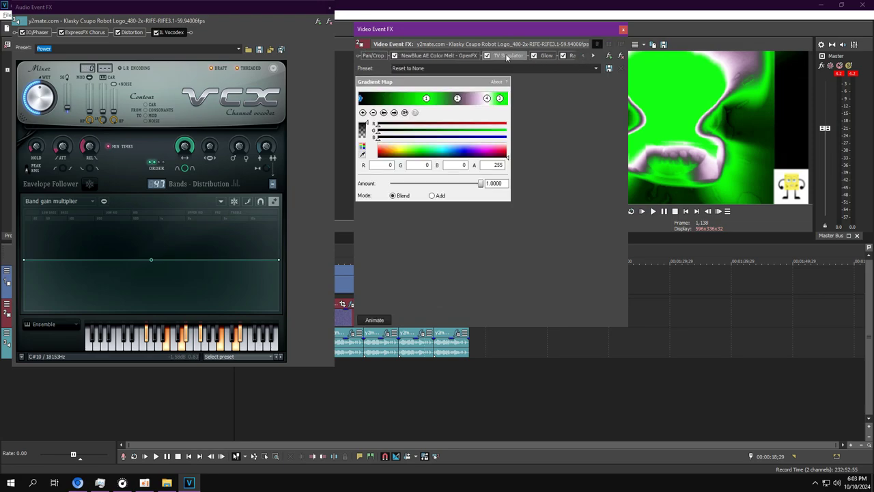
{"action": "left_click", "coordinate": [457, 56]}
{"action": "left_click_drag", "start_coordinate": [727, 97], "coordinate": [726, 98]}
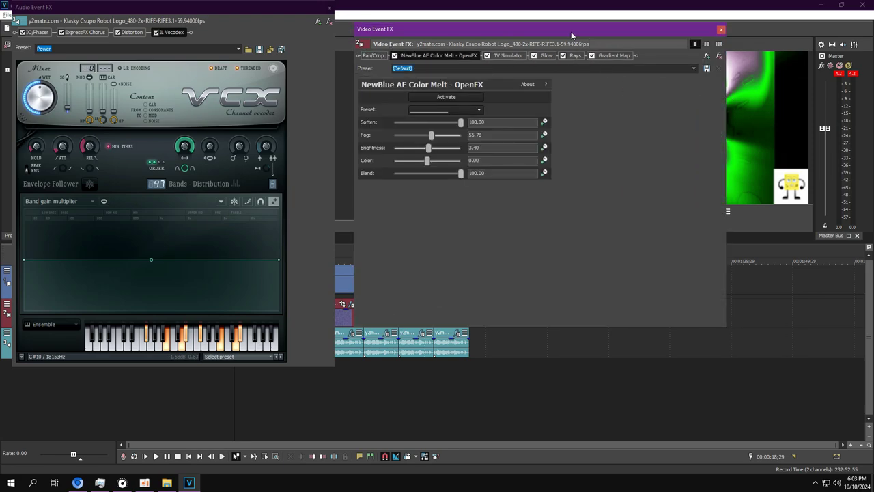
{"action": "left_click_drag", "start_coordinate": [571, 31], "coordinate": [563, 31]}
Step: Examine the fourth clip's IO/Phaser, ExpressFX Chorus, Distortion and Vocodex audio effects alongside its TV Simulator and Glow video effects
{"action": "left_click", "coordinate": [46, 32]}
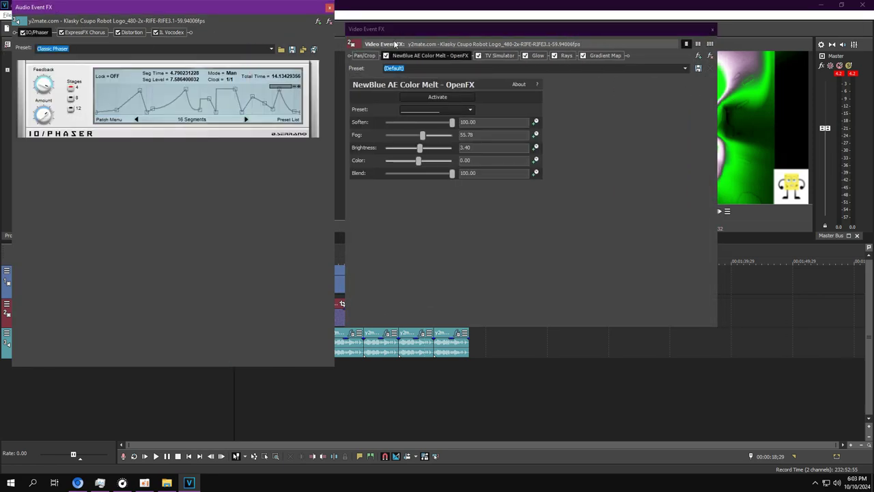
{"action": "left_click", "coordinate": [95, 33]}
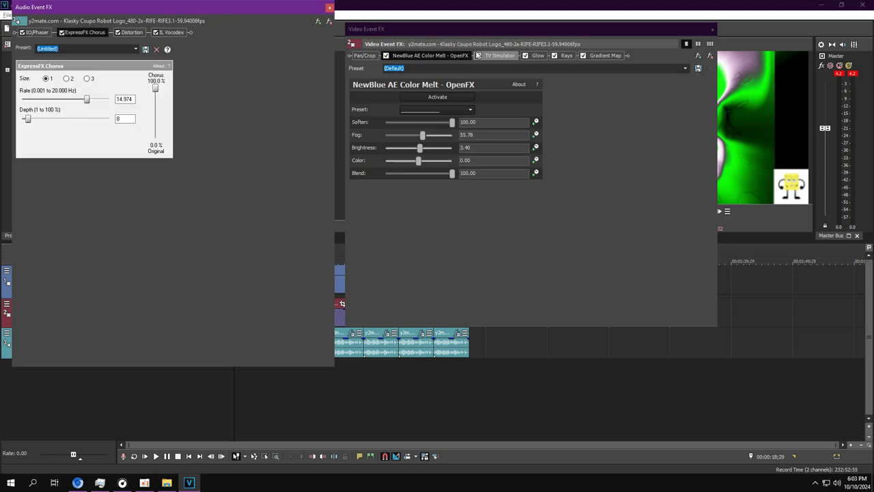
{"action": "left_click", "coordinate": [499, 55]}
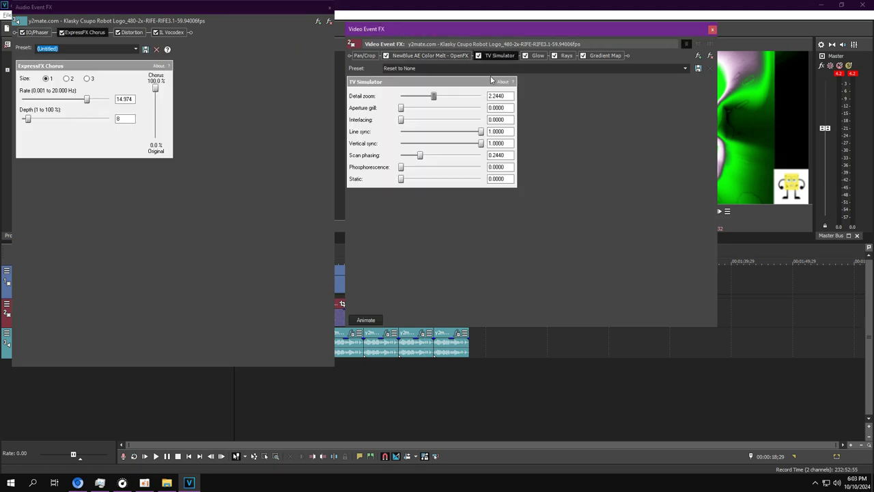
{"action": "left_click", "coordinate": [131, 32]}
{"action": "left_click", "coordinate": [536, 56]}
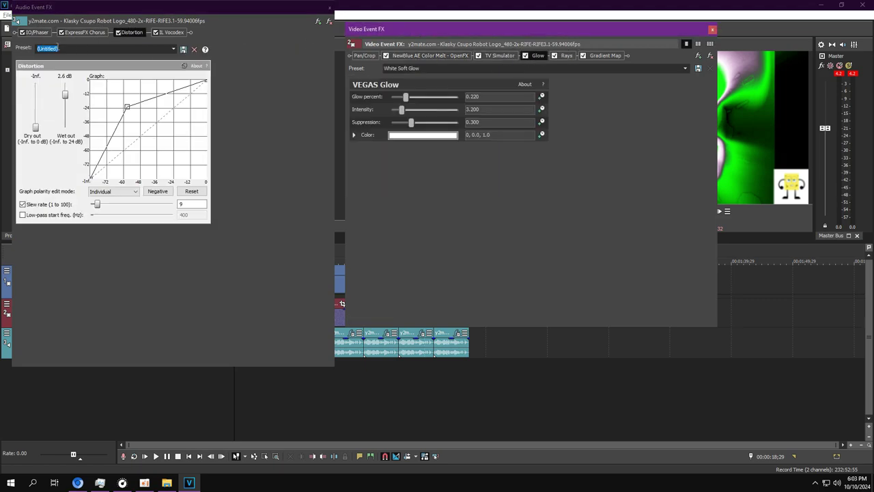
{"action": "left_click", "coordinate": [167, 32]}
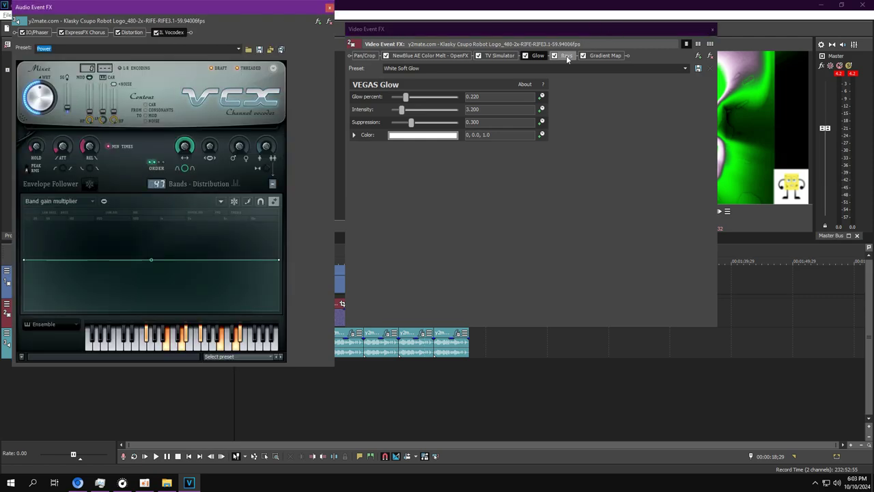
Step: Examine the fourth clip's Rays settings and step through every colour stop of its Gradient Map effect
{"action": "left_click", "coordinate": [566, 56]}
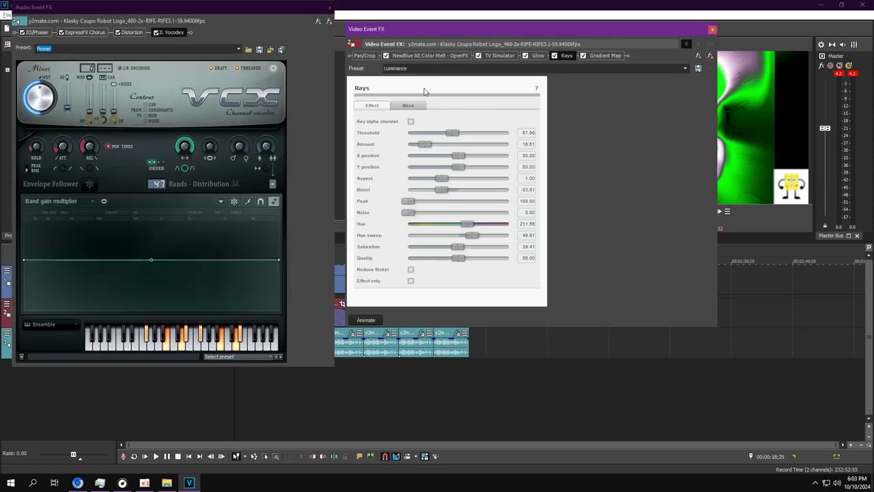
{"action": "left_click", "coordinate": [605, 55]}
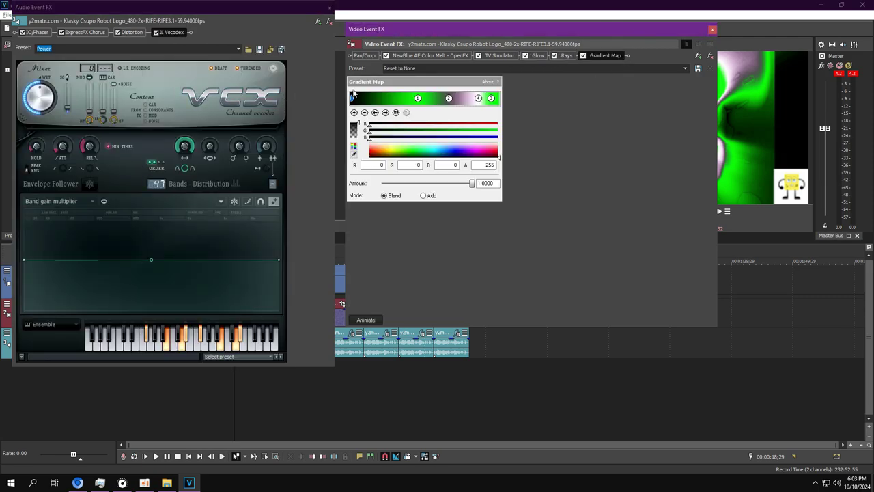
{"action": "left_click", "coordinate": [385, 112]}
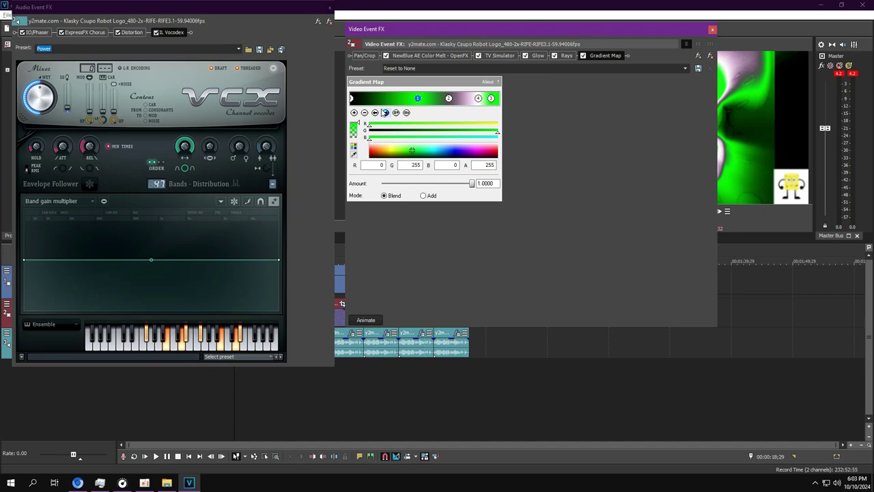
{"action": "left_click", "coordinate": [385, 112]}
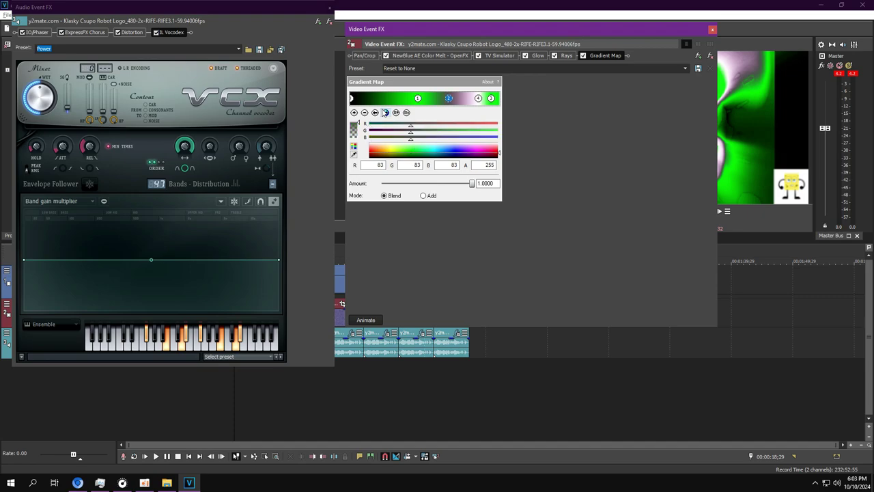
{"action": "left_click", "coordinate": [385, 112]}
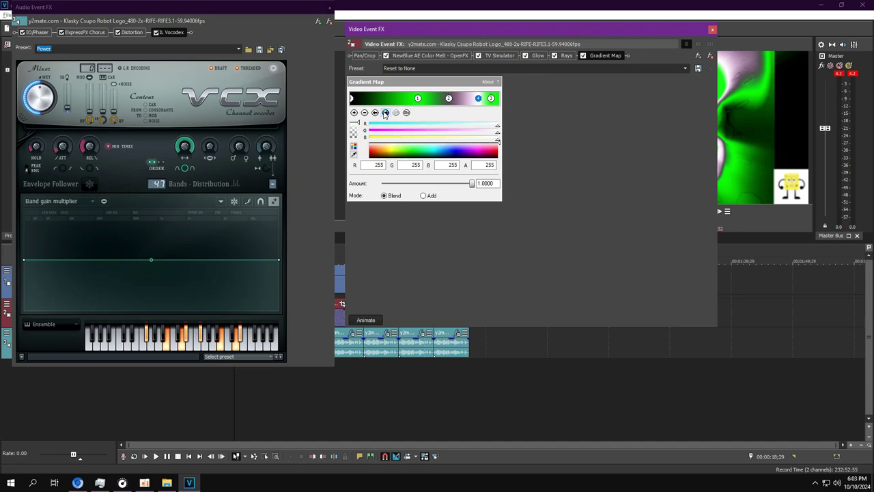
{"action": "left_click", "coordinate": [386, 112]}
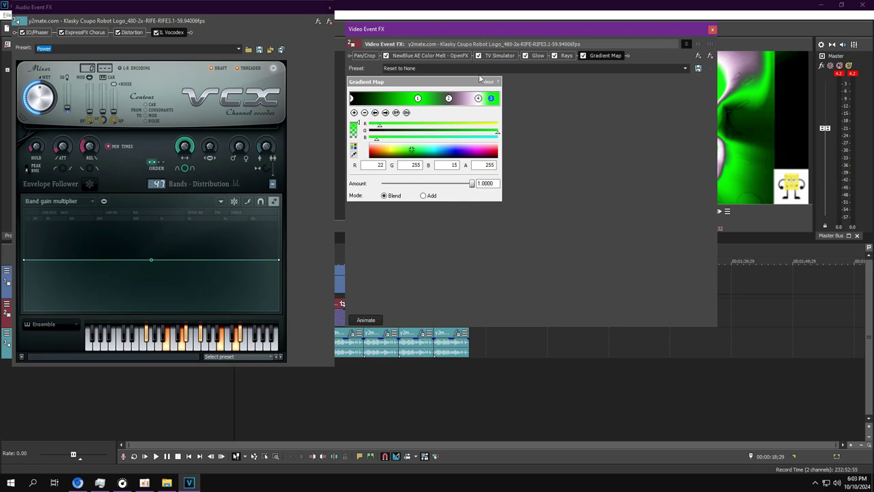
Step: Close the fourth clip's audio effects window and open the fifth clip's video and audio effects
{"action": "left_click", "coordinate": [328, 7]}
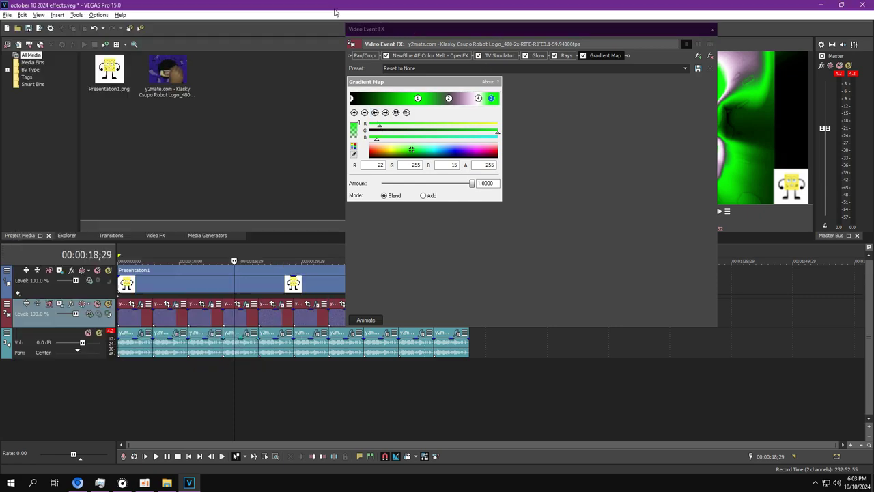
{"action": "left_click", "coordinate": [274, 380]}
{"action": "left_click", "coordinate": [281, 307]}
{"action": "left_click", "coordinate": [284, 332]}
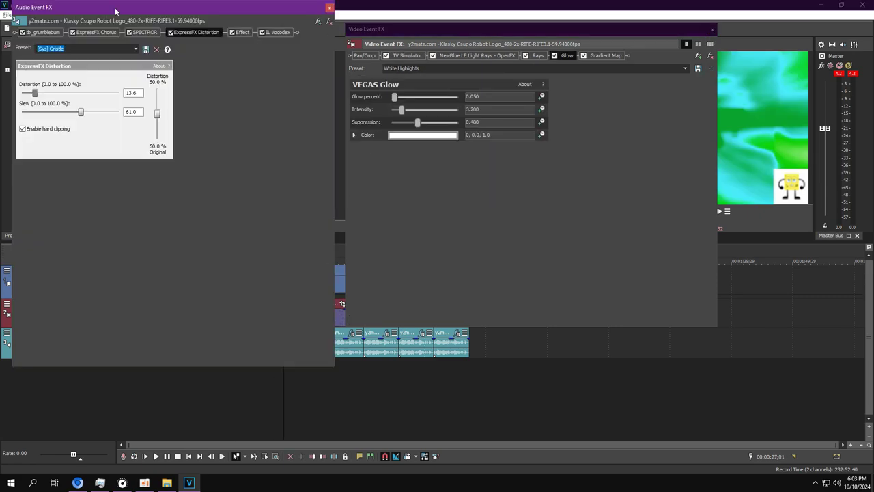
Step: Examine the fifth clip's tb_grumblebum, ExpressFX Chorus and SPECTROR audio effects alongside its TV Simulator and NewBlue LE Light Rays video effects
{"action": "left_click", "coordinate": [41, 32]}
{"action": "left_click", "coordinate": [414, 55]}
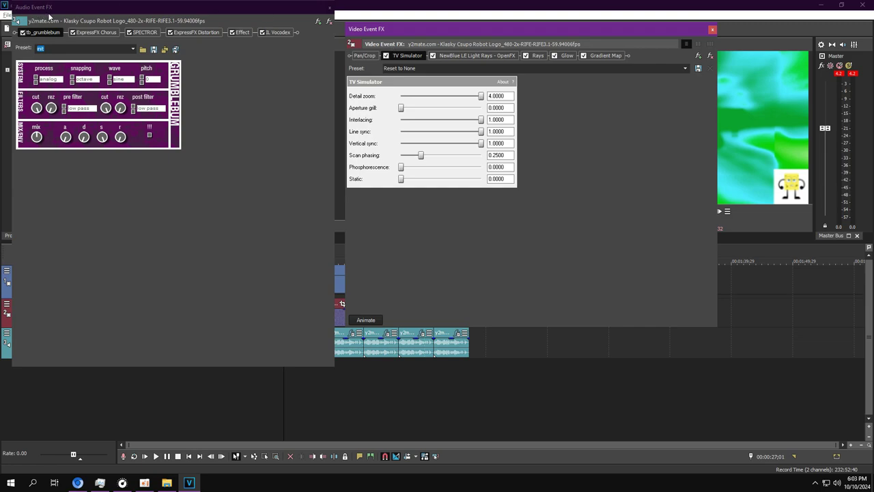
{"action": "left_click", "coordinate": [95, 32]}
{"action": "left_click", "coordinate": [471, 55]}
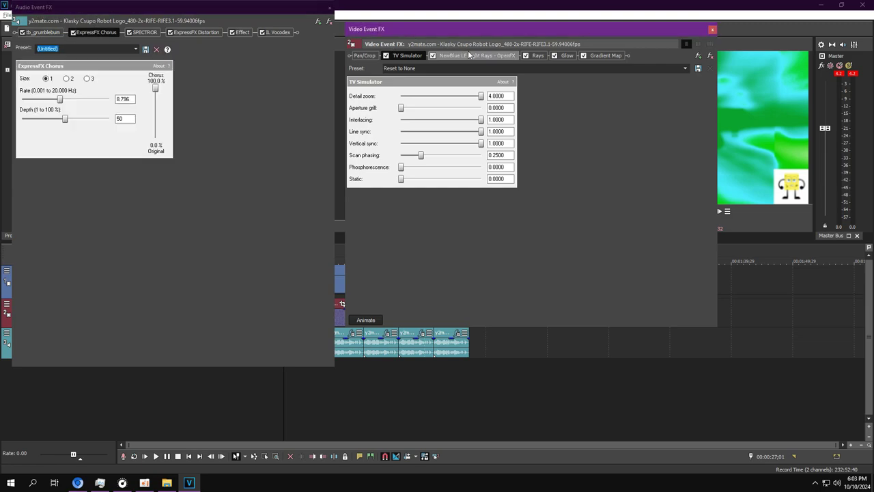
{"action": "left_click", "coordinate": [143, 32]}
{"action": "scroll", "coordinate": [619, 193], "scroll_direction": "down", "scroll_amount": 1}
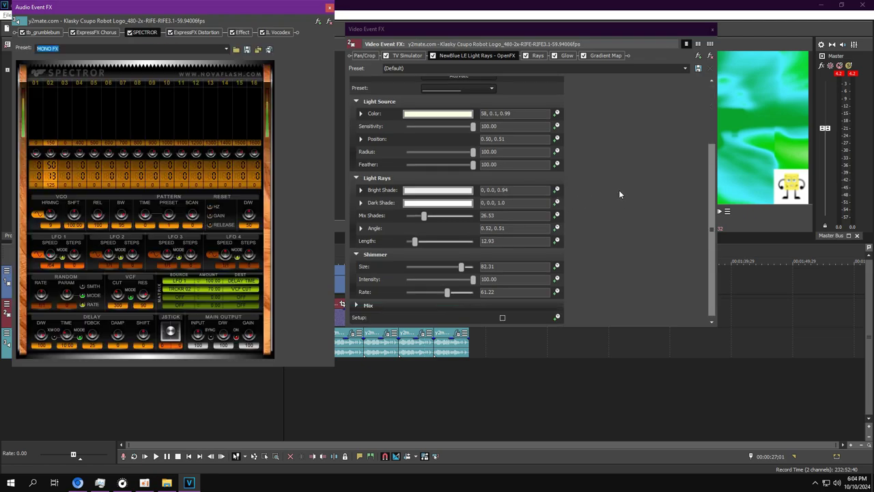
Step: Examine the fifth clip's Rays and Glow video effects and its ExpressFX Distortion, Orange Vocoder and Vocodex audio effects
{"action": "left_click", "coordinate": [537, 56]}
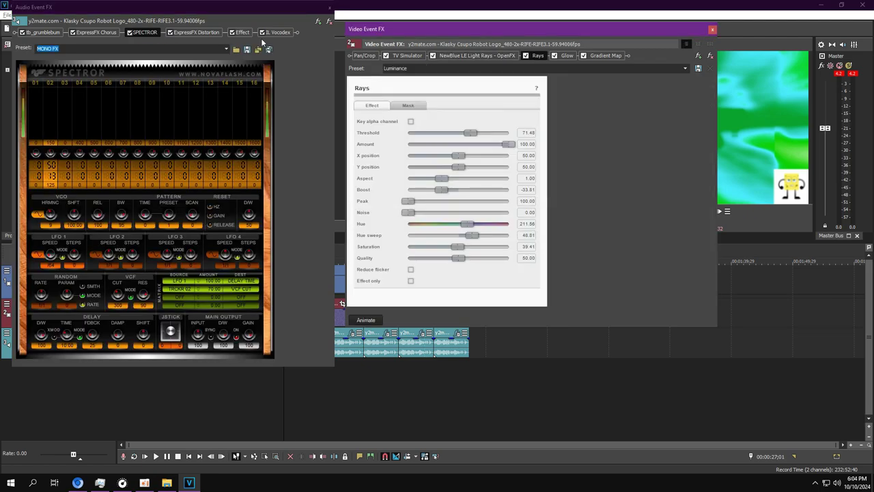
{"action": "left_click", "coordinate": [197, 32]}
{"action": "left_click", "coordinate": [573, 56]}
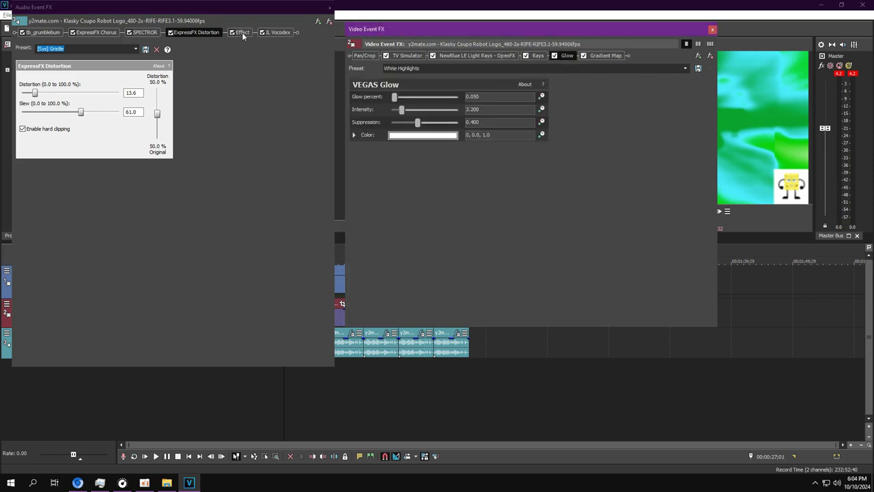
{"action": "left_click", "coordinate": [242, 32]}
{"action": "left_click", "coordinate": [605, 55]}
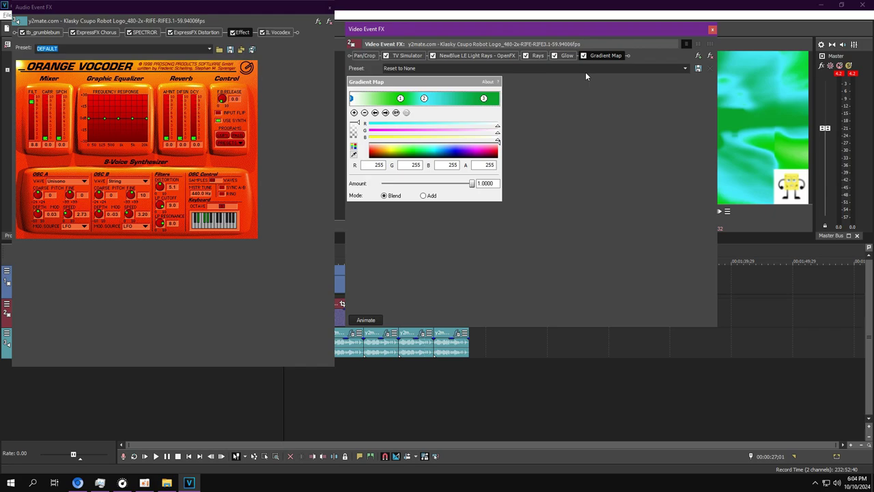
{"action": "left_click", "coordinate": [277, 32]}
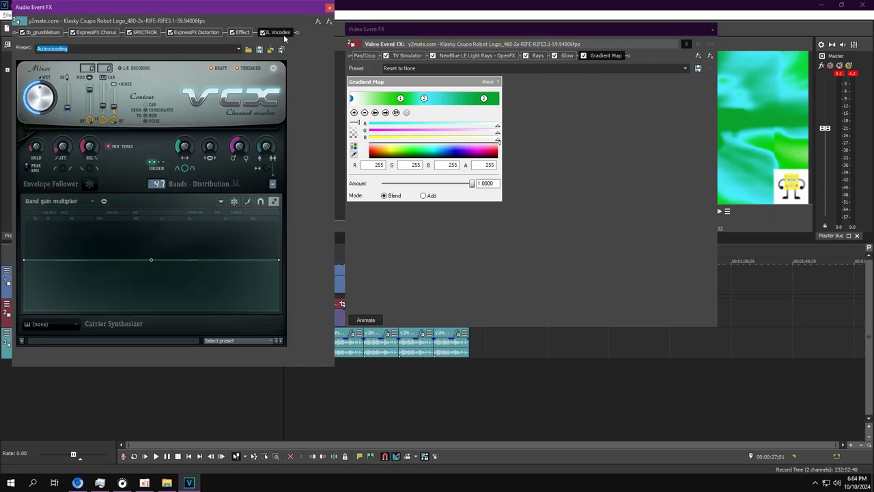
Step: Step through every colour stop of the fifth clip's Gradient Map effect and close both effects windows
{"action": "left_click", "coordinate": [385, 113]}
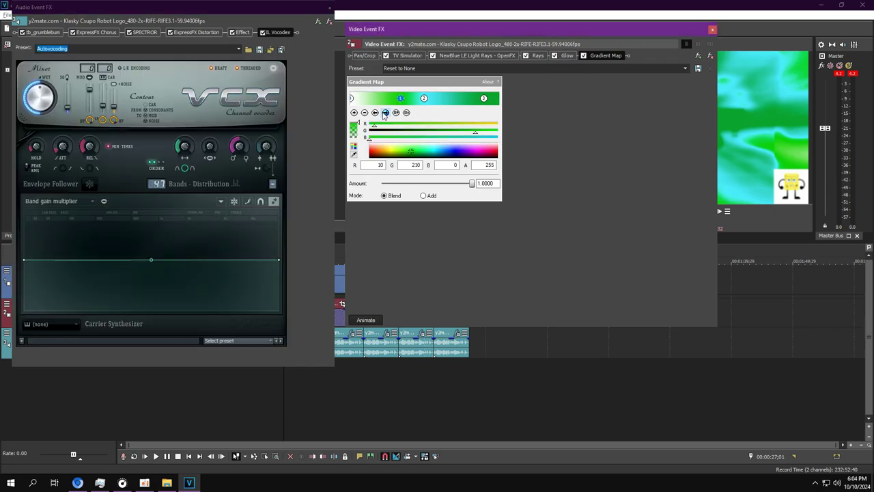
{"action": "left_click", "coordinate": [385, 113]}
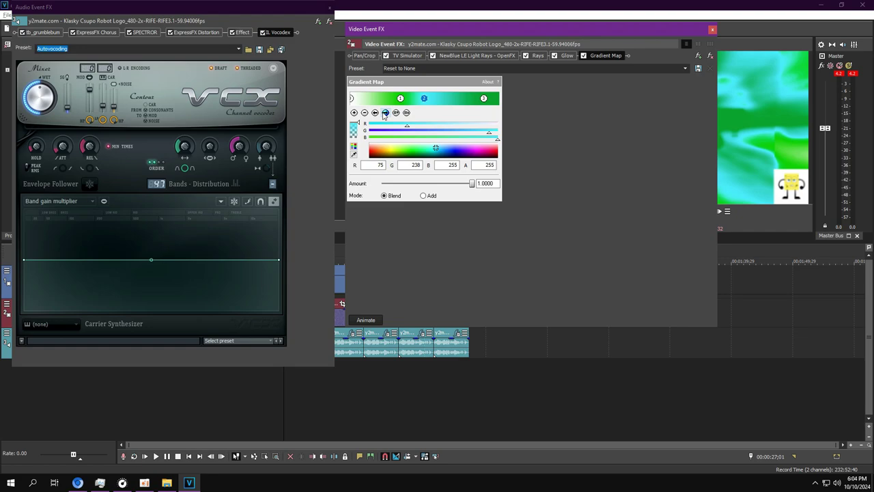
{"action": "left_click", "coordinate": [385, 113]}
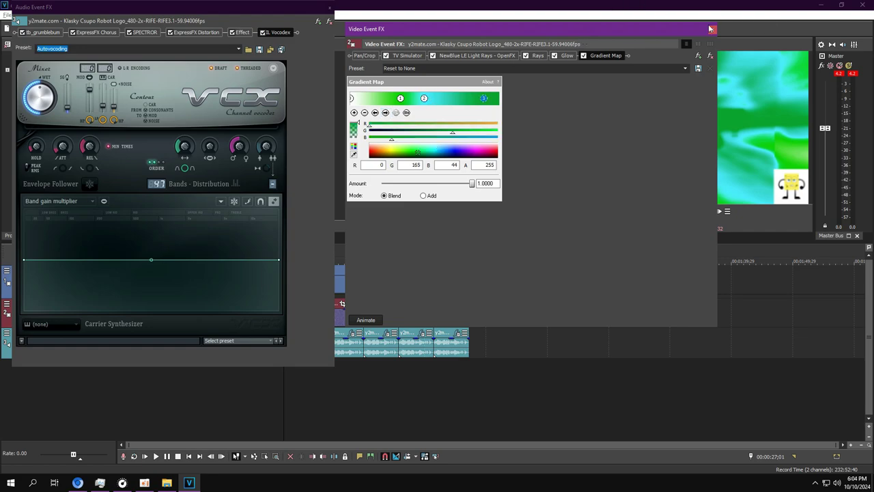
{"action": "left_click", "coordinate": [711, 31]}
{"action": "left_click", "coordinate": [329, 7]}
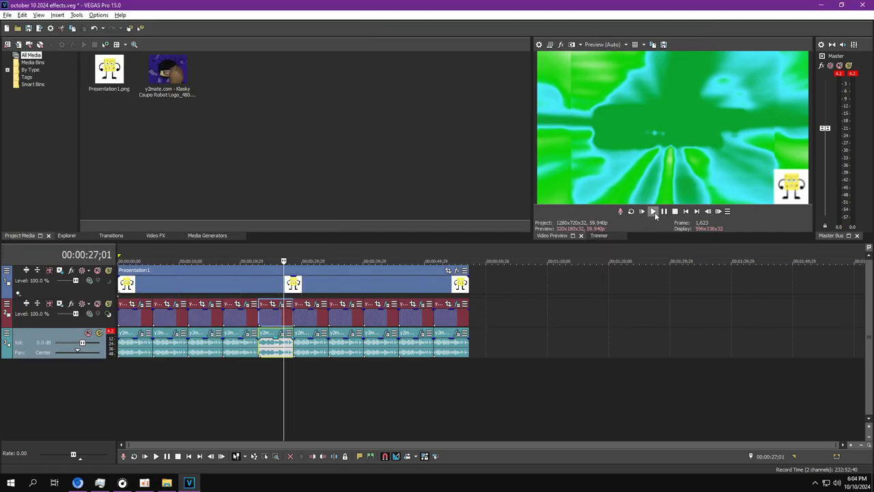
Step: Preview the fifth clip, set the sixth clip as the loop region with looped playback on, and place the playhead inside it
{"action": "left_click", "coordinate": [258, 373]}
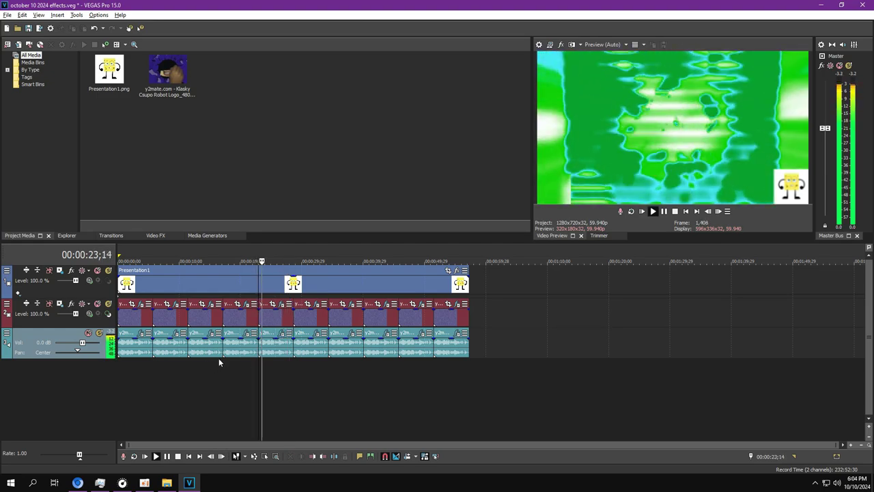
{"action": "double_click", "coordinate": [311, 315]}
{"action": "left_click", "coordinate": [663, 211]}
{"action": "left_click", "coordinate": [630, 211]}
{"action": "left_click", "coordinate": [313, 371]}
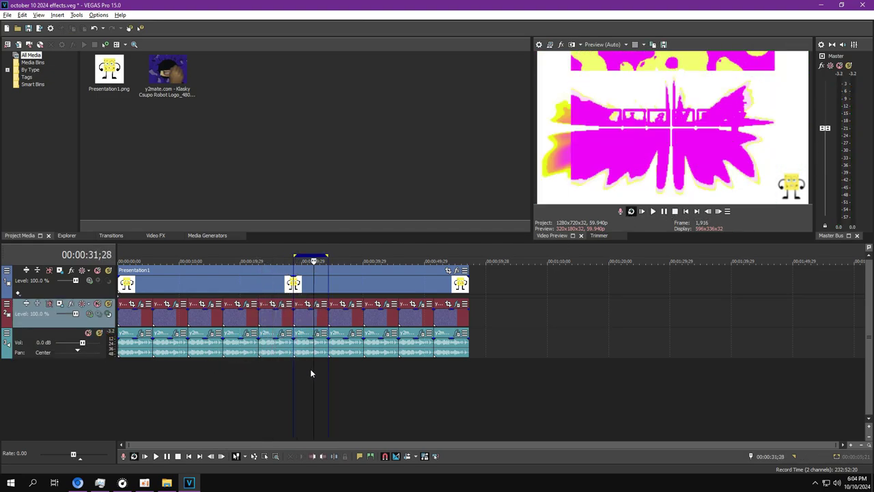
Step: Open the sixth clip's video and audio effects, examine Rays and Threshold, and switch Gradient Map off and back on
{"action": "left_click", "coordinate": [316, 304]}
{"action": "left_click", "coordinate": [387, 56]}
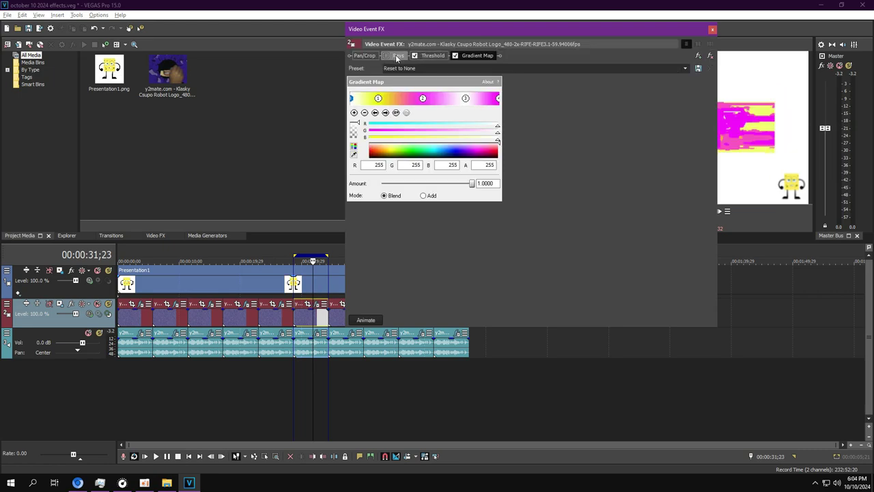
{"action": "left_click", "coordinate": [387, 56]}
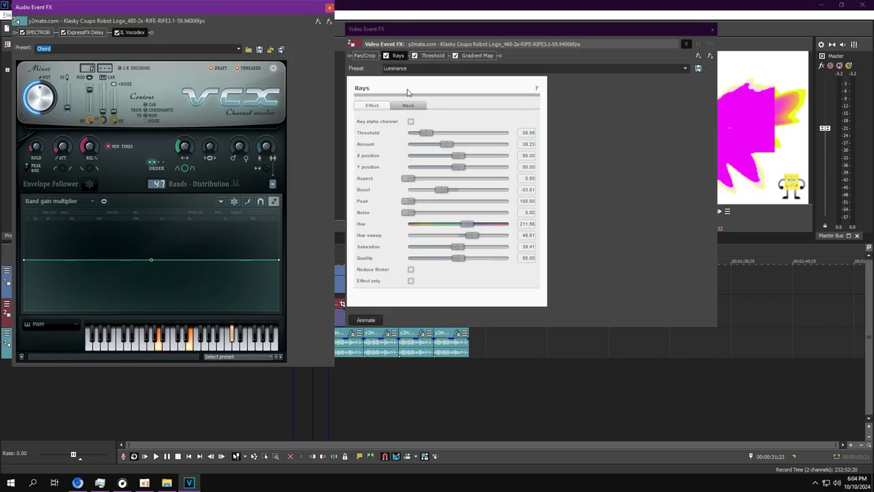
{"action": "left_click", "coordinate": [432, 58]}
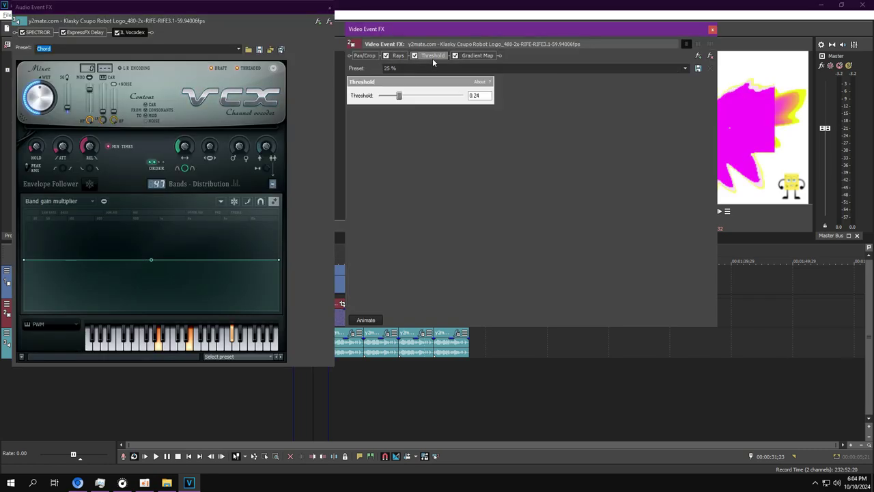
{"action": "left_click", "coordinate": [456, 56]}
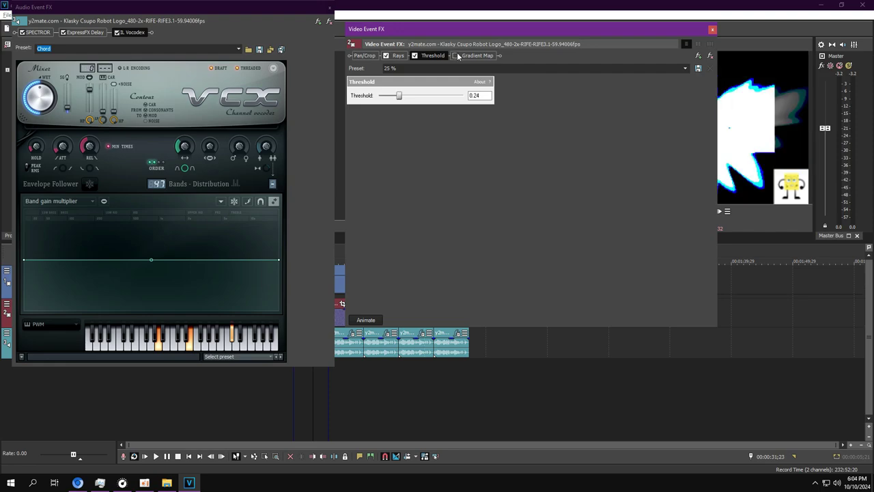
{"action": "left_click", "coordinate": [456, 56]}
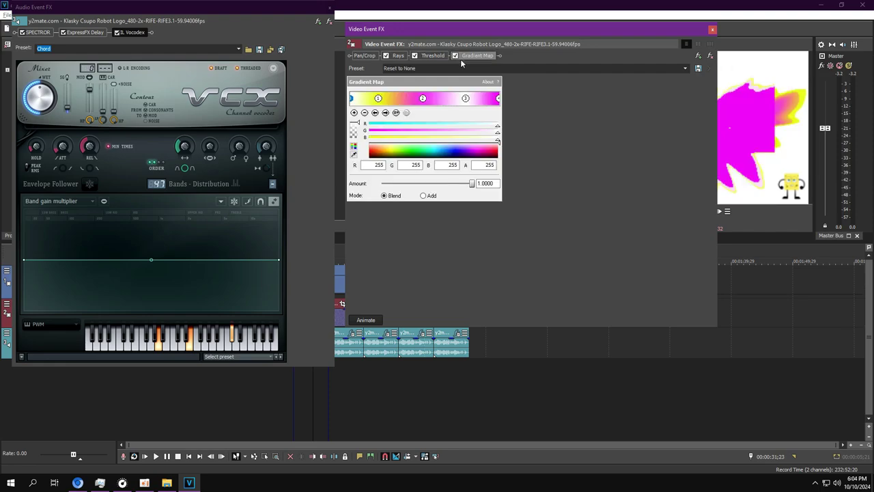
Step: Examine the sixth clip's Gradient Map colour stops and its SPECTROR, ExpressFX Delay and Vocodex audio effects, closing both effects windows
{"action": "left_click", "coordinate": [378, 98]}
{"action": "left_click", "coordinate": [271, 46]}
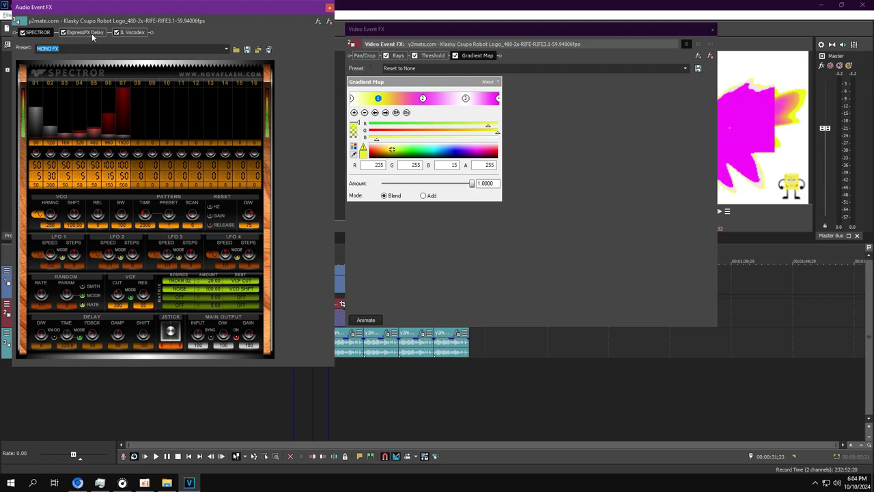
{"action": "left_click", "coordinate": [91, 34]}
{"action": "left_click", "coordinate": [385, 114]}
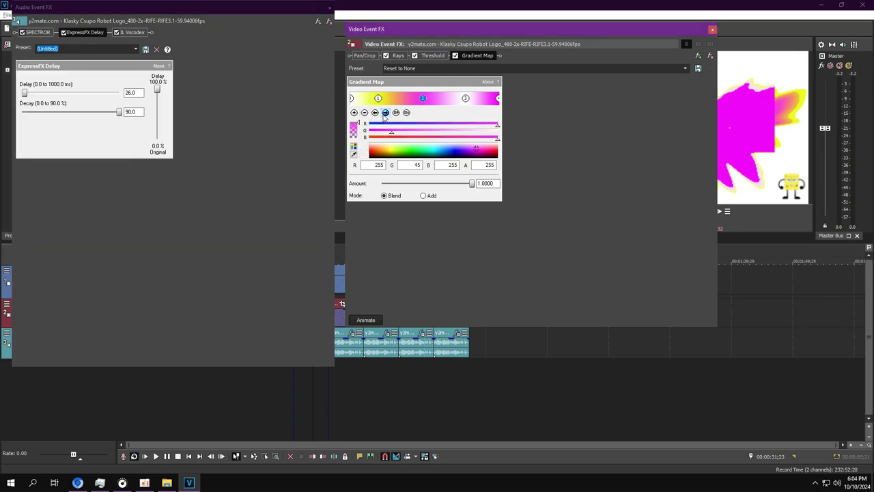
{"action": "left_click", "coordinate": [385, 113]}
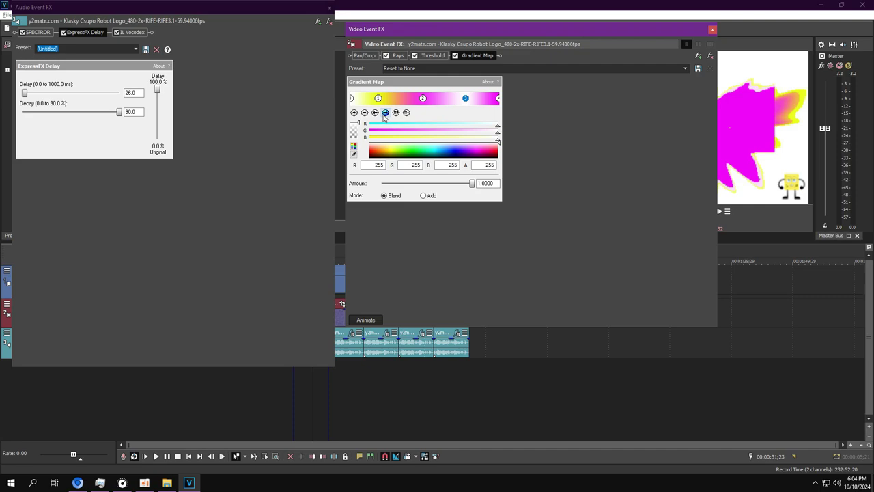
{"action": "left_click", "coordinate": [385, 114]}
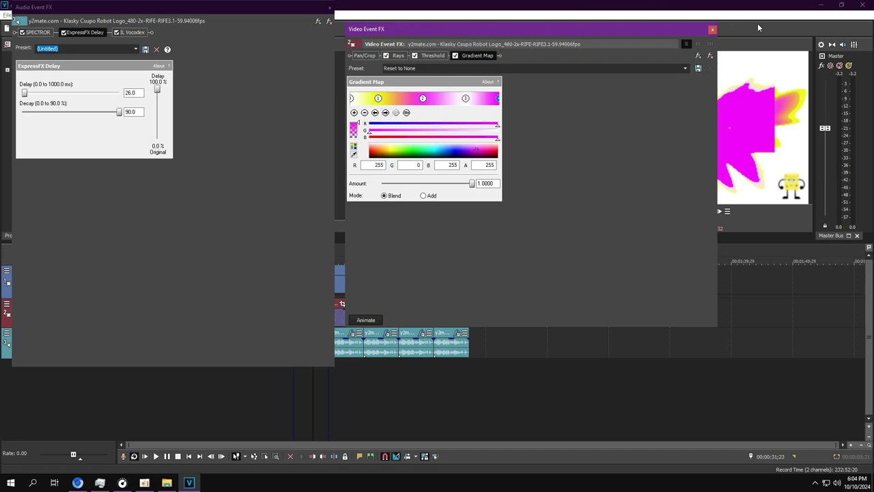
{"action": "left_click", "coordinate": [713, 32]}
{"action": "left_click", "coordinate": [131, 32]}
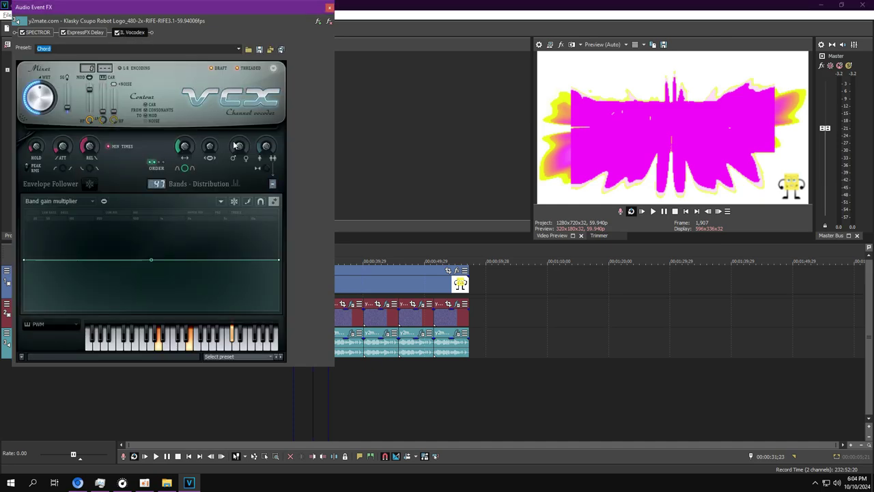
{"action": "left_click", "coordinate": [330, 7]}
Step: Set the loop region to the seventh clip and open its video and audio effects
{"action": "double_click", "coordinate": [332, 317]}
{"action": "left_click", "coordinate": [345, 367]}
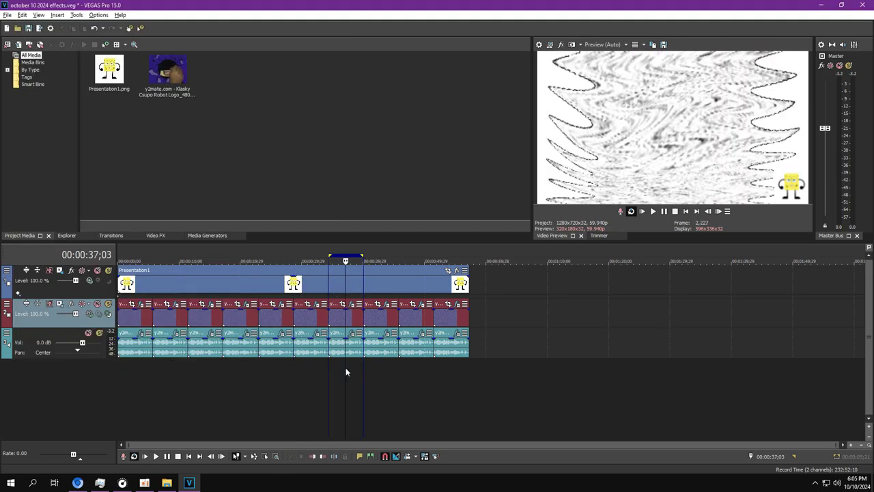
{"action": "left_click", "coordinate": [351, 304]}
{"action": "left_click", "coordinate": [351, 333]}
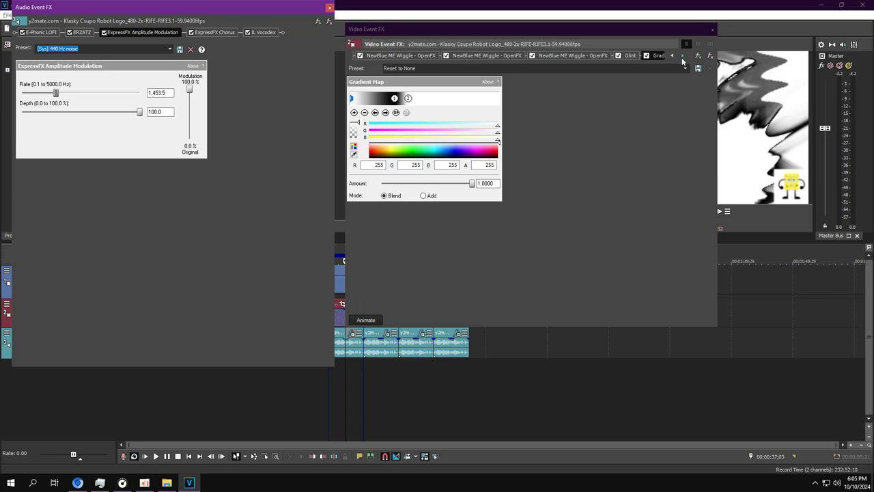
Step: Examine the seventh clip's E-Phonic LOFI, ERZATZ, Amplitude Modulation, Chorus and Vocodex audio effects alongside its Wave and NewBlue ME Wiggle video effects
{"action": "left_click", "coordinate": [672, 55]}
{"action": "left_click", "coordinate": [41, 33]}
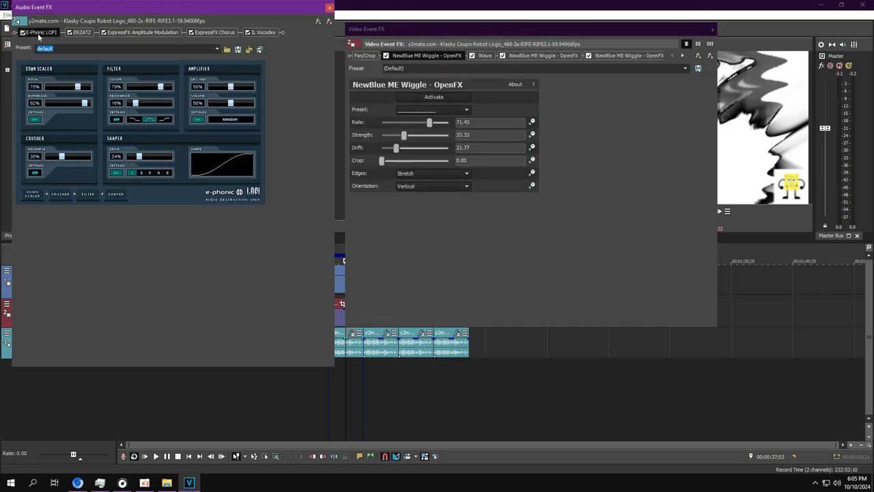
{"action": "left_click", "coordinate": [85, 33]}
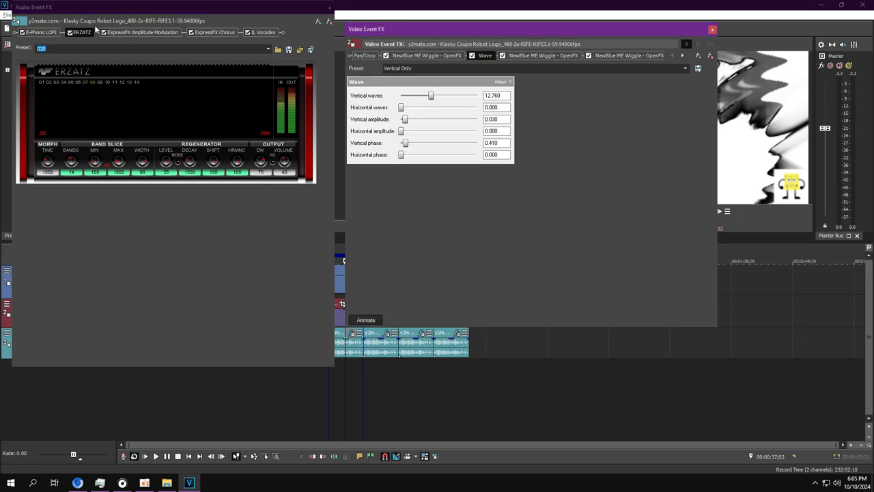
{"action": "left_click", "coordinate": [166, 32]}
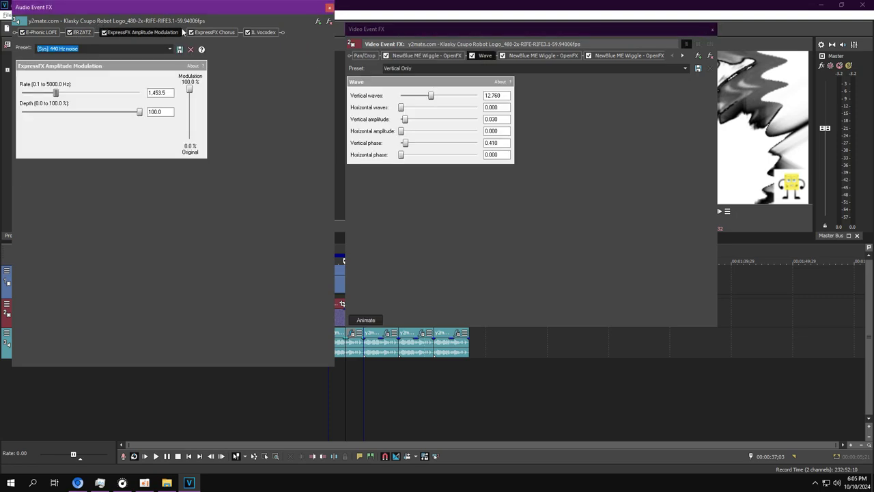
{"action": "left_click", "coordinate": [227, 31]}
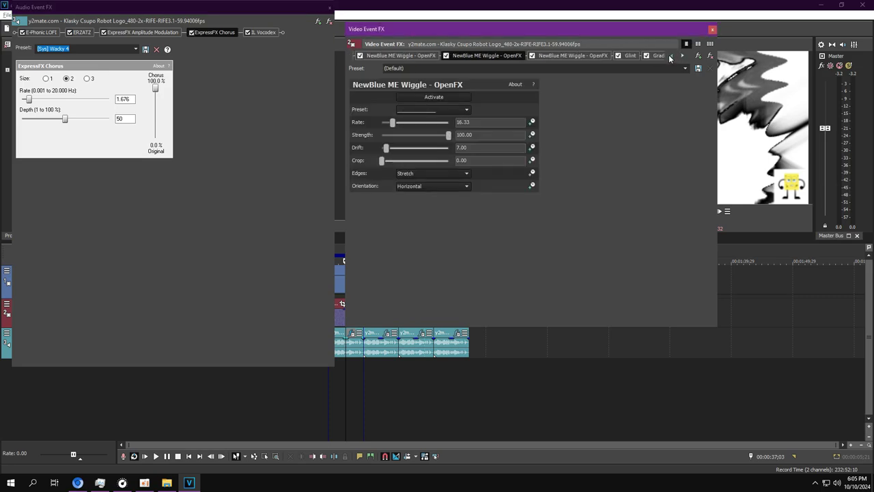
{"action": "left_click", "coordinate": [270, 33]}
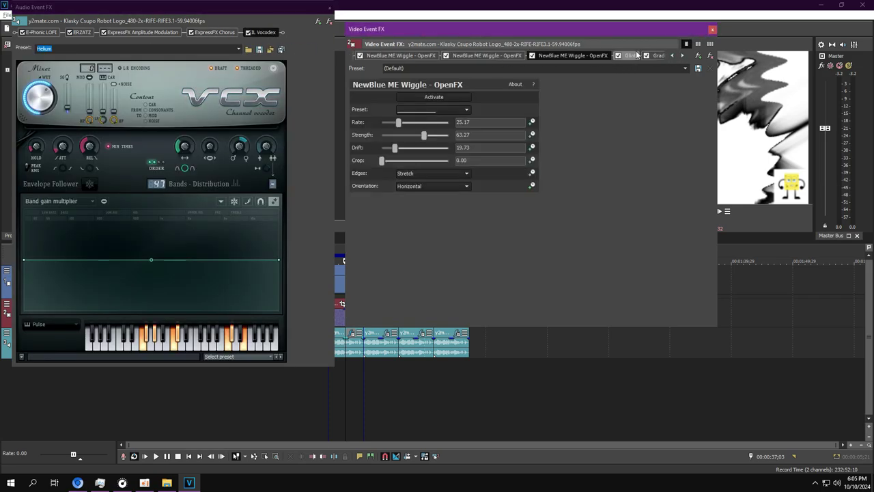
Step: Examine the seventh clip's Glint settings and Gradient Map colour stops, and close the video effects window
{"action": "left_click", "coordinate": [630, 55]}
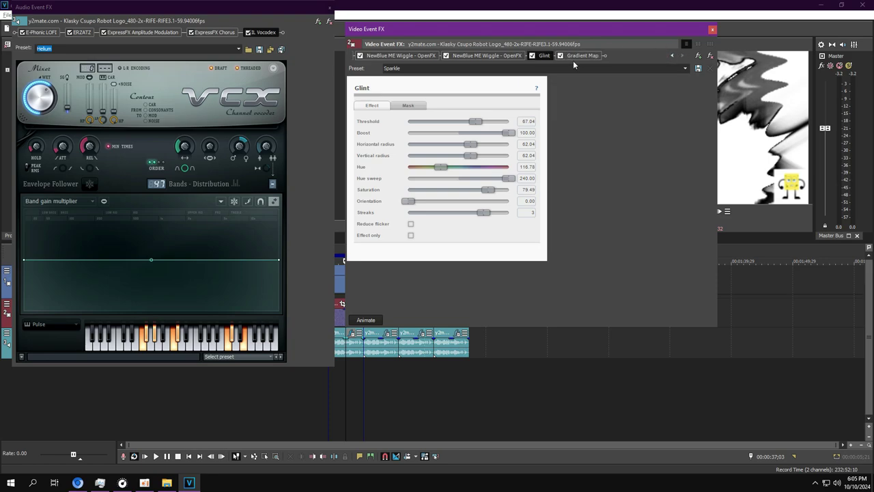
{"action": "left_click", "coordinate": [584, 55]}
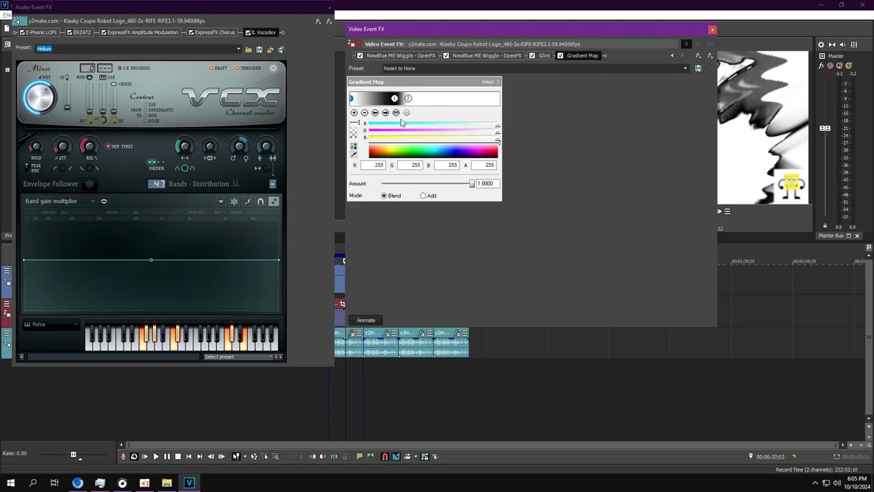
{"action": "left_click", "coordinate": [386, 112]}
{"action": "left_click", "coordinate": [386, 113]}
{"action": "left_click", "coordinate": [712, 29]}
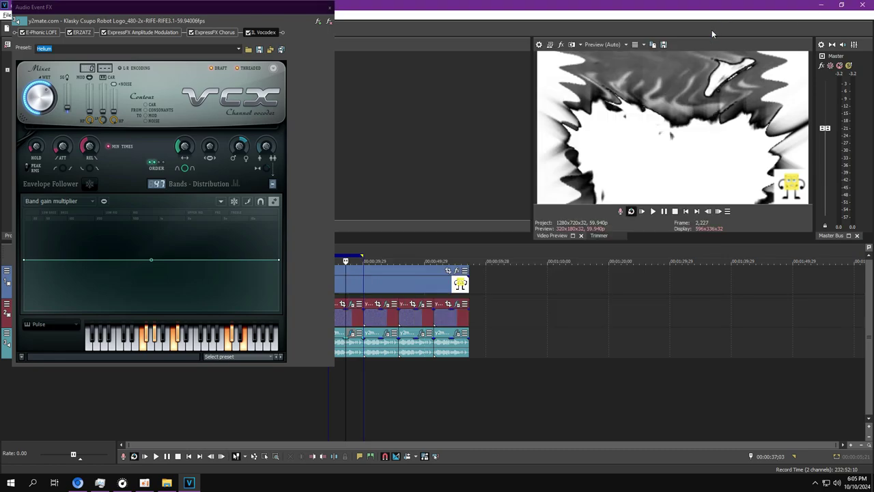
Step: Close the seventh clip's audio effects, set the loop region to the eighth clip, and open its video and audio effects
{"action": "left_click", "coordinate": [330, 8]}
{"action": "double_click", "coordinate": [385, 320]}
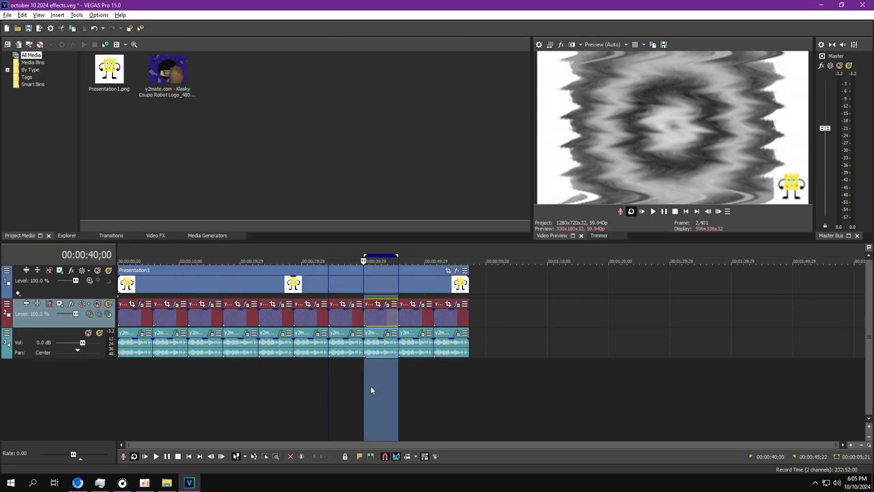
{"action": "left_click", "coordinate": [370, 388]}
{"action": "left_click", "coordinate": [384, 304]}
{"action": "left_click", "coordinate": [384, 335]}
{"action": "left_click", "coordinate": [386, 334]}
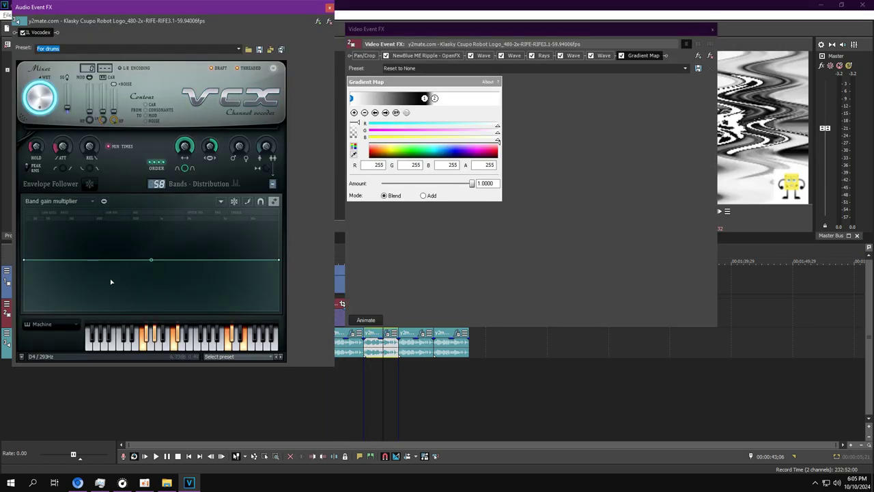
Step: Examine the eighth clip's Vocodex Saturation mix, Saturation curve and Hold envelopes alongside its NewBlue ME Ripple, first two Wave and Rays settings
{"action": "left_click", "coordinate": [51, 201]}
{"action": "left_click", "coordinate": [41, 336]}
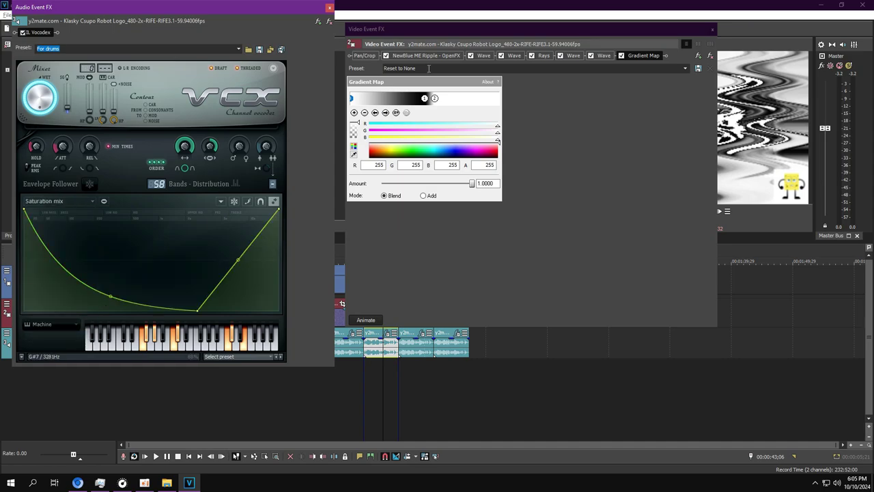
{"action": "left_click", "coordinate": [423, 55]}
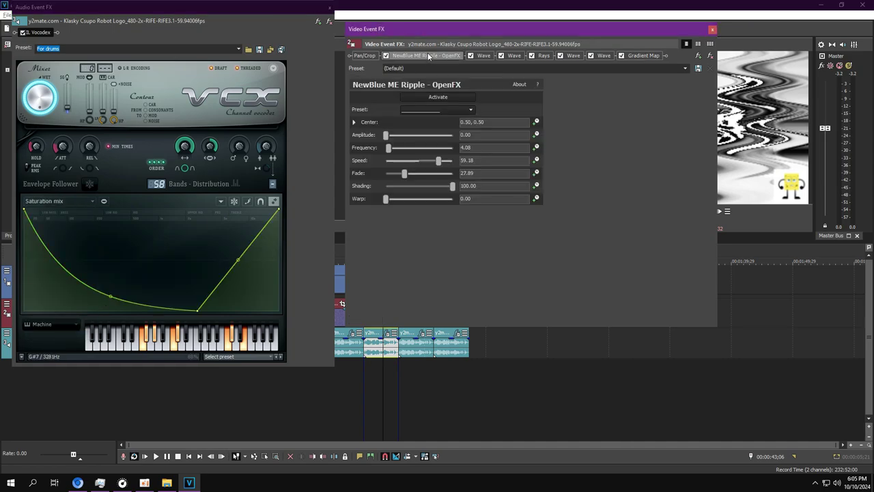
{"action": "left_click", "coordinate": [74, 202]}
{"action": "left_click", "coordinate": [55, 345]}
{"action": "left_click", "coordinate": [484, 55]}
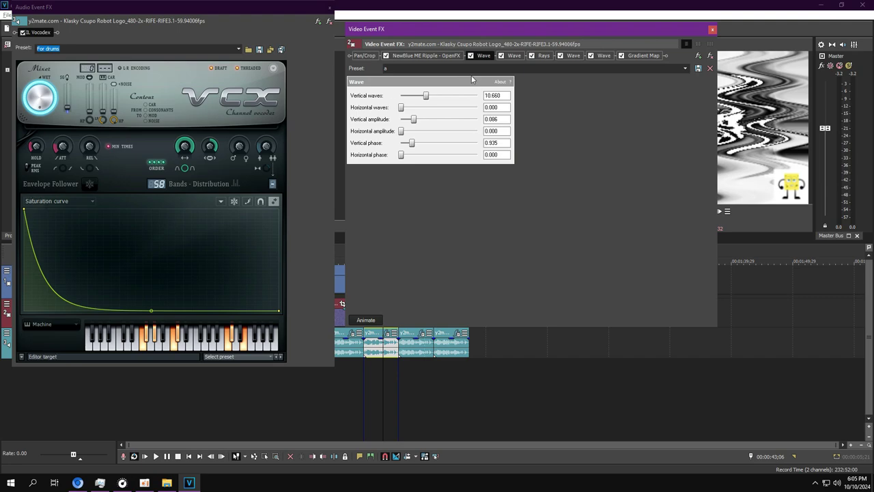
{"action": "left_click", "coordinate": [511, 56]}
{"action": "left_click", "coordinate": [66, 202]}
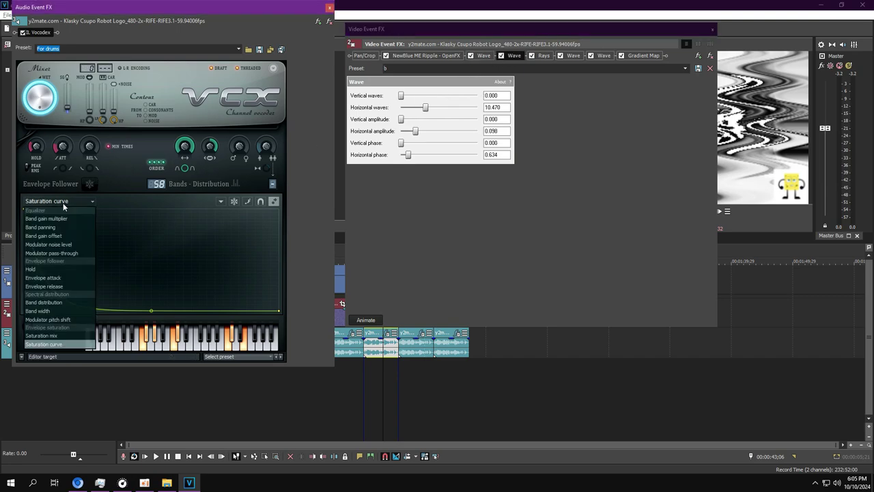
{"action": "left_click", "coordinate": [41, 269]}
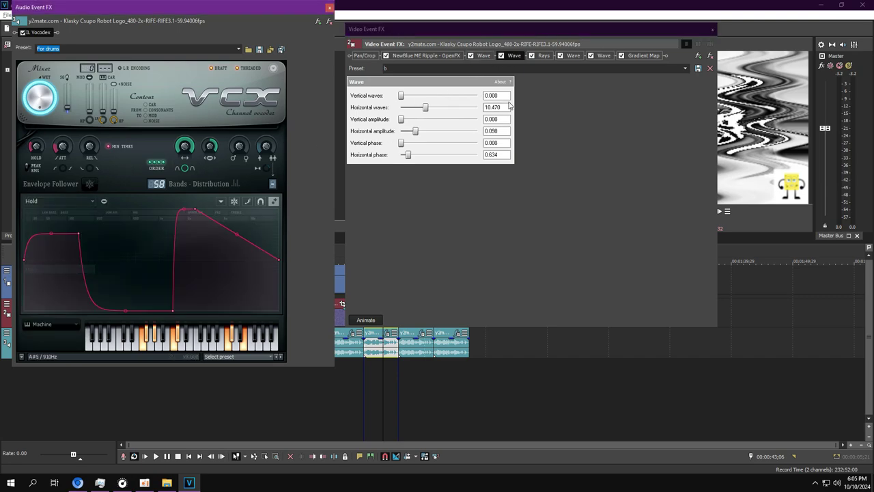
{"action": "left_click", "coordinate": [543, 55]}
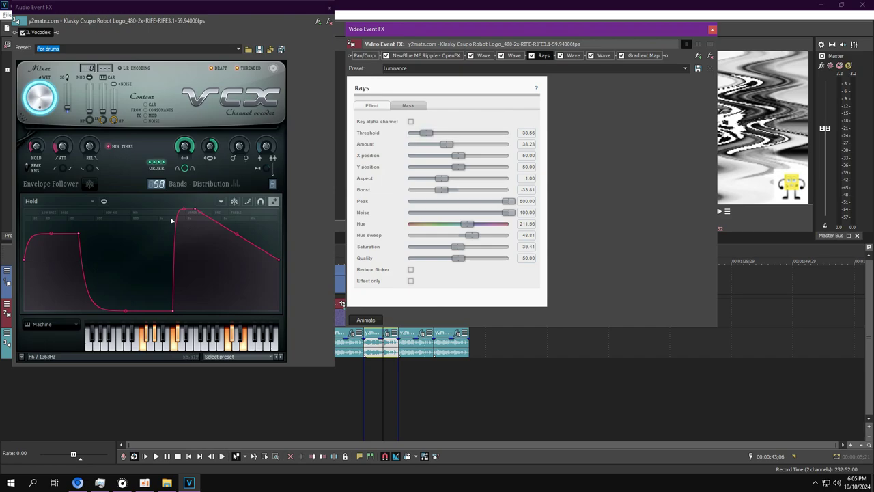
Step: Examine the eighth clip's last two Wave effects alongside Vocodex's Band gain multiplier, Band distribution, Band width and Band gain offset envelopes
{"action": "left_click", "coordinate": [574, 56]}
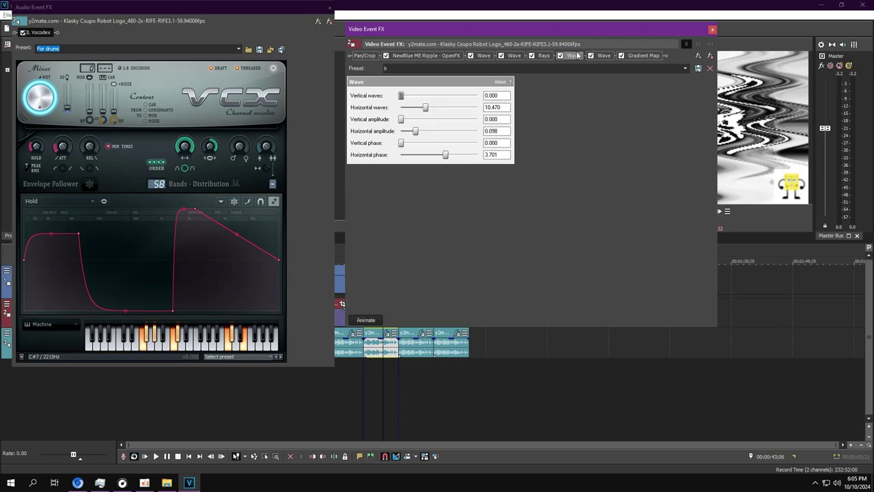
{"action": "left_click", "coordinate": [41, 201]}
{"action": "left_click", "coordinate": [69, 218]}
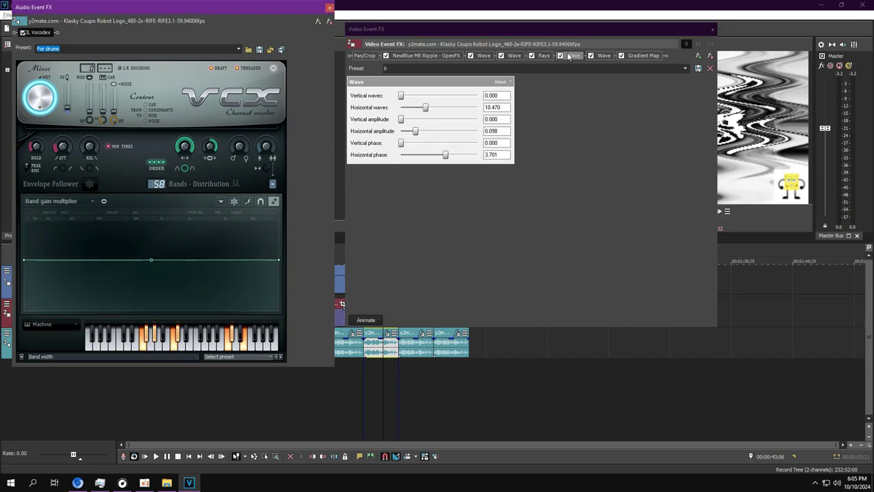
{"action": "left_click", "coordinate": [598, 56]}
{"action": "left_click", "coordinate": [47, 204]}
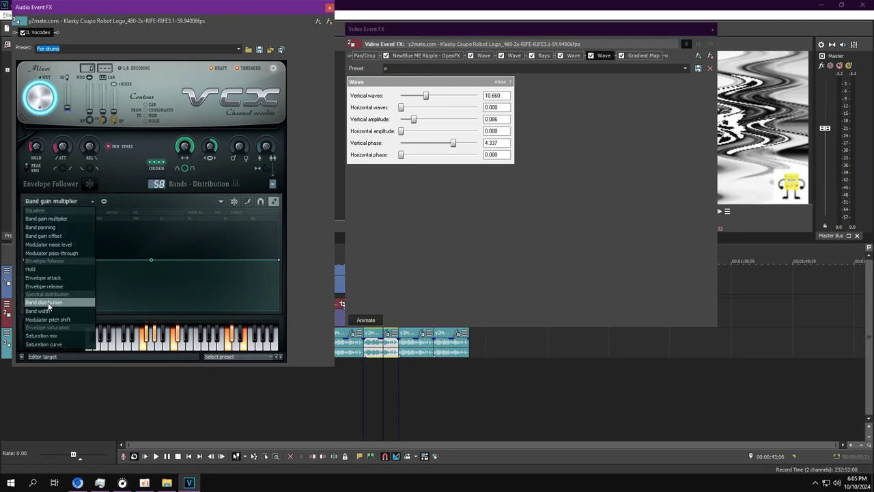
{"action": "left_click", "coordinate": [44, 302]}
{"action": "left_click", "coordinate": [52, 202]}
{"action": "left_click", "coordinate": [47, 310]}
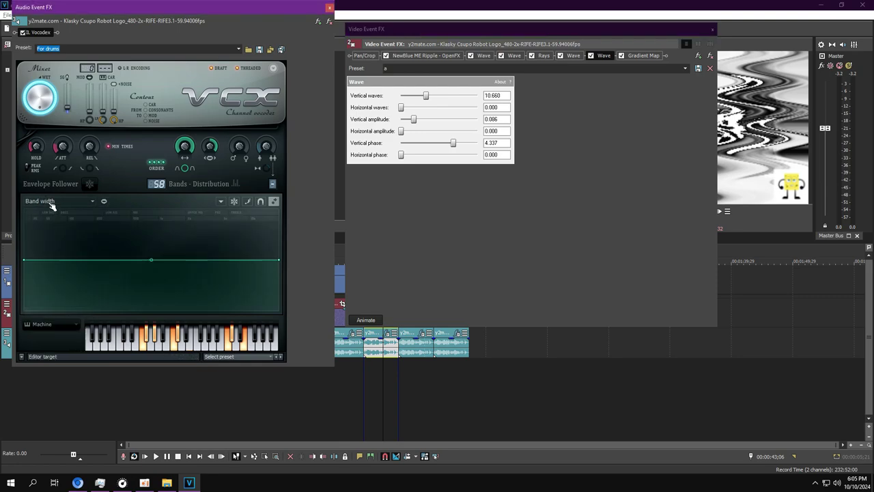
{"action": "left_click", "coordinate": [53, 201]}
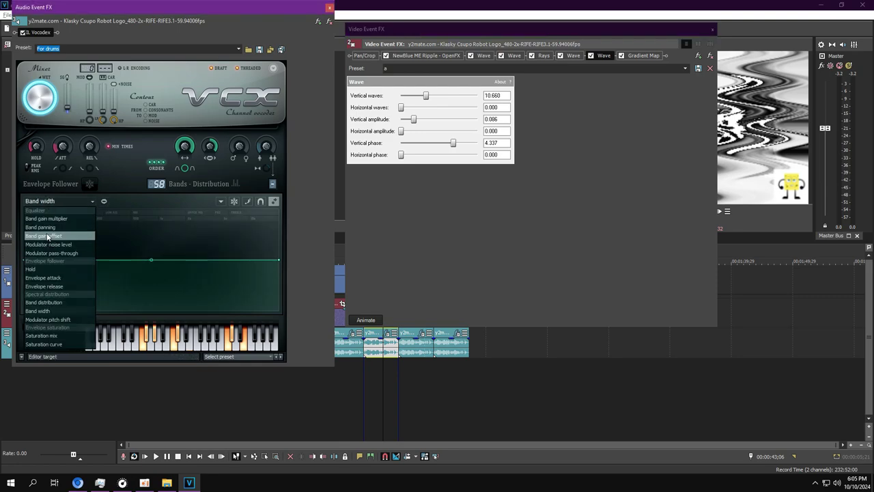
{"action": "left_click", "coordinate": [49, 236]}
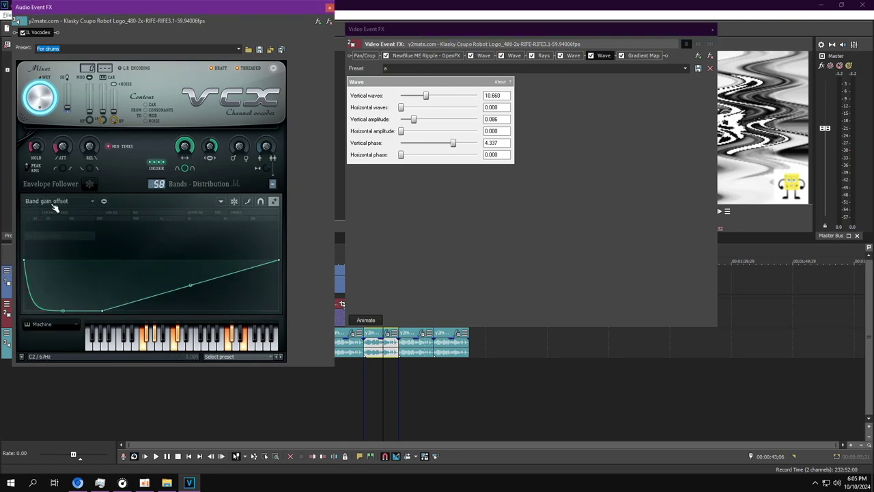
Step: Examine each of the eighth clip's Gradient Map colour stops
{"action": "left_click", "coordinate": [642, 55]}
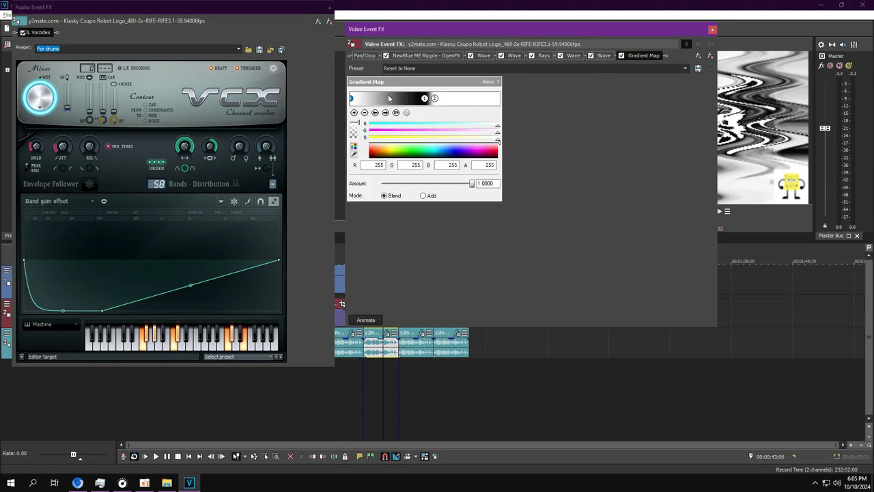
{"action": "left_click", "coordinate": [387, 113]}
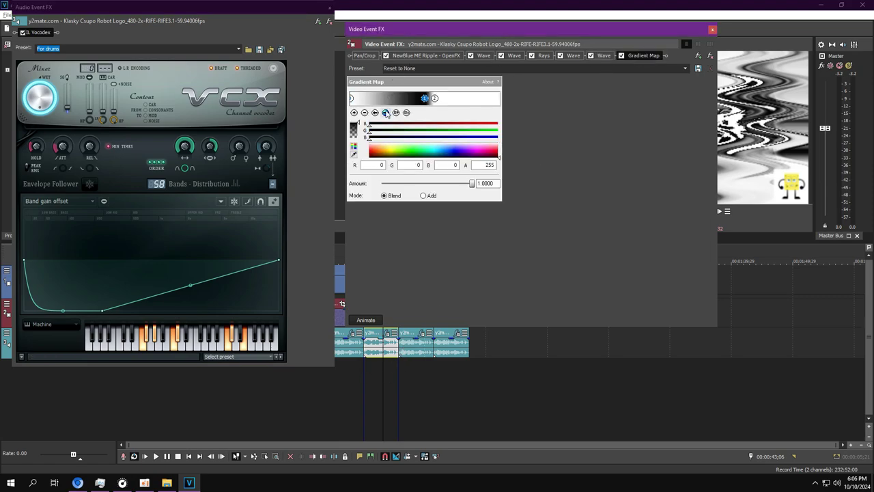
{"action": "left_click", "coordinate": [386, 112]}
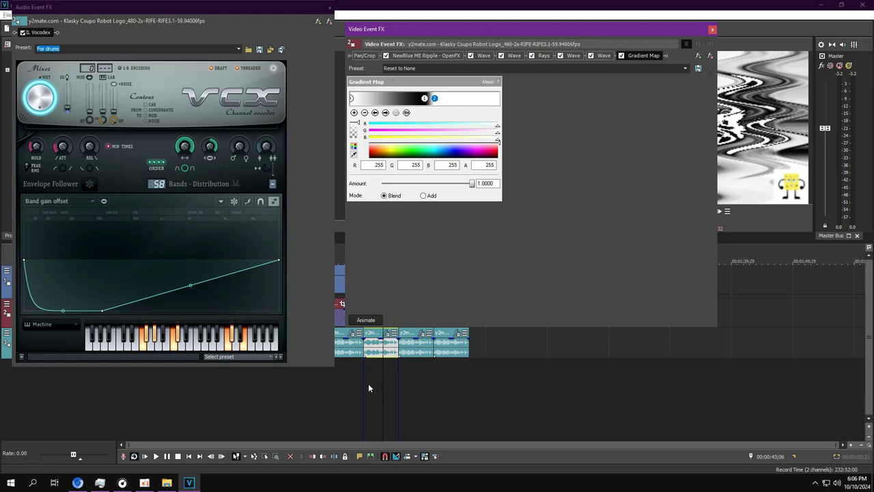
Step: Play back the eighth clip and close its video and audio effects windows
{"action": "left_click", "coordinate": [713, 28]}
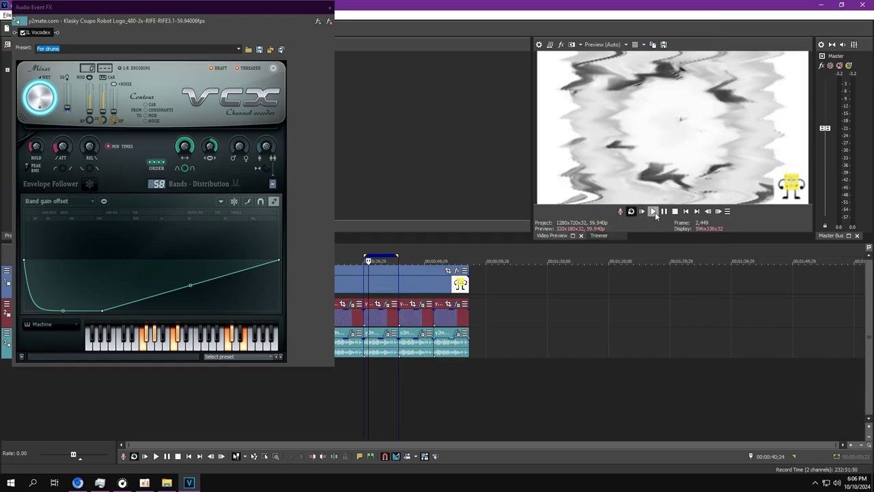
{"action": "left_click", "coordinate": [655, 212]}
{"action": "left_click", "coordinate": [330, 7]}
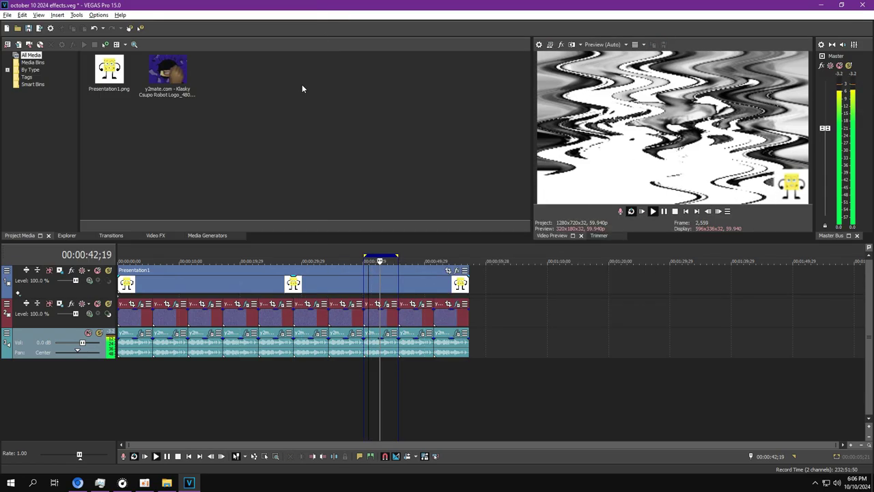
Step: Set the loop region to the ninth clip, stop playback, and open that clip's video and audio effects
{"action": "double_click", "coordinate": [419, 317]}
{"action": "left_click", "coordinate": [387, 305]}
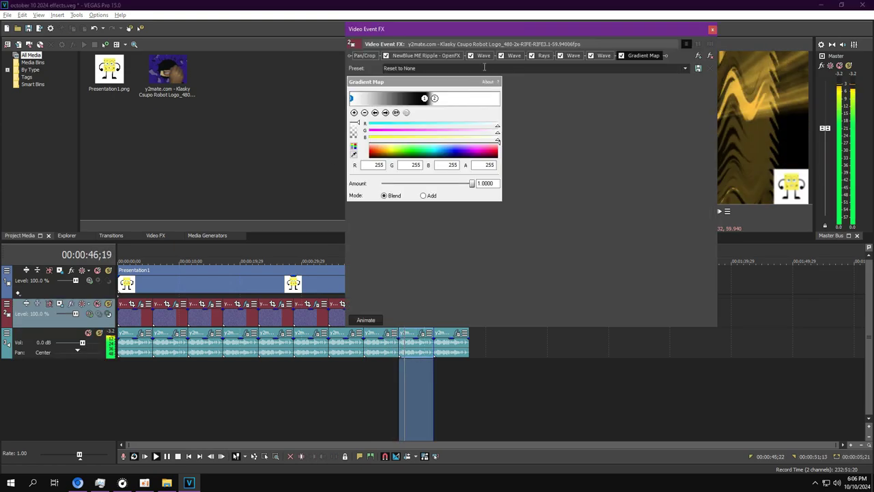
{"action": "left_click", "coordinate": [712, 28]}
{"action": "key", "text": "Return"}
{"action": "left_click", "coordinate": [422, 304]}
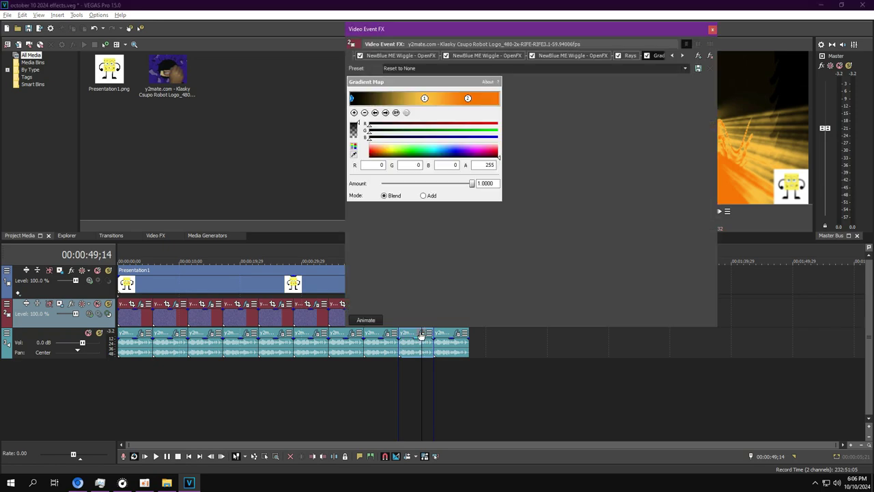
{"action": "left_click", "coordinate": [421, 333]}
Step: Examine the ninth clip's AZR3, Azurite and AudibleEyes audio effects alongside its three NewBlue ME Wiggle video effects
{"action": "left_click", "coordinate": [407, 55]}
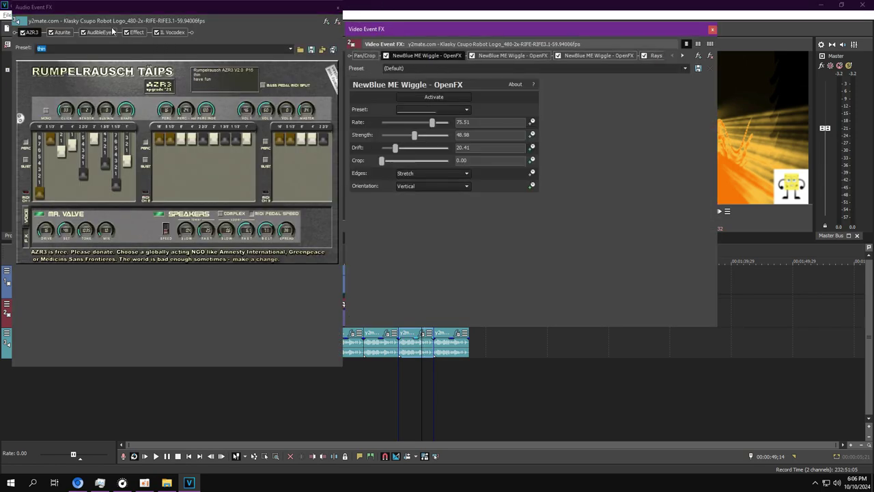
{"action": "left_click", "coordinate": [62, 32]}
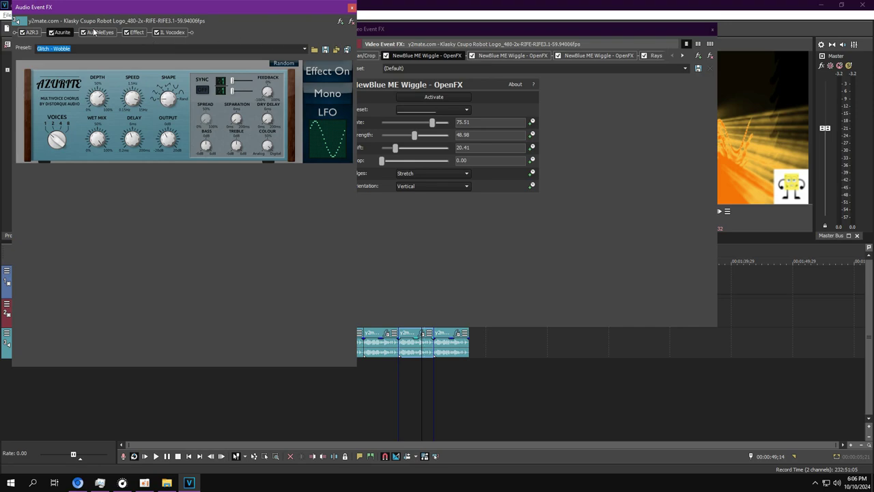
{"action": "left_click", "coordinate": [23, 32]}
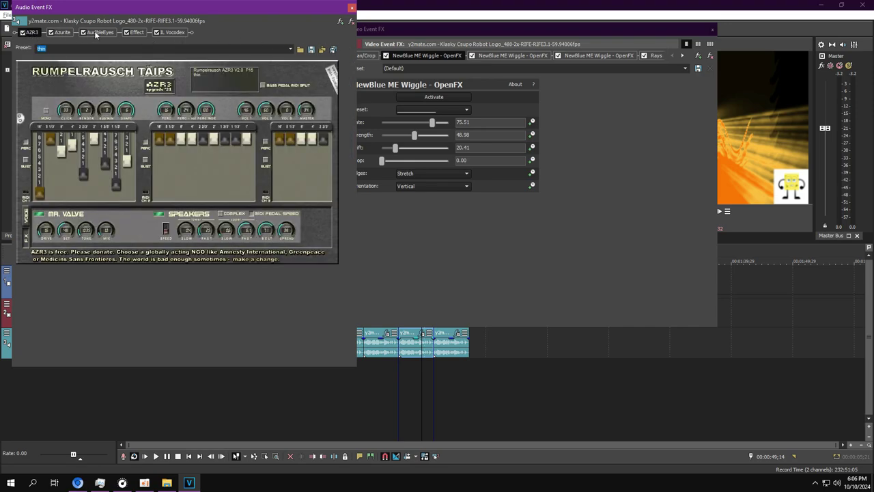
{"action": "left_click", "coordinate": [96, 32]}
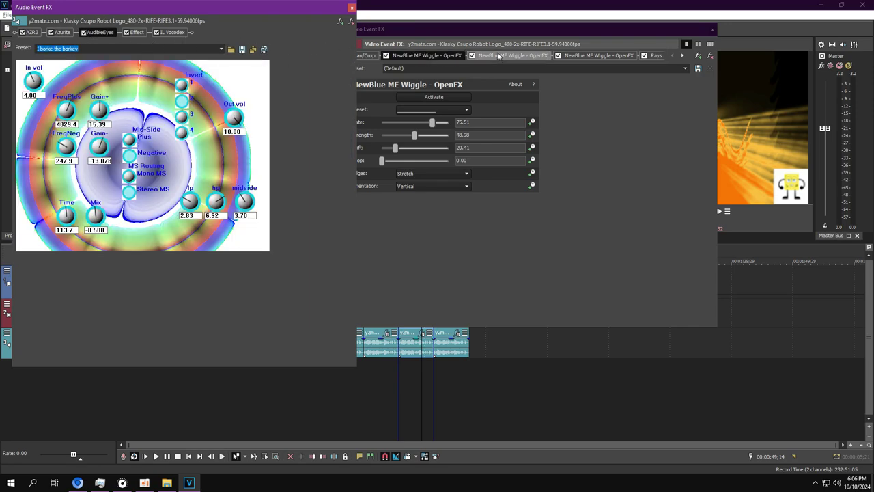
{"action": "left_click", "coordinate": [498, 56]}
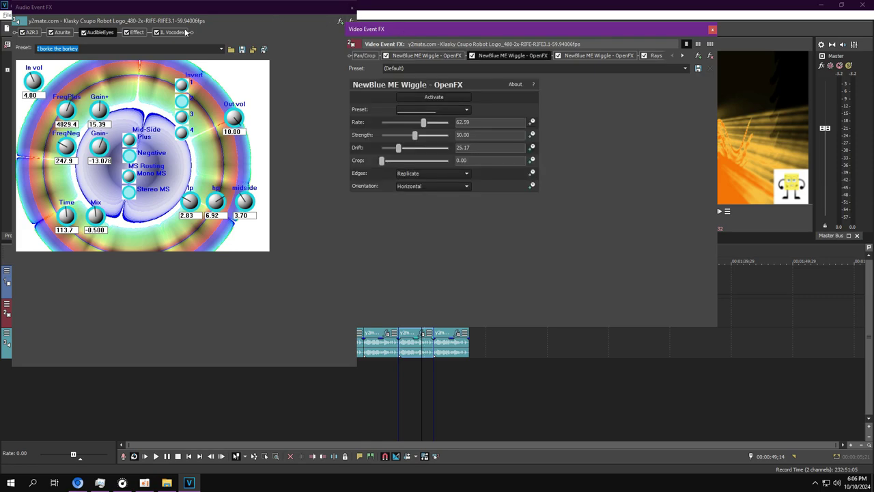
{"action": "left_click", "coordinate": [591, 55]}
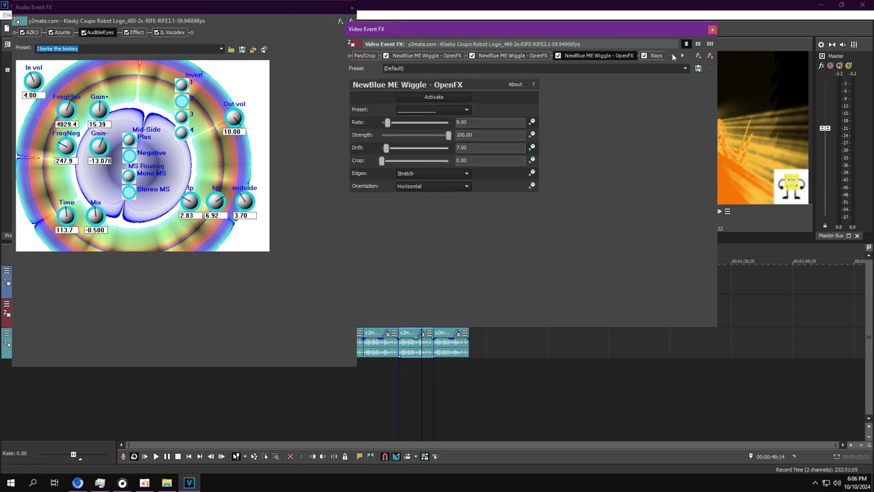
Step: Examine the ninth clip's Rays video effect alongside its Orange Vocoder and Vocodex audio effects
{"action": "left_click", "coordinate": [681, 56]}
{"action": "left_click", "coordinate": [682, 55]}
{"action": "left_click", "coordinate": [549, 57]}
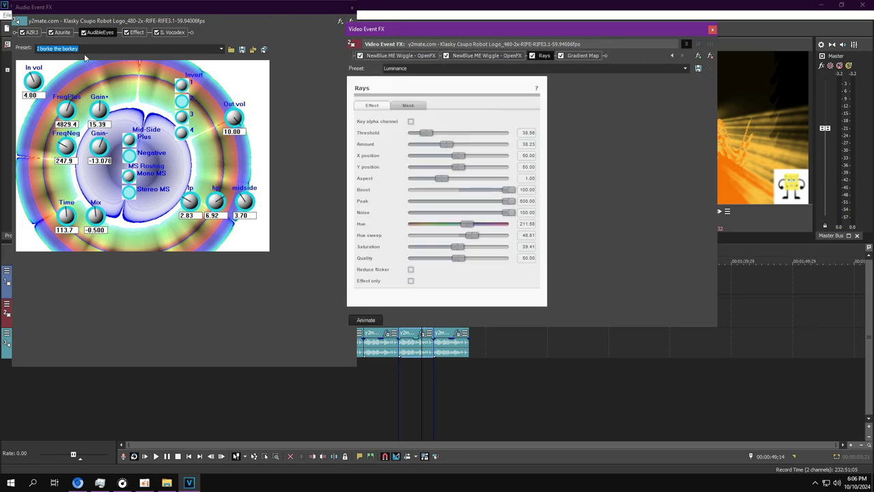
{"action": "left_click", "coordinate": [144, 32]}
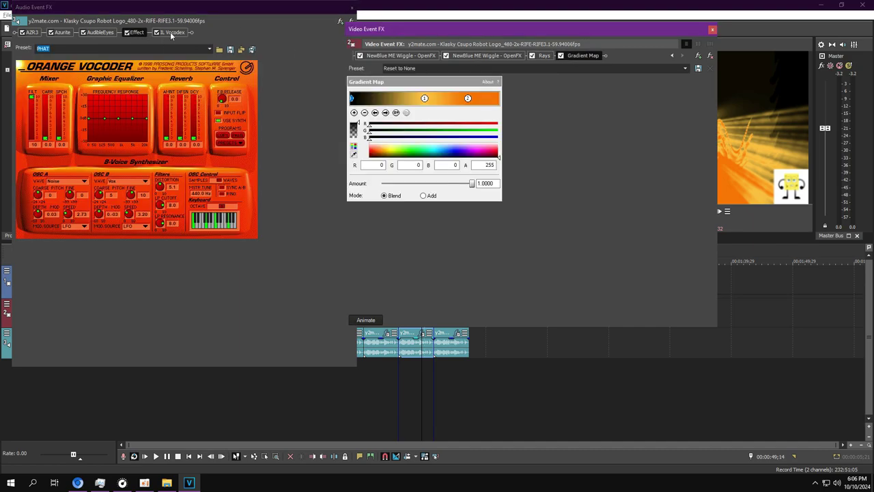
{"action": "left_click", "coordinate": [171, 33]}
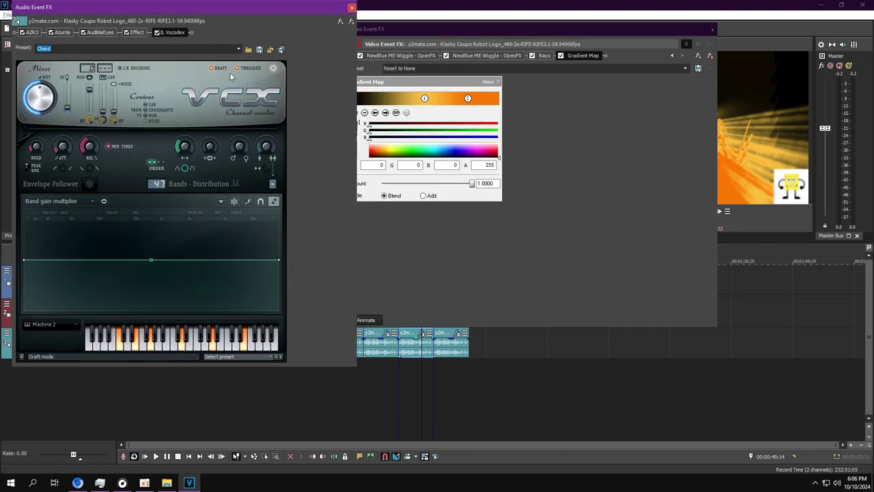
Step: Examine the ninth clip's yellow-orange and orange Gradient Map colour stops, and close both effects windows
{"action": "left_click", "coordinate": [425, 99]}
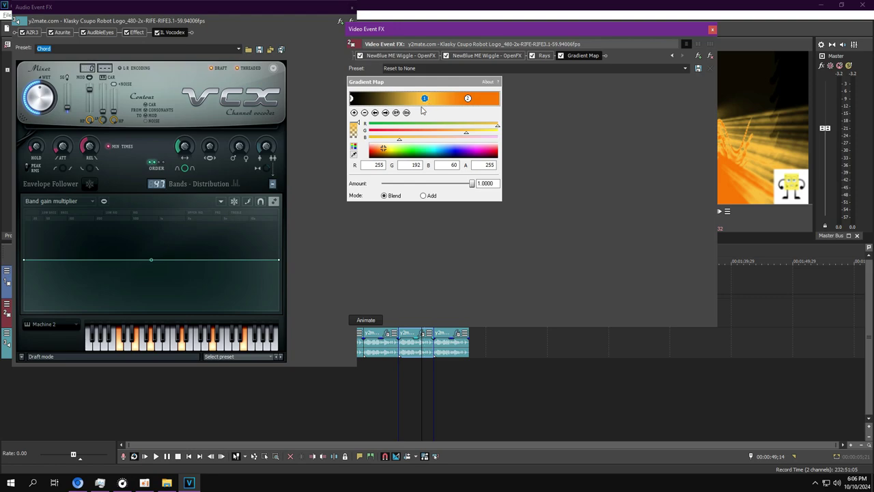
{"action": "left_click", "coordinate": [468, 98]}
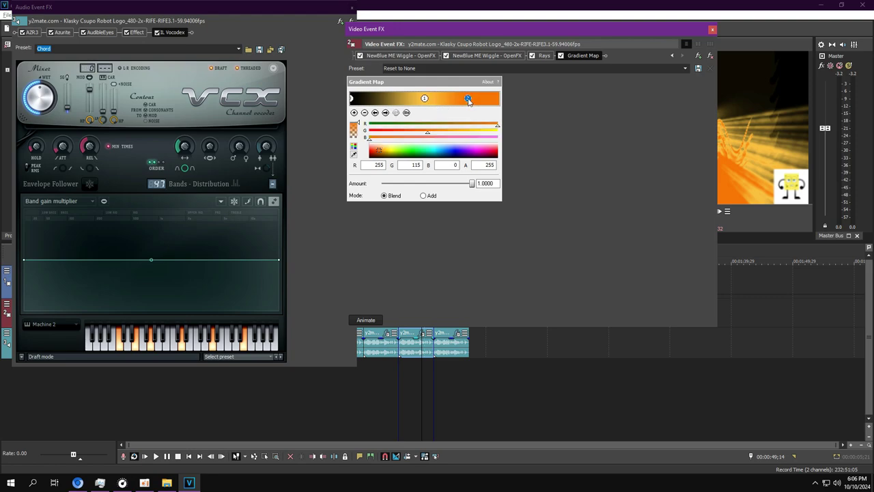
{"action": "left_click", "coordinate": [352, 8]}
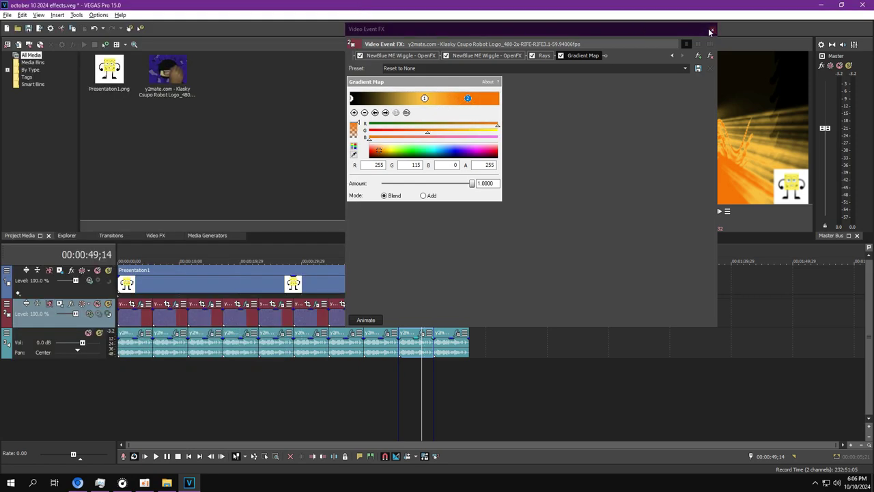
{"action": "left_click", "coordinate": [712, 30]}
Step: Set the loop region to the tenth clip and open its video and audio effects
{"action": "double_click", "coordinate": [455, 318]}
{"action": "left_click", "coordinate": [447, 321]}
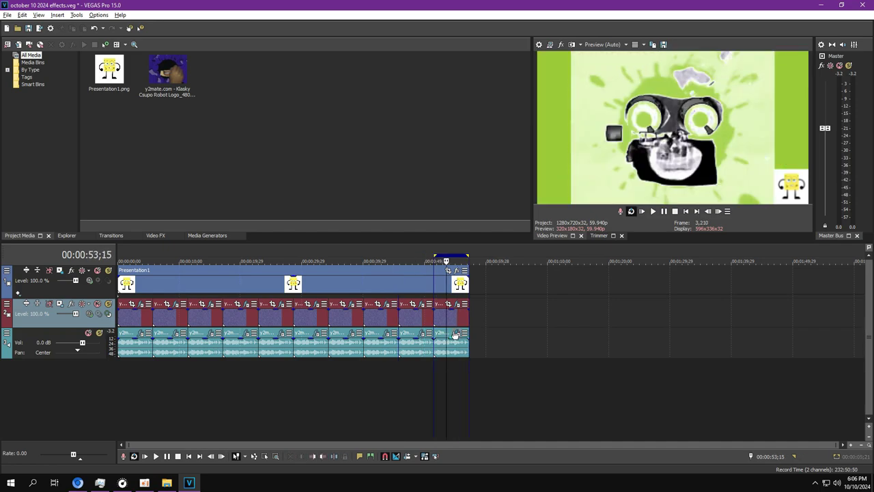
{"action": "left_click", "coordinate": [455, 332]}
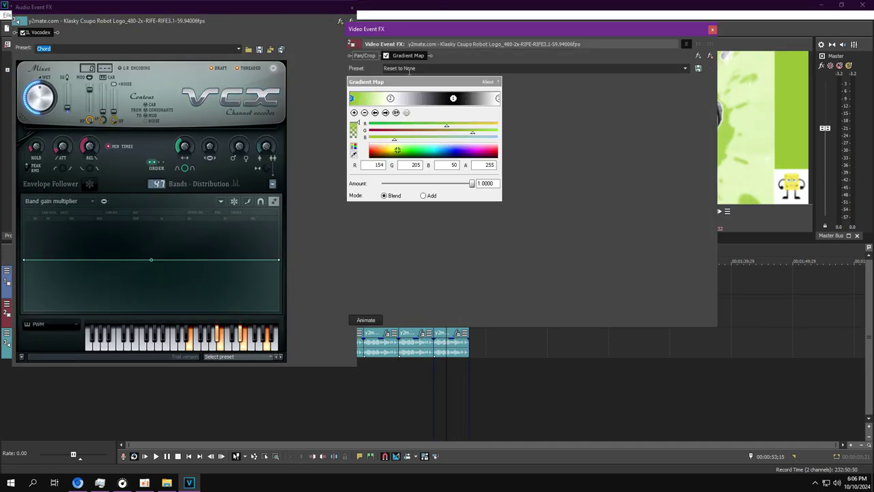
Step: Examine the tenth clip's white and black Gradient Map colour stops, and close both effects windows
{"action": "left_click", "coordinate": [390, 98]}
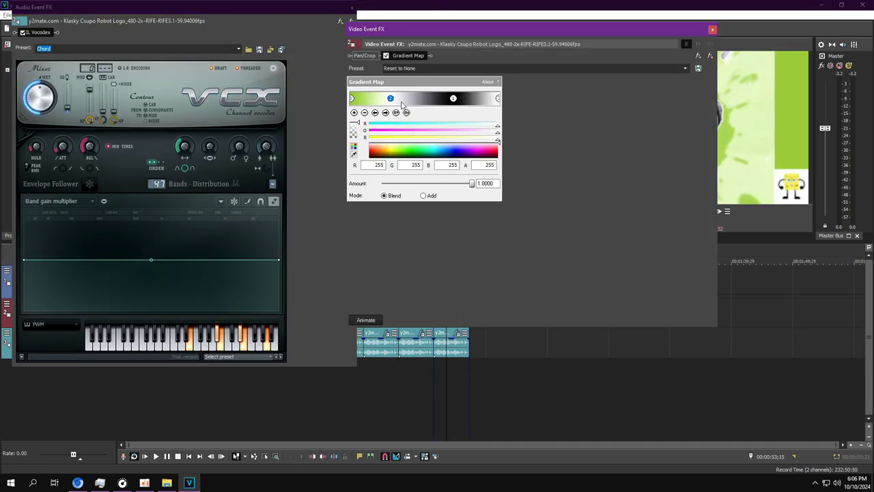
{"action": "left_click", "coordinate": [454, 99]}
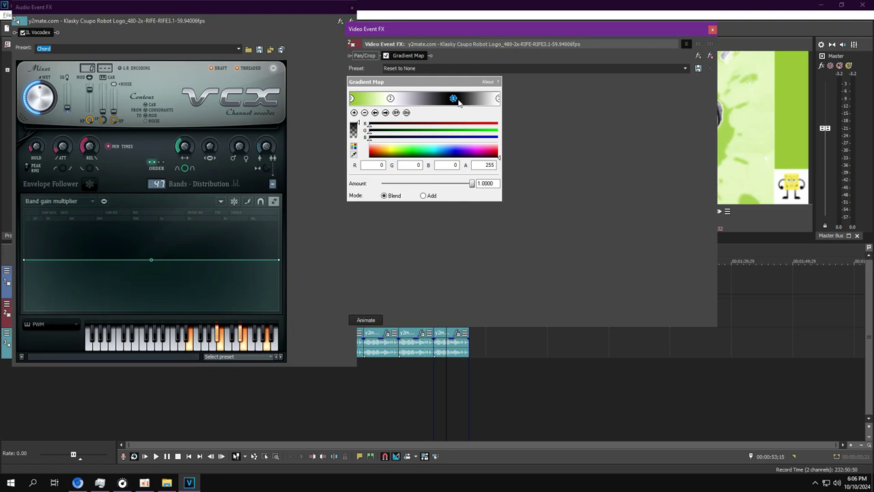
{"action": "left_click", "coordinate": [498, 99]}
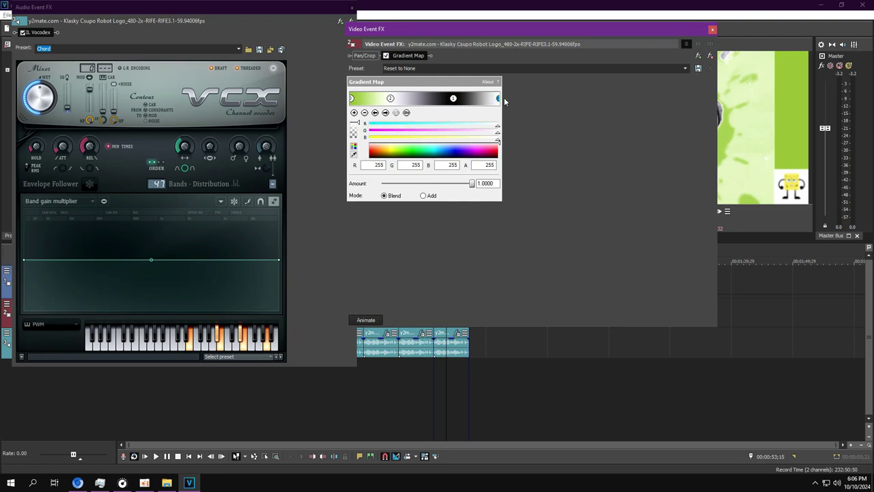
{"action": "left_click", "coordinate": [713, 31]}
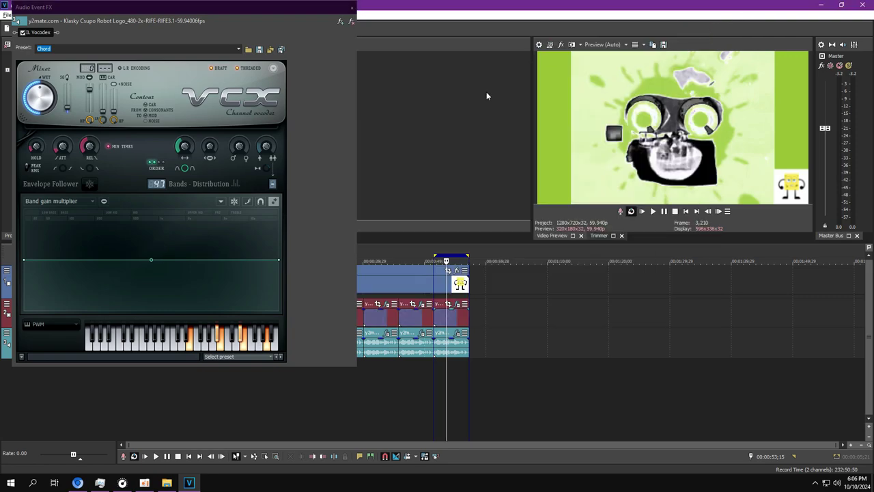
{"action": "left_click", "coordinate": [351, 8]}
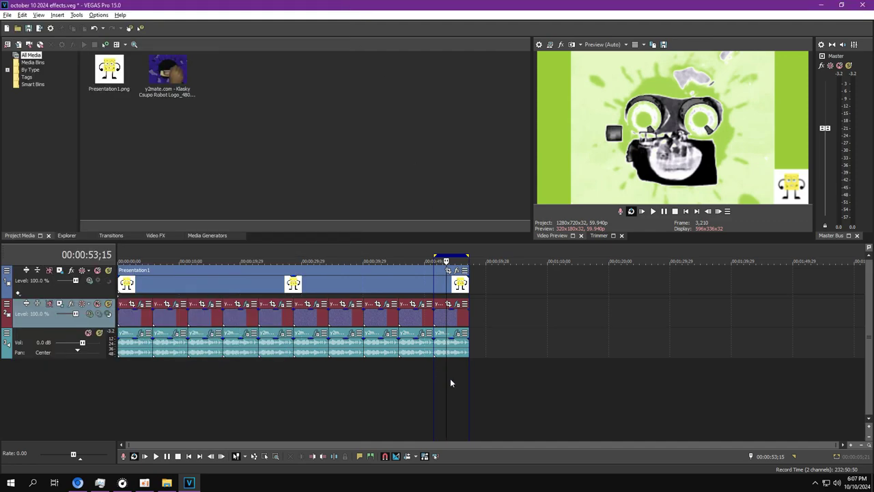
Step: Reopen the tenth clip's video effects for another look at its Gradient Map, close them, and play the looped clip
{"action": "left_click", "coordinate": [457, 303]}
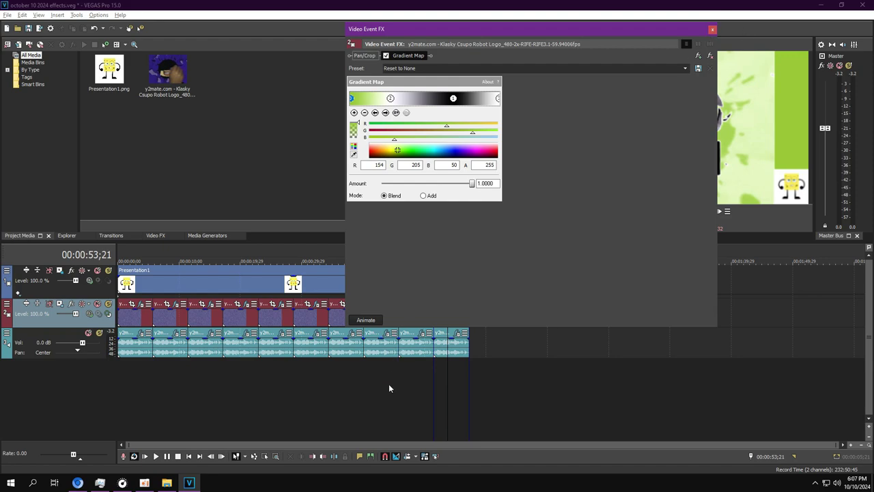
{"action": "left_click", "coordinate": [407, 386]}
{"action": "left_click", "coordinate": [446, 384]}
{"action": "left_click", "coordinate": [712, 29]}
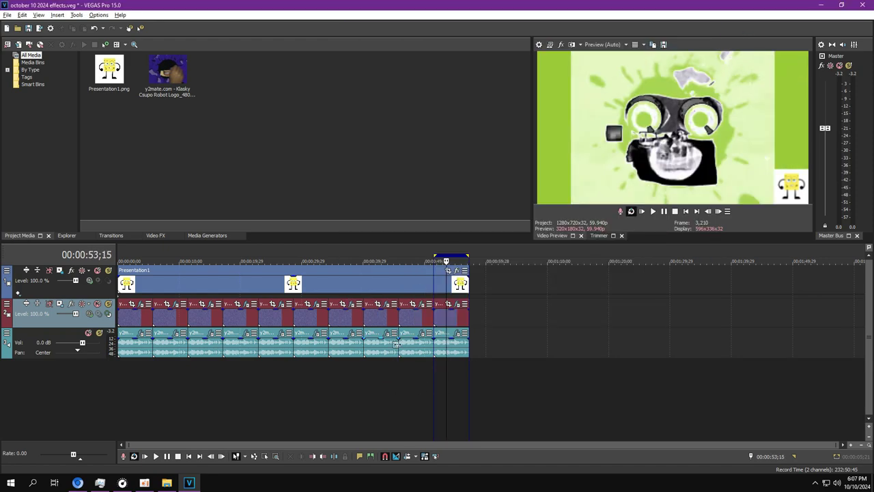
{"action": "left_click", "coordinate": [653, 211]}
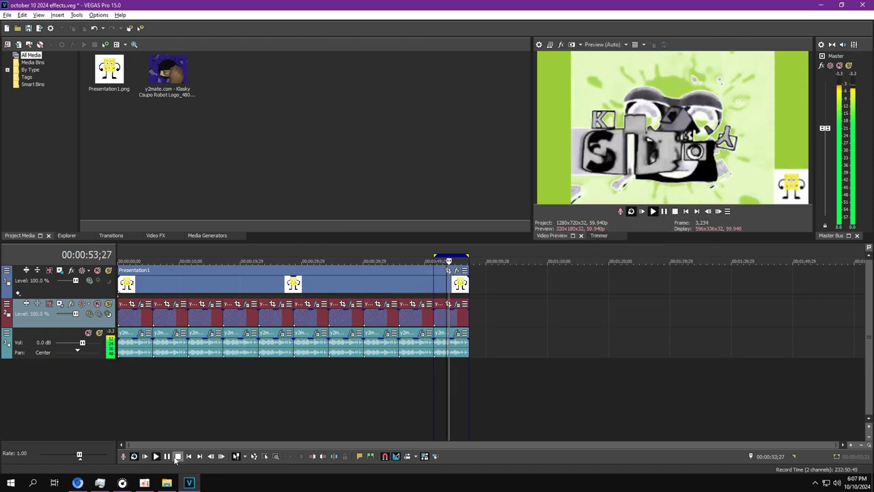